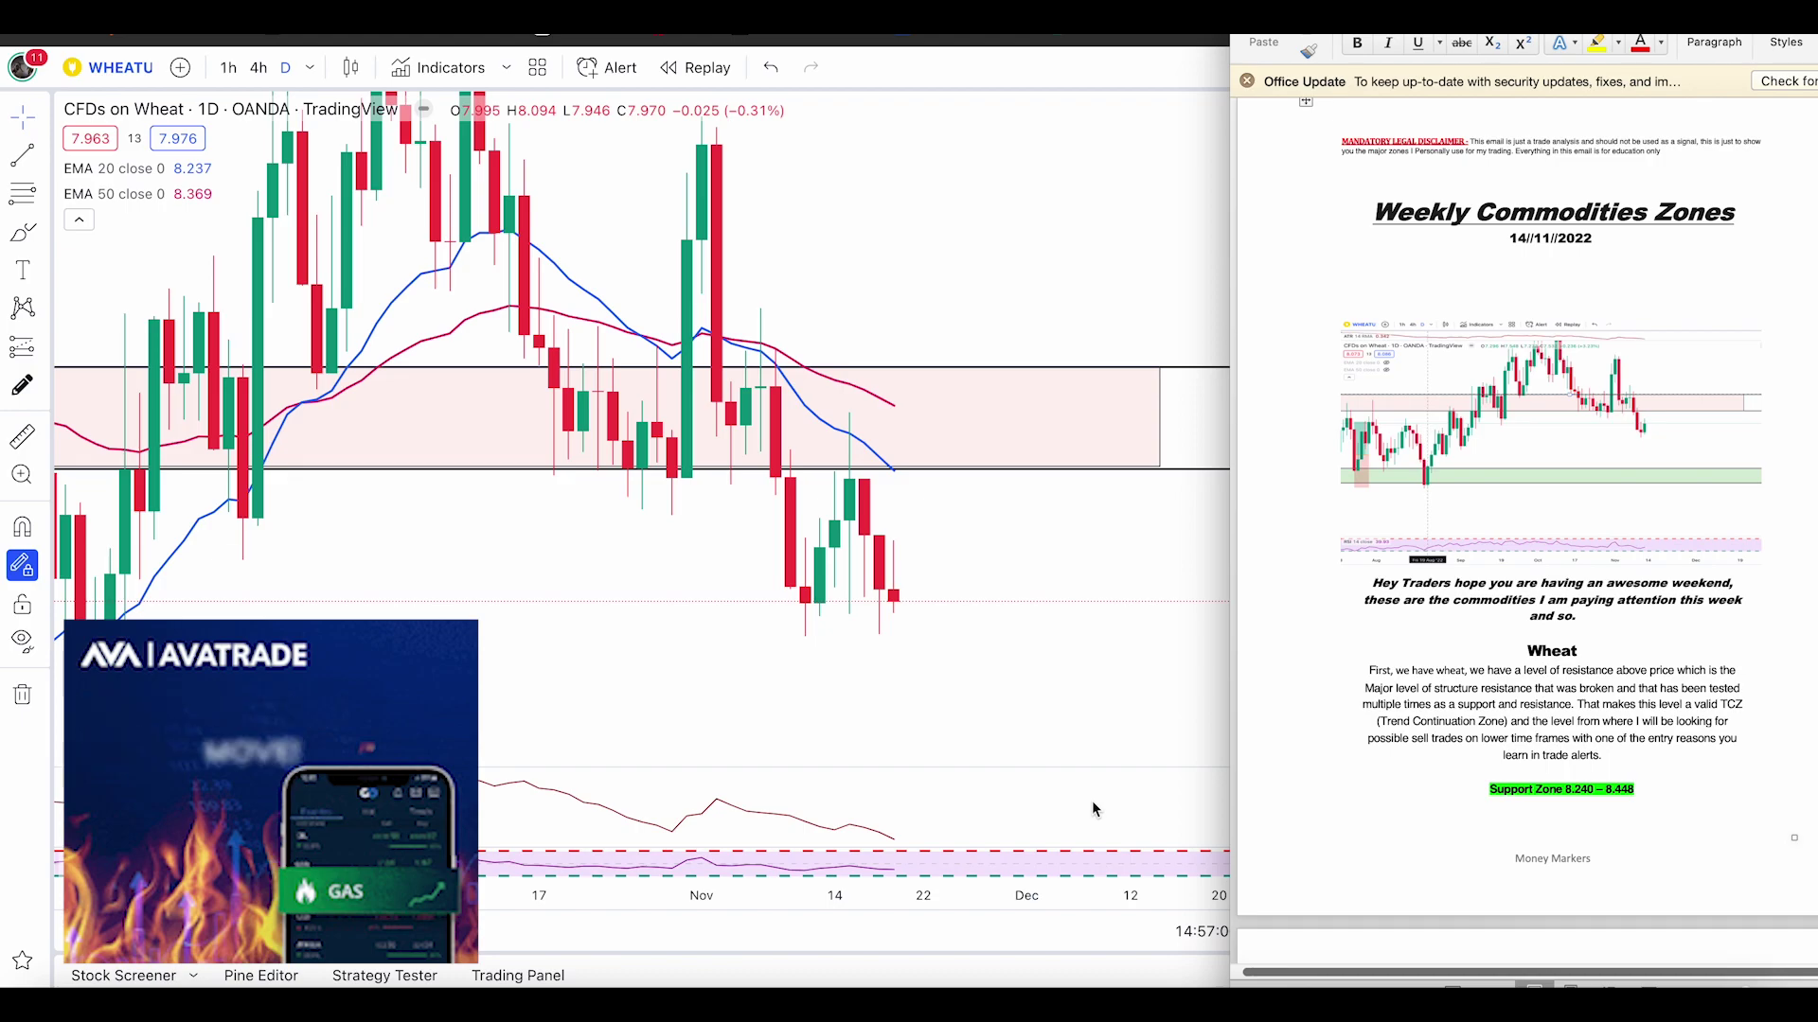
- Trace the recent drop and pullback below the resistance zone on the daily wheat chart with the brush, and undo the strokes
left_click(1088, 805)
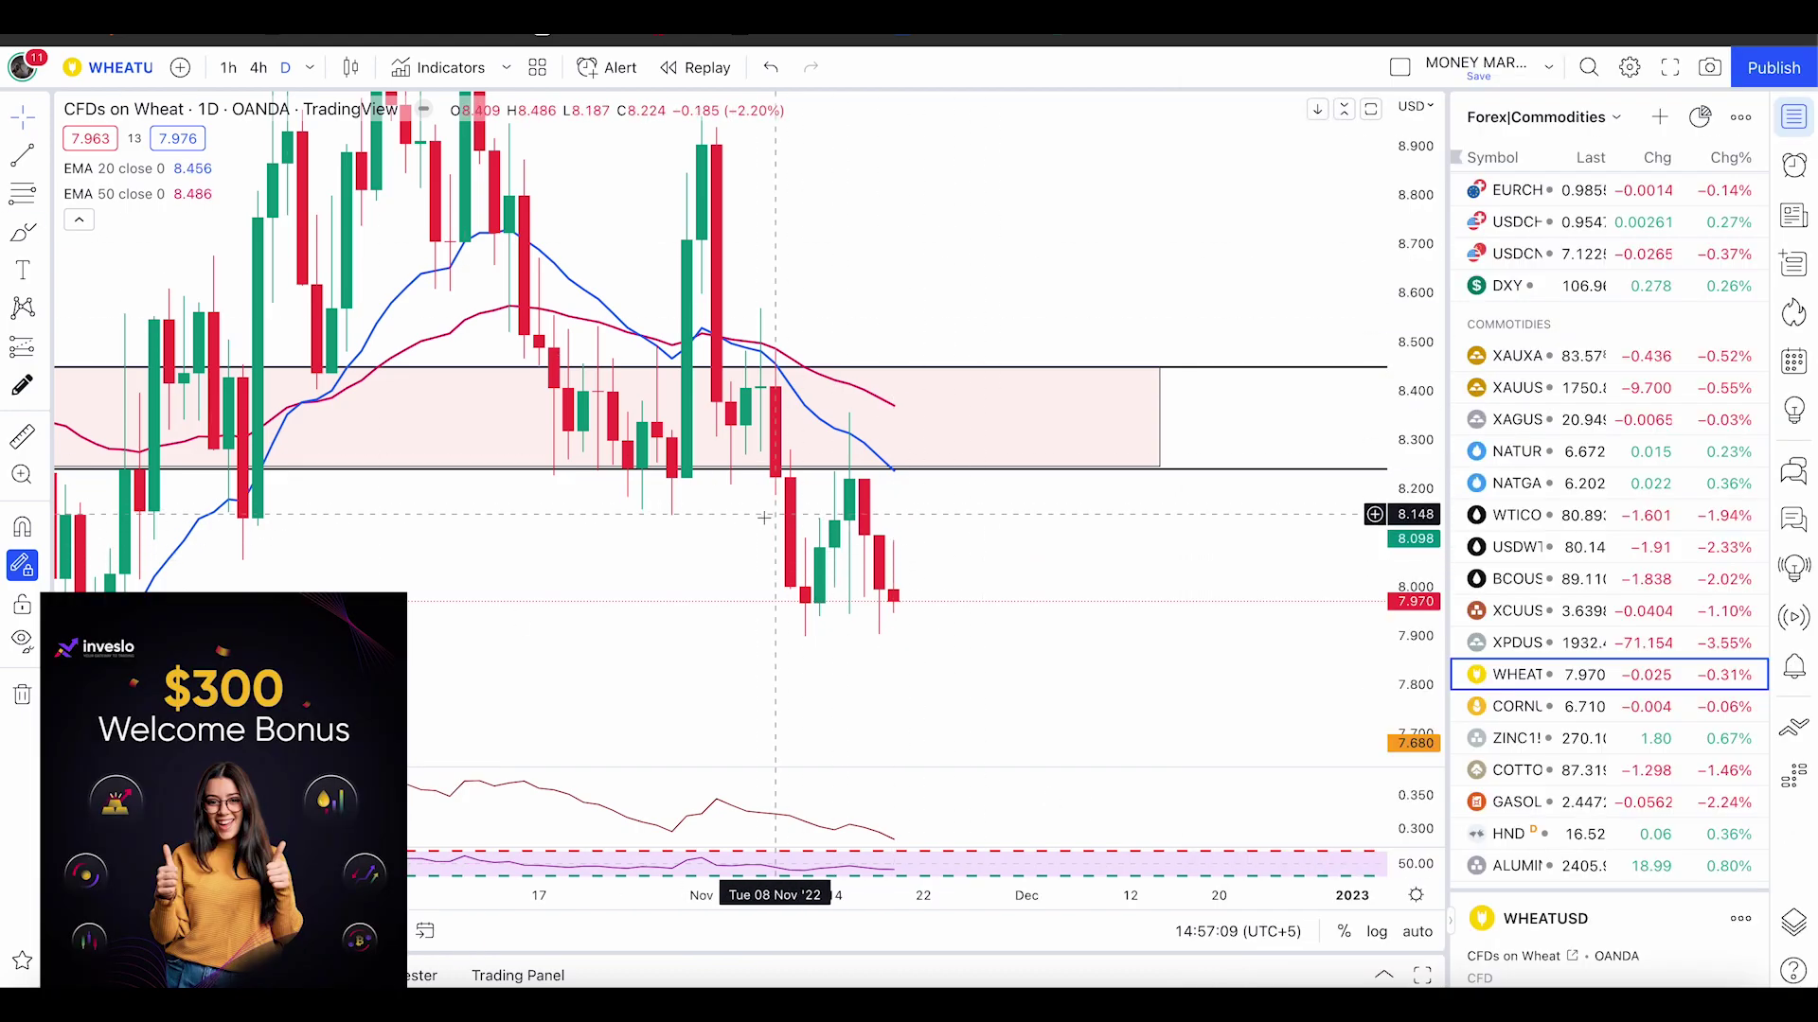
mouse_move(800, 544)
left_mouse_down()
mouse_move(774, 630)
mouse_move(819, 591)
mouse_move(790, 545)
mouse_move(750, 541)
mouse_move(792, 555)
mouse_move(835, 442)
mouse_move(880, 605)
left_mouse_up()
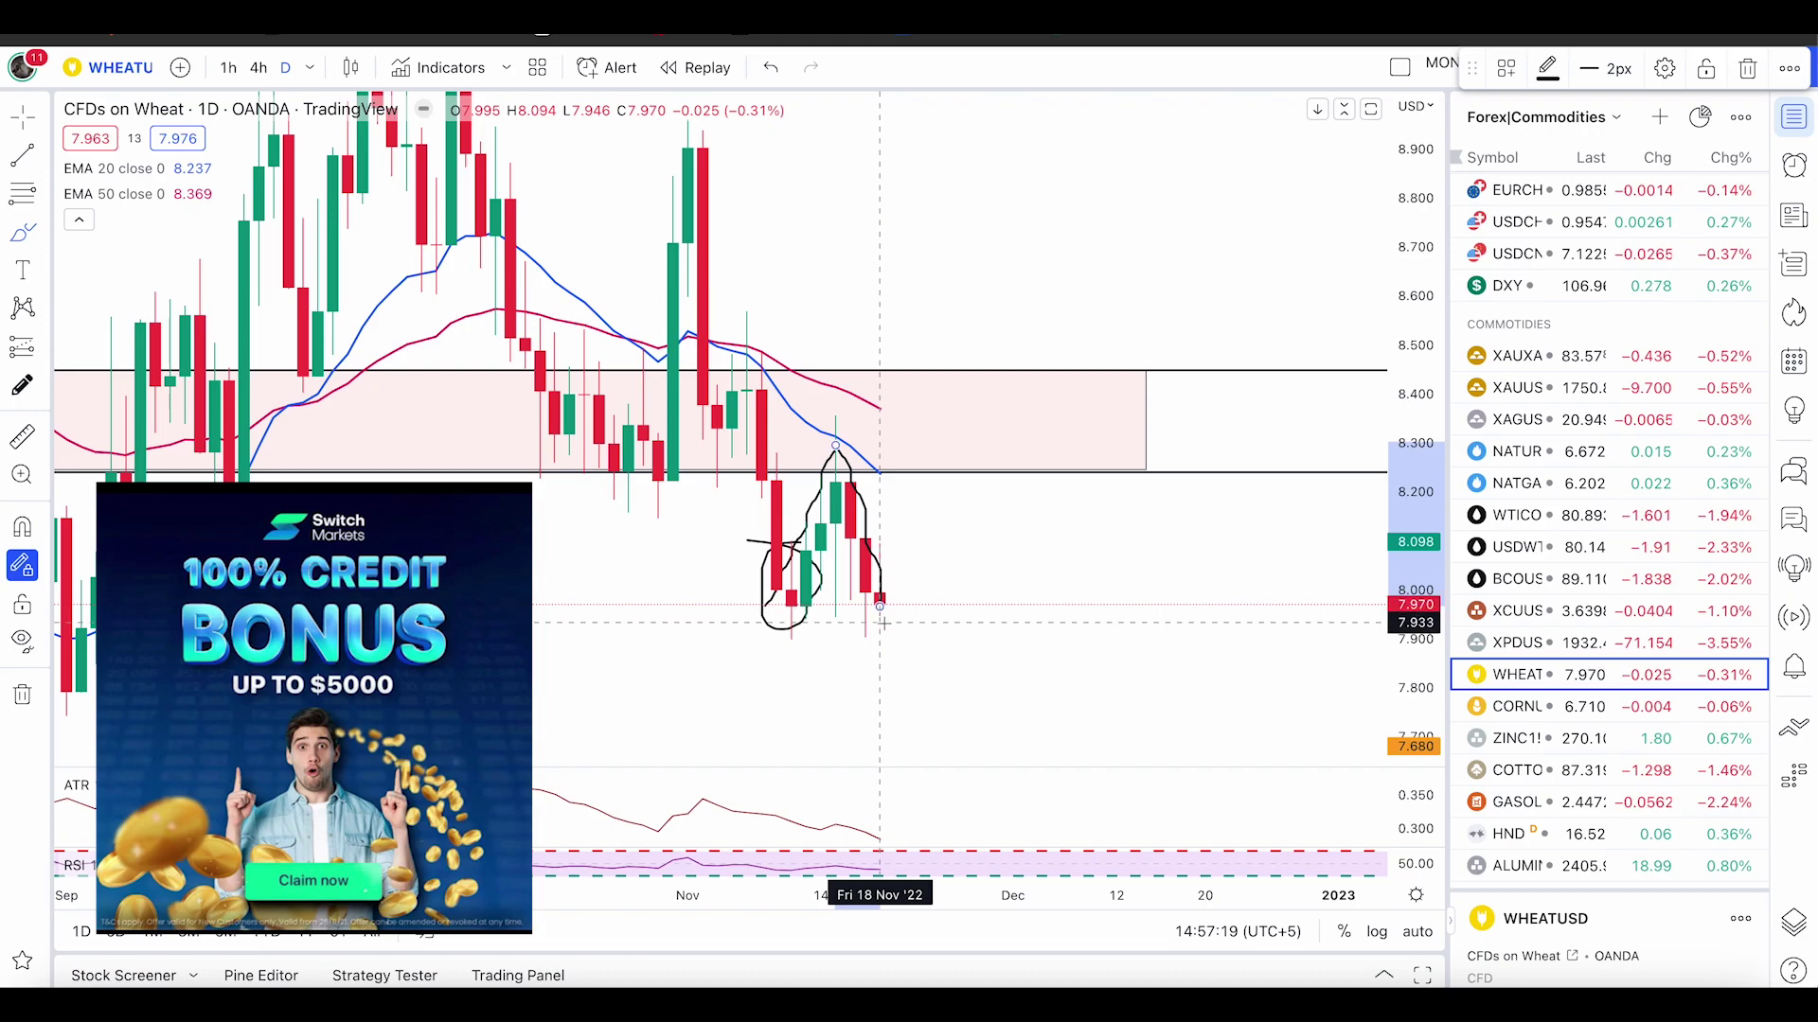
key("ctrl+z")
key("ctrl+z")
key("ctrl+z")
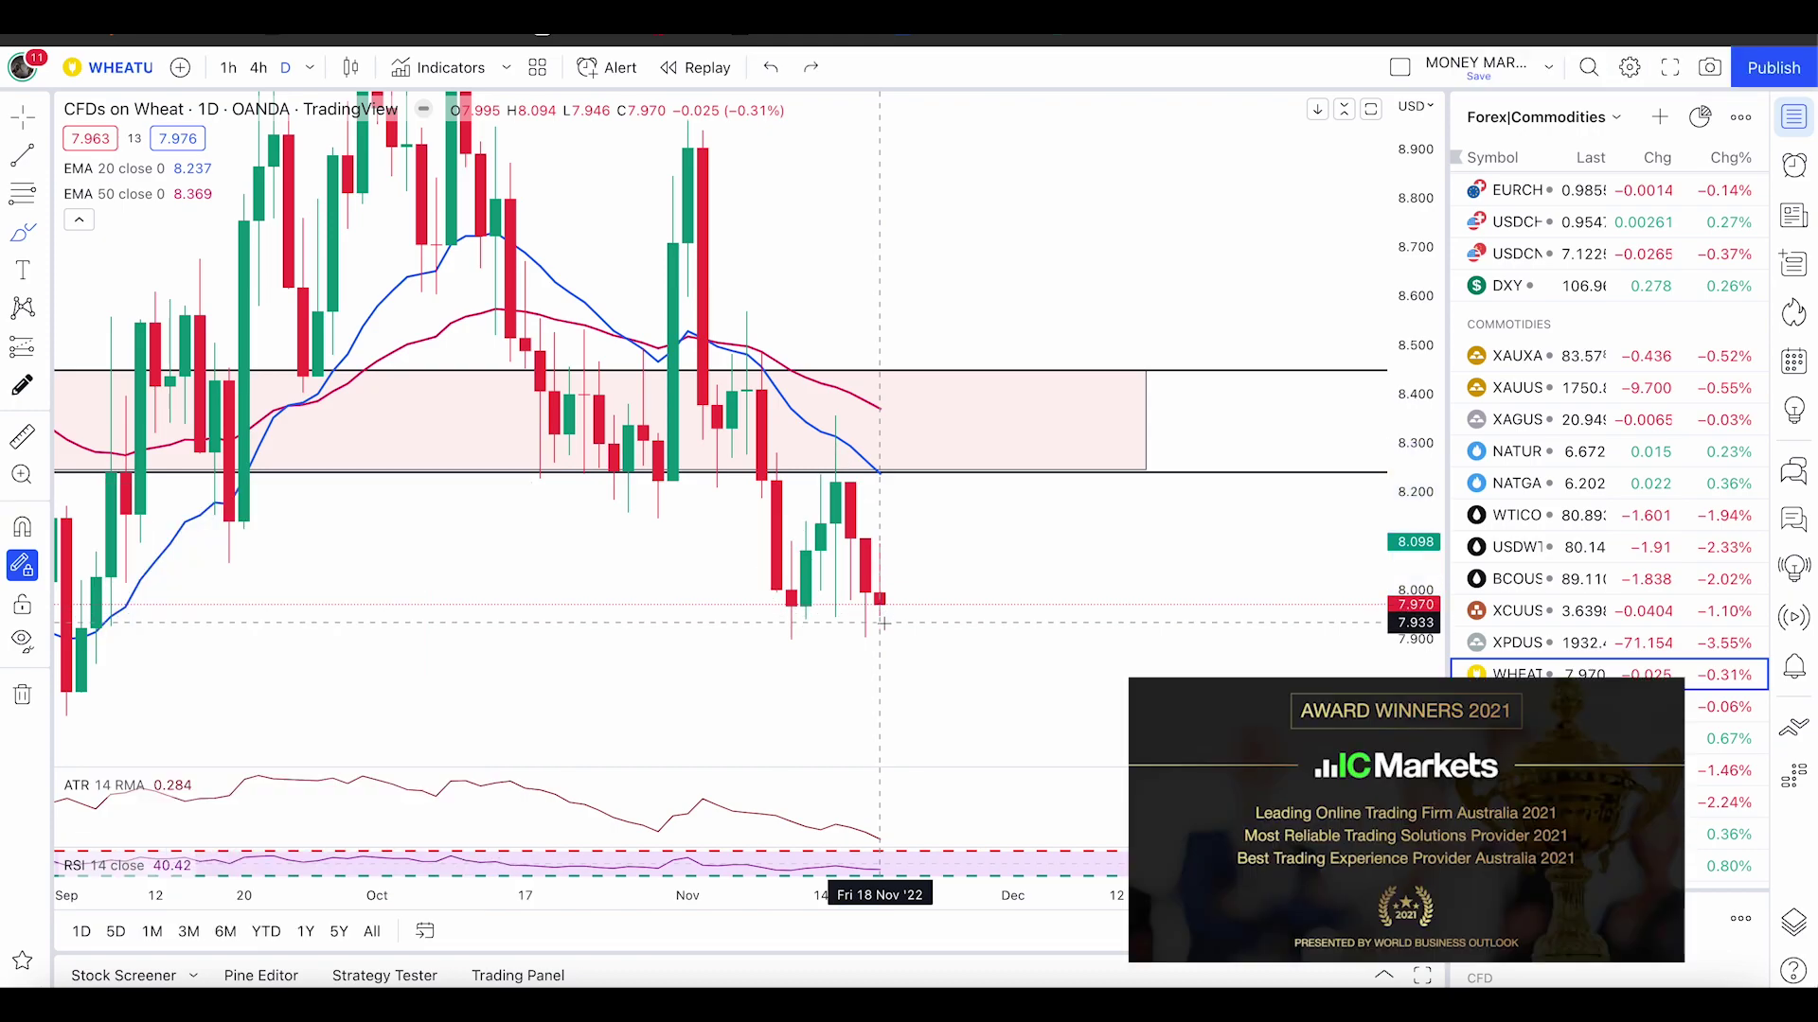
- Switch the wheat chart to the 1-hour timeframe, brush-mark the zone touch and fall from 16 Nov, and undo the marks
left_click(228, 67)
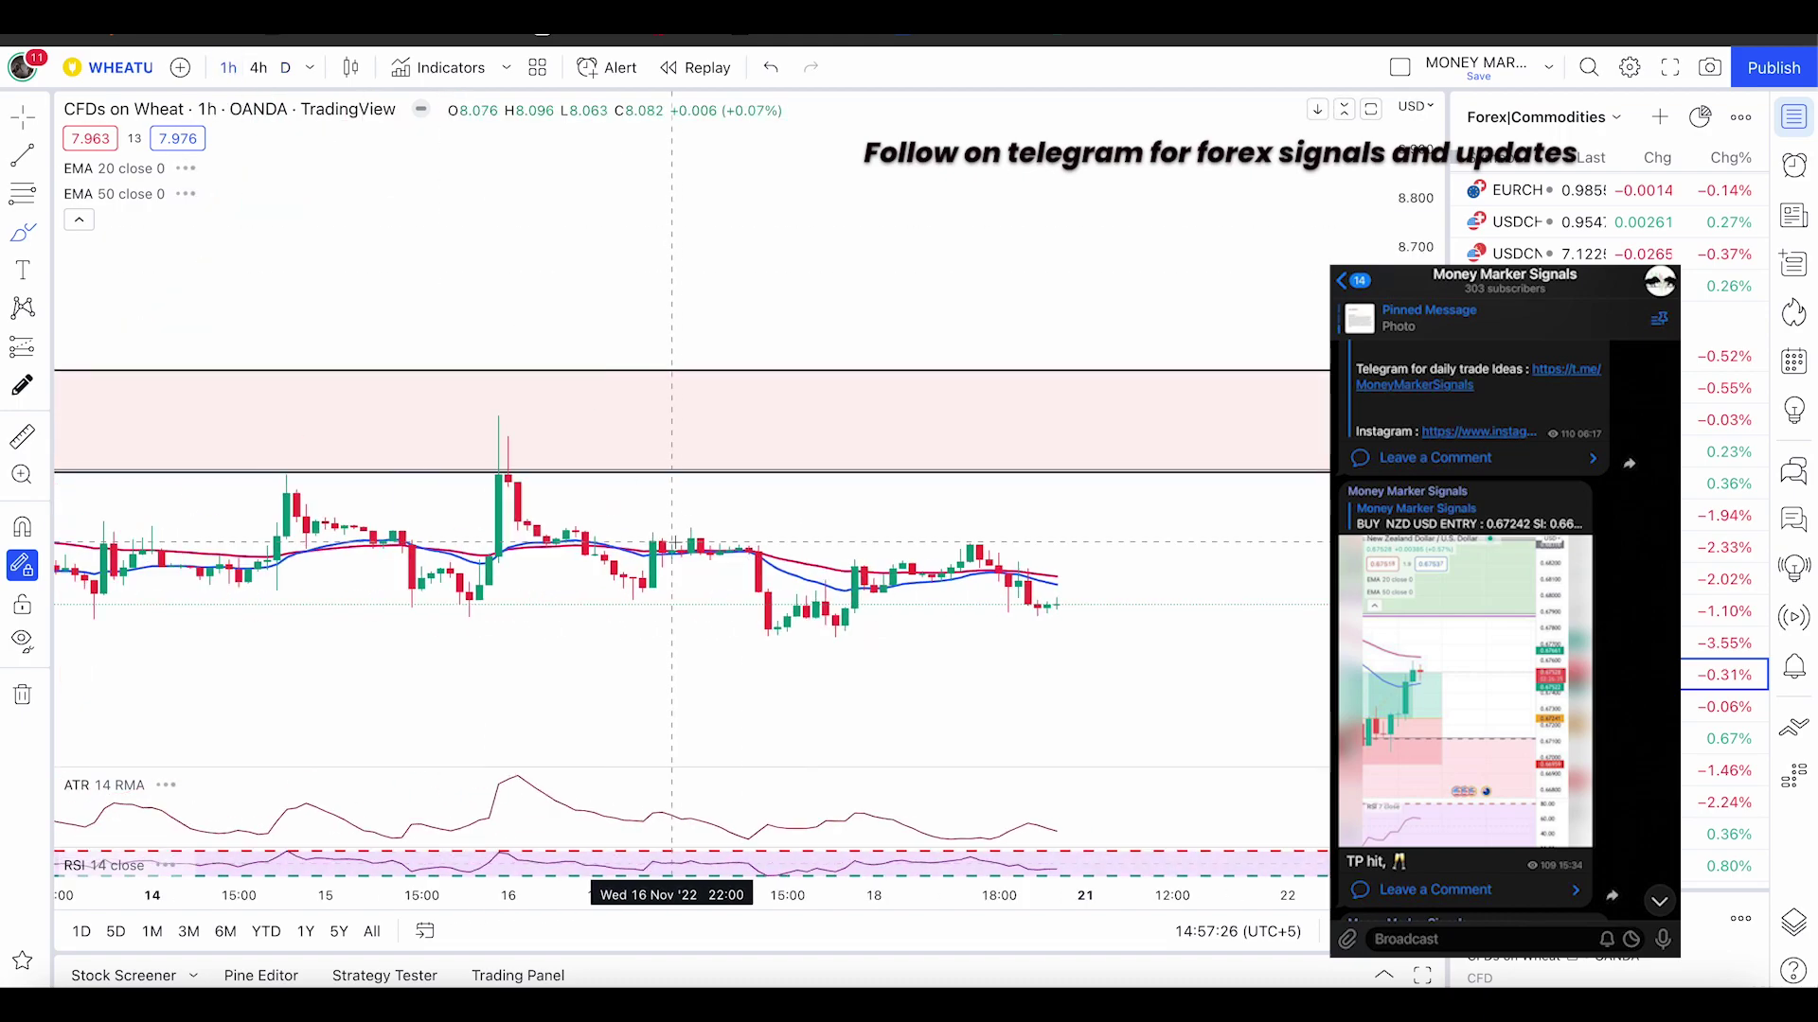
scroll(676, 544, "down", 4)
mouse_move(833, 438)
left_mouse_down()
mouse_move(784, 468)
mouse_move(800, 484)
mouse_move(826, 456)
mouse_move(1084, 625)
left_mouse_up()
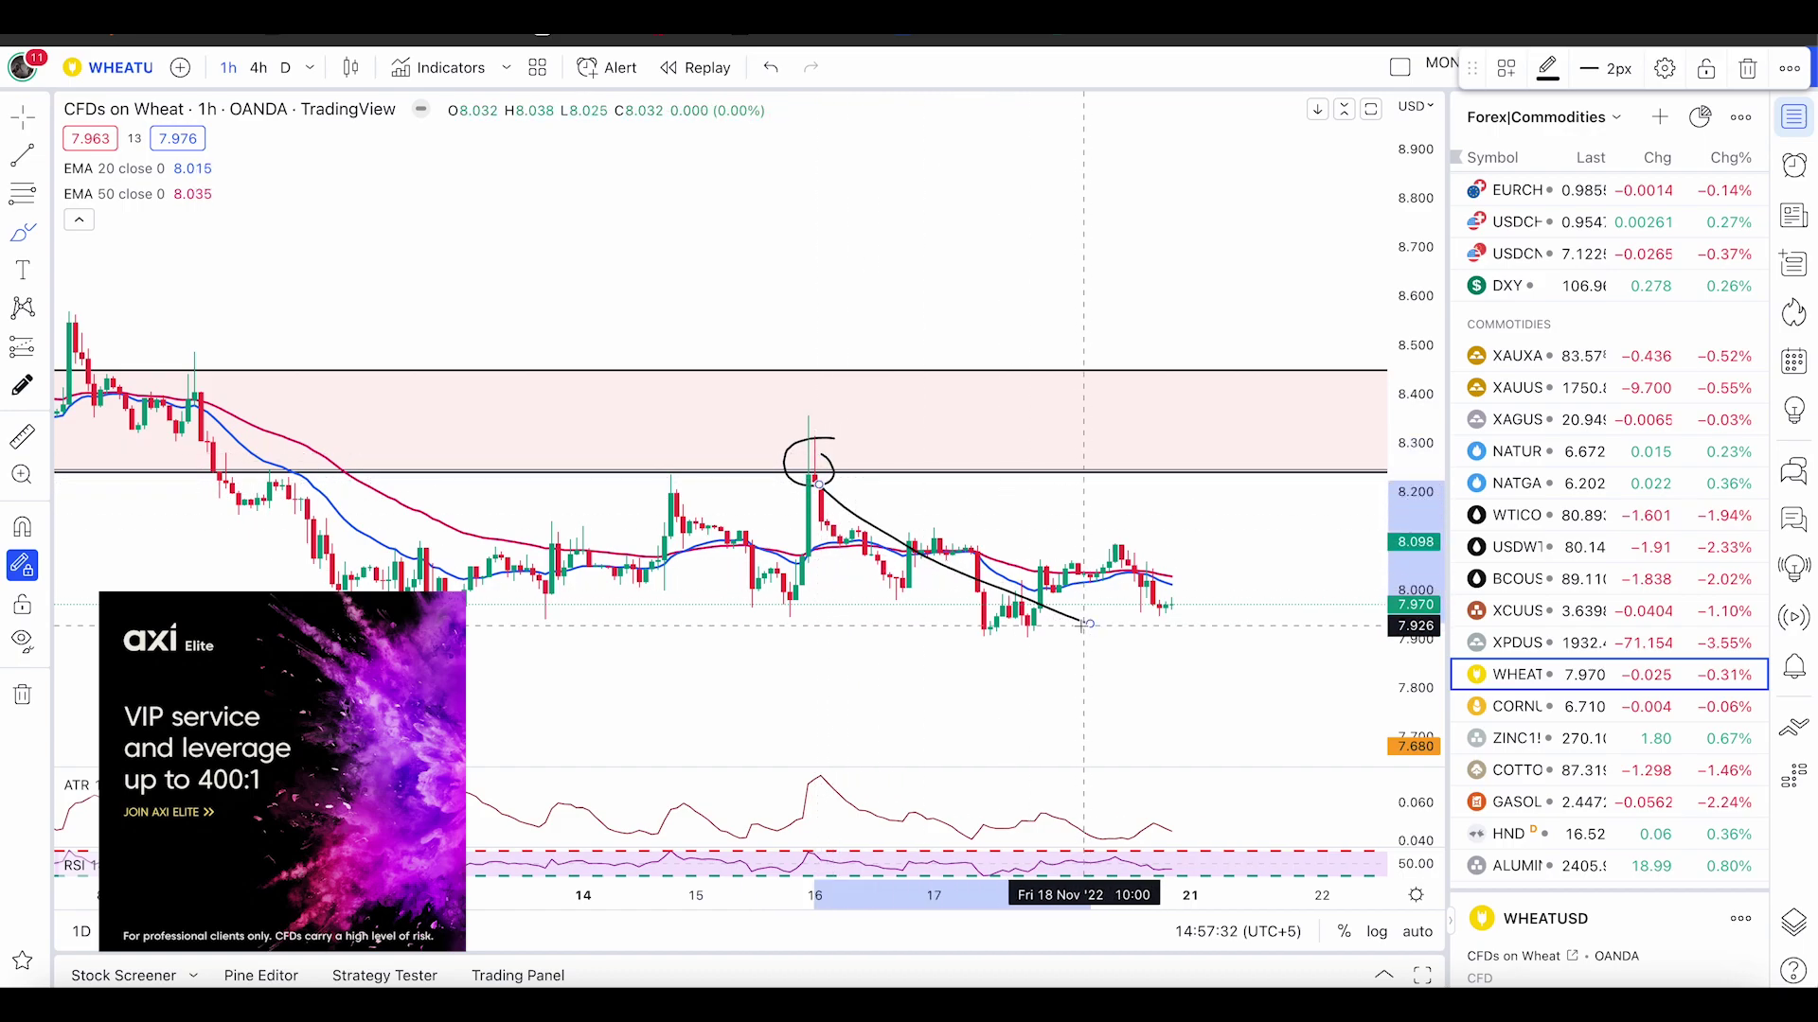
key("ctrl+z")
key("ctrl+z")
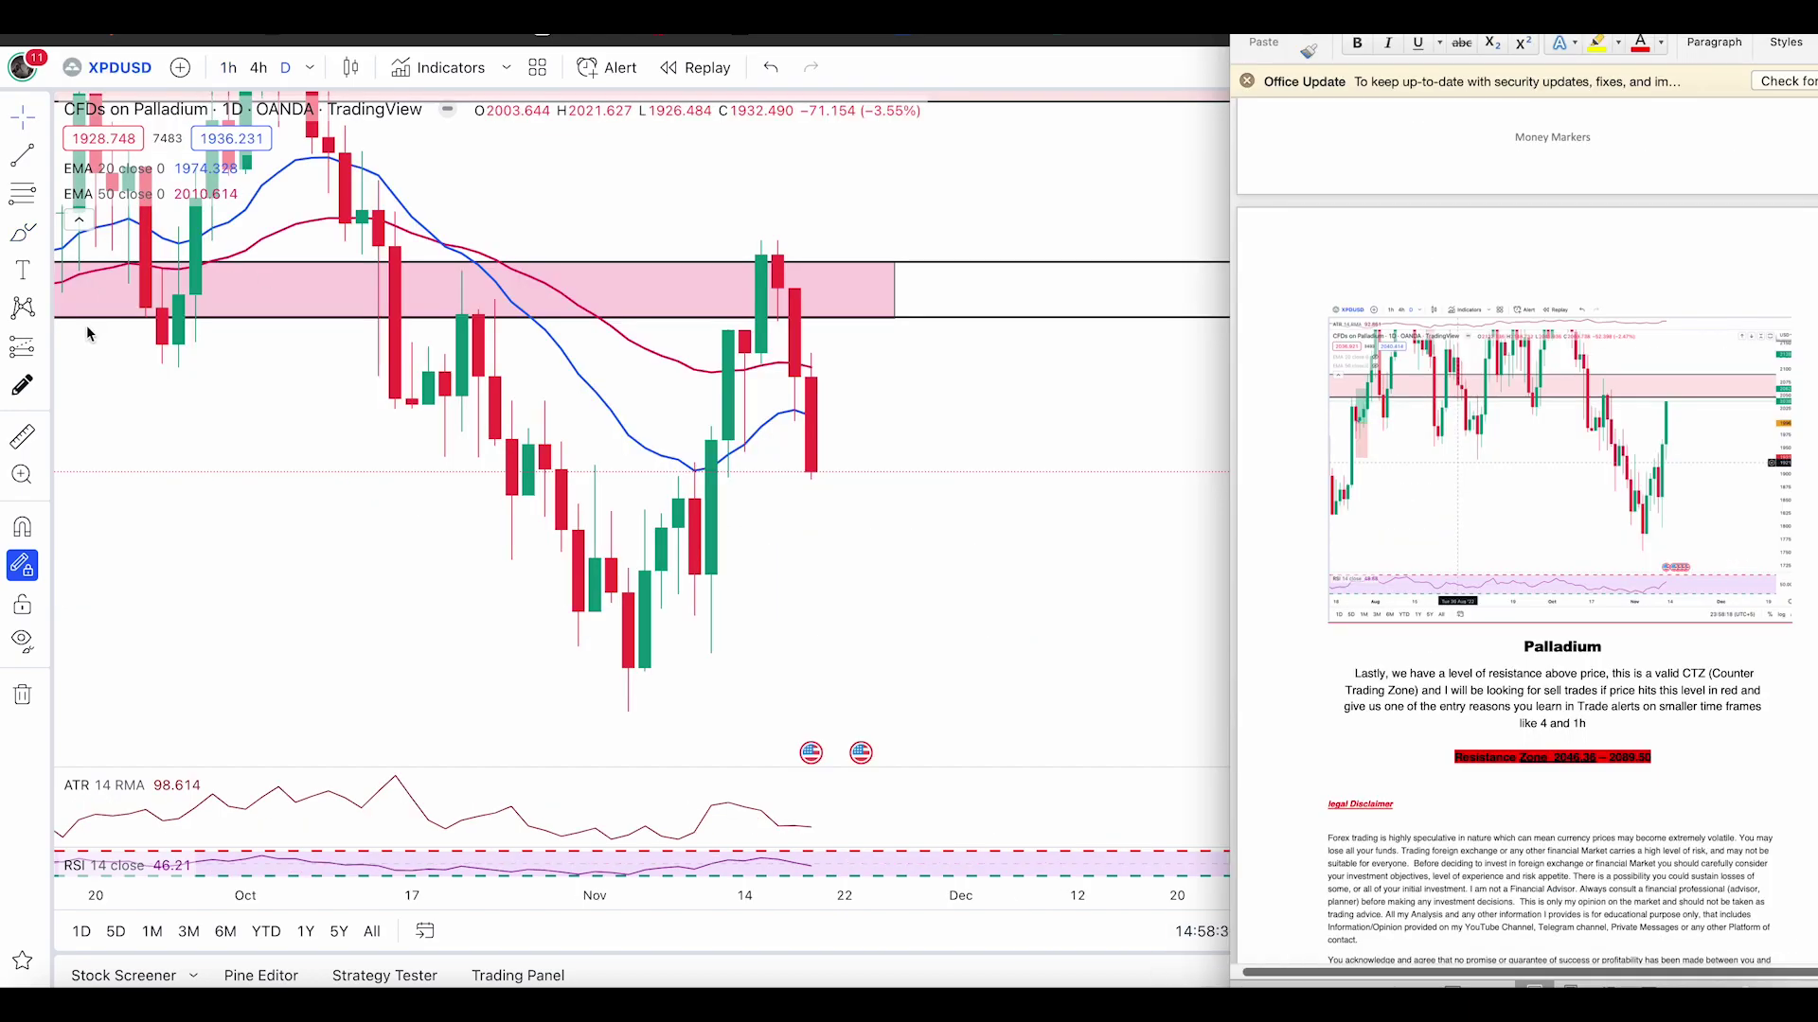
- Circle the rising mid-November candles just below the pink resistance zone on the daily palladium chart with the brush
left_click(17, 239)
mouse_move(722, 323)
left_mouse_down()
mouse_move(620, 361)
mouse_move(742, 399)
left_mouse_up()
left_click(23, 232)
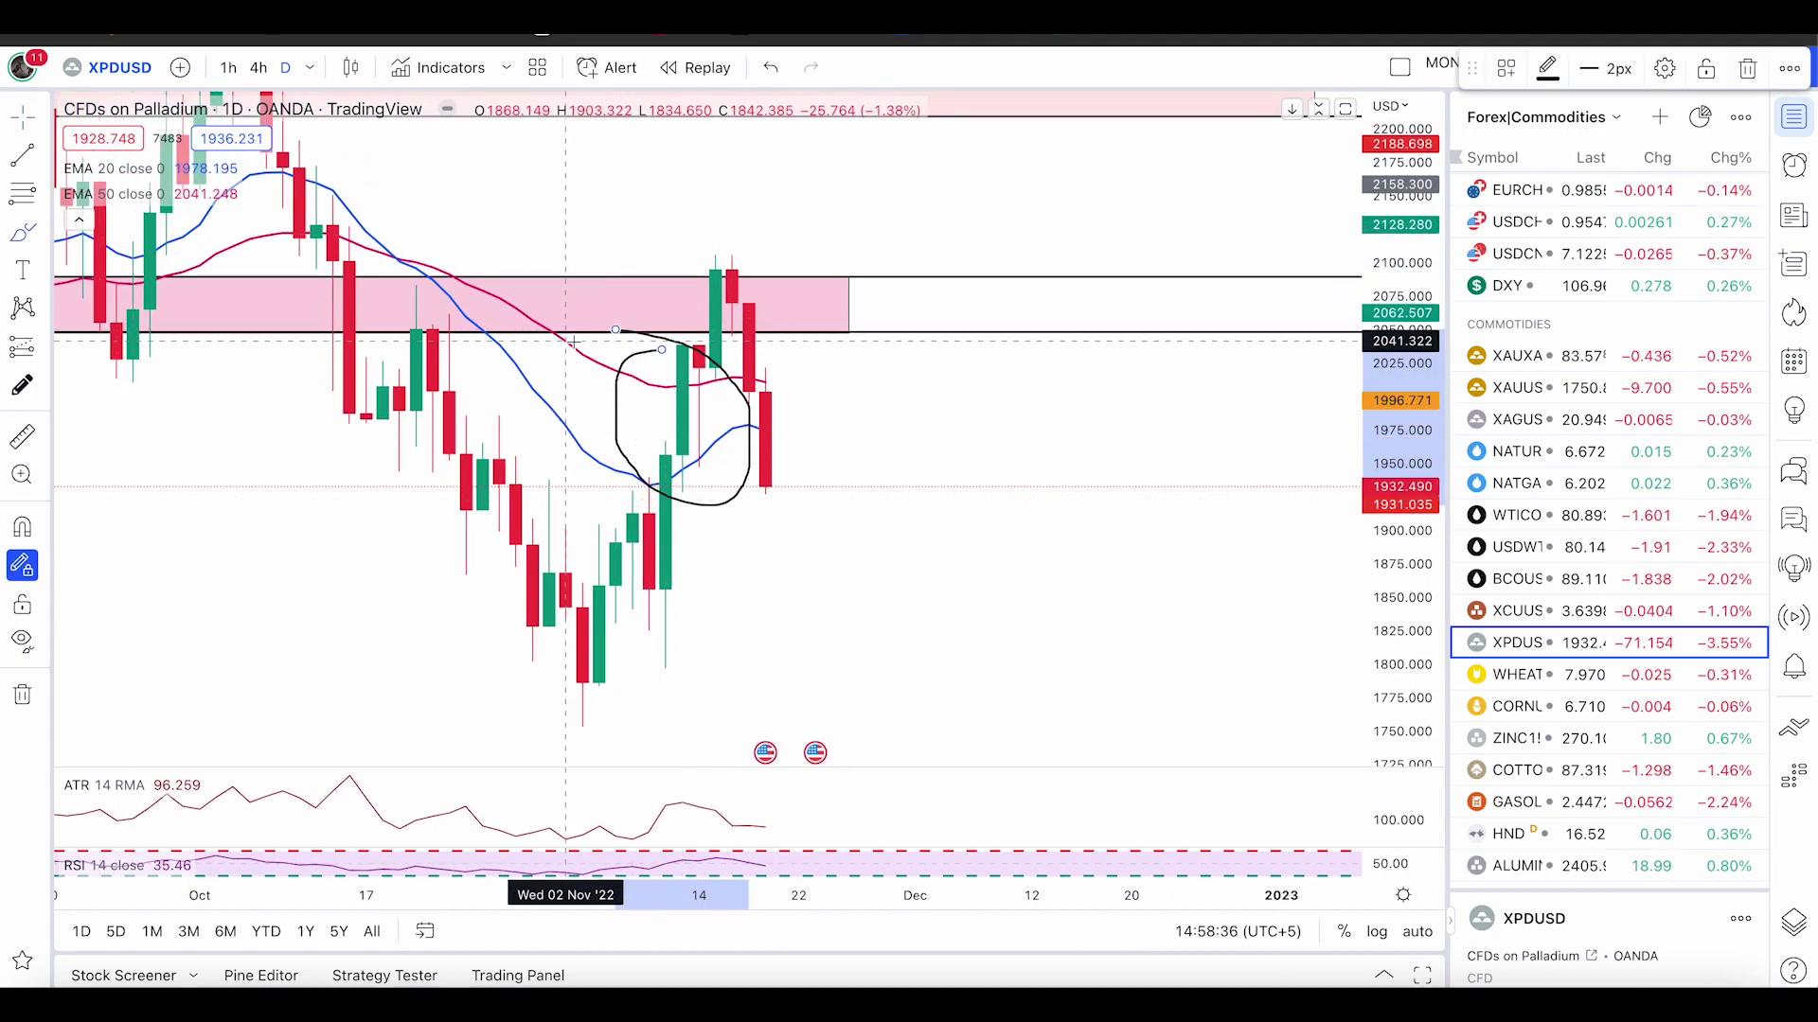
left_click(1219, 984)
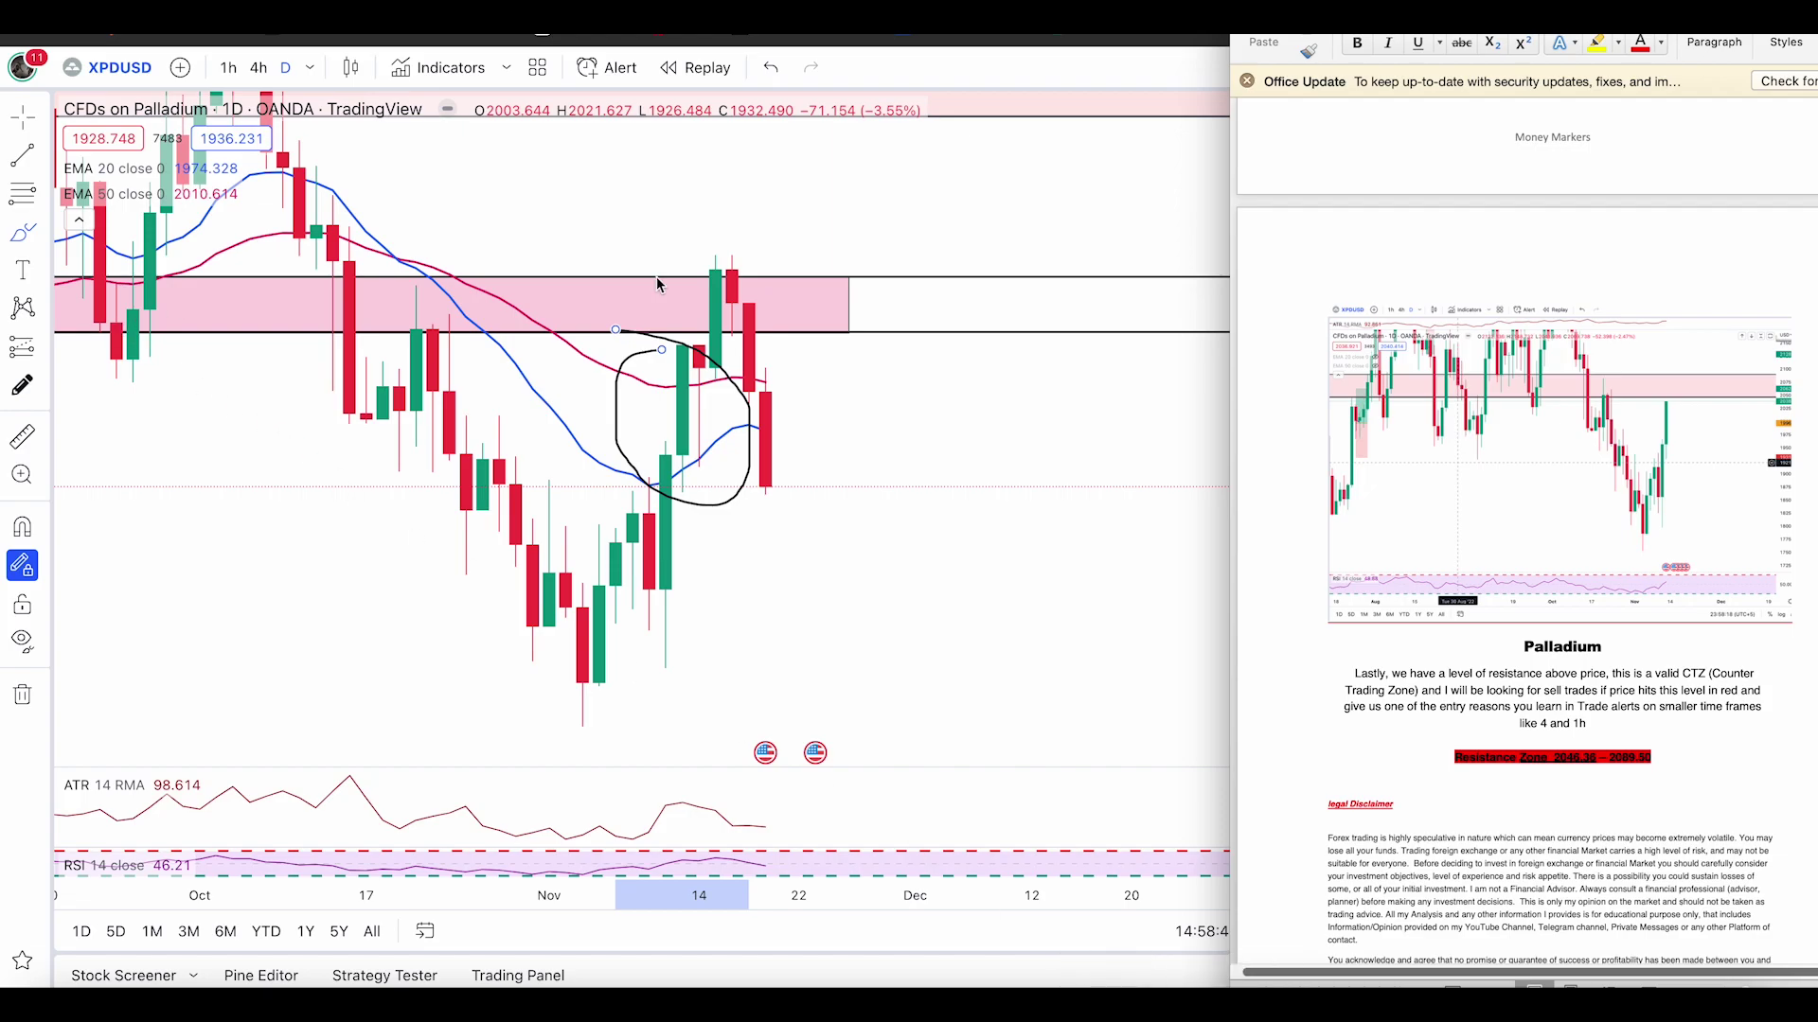
- Review the fall from the resistance zone on the 4-hour palladium chart, and remove the brush circle from the daily chart
left_click(262, 70)
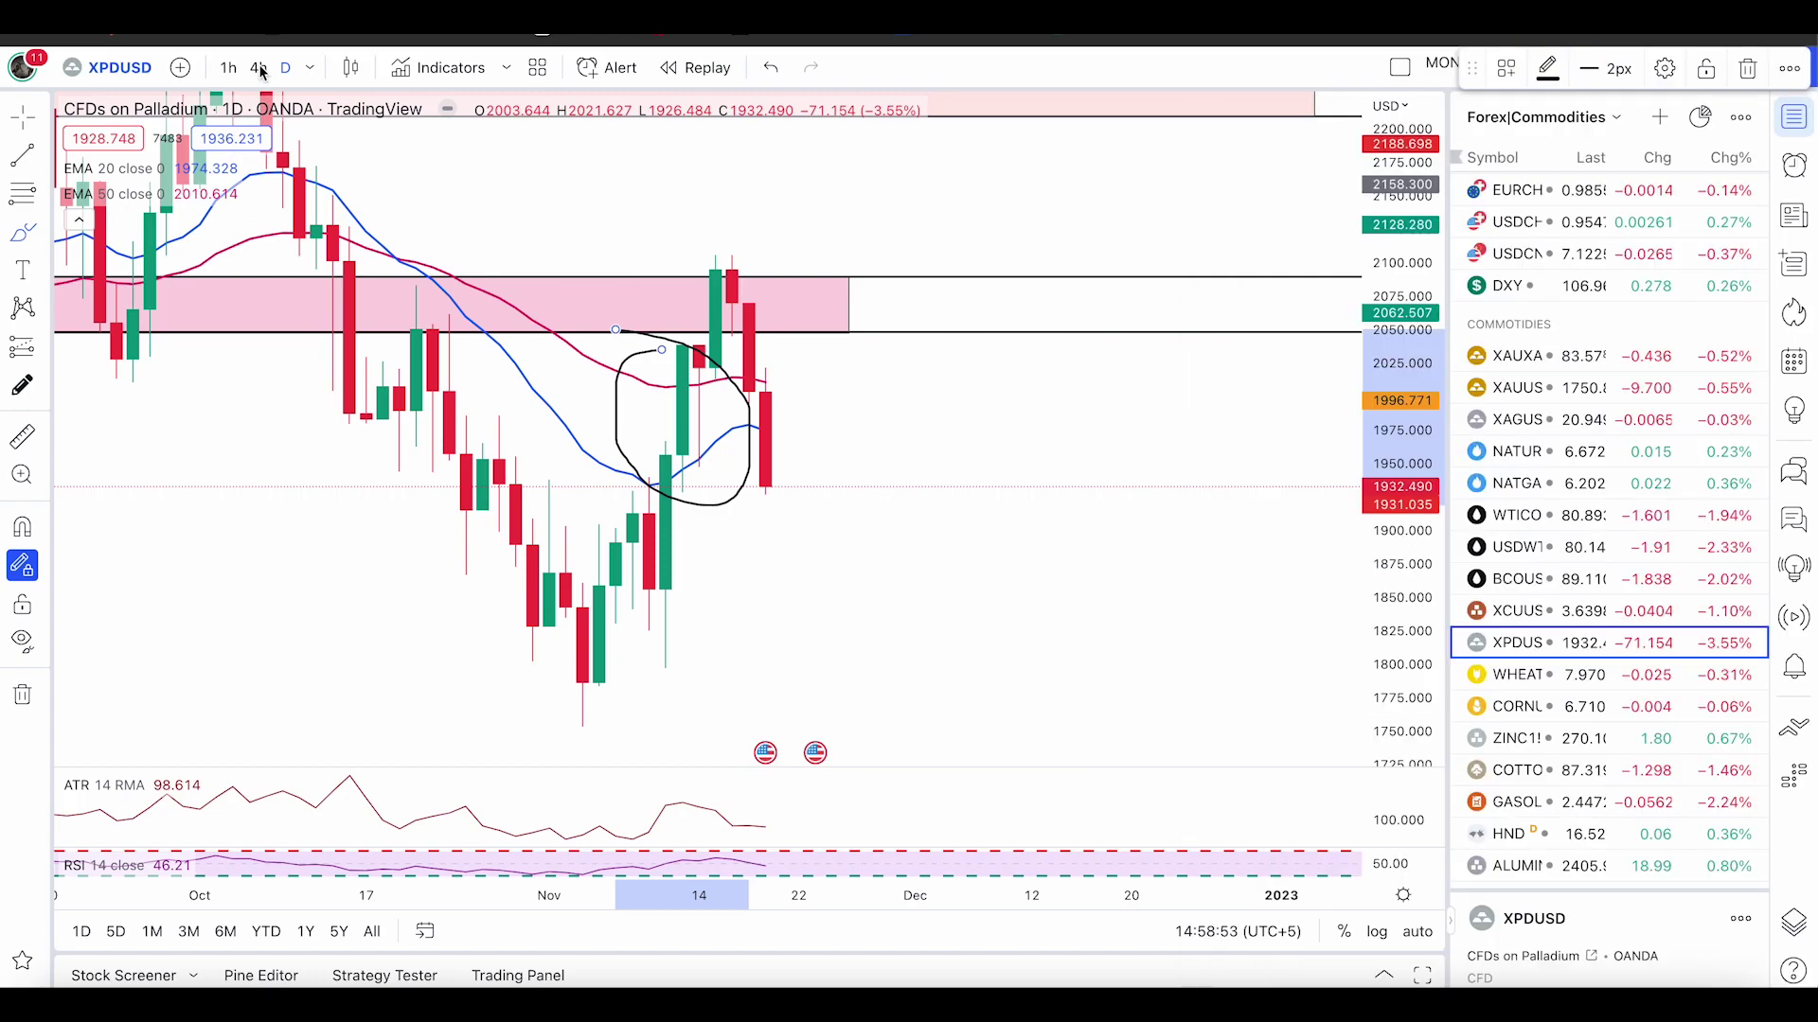
left_click(260, 68)
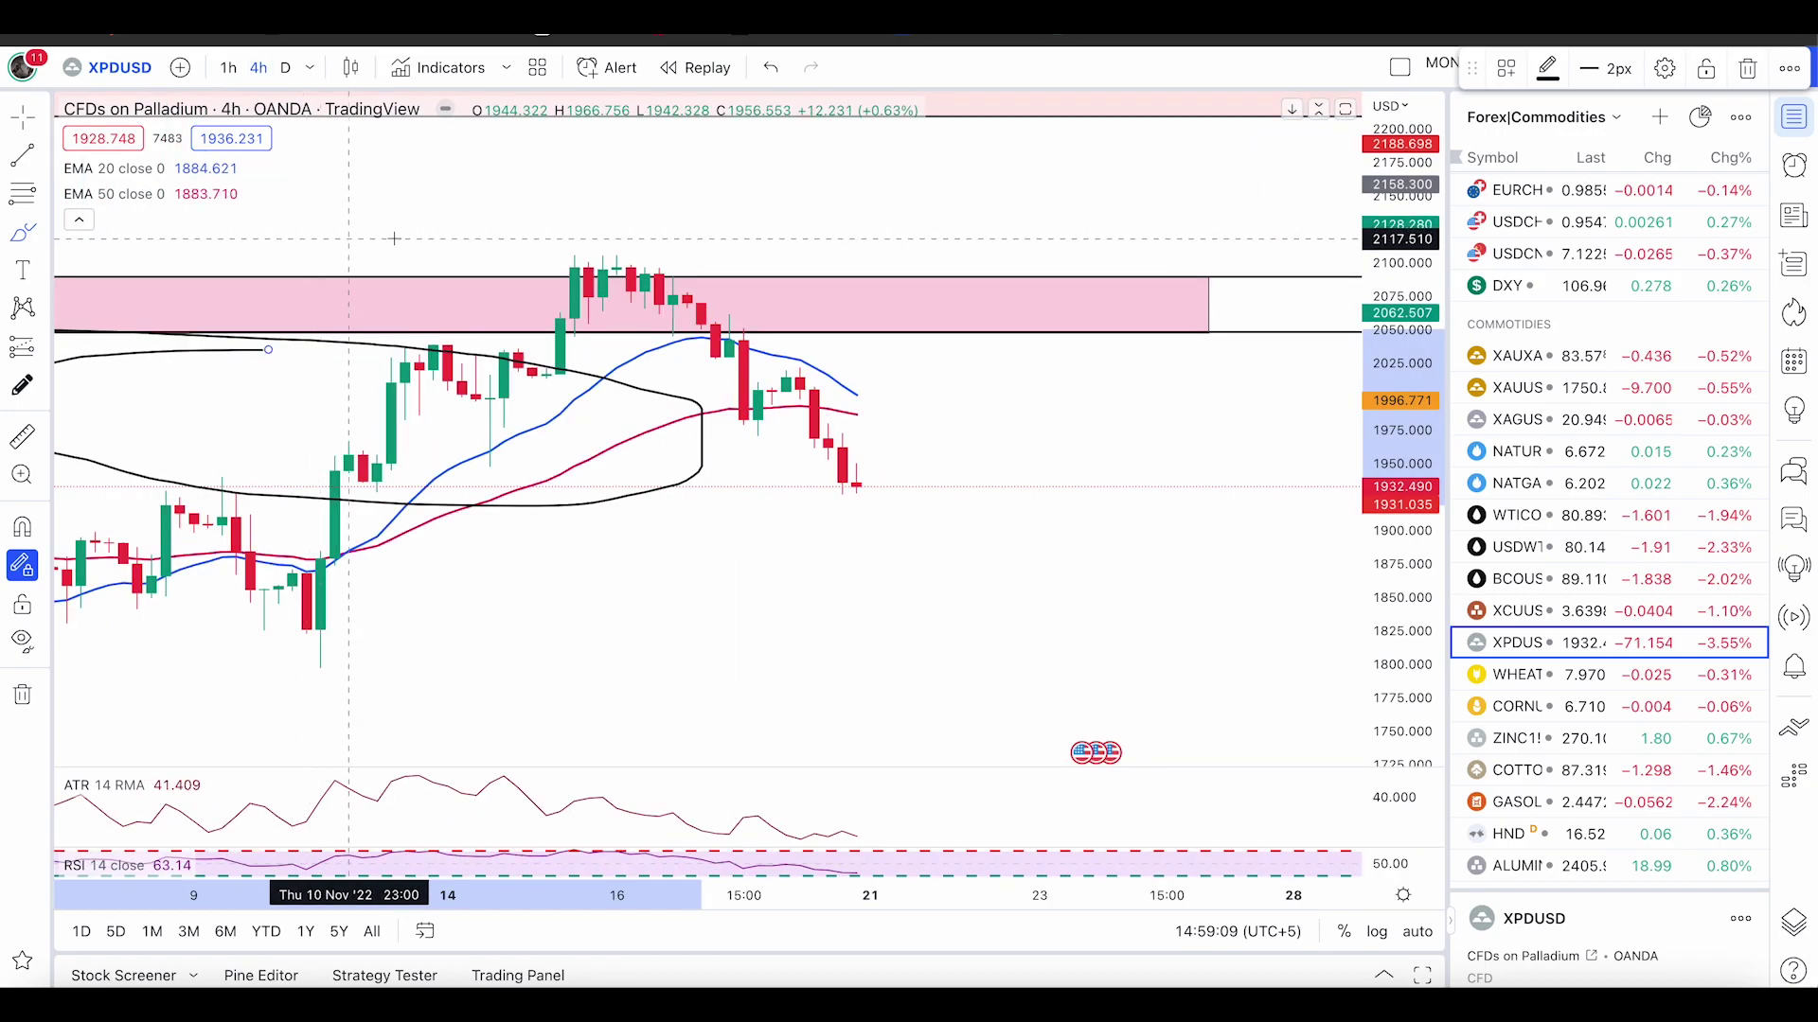
mouse_move(631, 270)
left_mouse_down()
mouse_move(590, 271)
mouse_move(618, 300)
mouse_move(658, 281)
mouse_move(636, 252)
mouse_move(897, 481)
left_mouse_up()
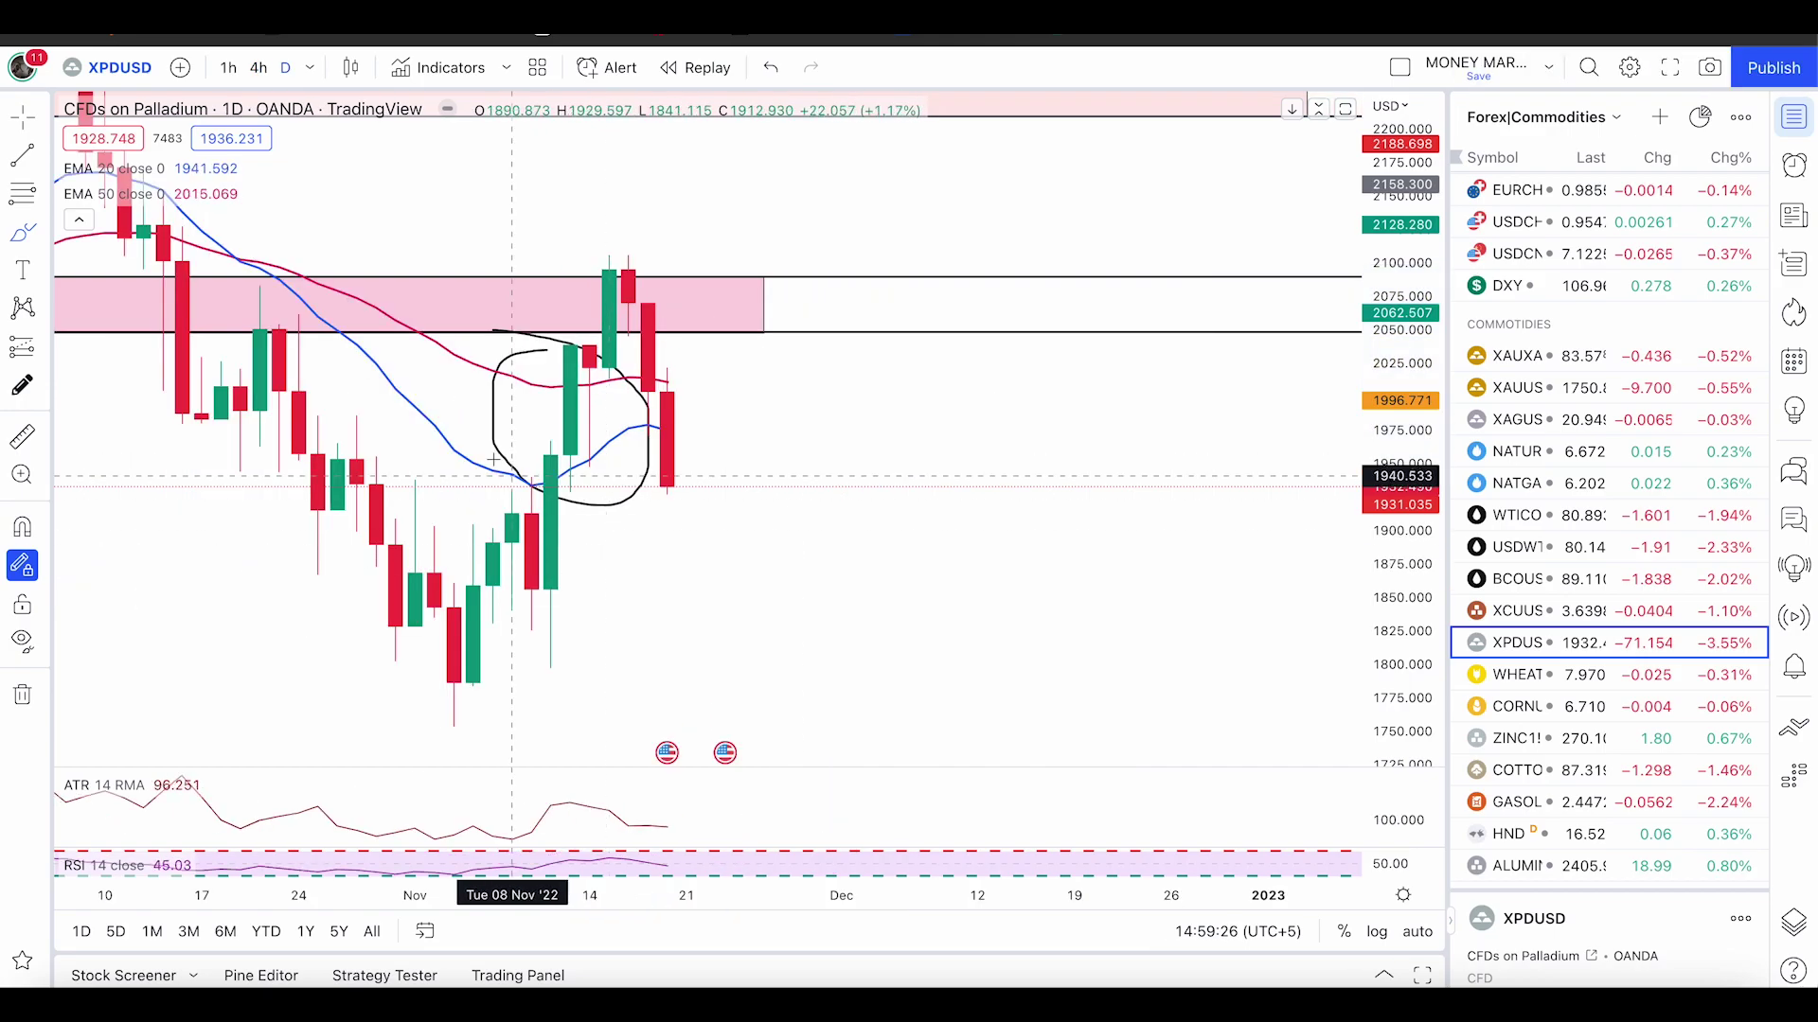
right_click(585, 508)
left_click(663, 829)
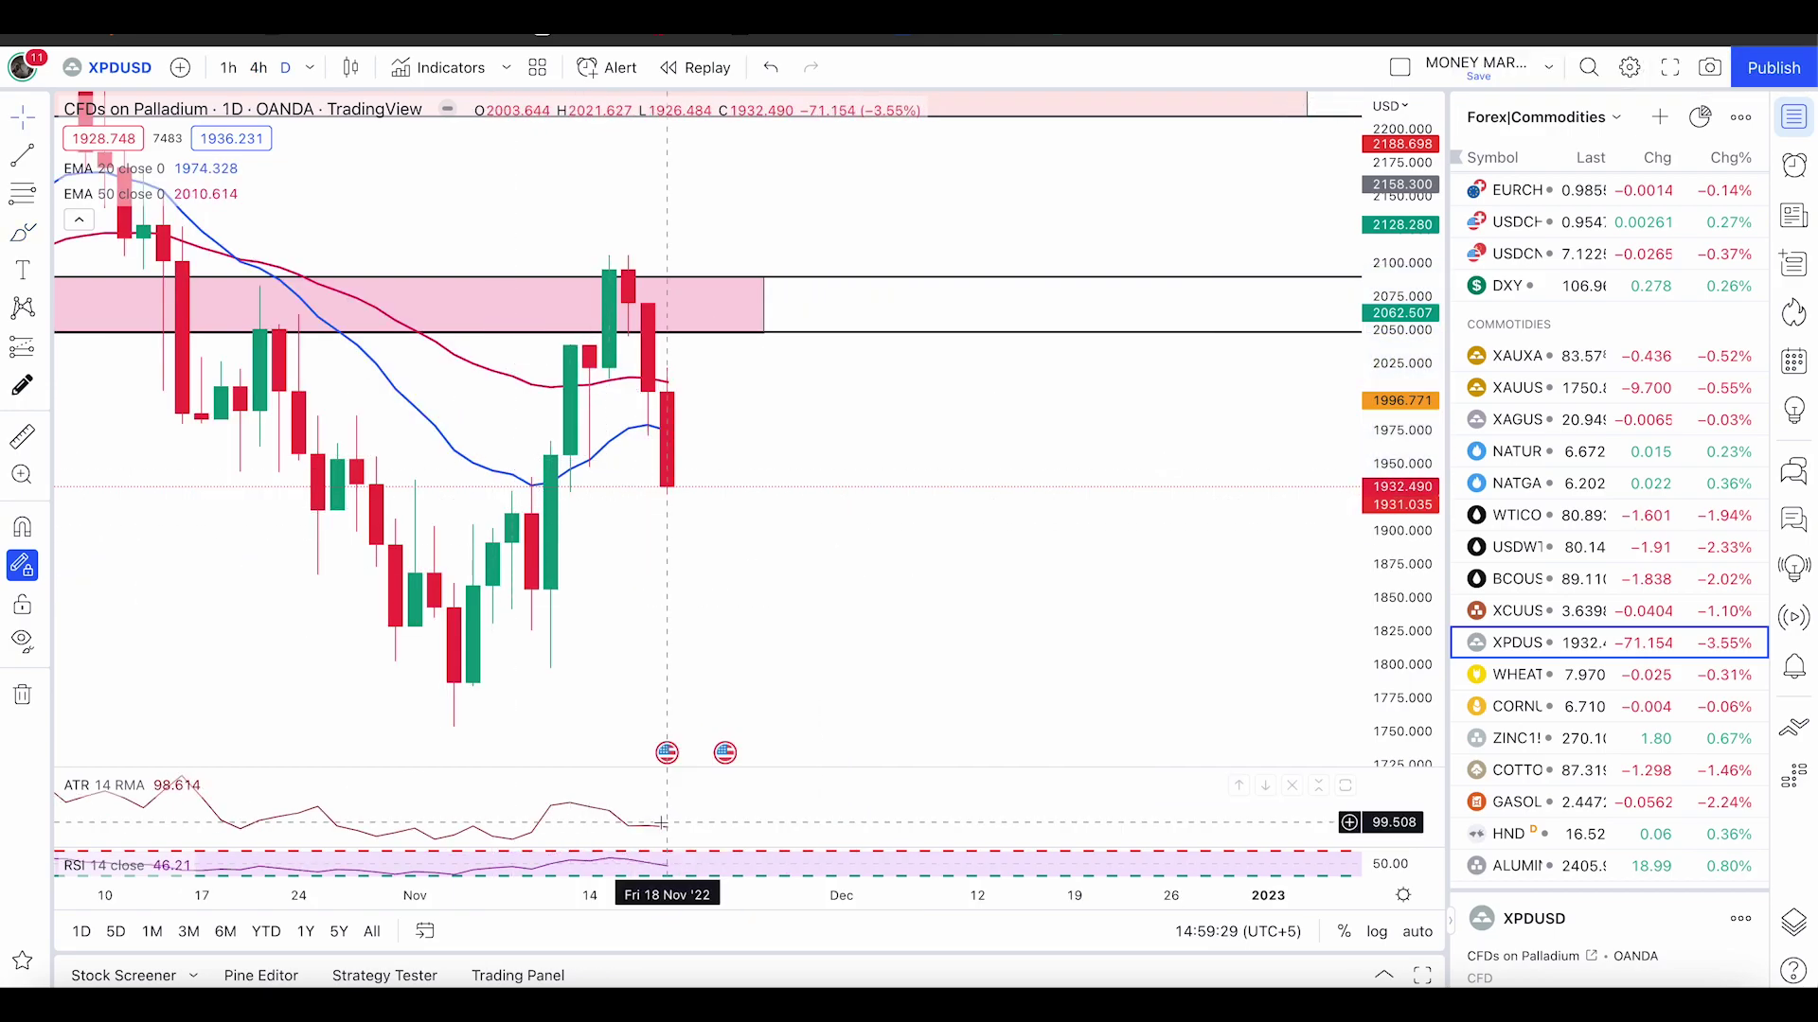
- Brush a wavy line across the pink resistance zone on the daily palladium chart and undo it
left_click(14, 236)
left_click_drag(478, 310, 746, 315)
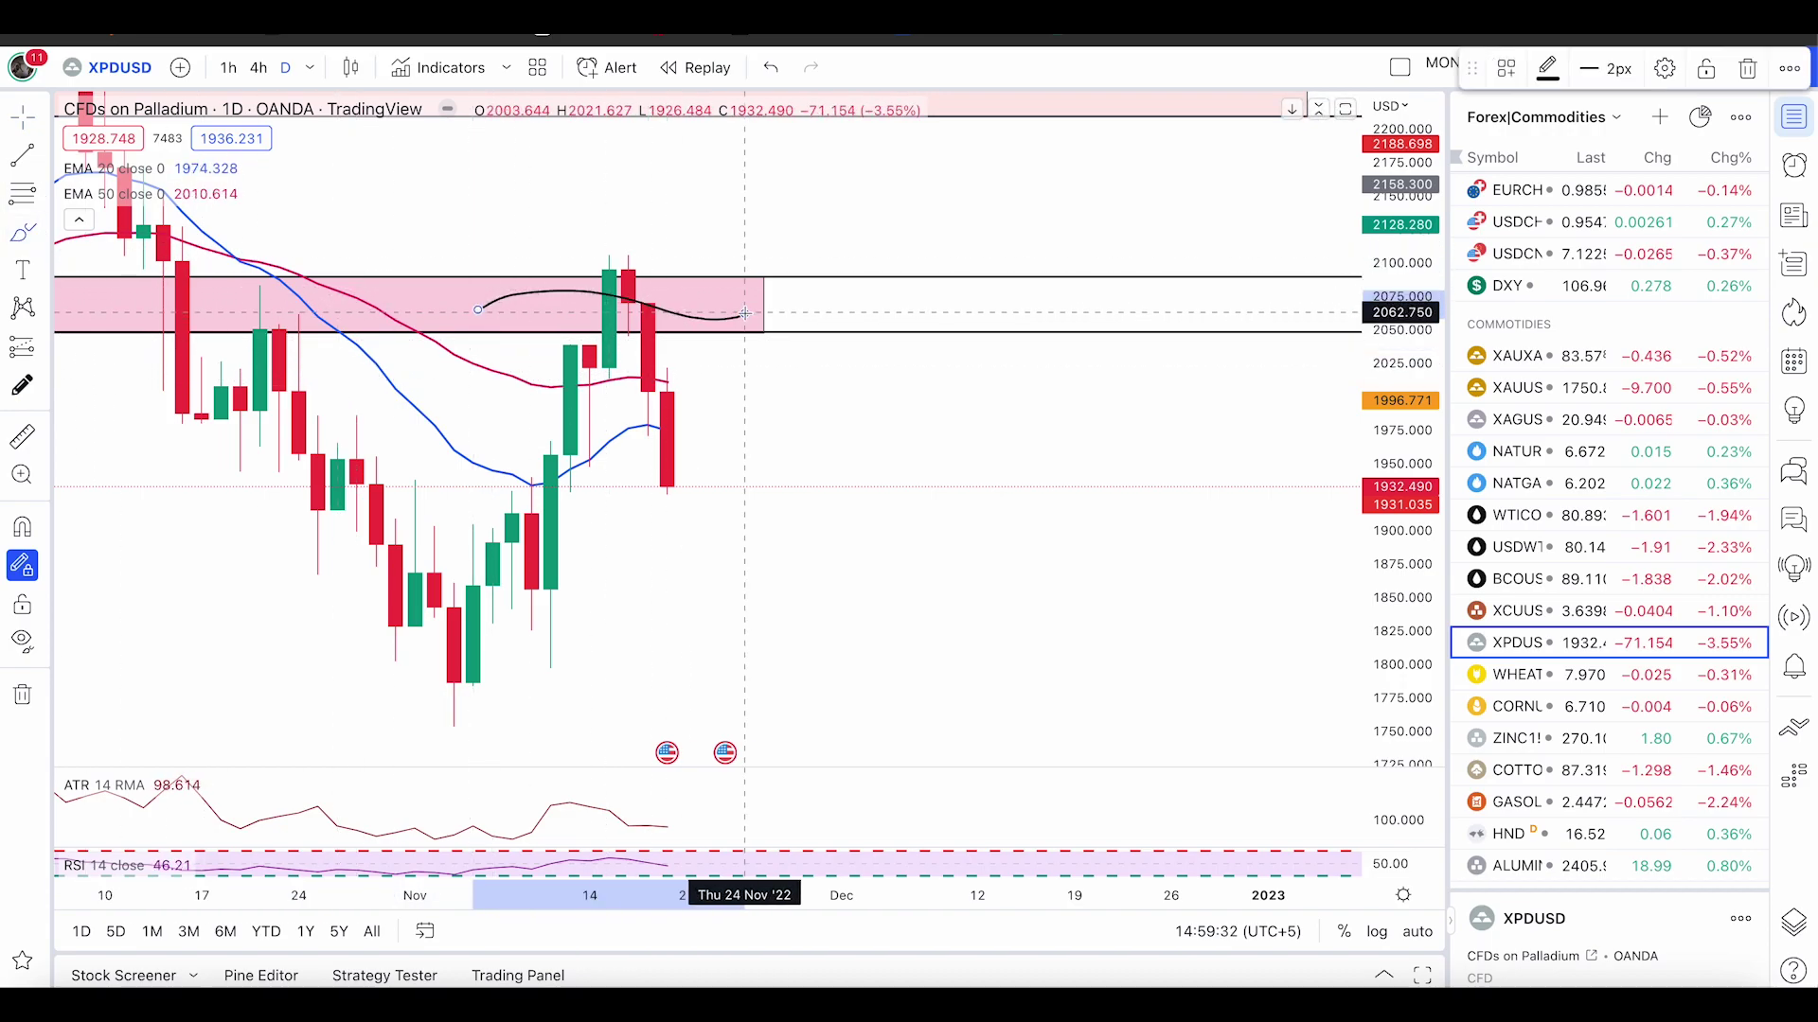
key("super+z")
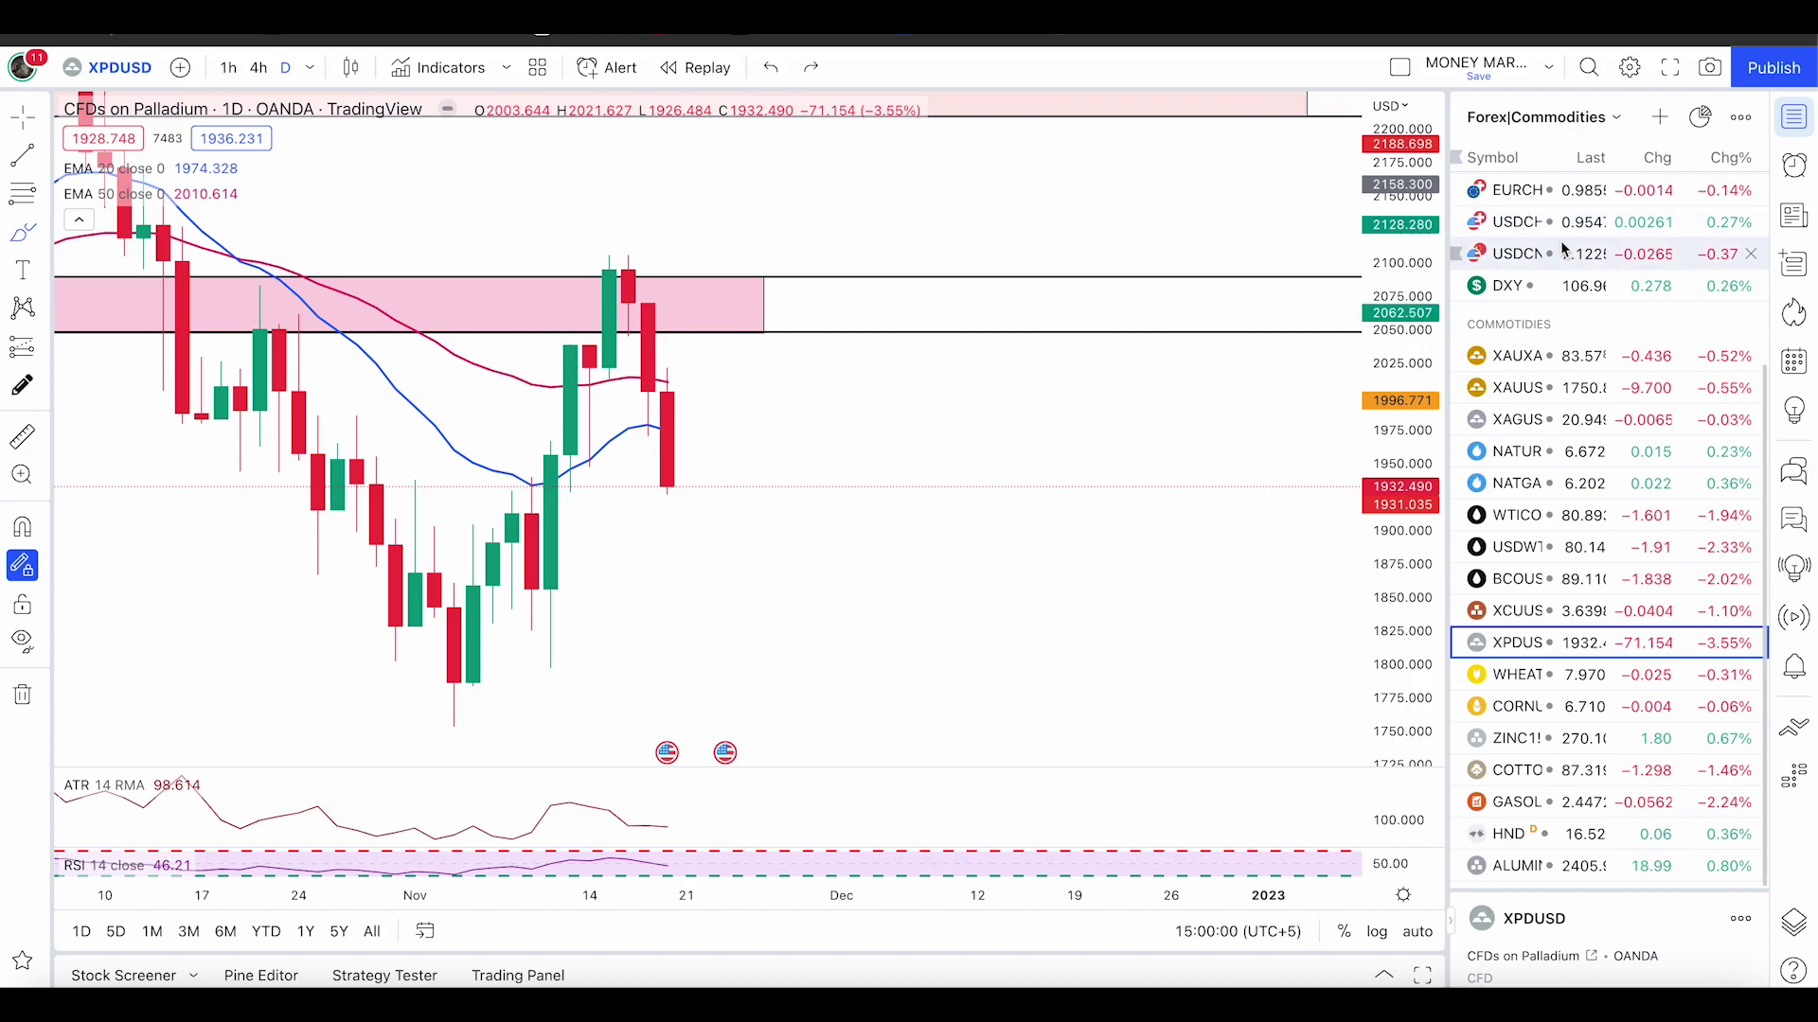
- Open the USDCHF chart from the Forex|Commodities watchlist
scroll(1533, 428, "up", 1)
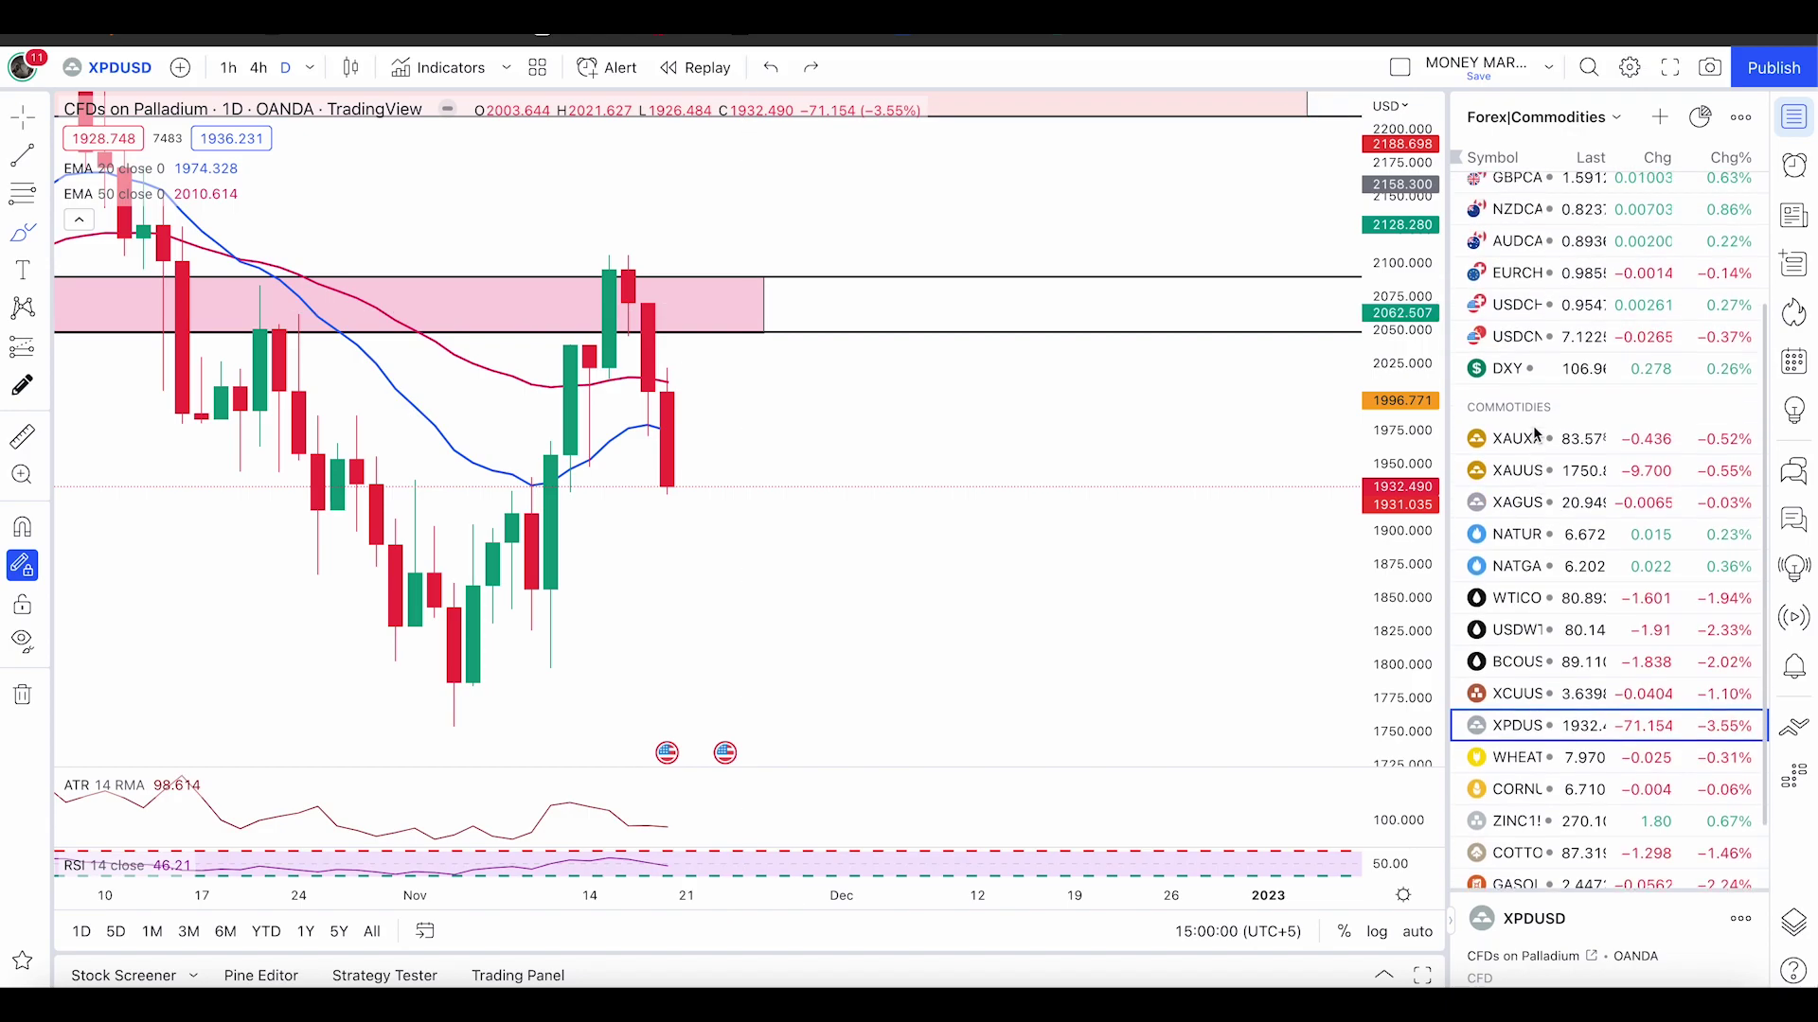
scroll(1623, 333, "up", 1)
left_click(1604, 350)
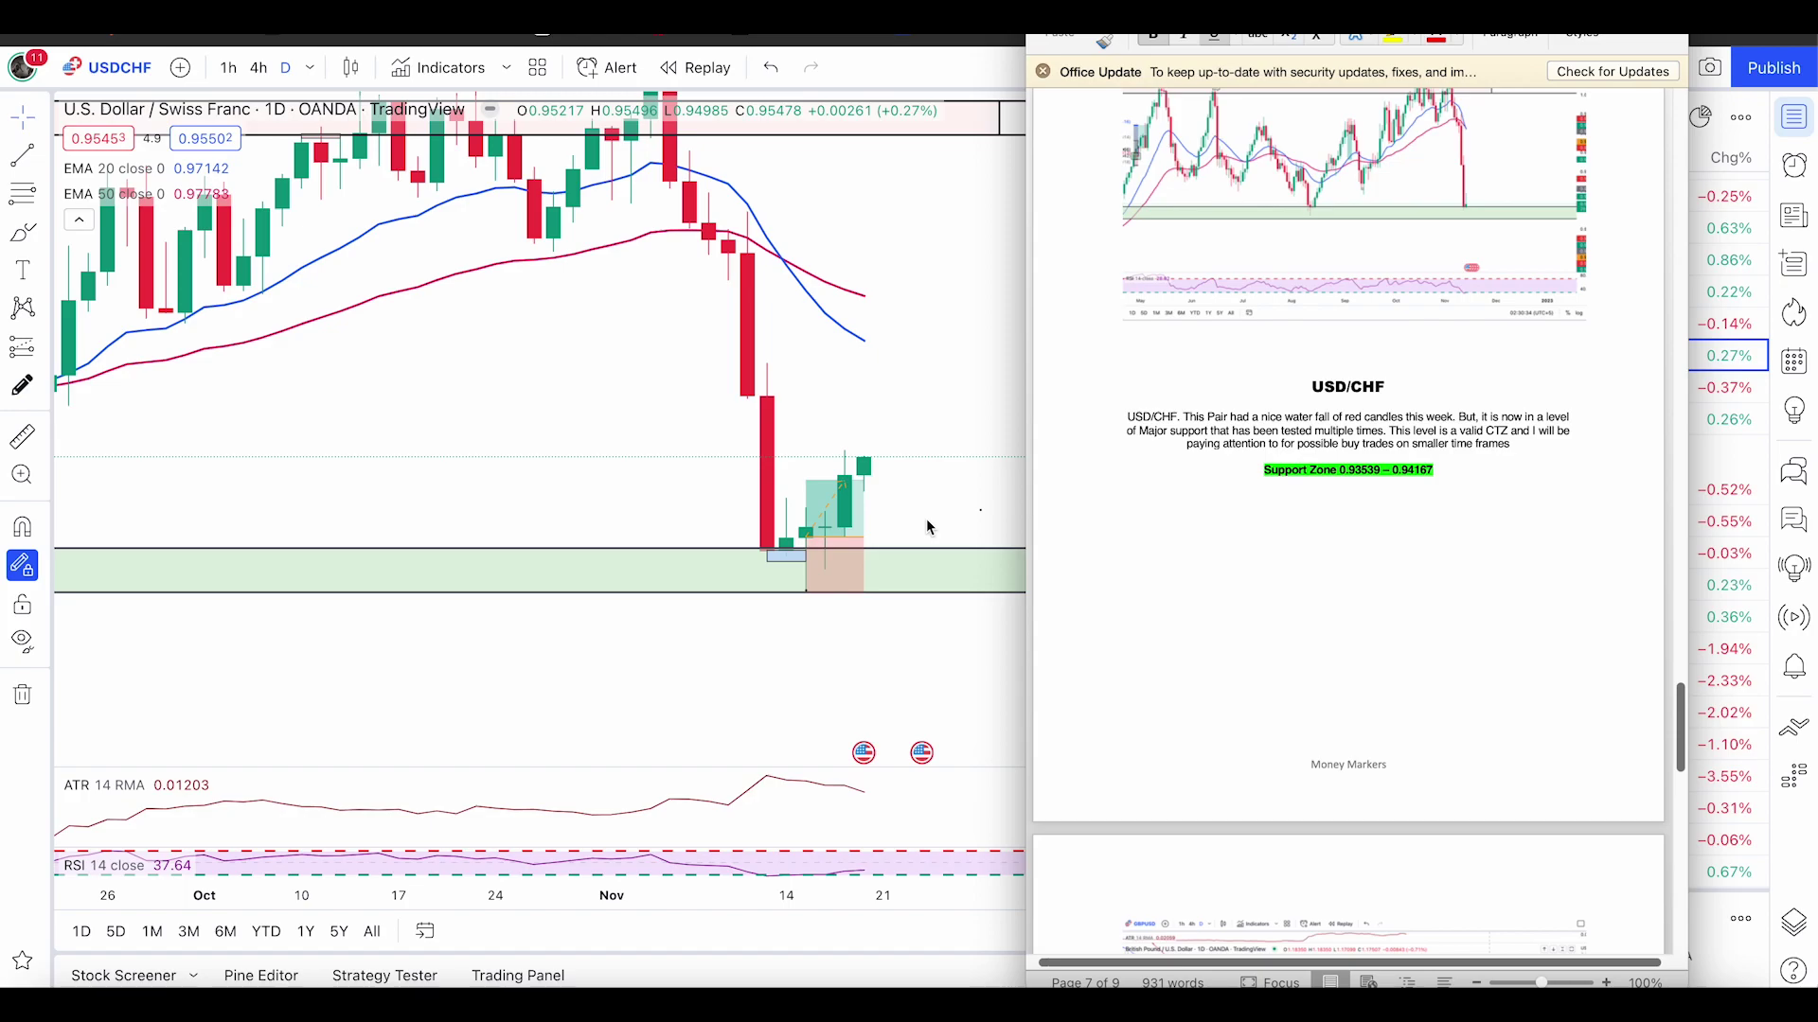
- Brush a mark beside the steep November drop on the daily USDCHF chart and undo it
left_click(26, 238)
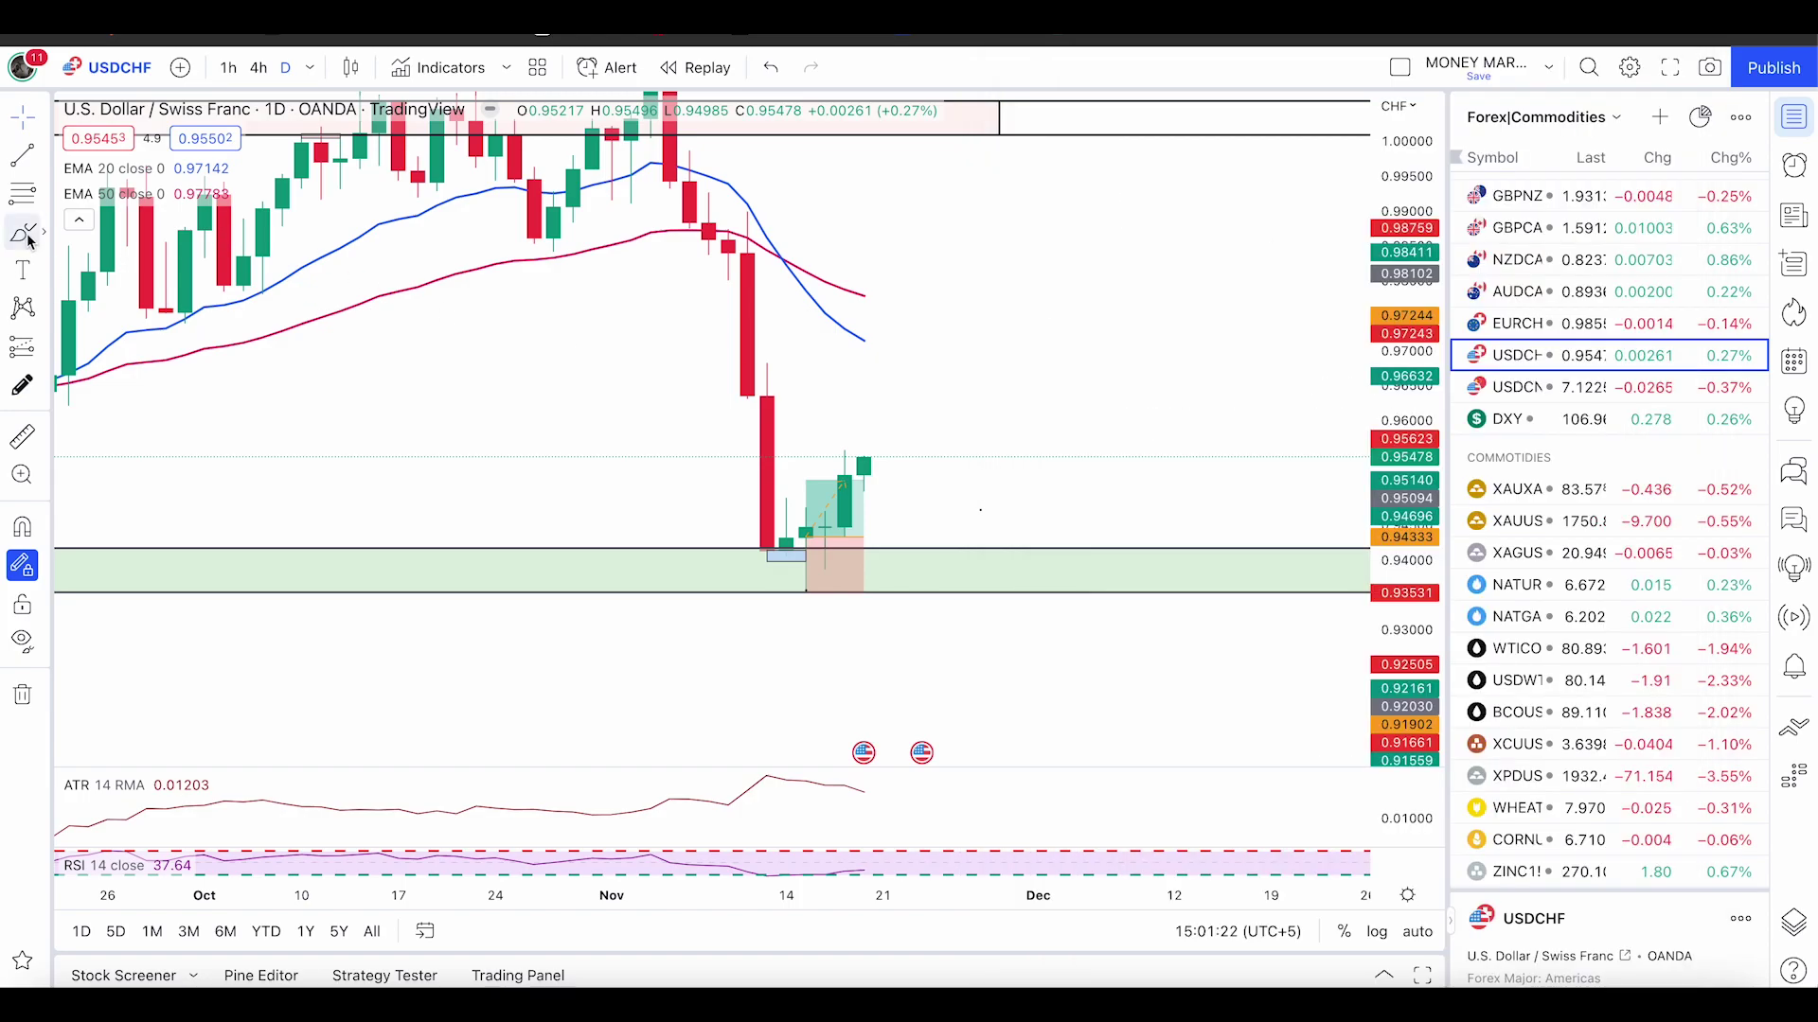
left_click_drag(767, 426, 694, 461)
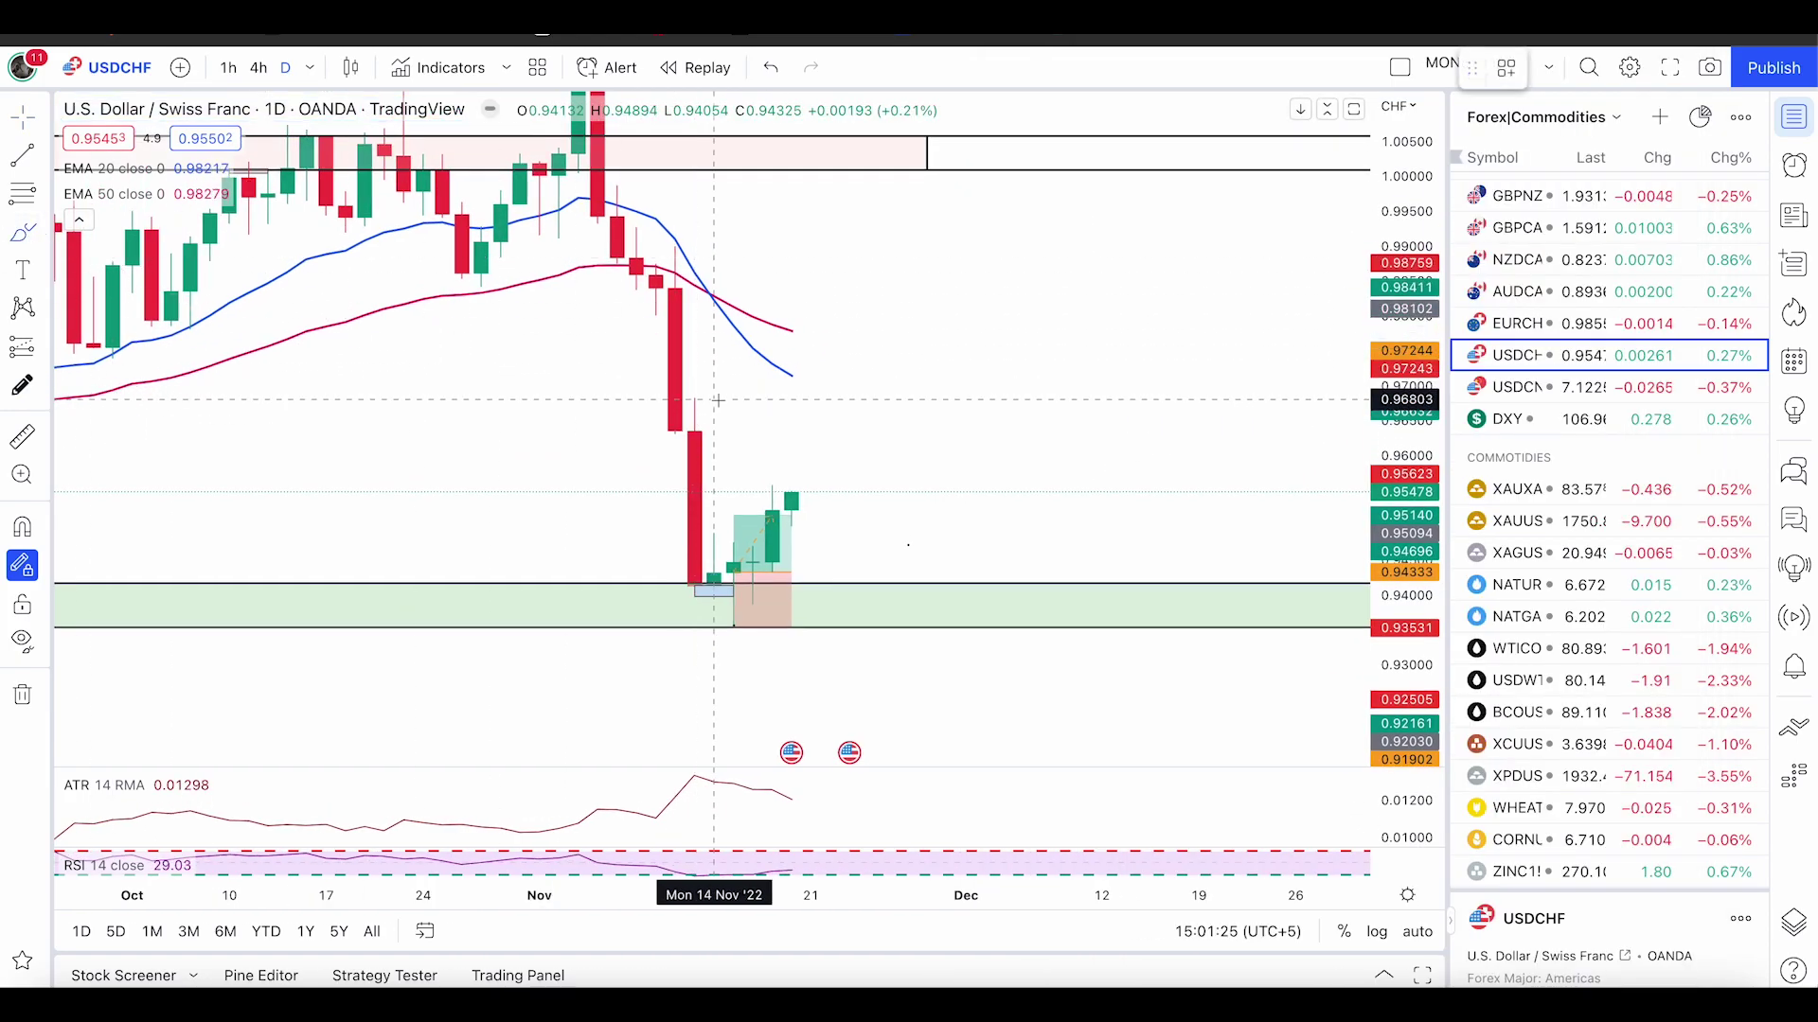
mouse_move(710, 398)
left_mouse_down()
mouse_move(600, 571)
mouse_move(636, 403)
left_mouse_up()
key("ctrl+z")
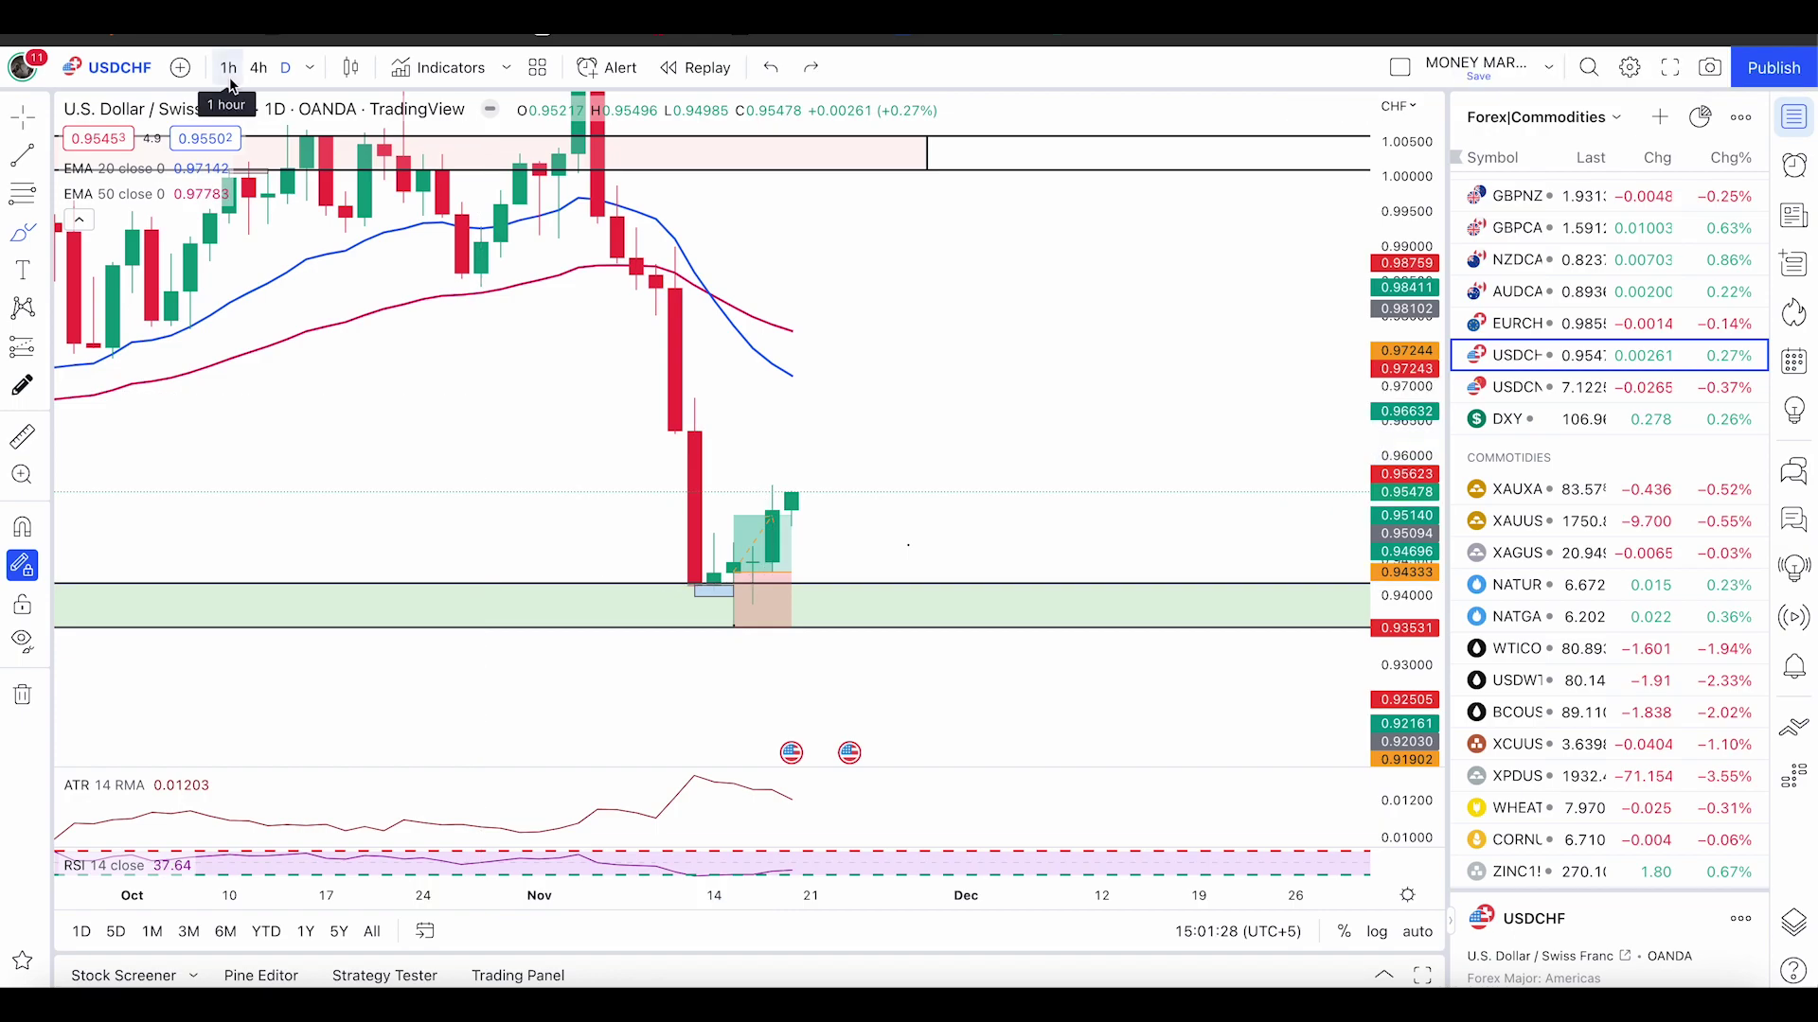
- Switch USDCHF to the 4-hour timeframe and trace the drop and double bottom above the green support zone with the brush
left_click(258, 67)
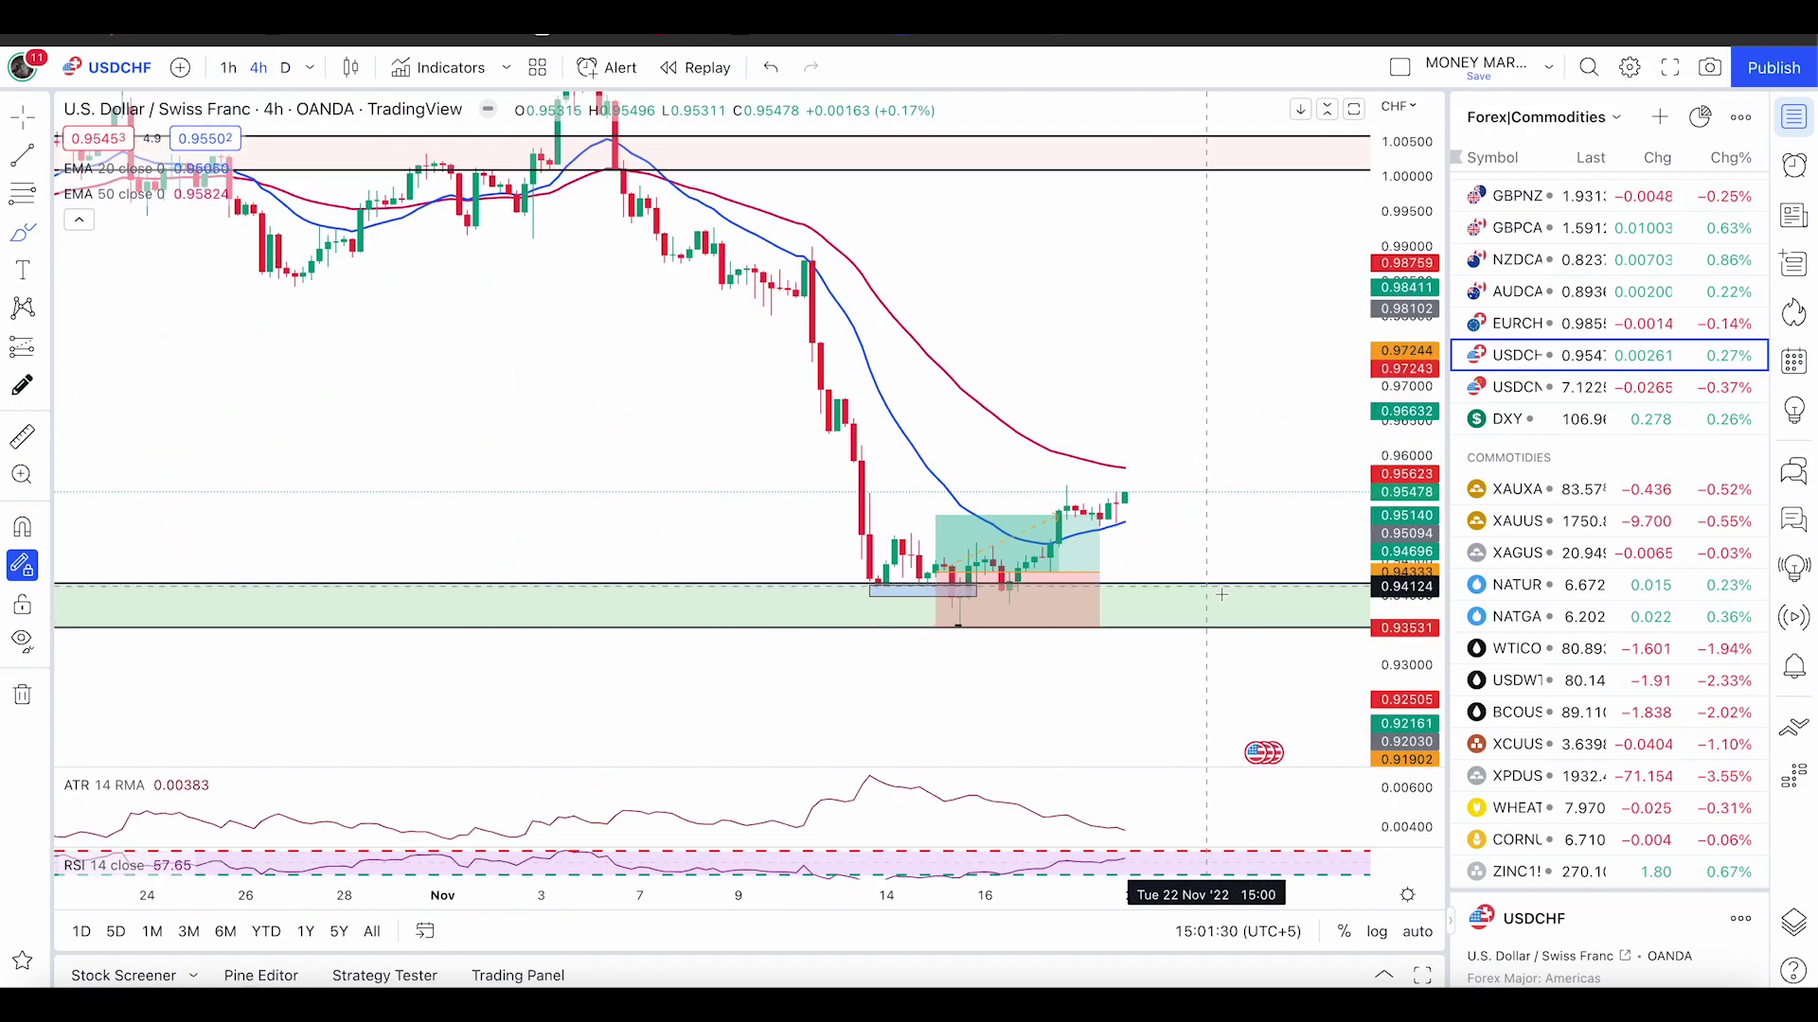
scroll(589, 345, "up", 4)
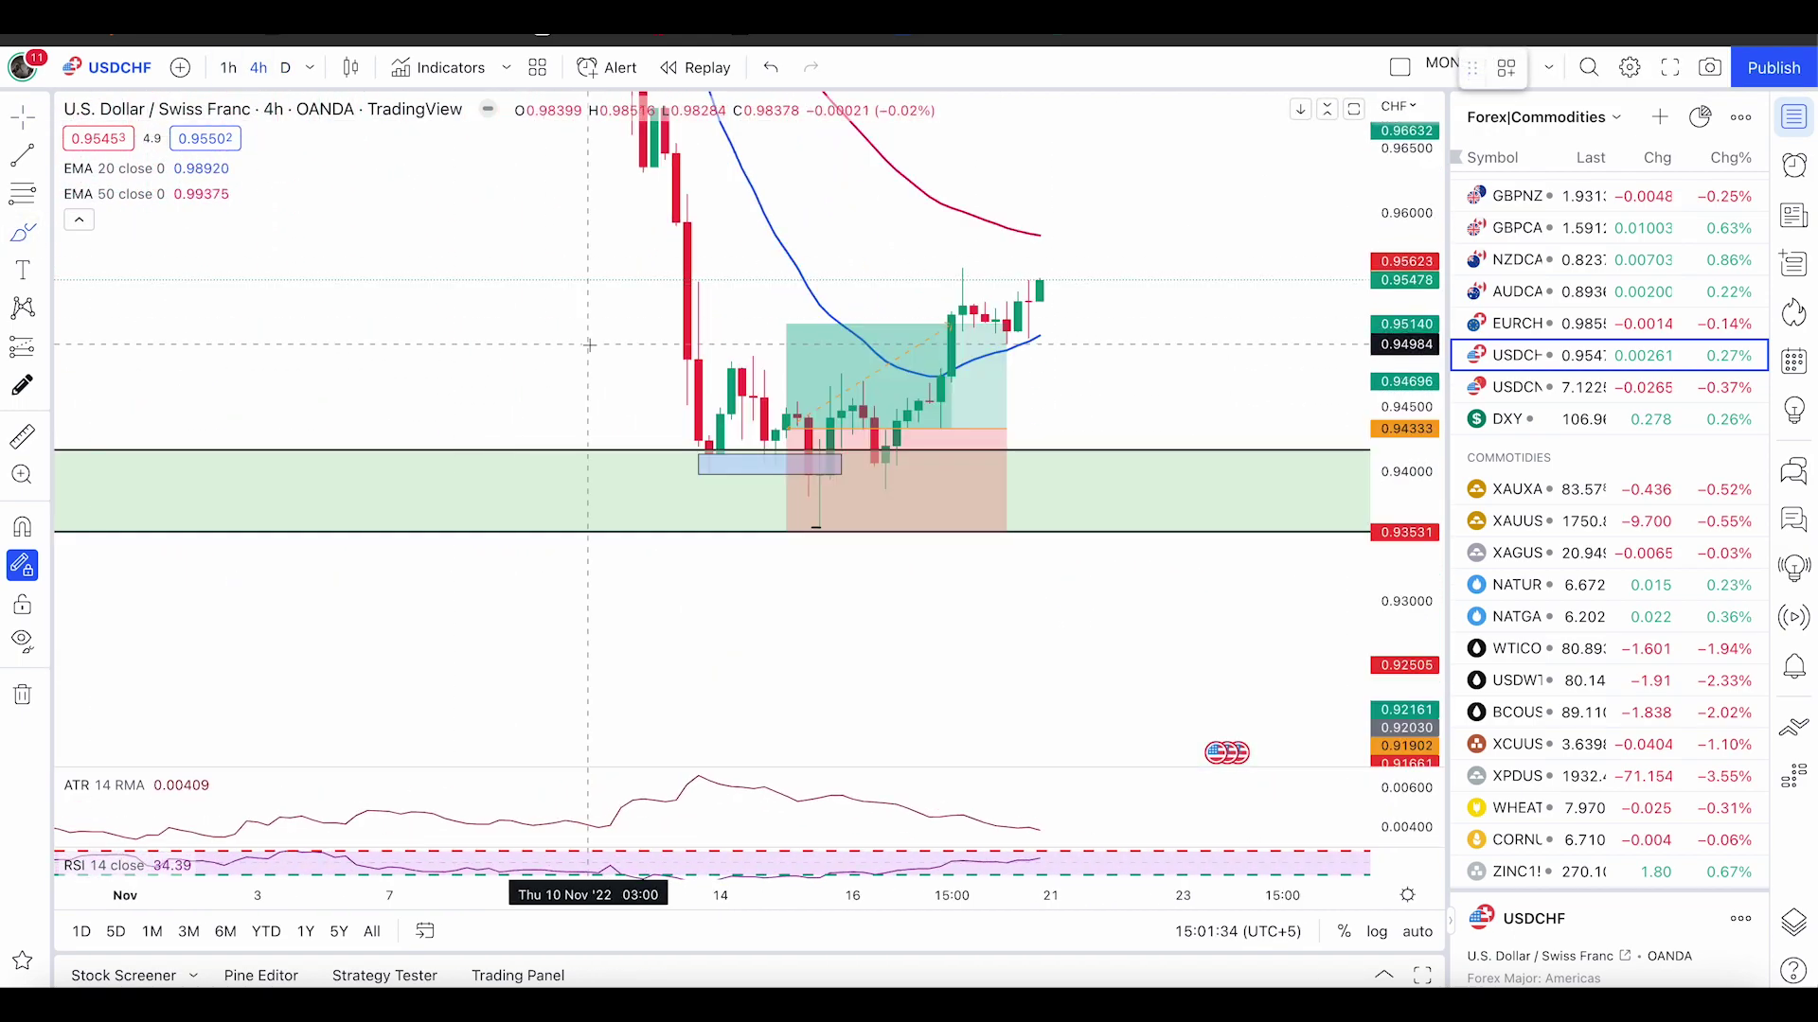
mouse_move(702, 445)
left_mouse_down()
mouse_move(720, 402)
mouse_move(771, 426)
mouse_move(784, 461)
left_mouse_up()
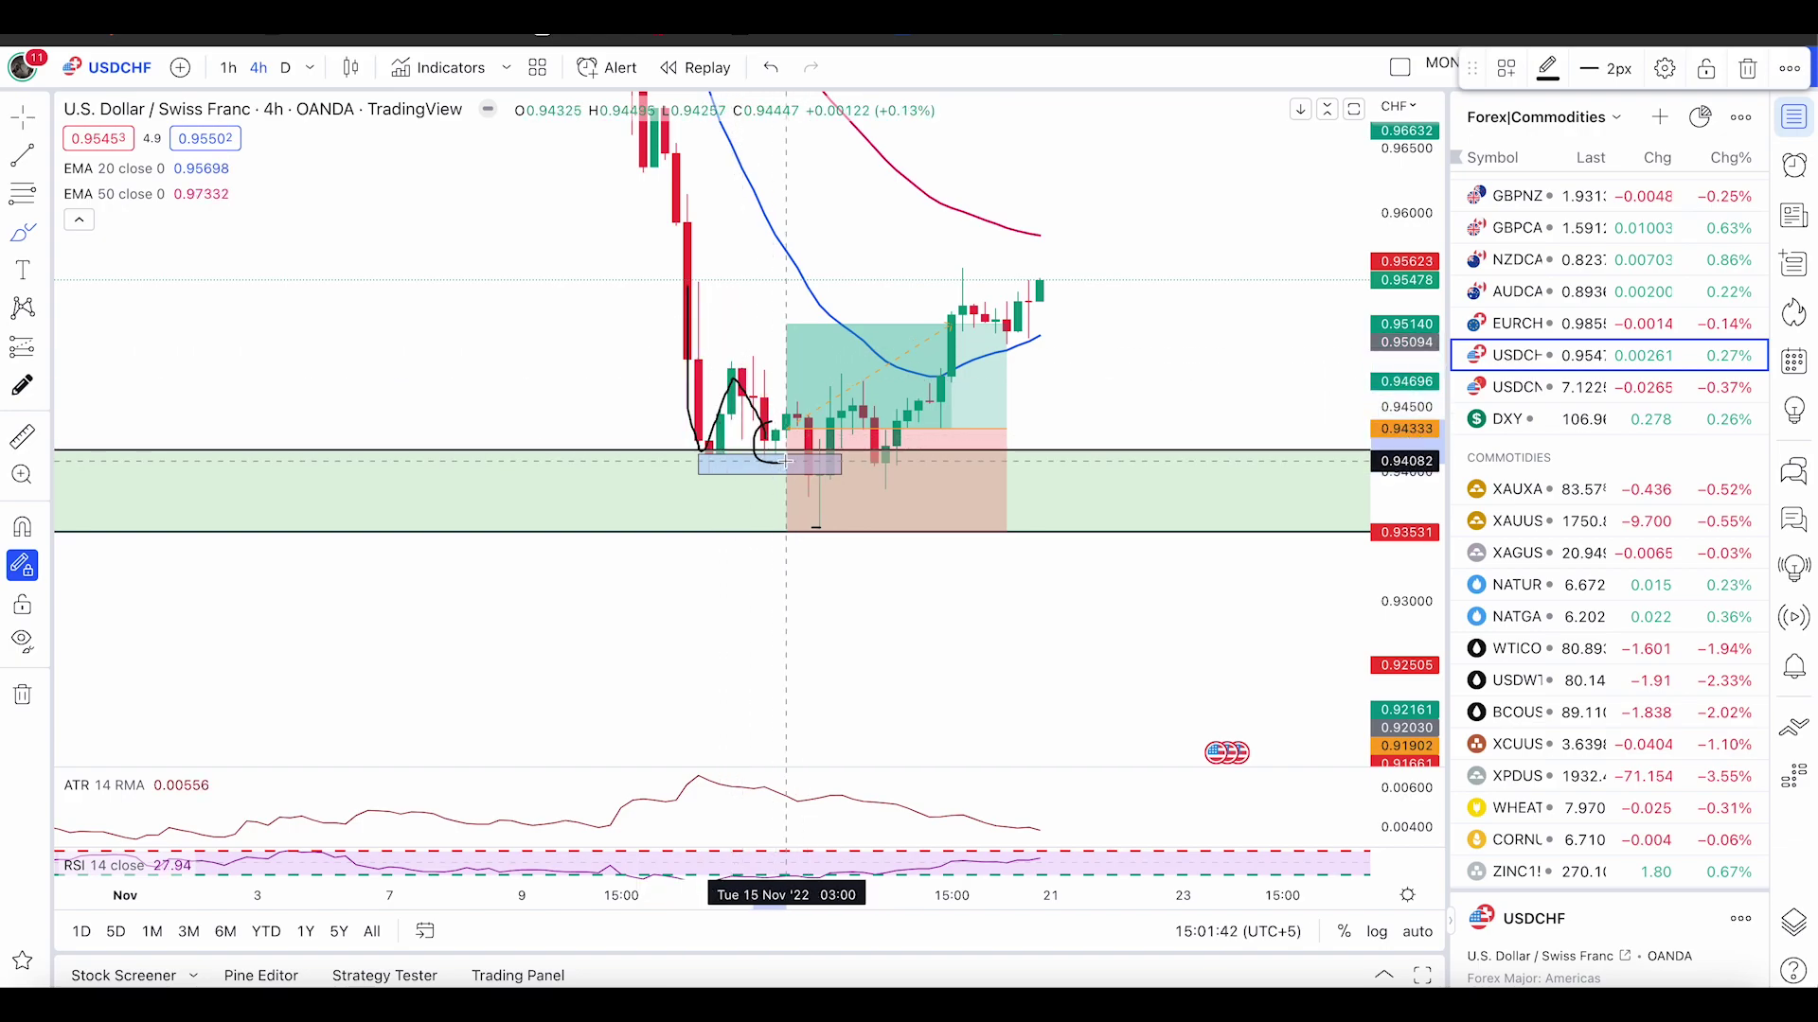
scroll(1001, 589, "up", 3)
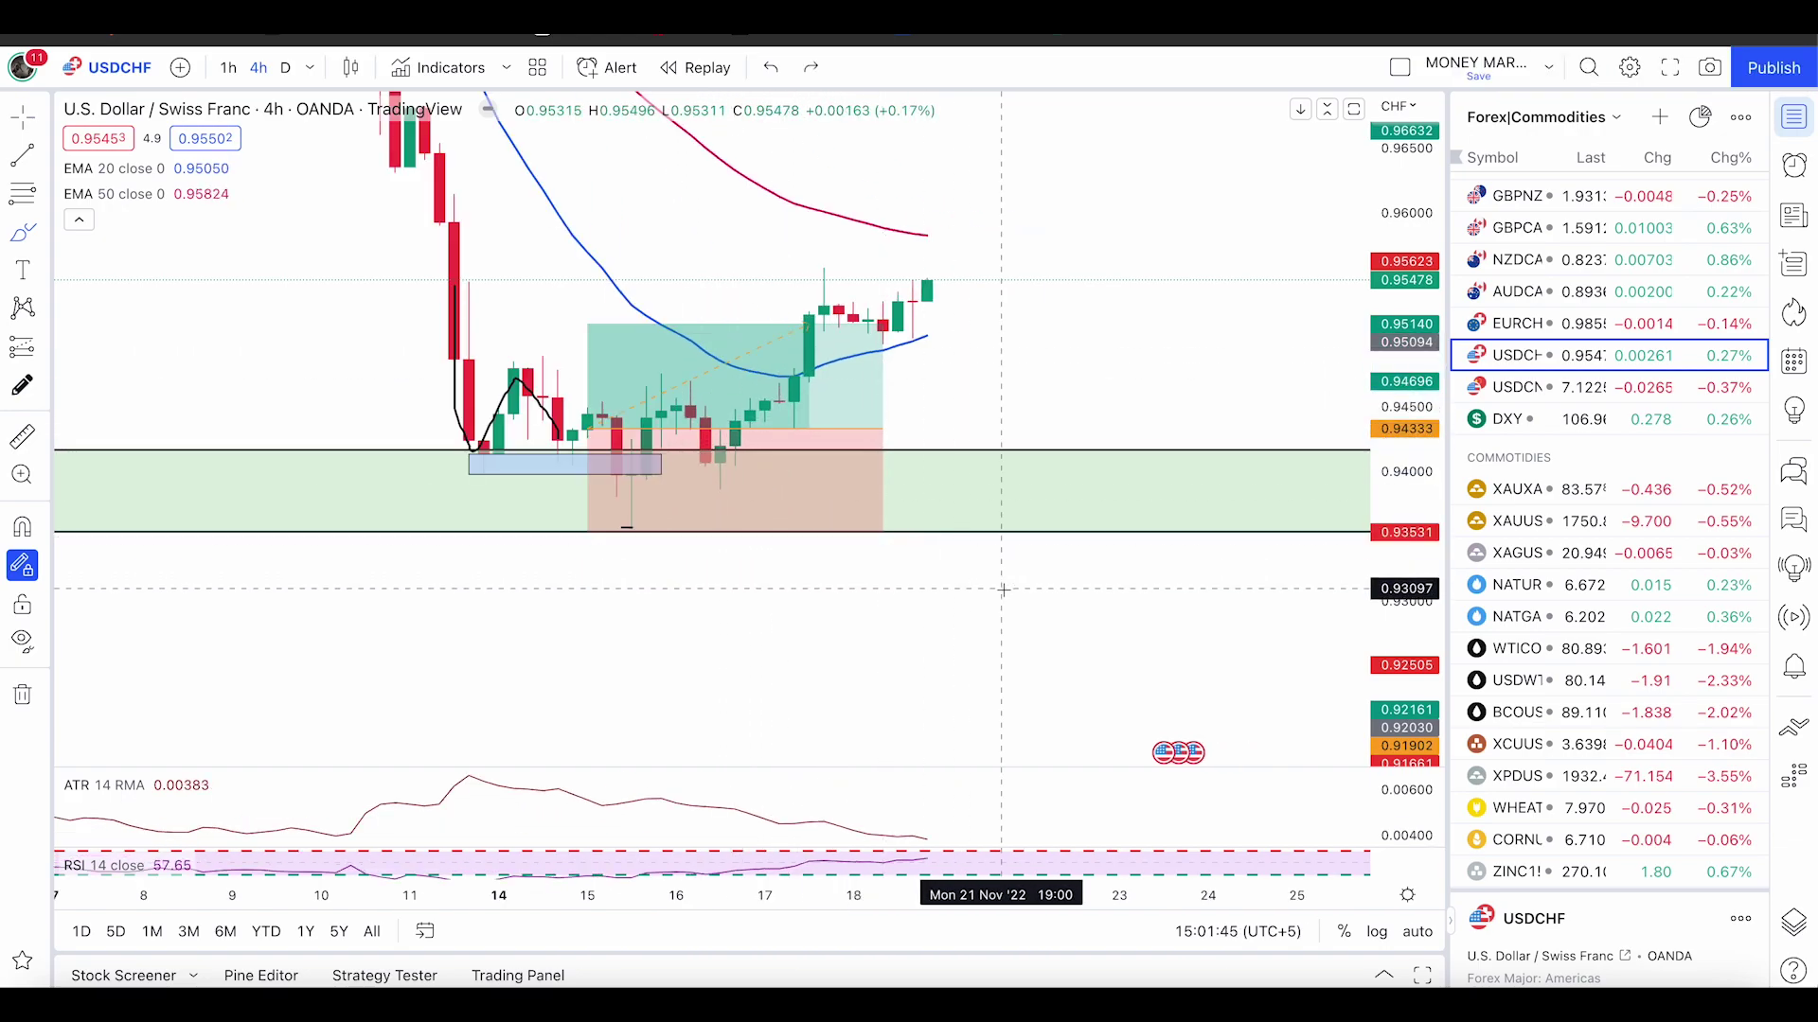
- Remove the small brush mark under the 15 Nov candle wick at the support zone's lower edge
right_click(626, 527)
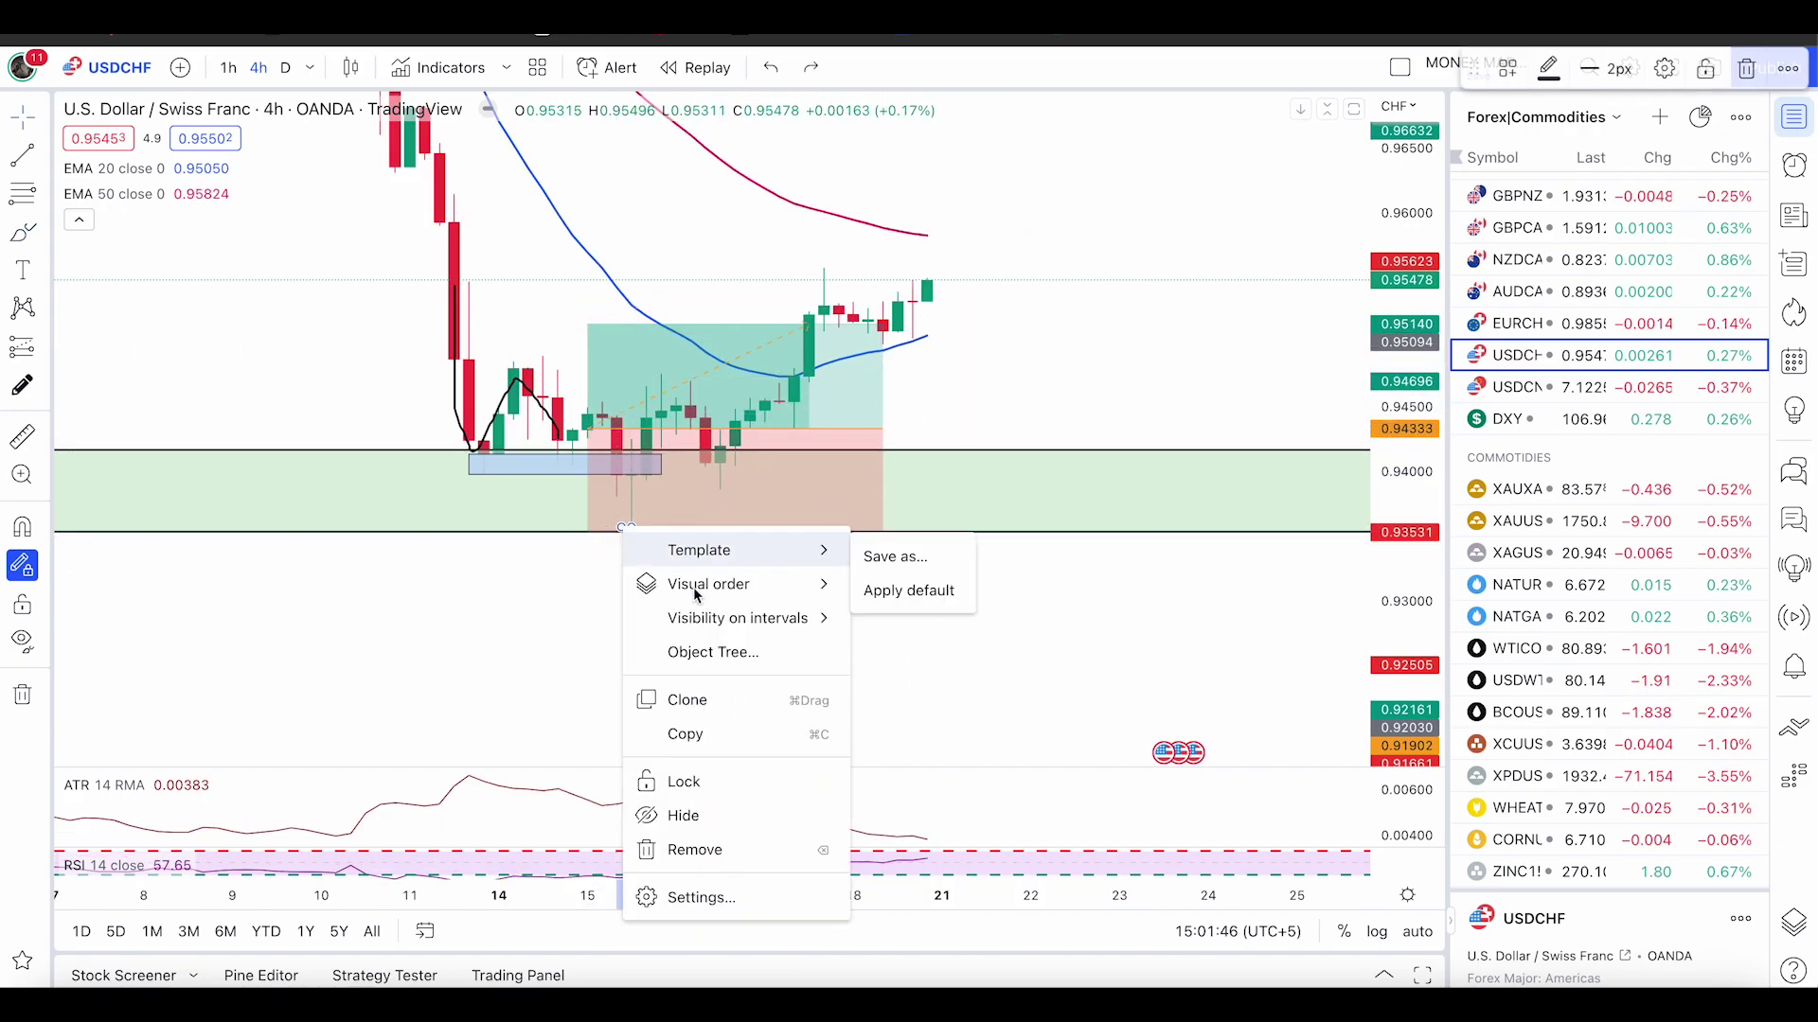
left_click(737, 849)
left_click_drag(1406, 684, 1405, 331)
scroll(1168, 332, "up", 3)
right_click(1119, 329)
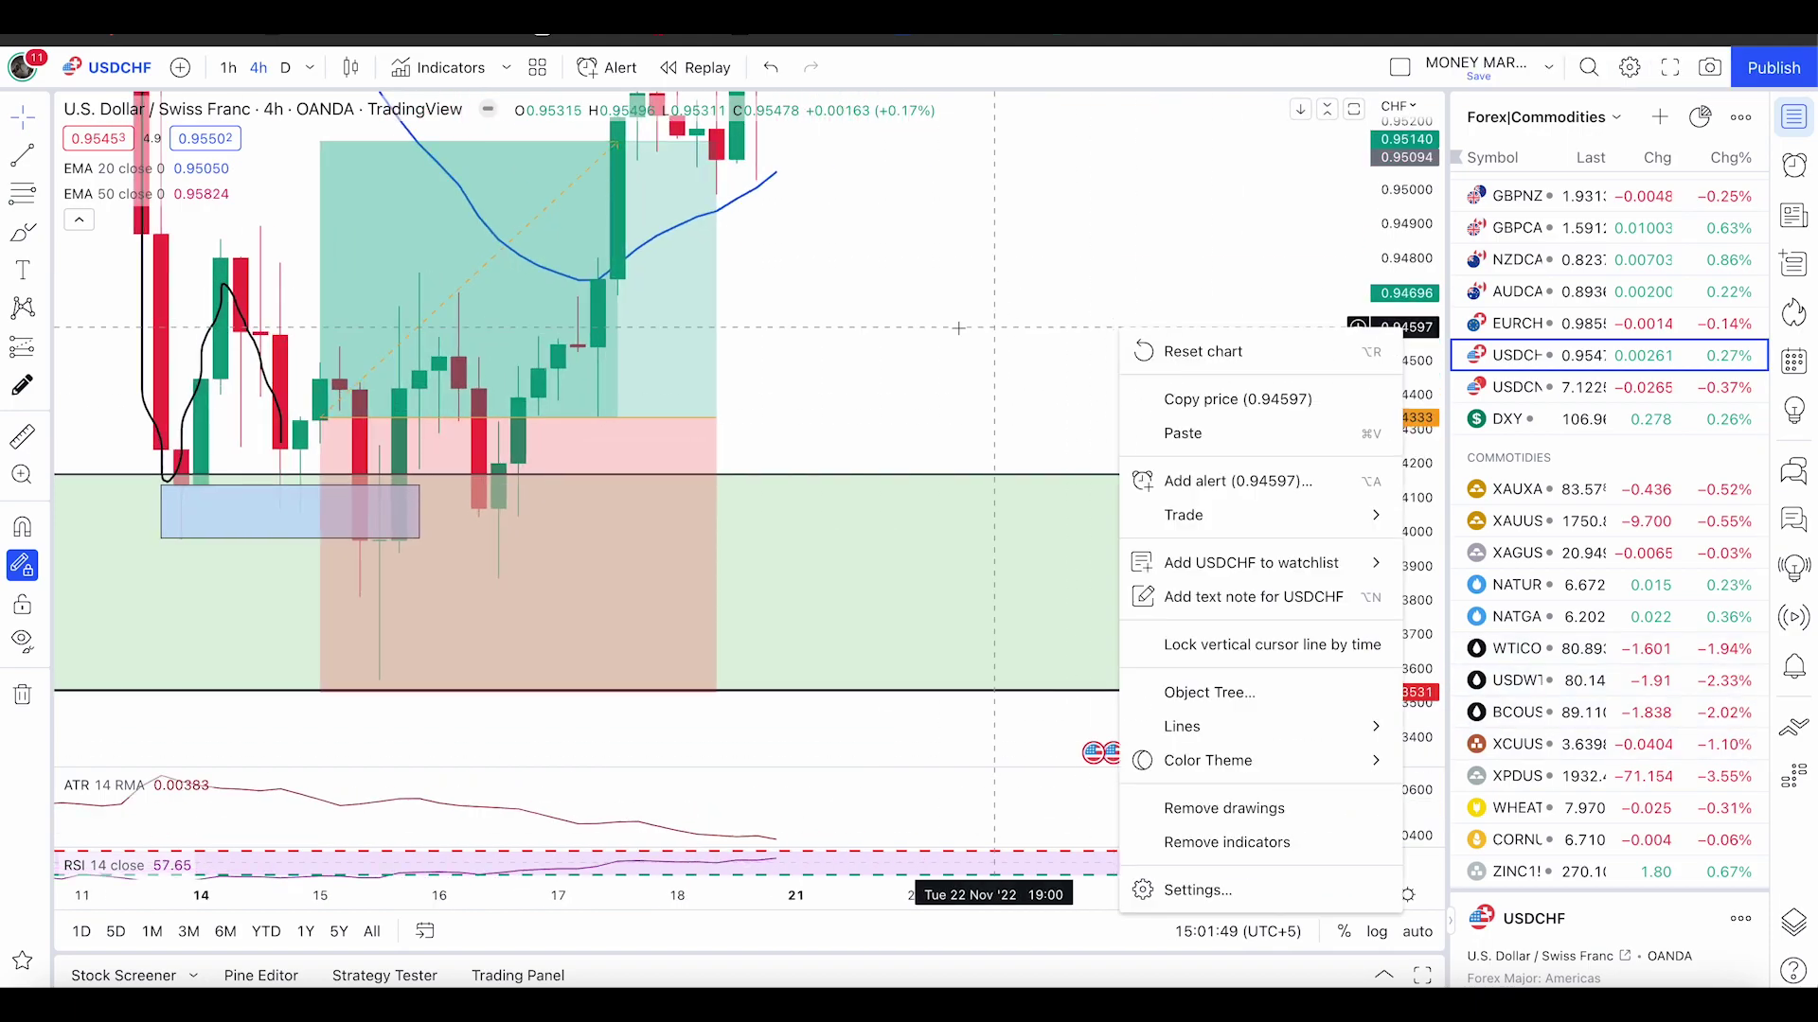
left_click_drag(985, 328, 1193, 270)
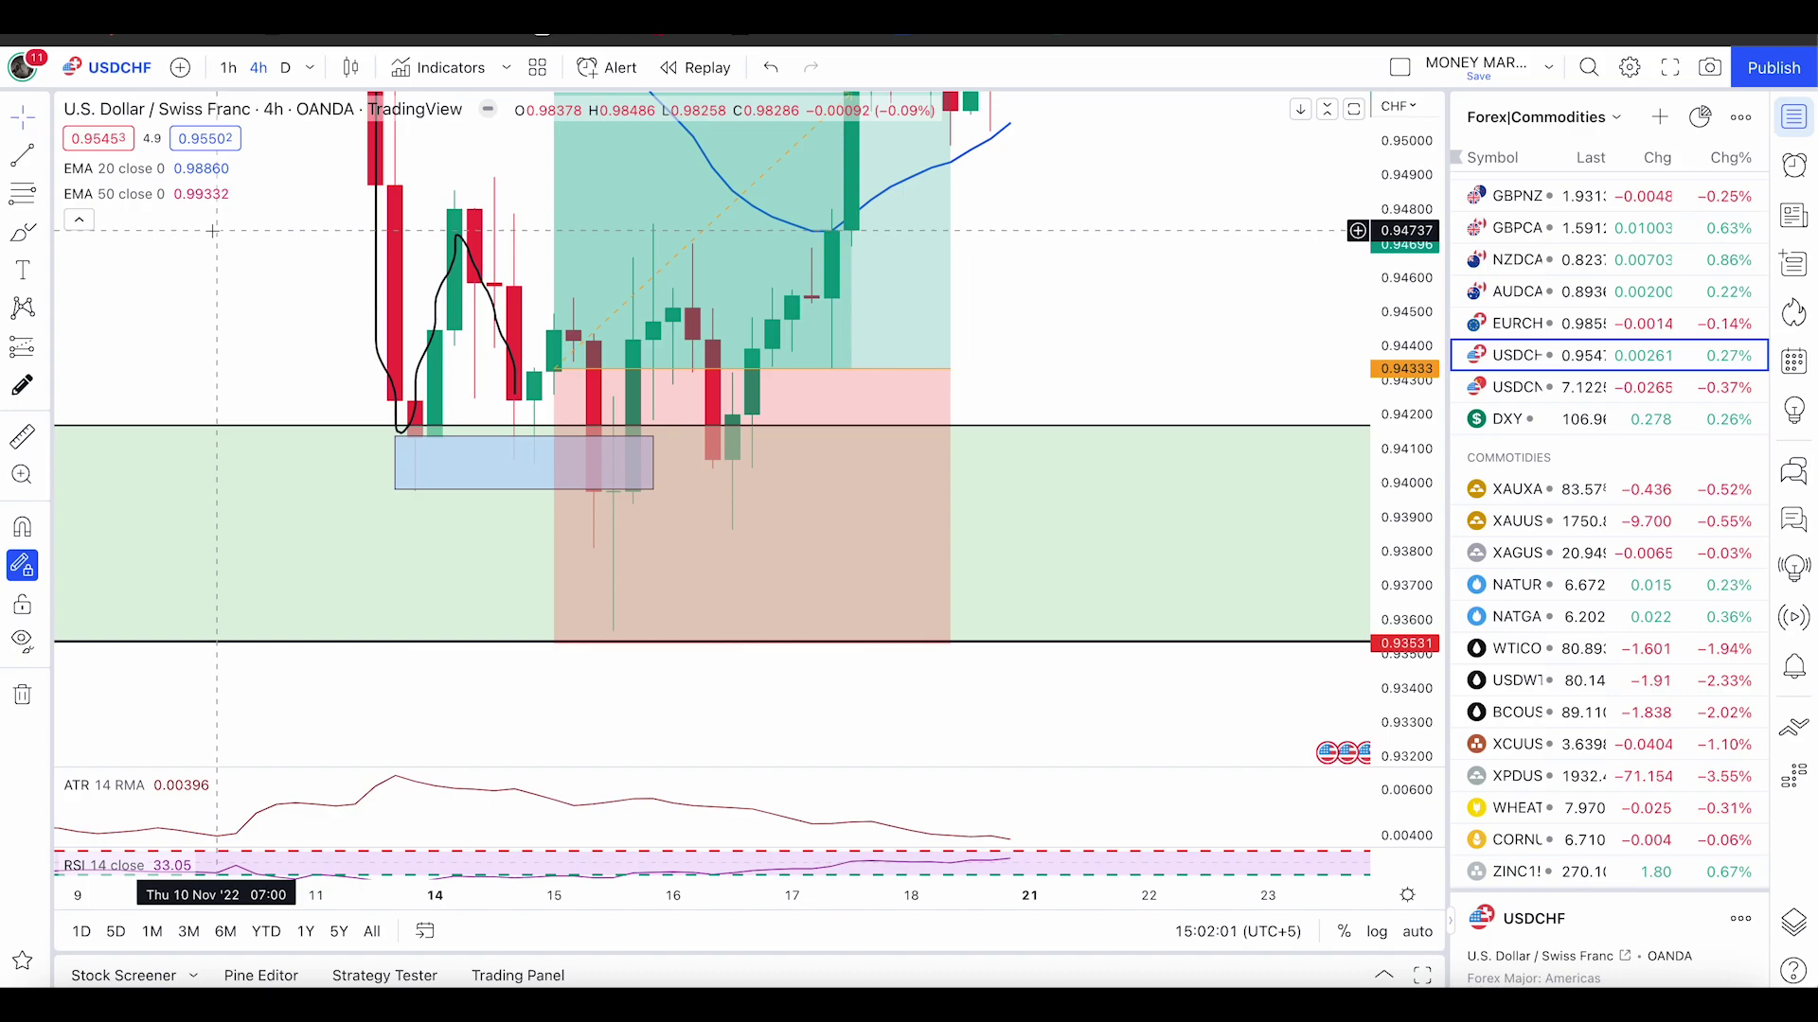
- Measure the gap between the 15 Nov wick low and the lower edge of the USDCHF support zone
left_click(23, 232)
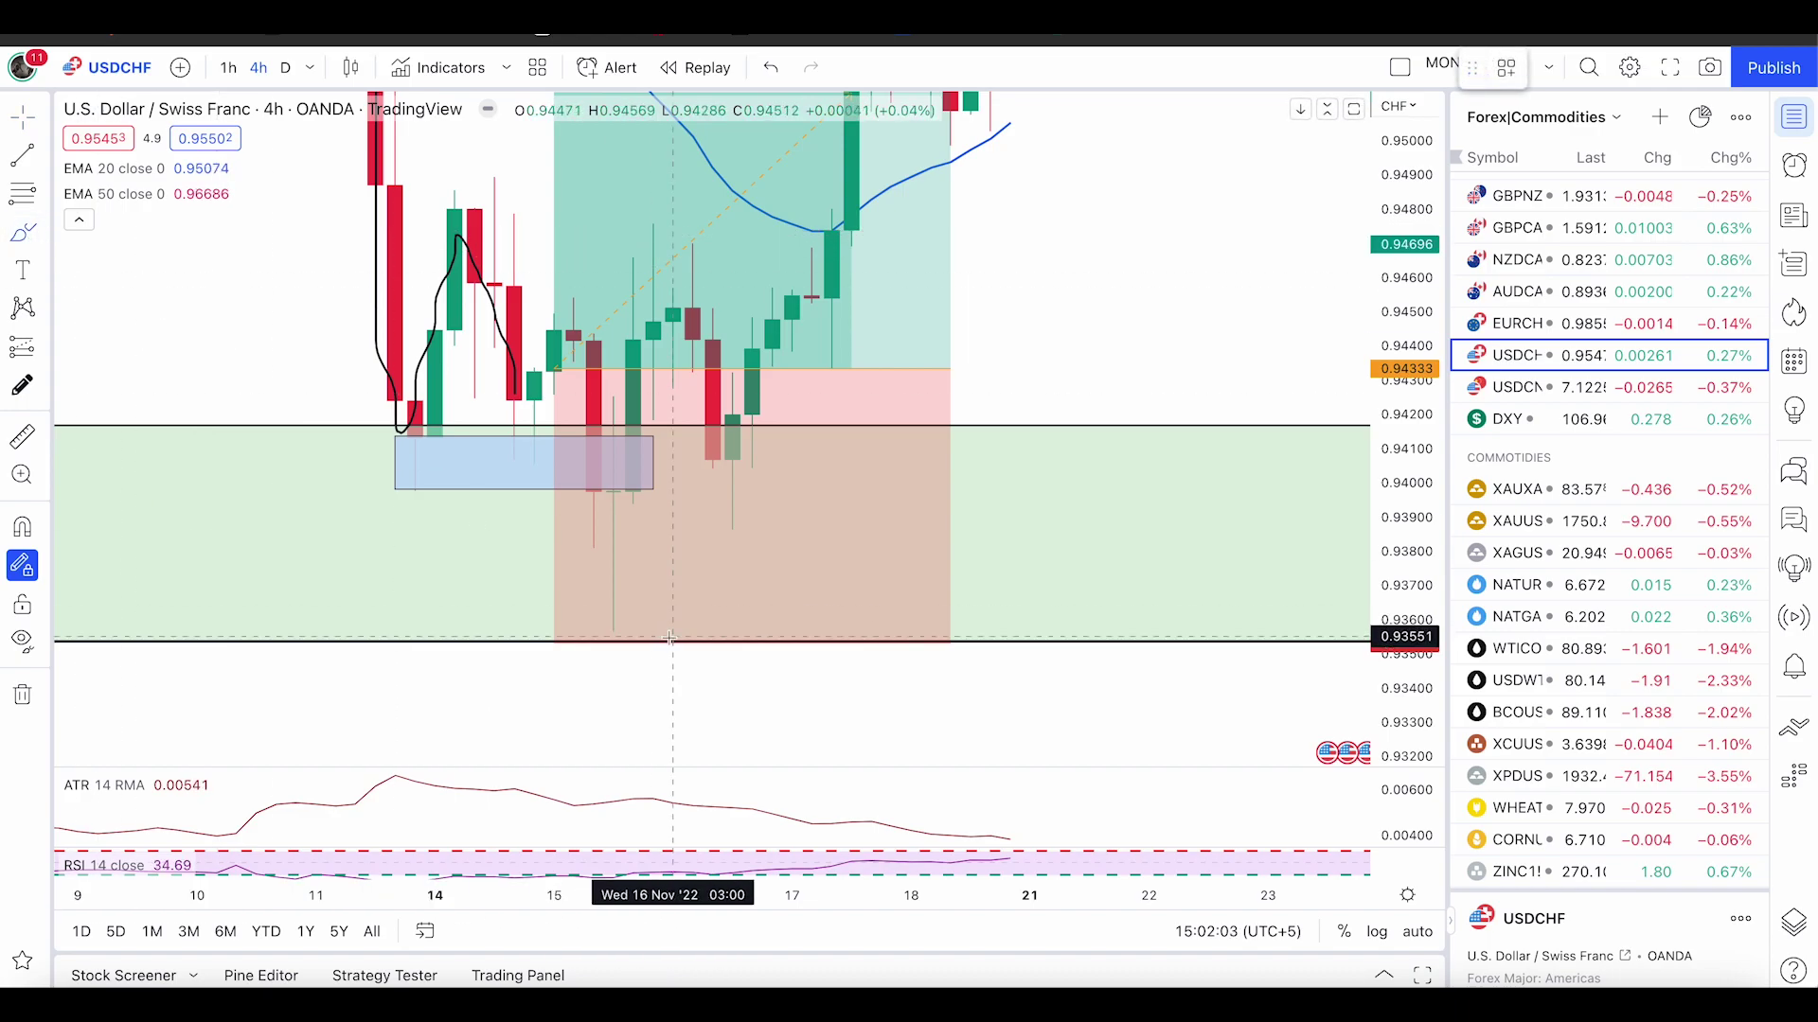
key("super+z")
left_click(23, 439)
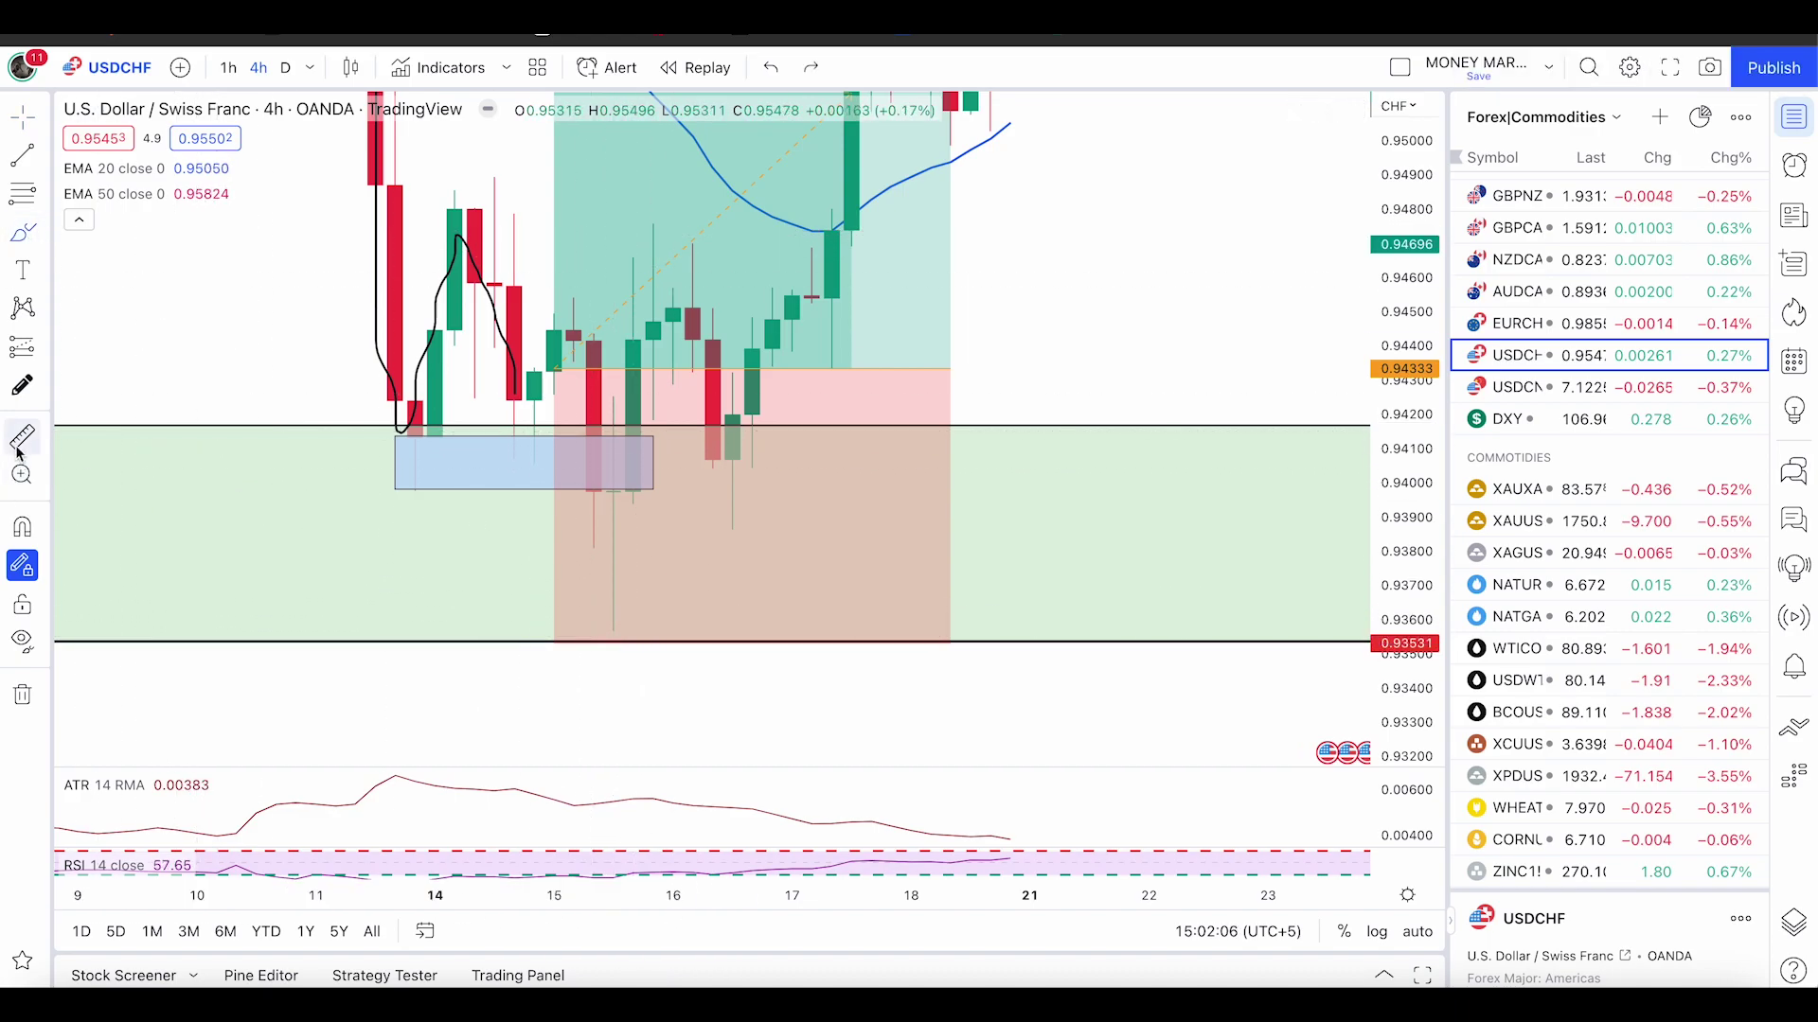
left_click(1027, 629, "shift")
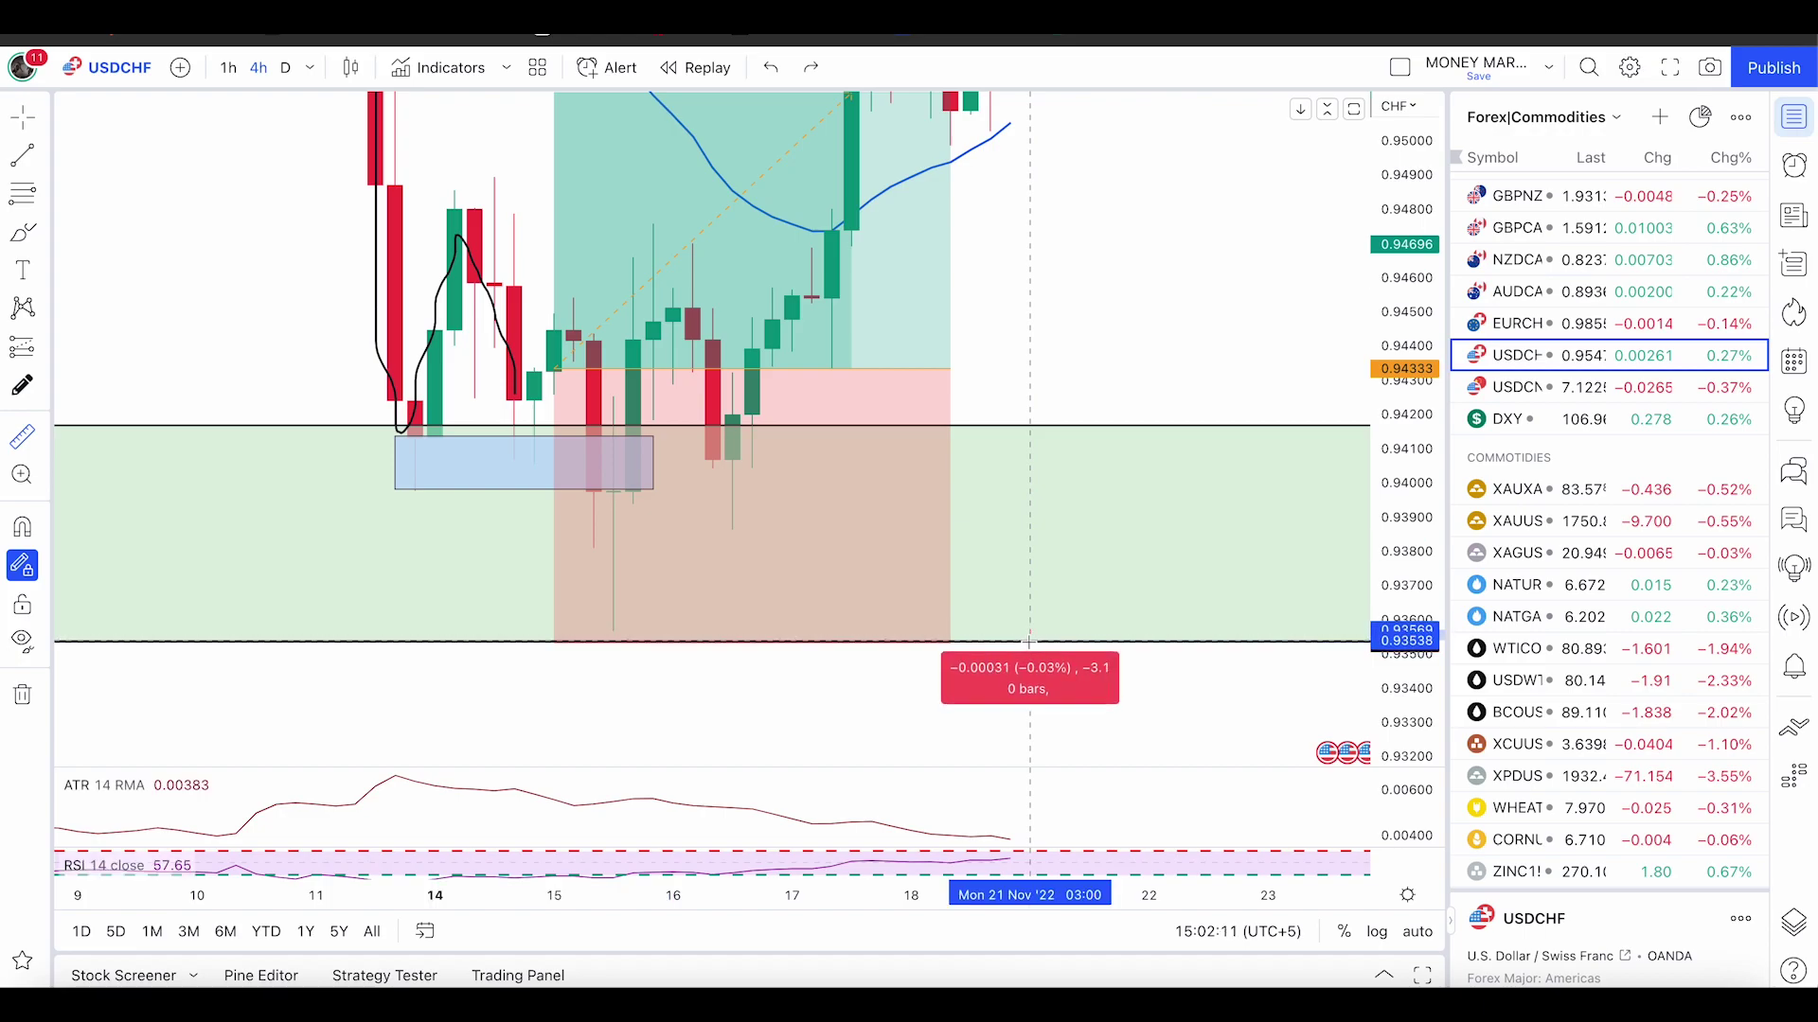
right_click(1029, 643)
- Brush a line along the price rise near the top of the USDCHF long position and undo it
right_click(1155, 299)
left_click_drag(1156, 301, 1140, 438)
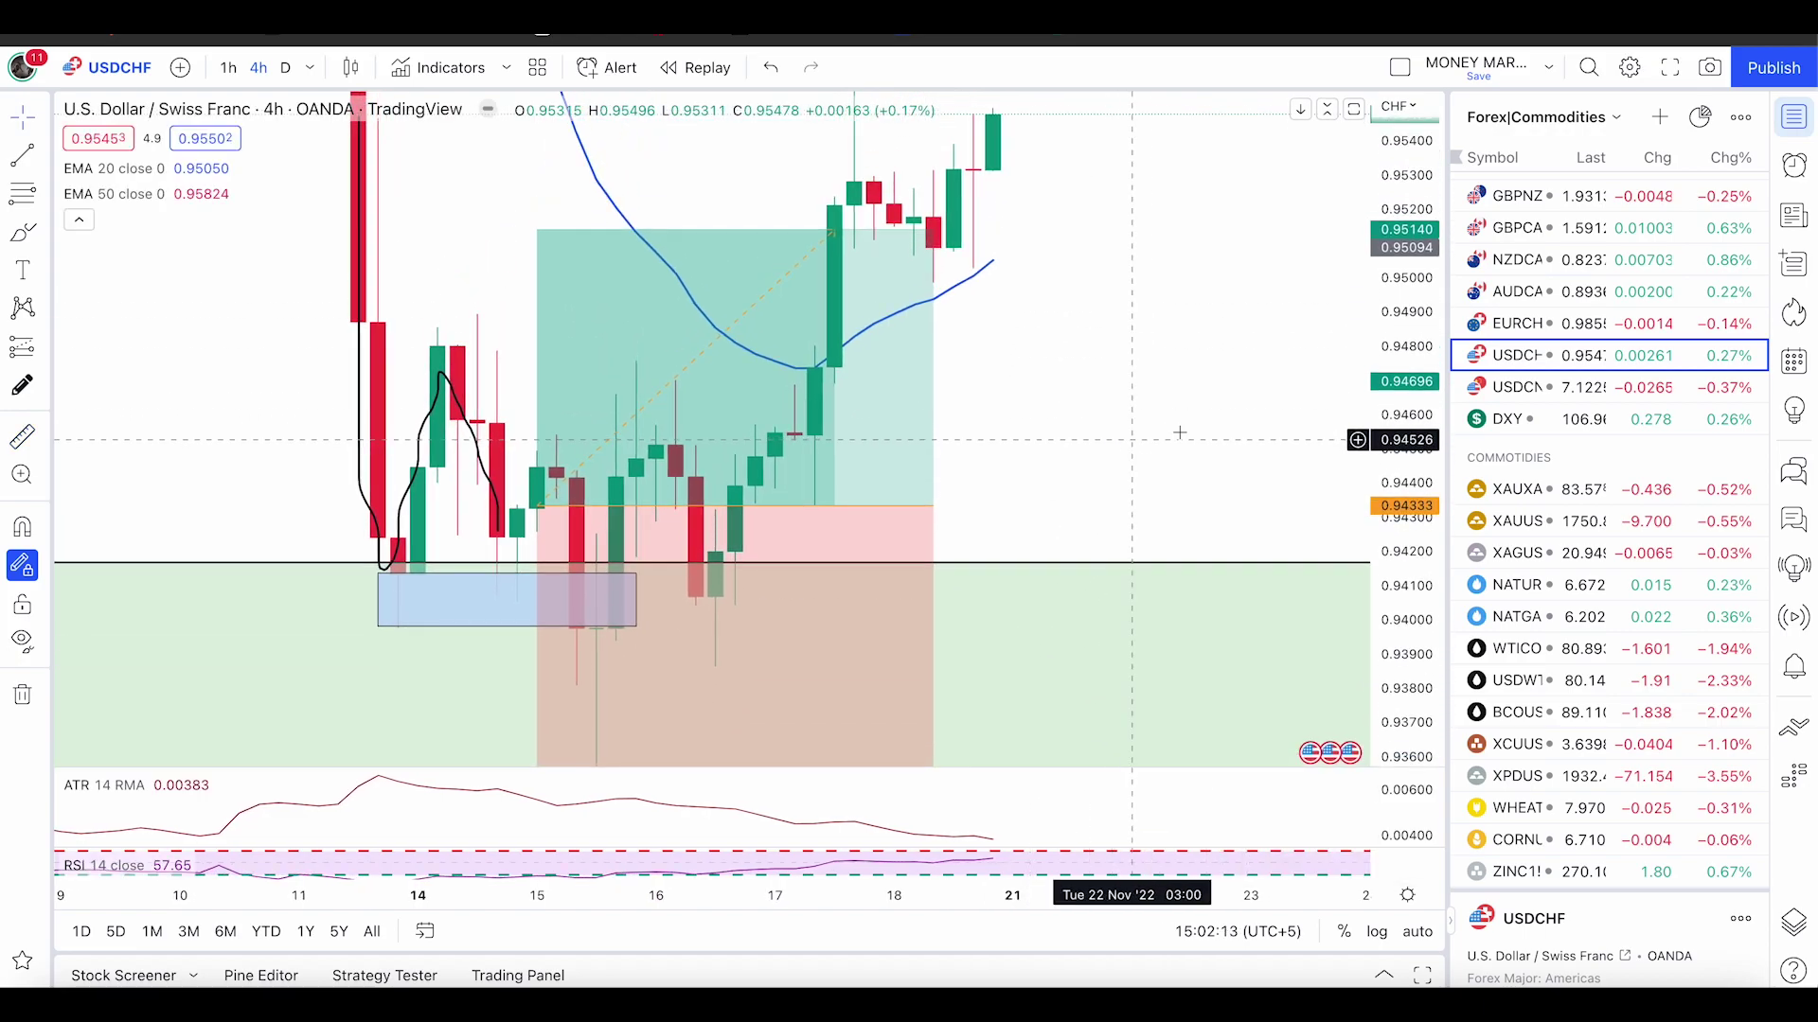
left_click_drag(1389, 320, 1393, 758)
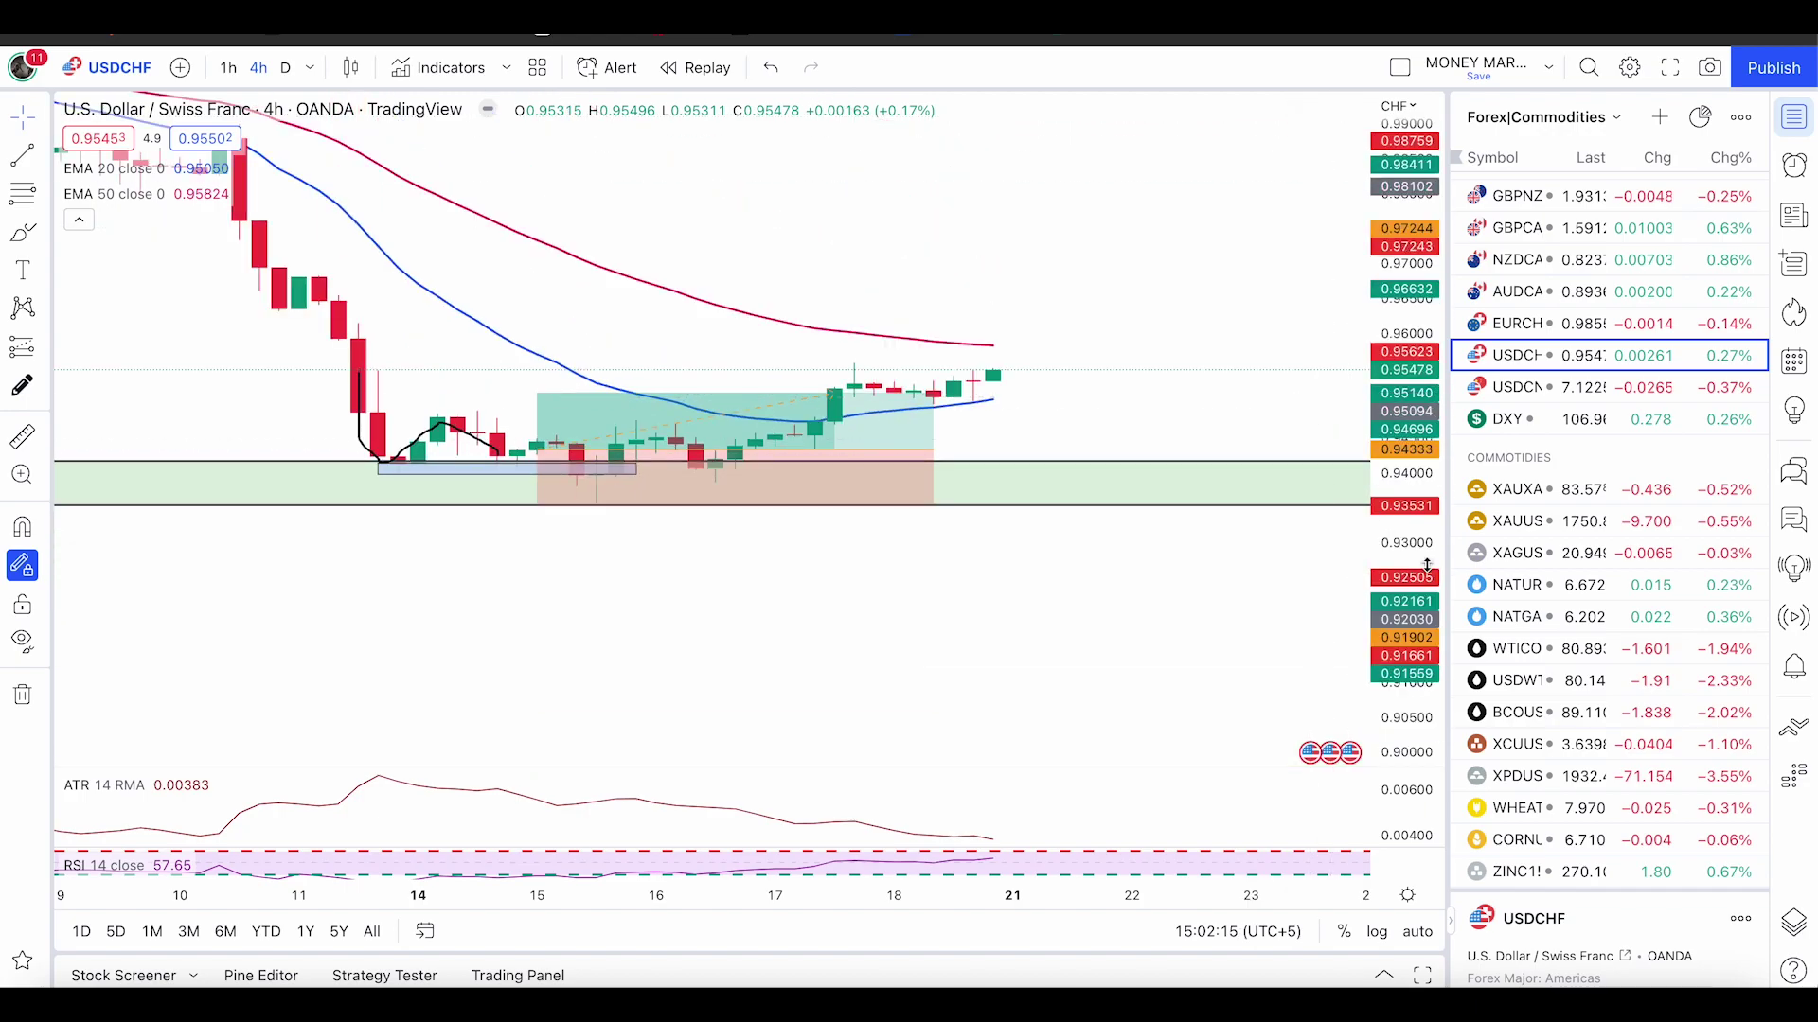
left_click_drag(1429, 566, 1401, 280)
scroll(1354, 290, "down", 3)
left_click_drag(1248, 304, 1120, 357)
left_click(23, 232)
left_click_drag(800, 424, 953, 376)
key("ctrl+z")
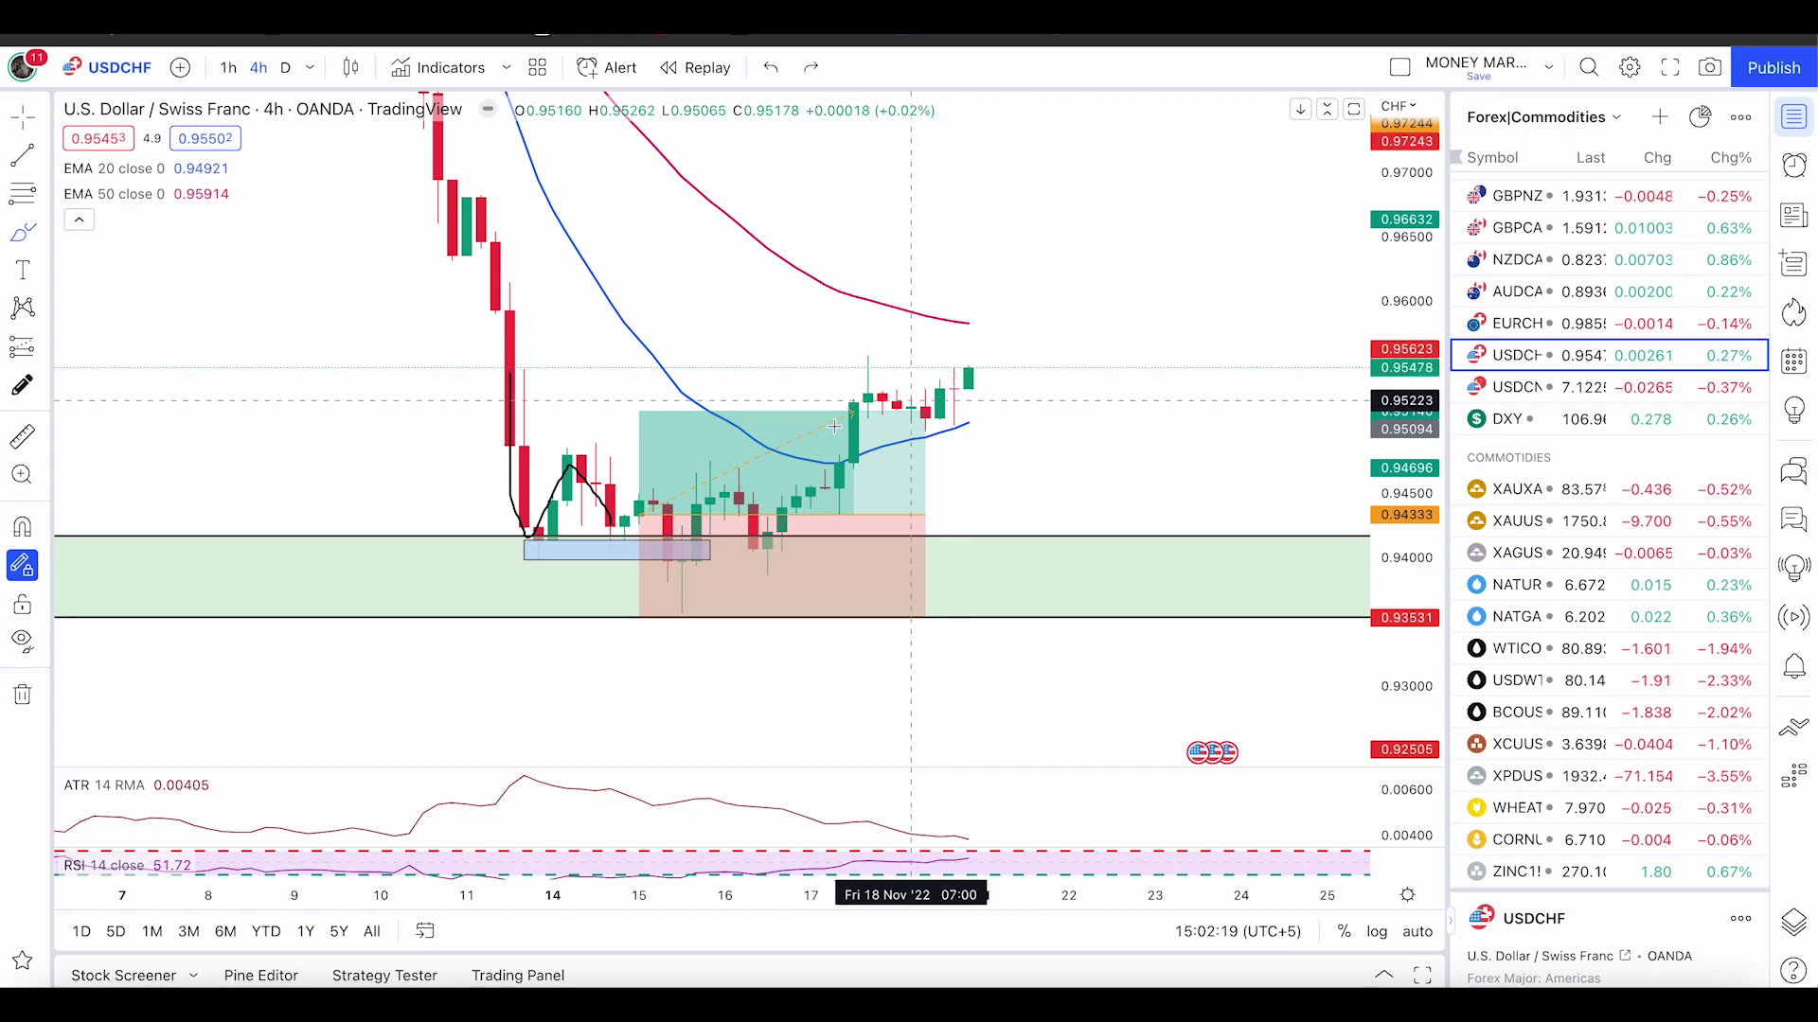
- Draw a short brush mark at the 15 Nov wick low, redoing it at the support zone's lower edge
left_click_drag(660, 598, 698, 587)
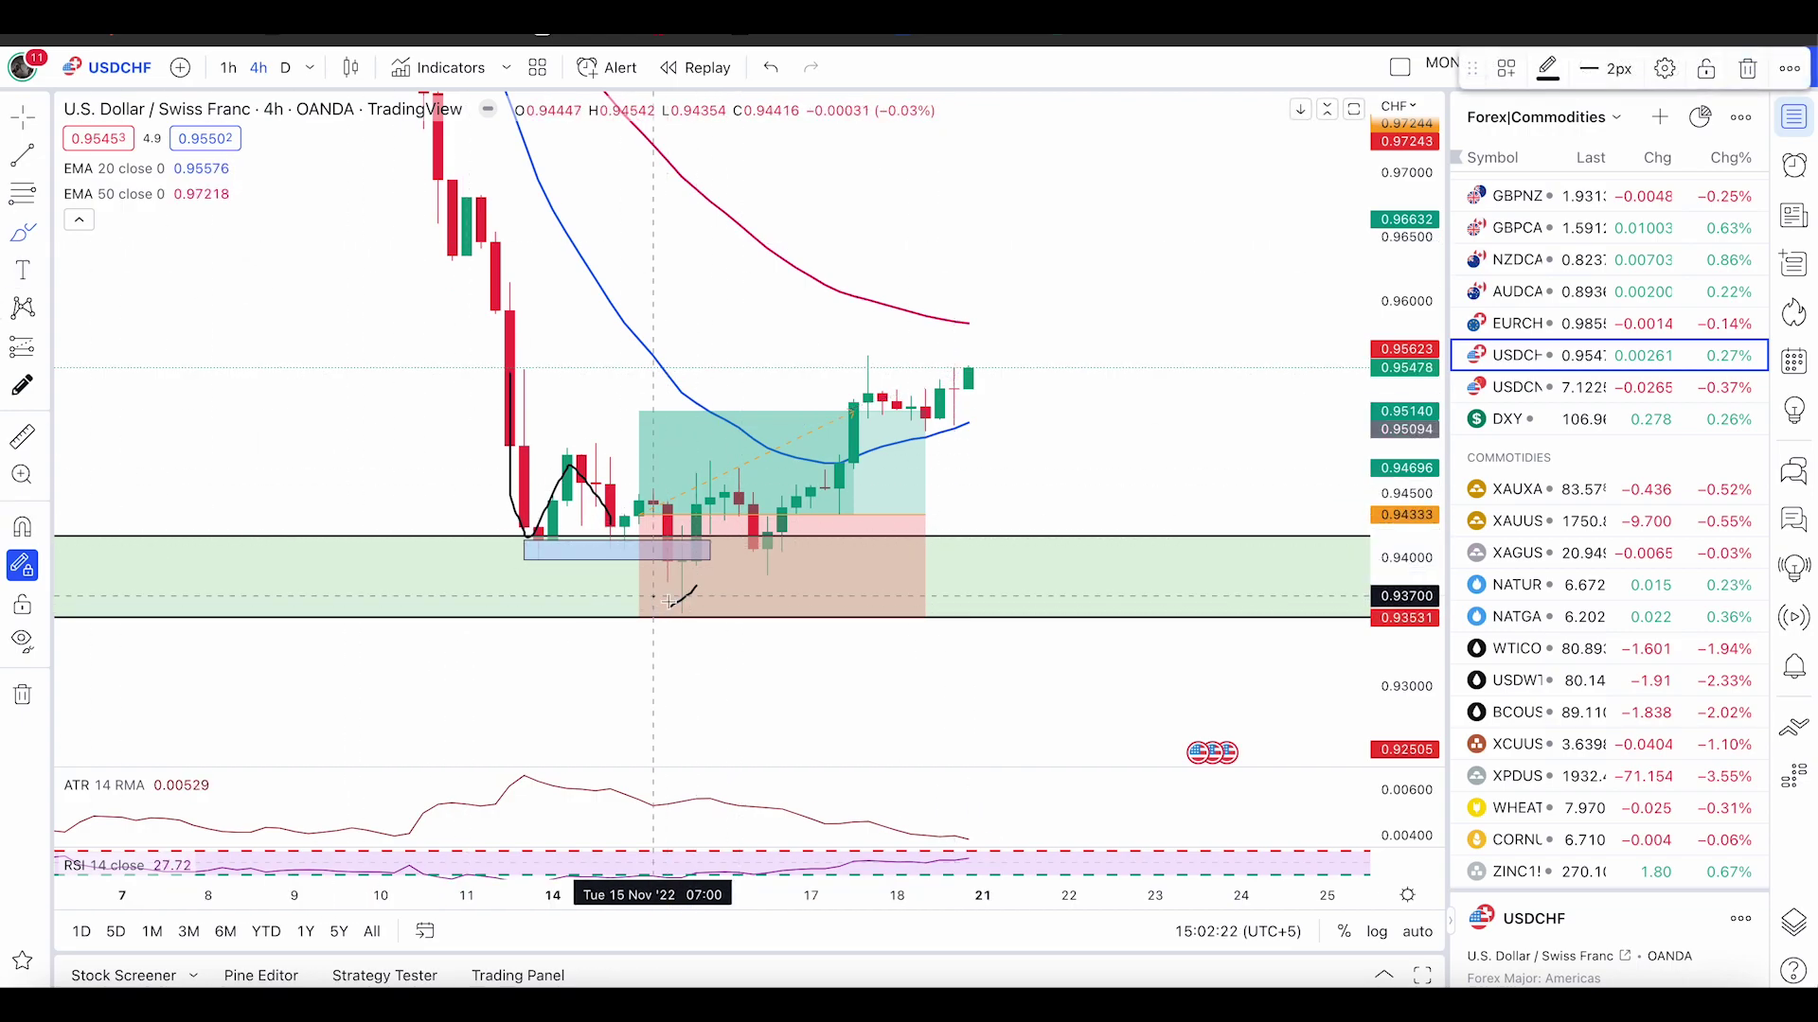
key("ctrl+z")
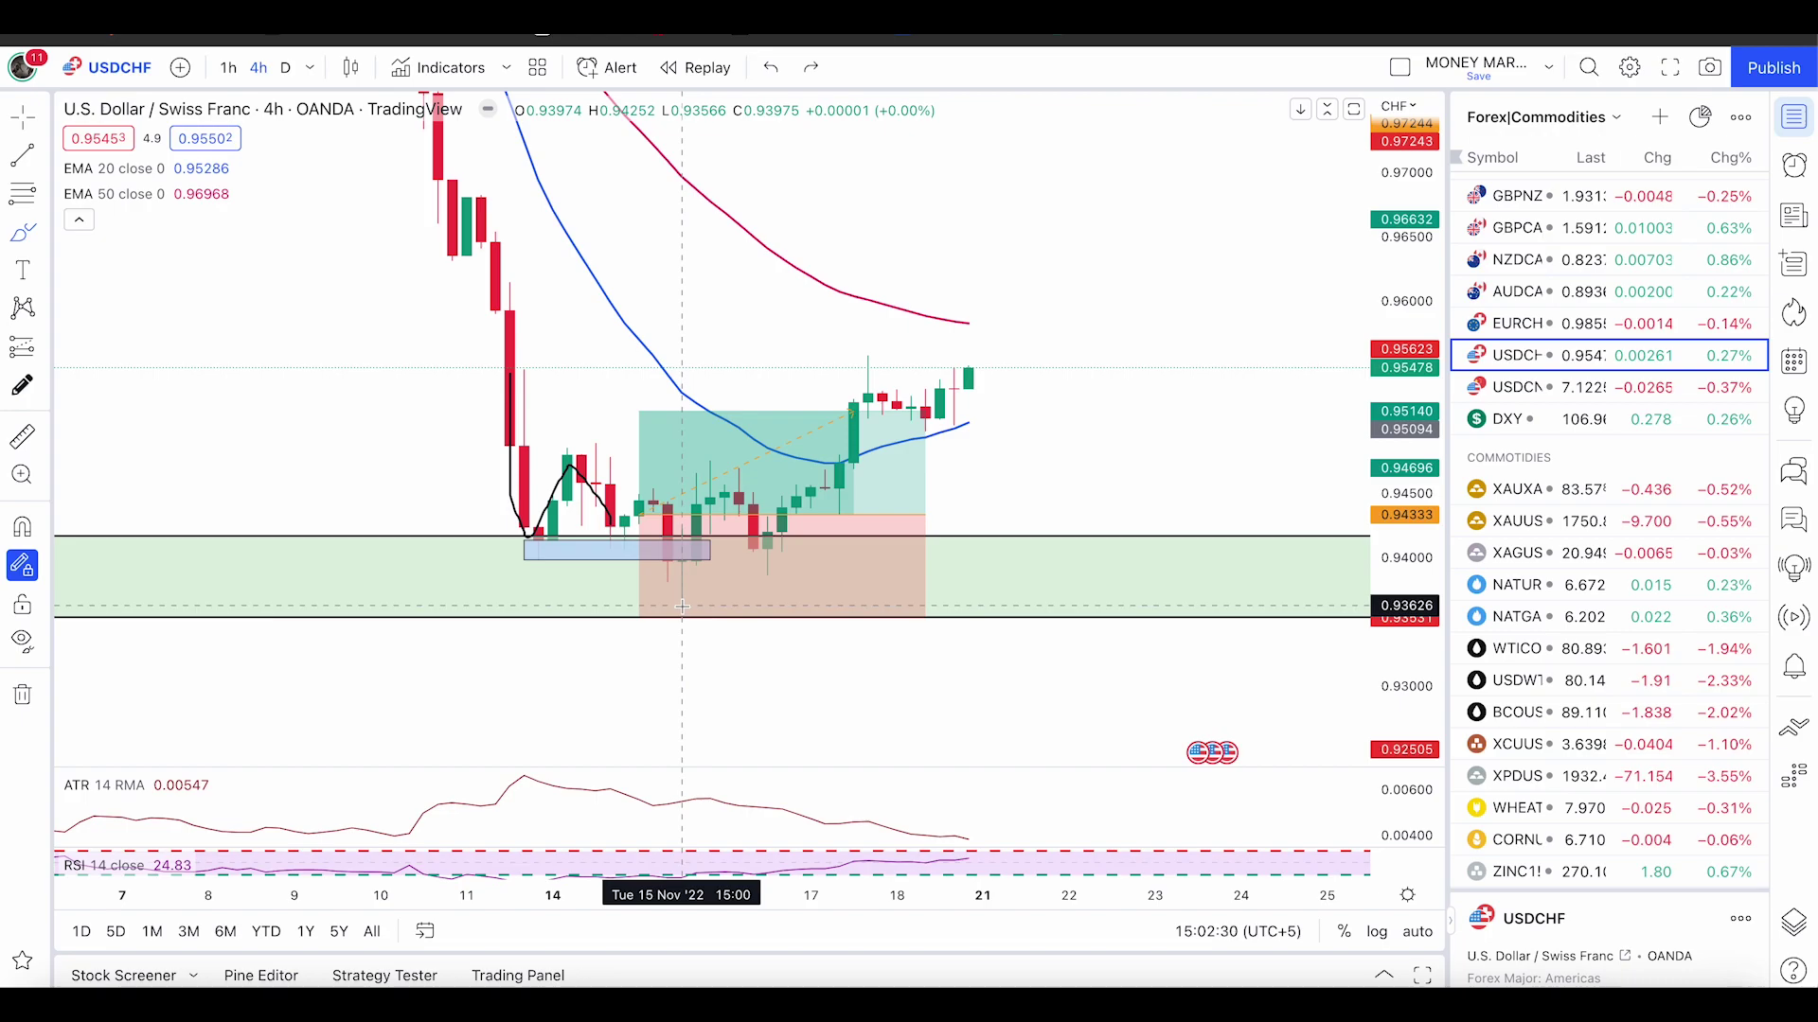
left_click_drag(683, 620, 720, 607)
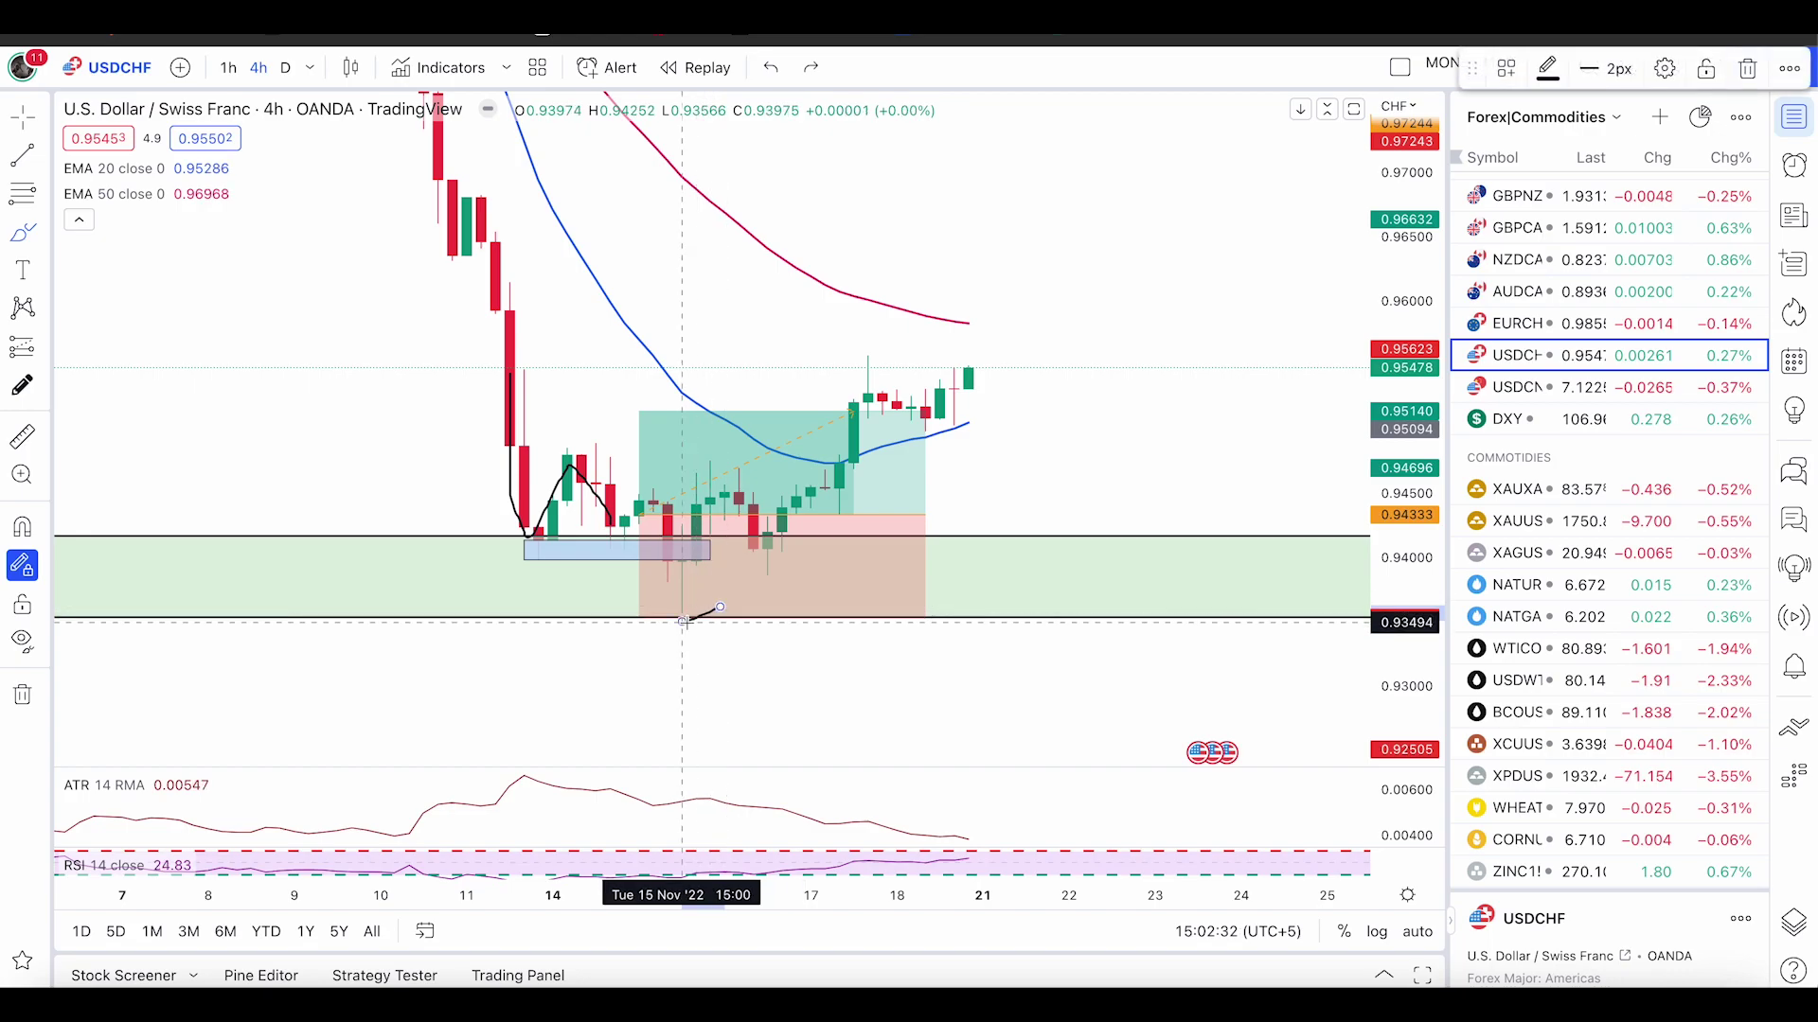
- Undo the brush mark at the 15 Nov wick low on the USDCHF chart
key("ctrl+z")
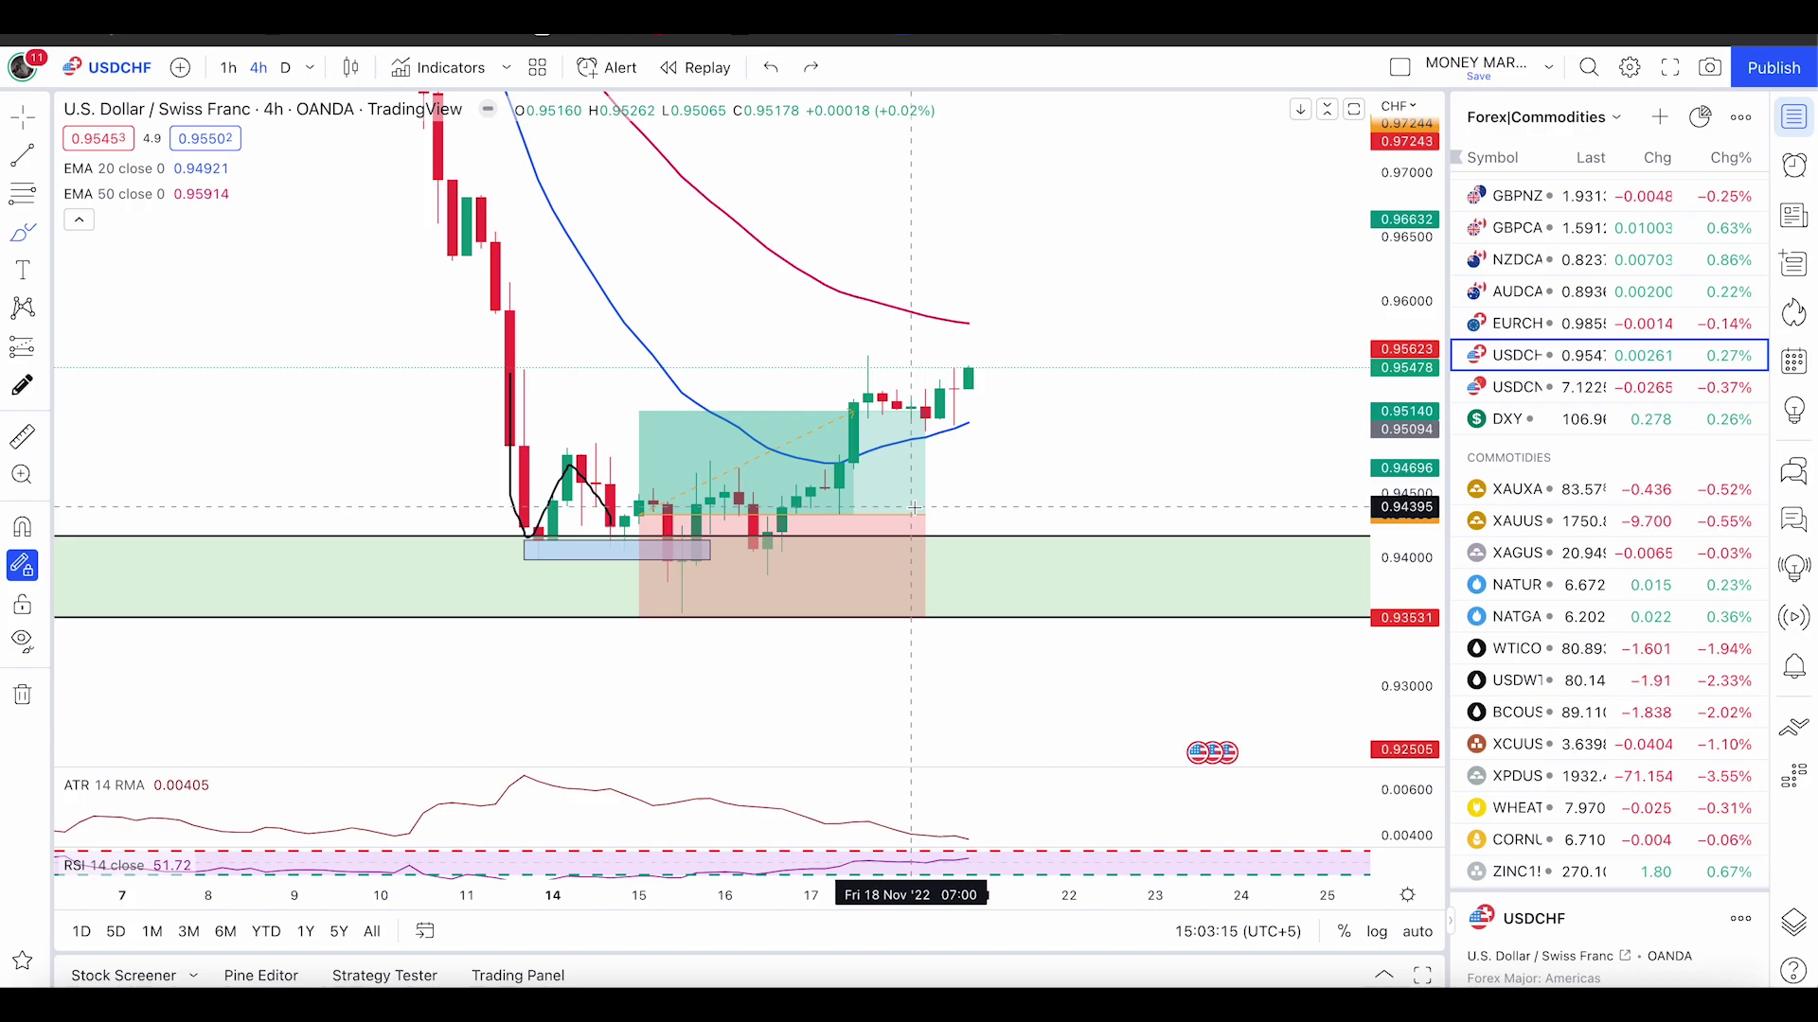
- Open the CURRENCYCOM natural gas chart, move on to OANDA's NATGASUSD, and frame its latest candles and long positions
left_click(1509, 585)
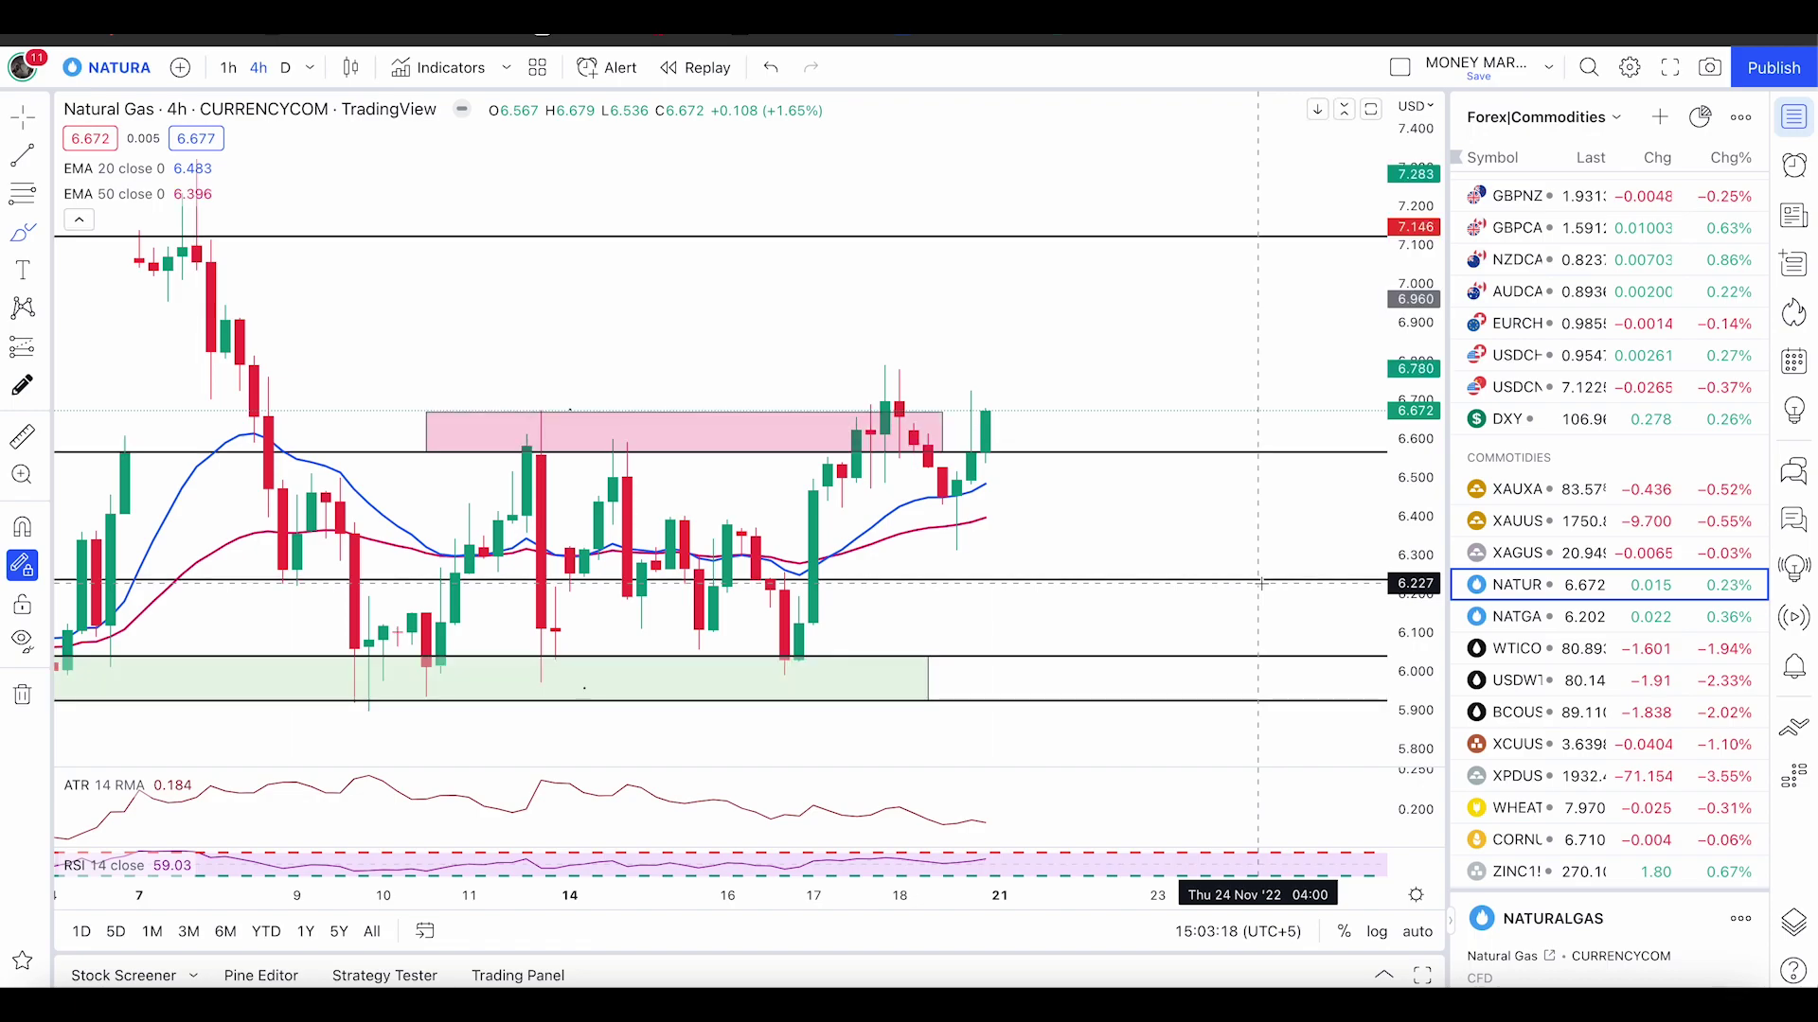
key("Down")
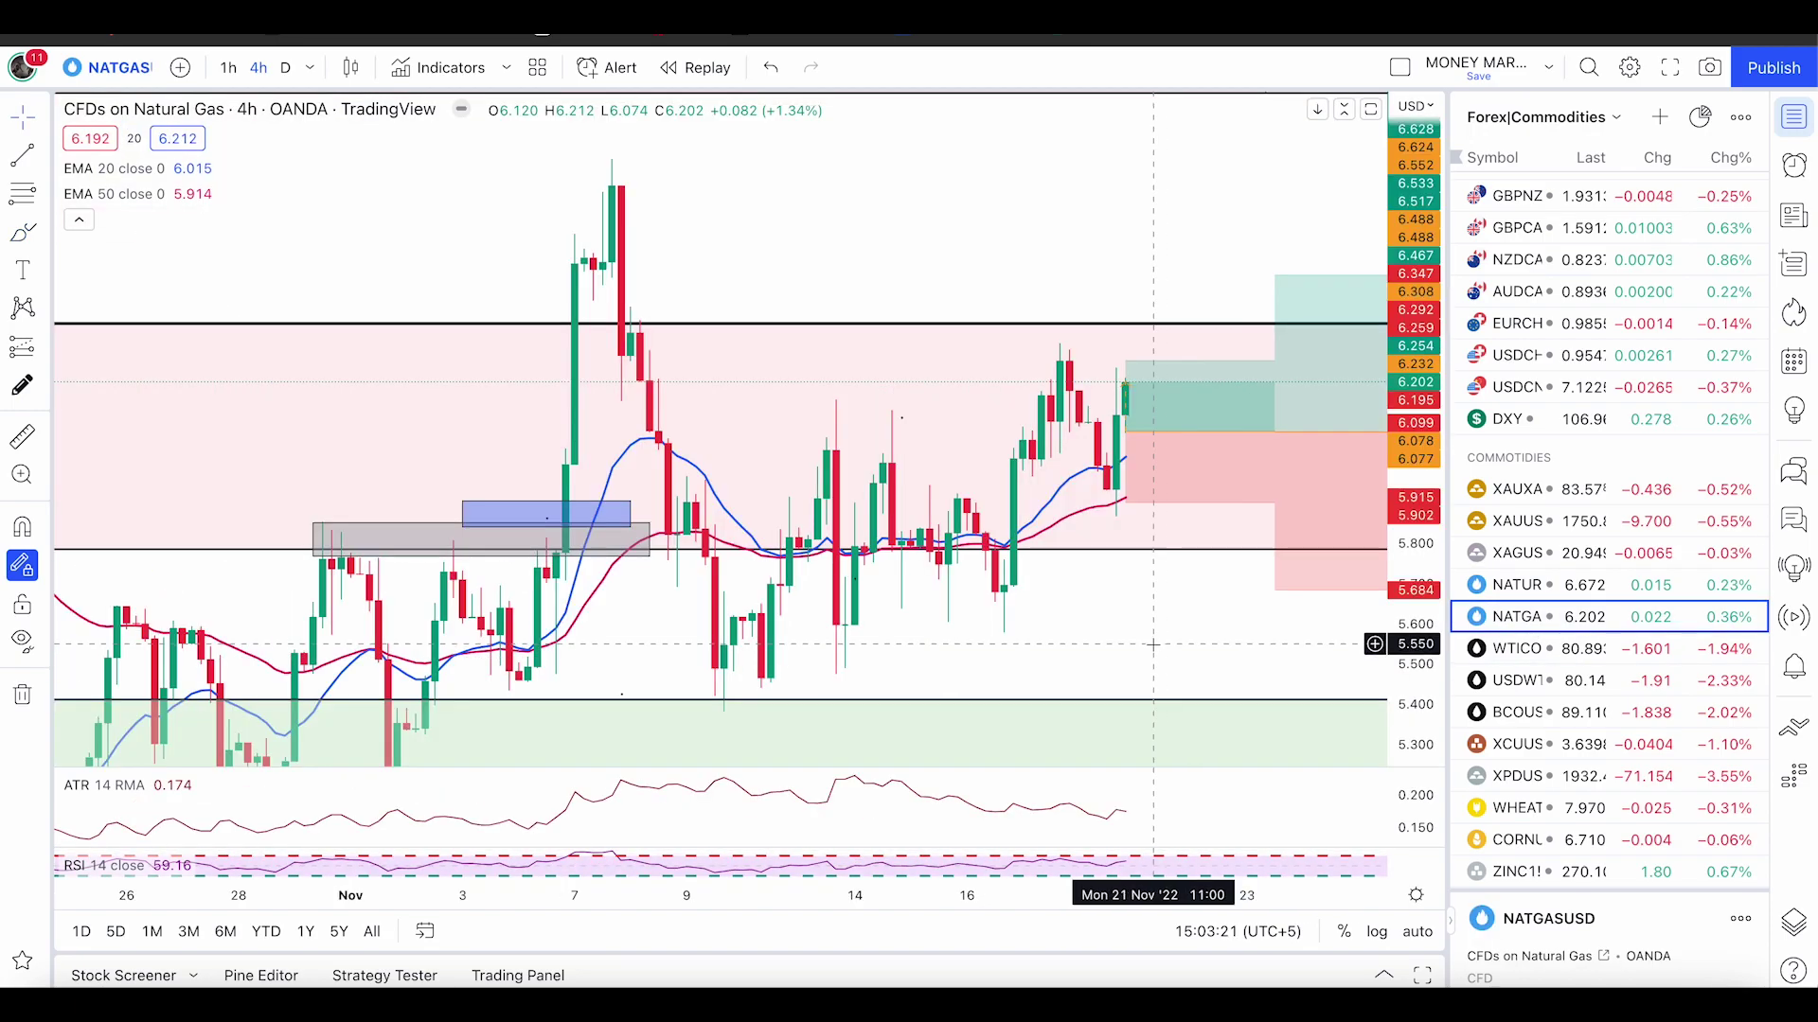
left_click_drag(1153, 645, 940, 680)
left_click_drag(1408, 655, 1407, 624)
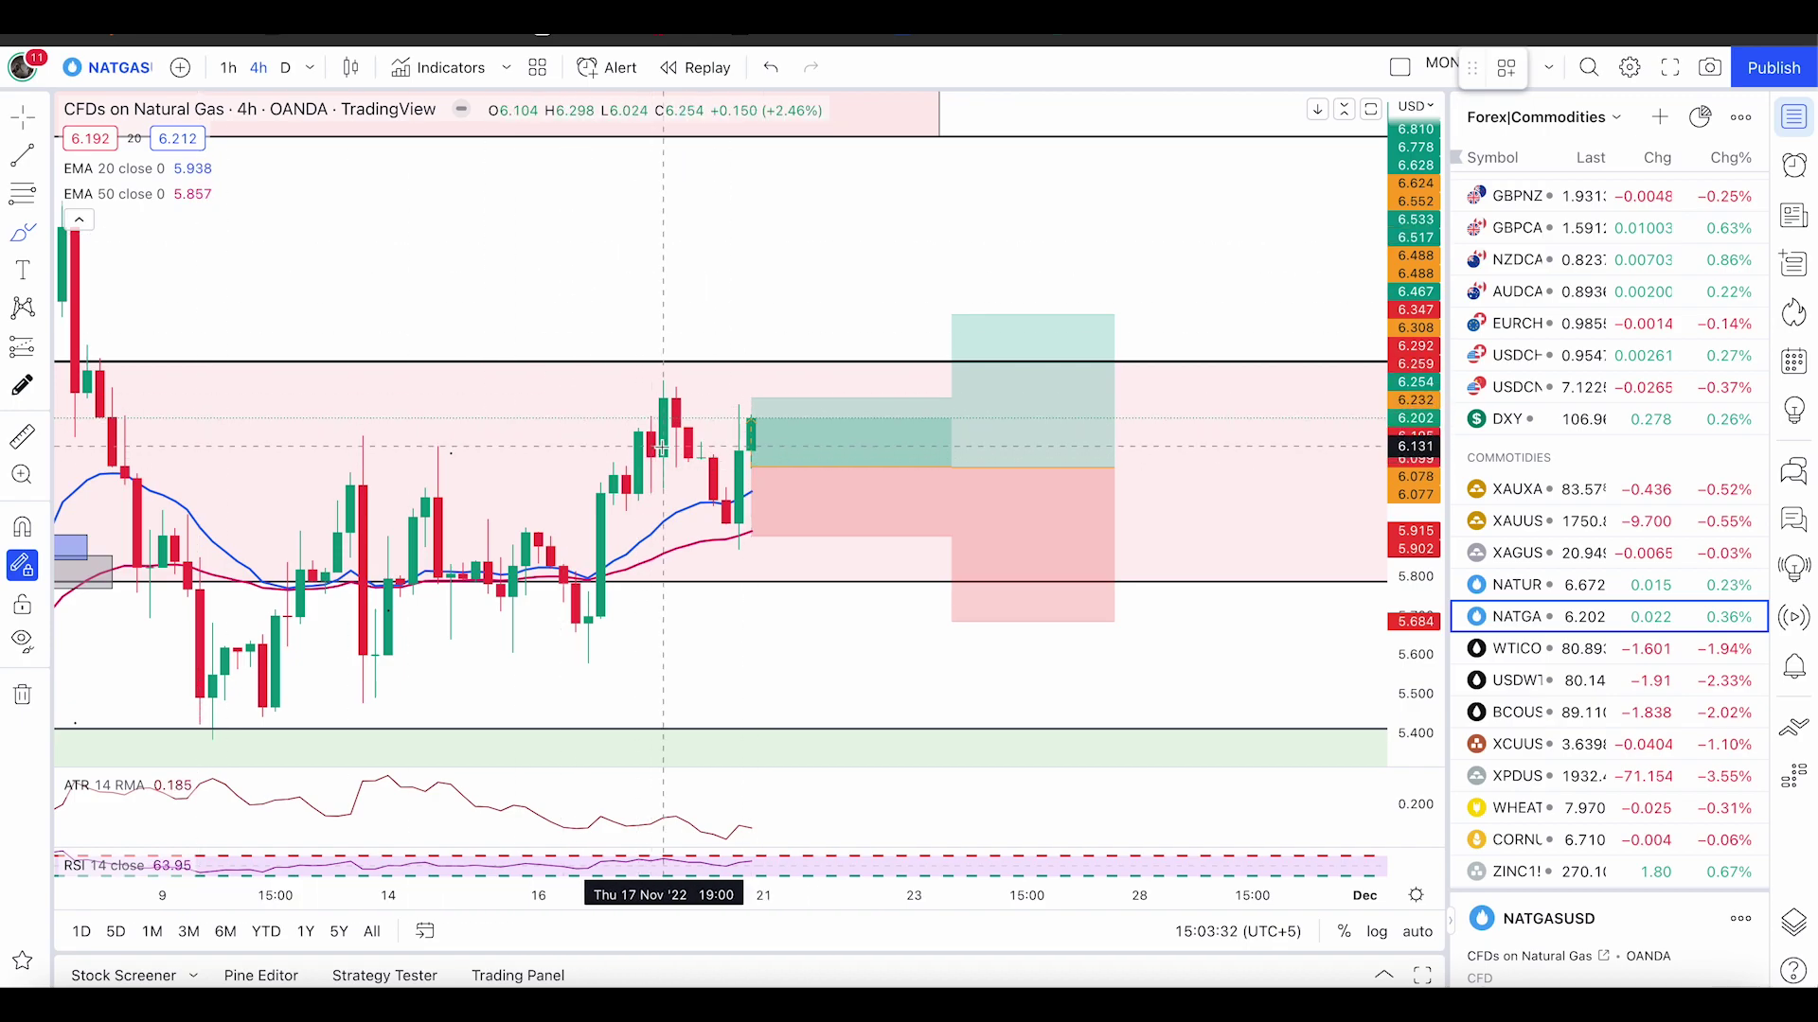
- Brush short marks across the 17–18 Nov pullback candles on NATGASUSD and undo them
left_click_drag(667, 445, 688, 442)
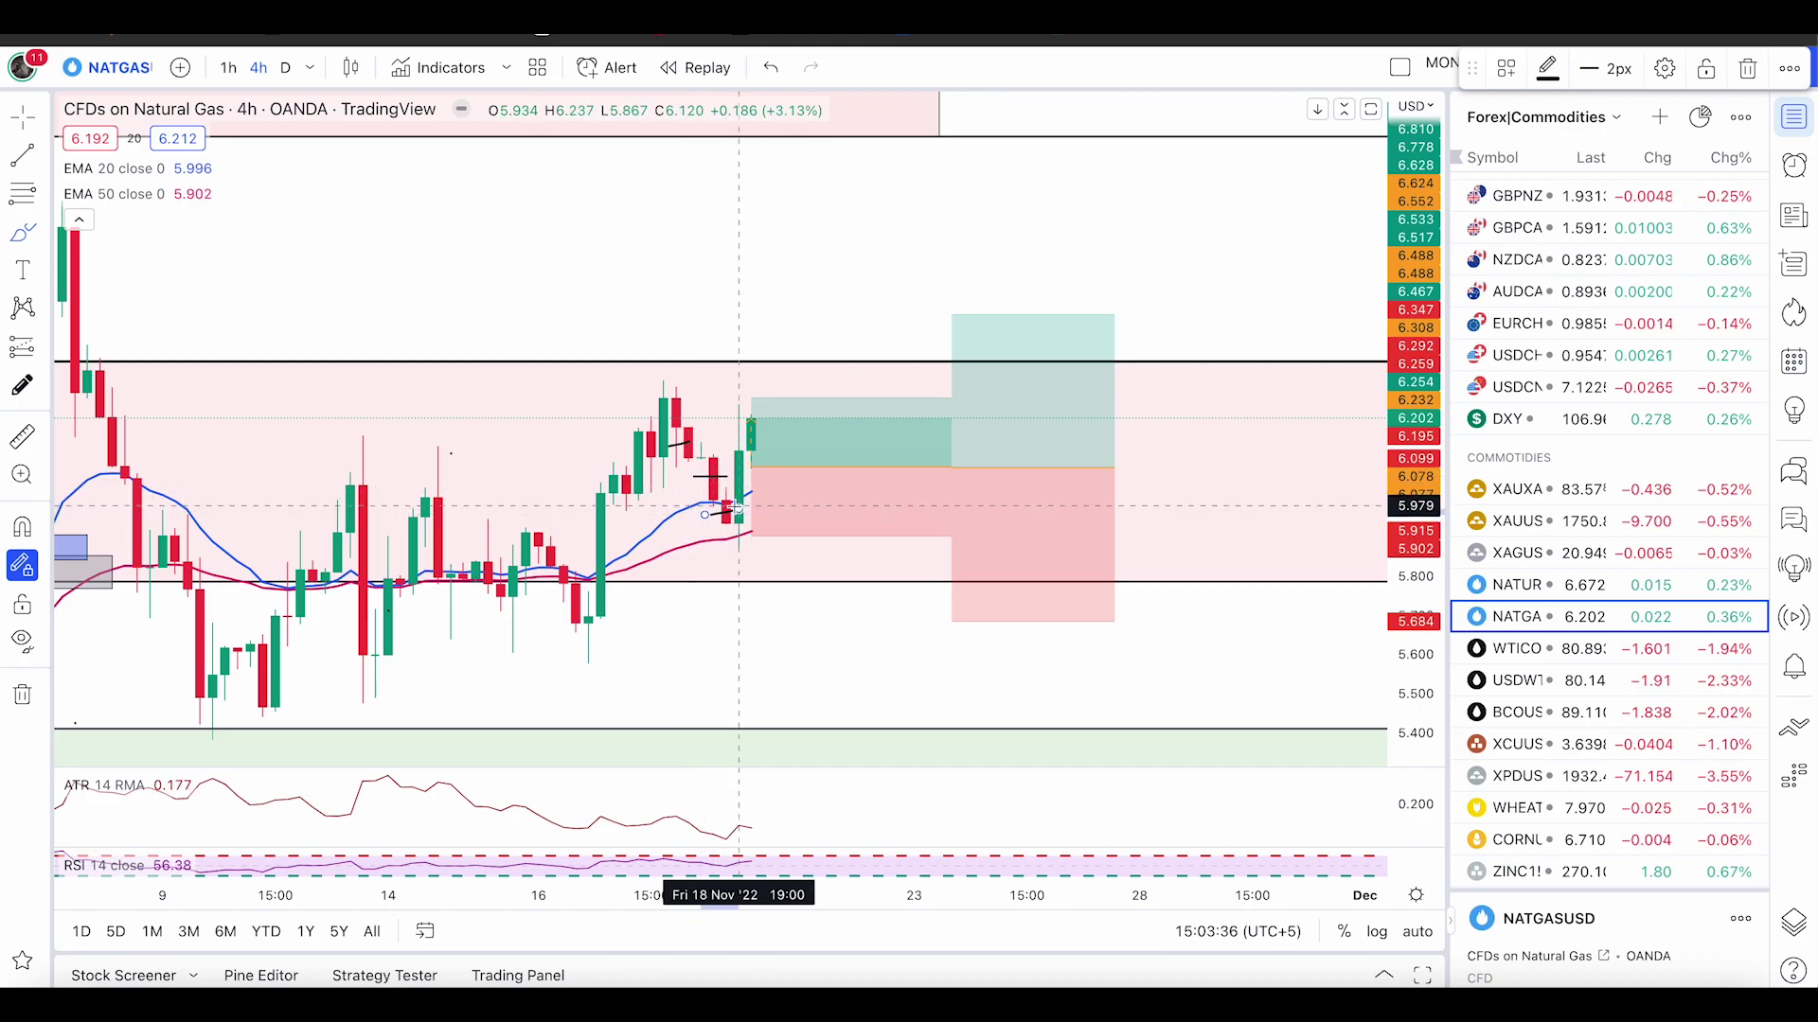
key("ctrl+z")
key("ctrl+z")
key("ctrl+z")
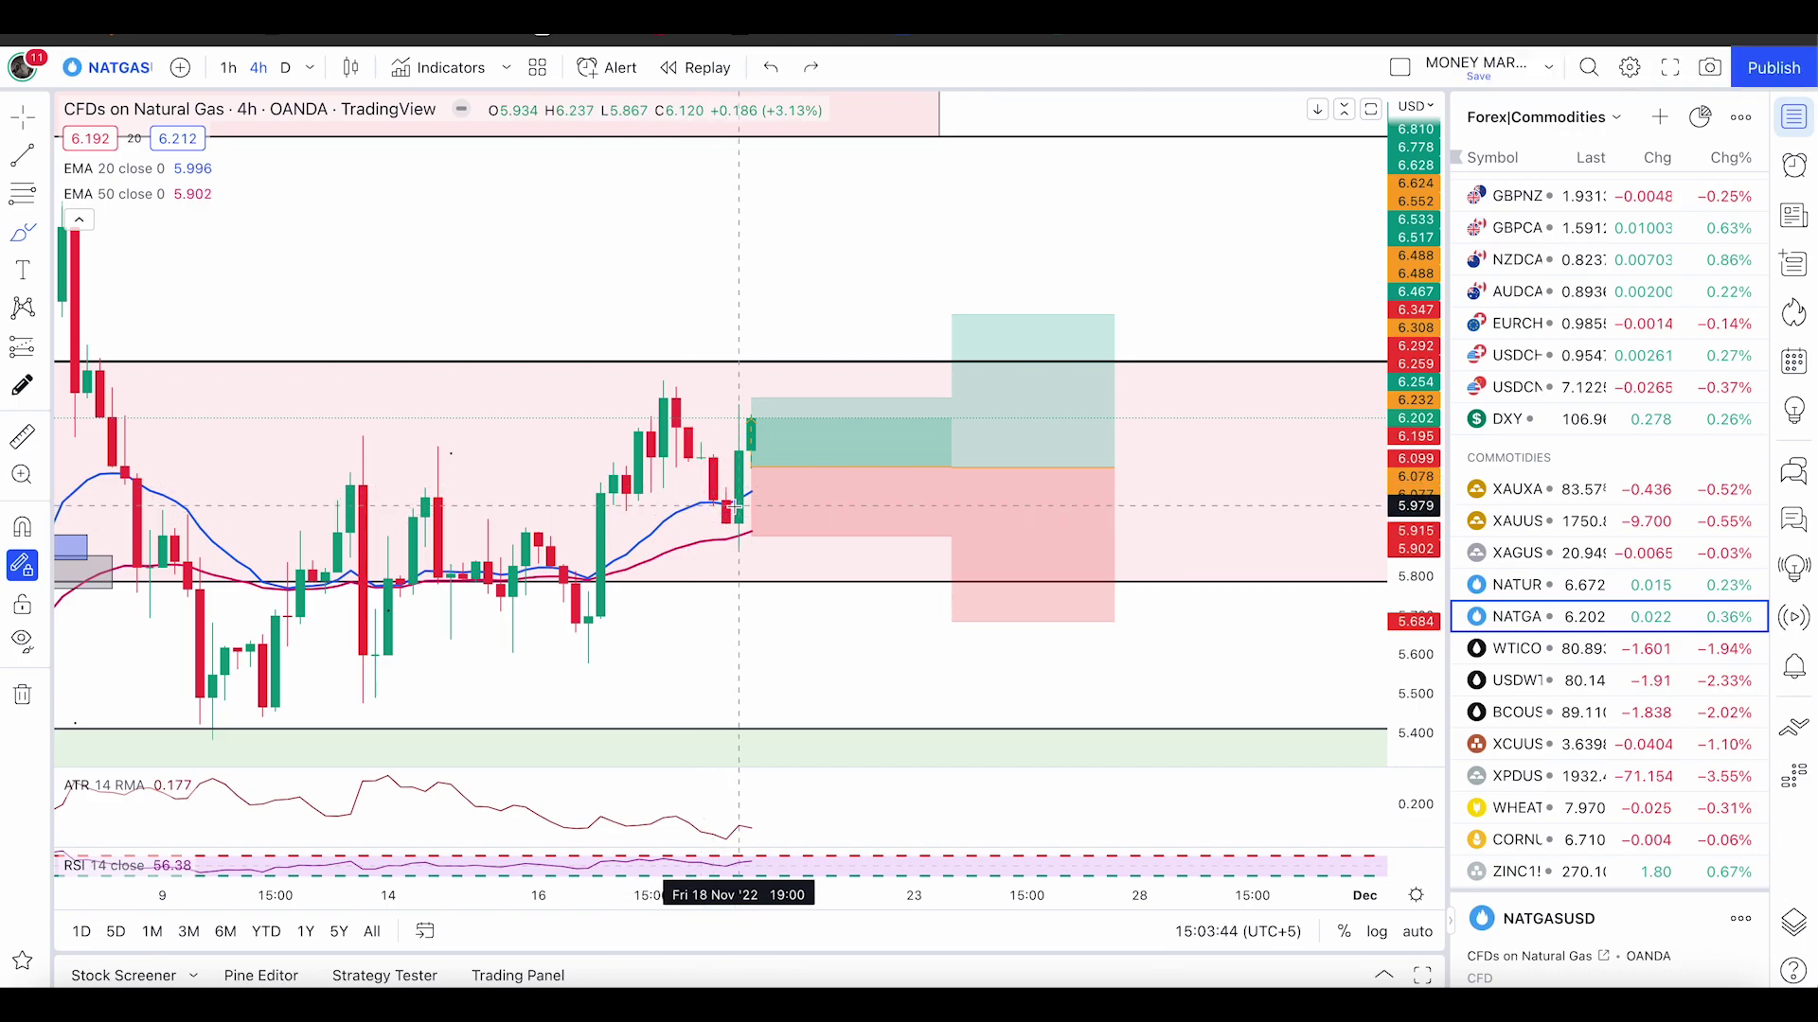
key("ctrl+z")
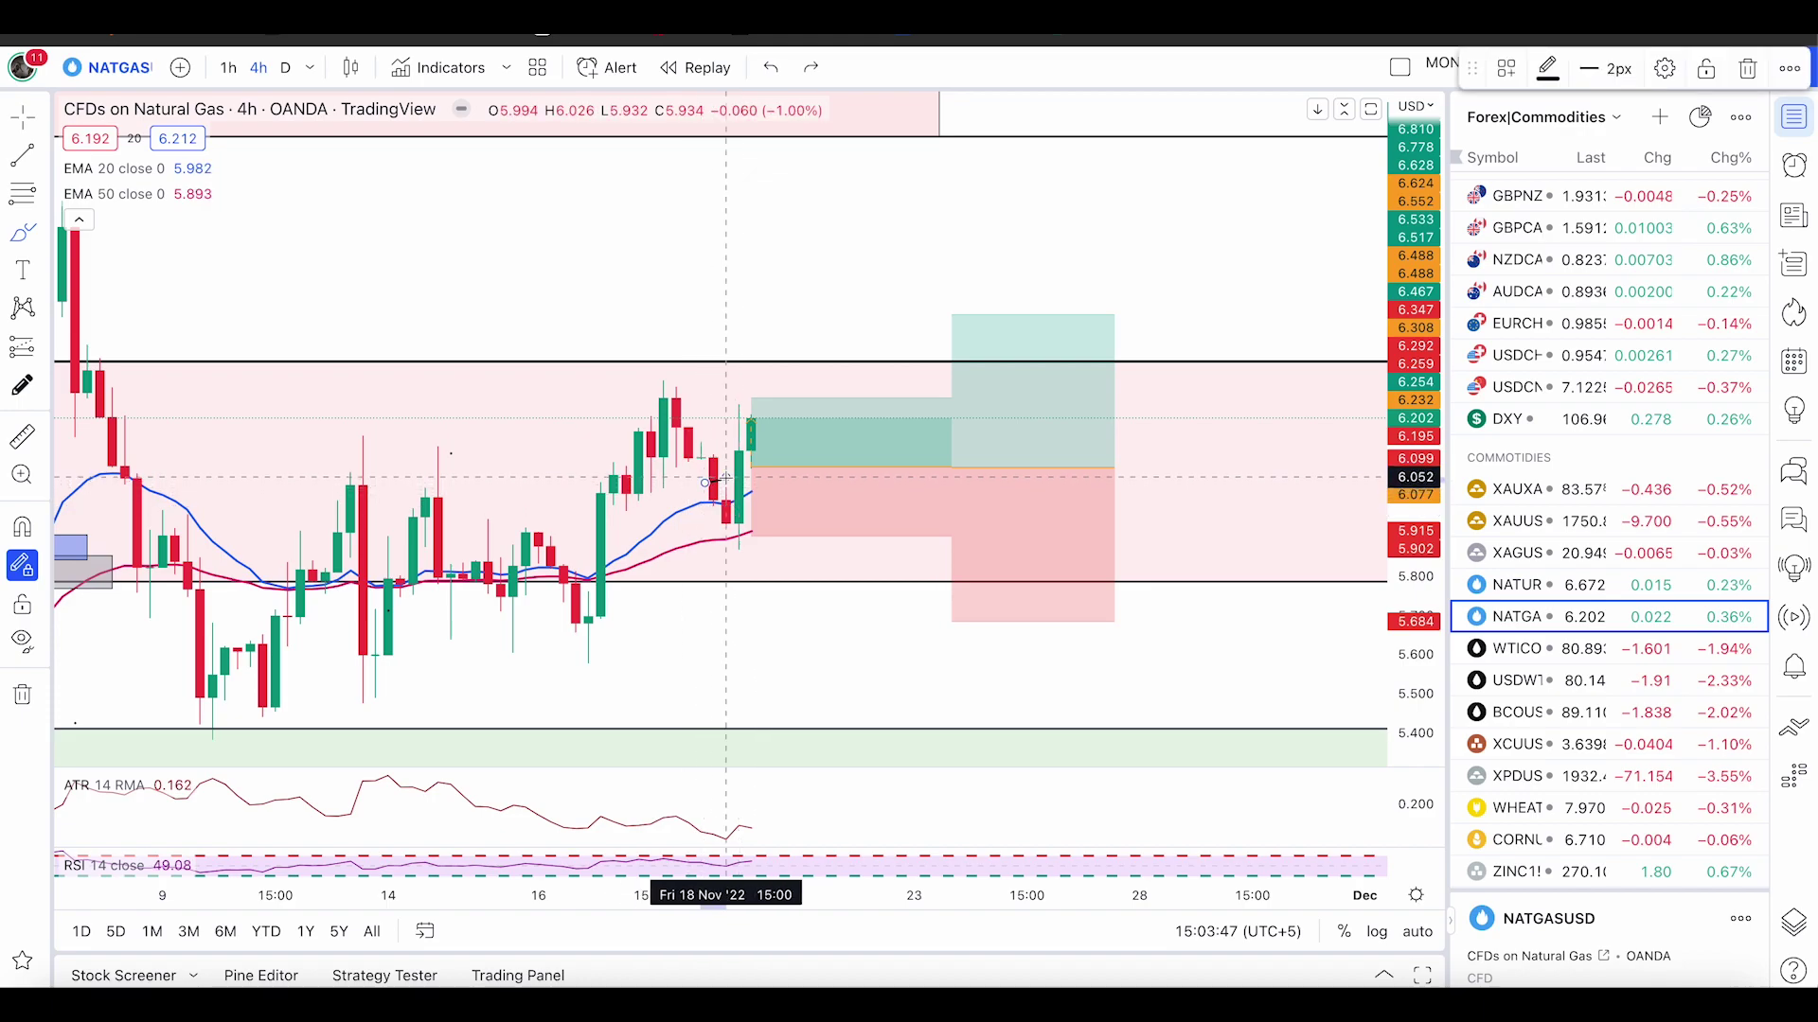
key("ctrl+z")
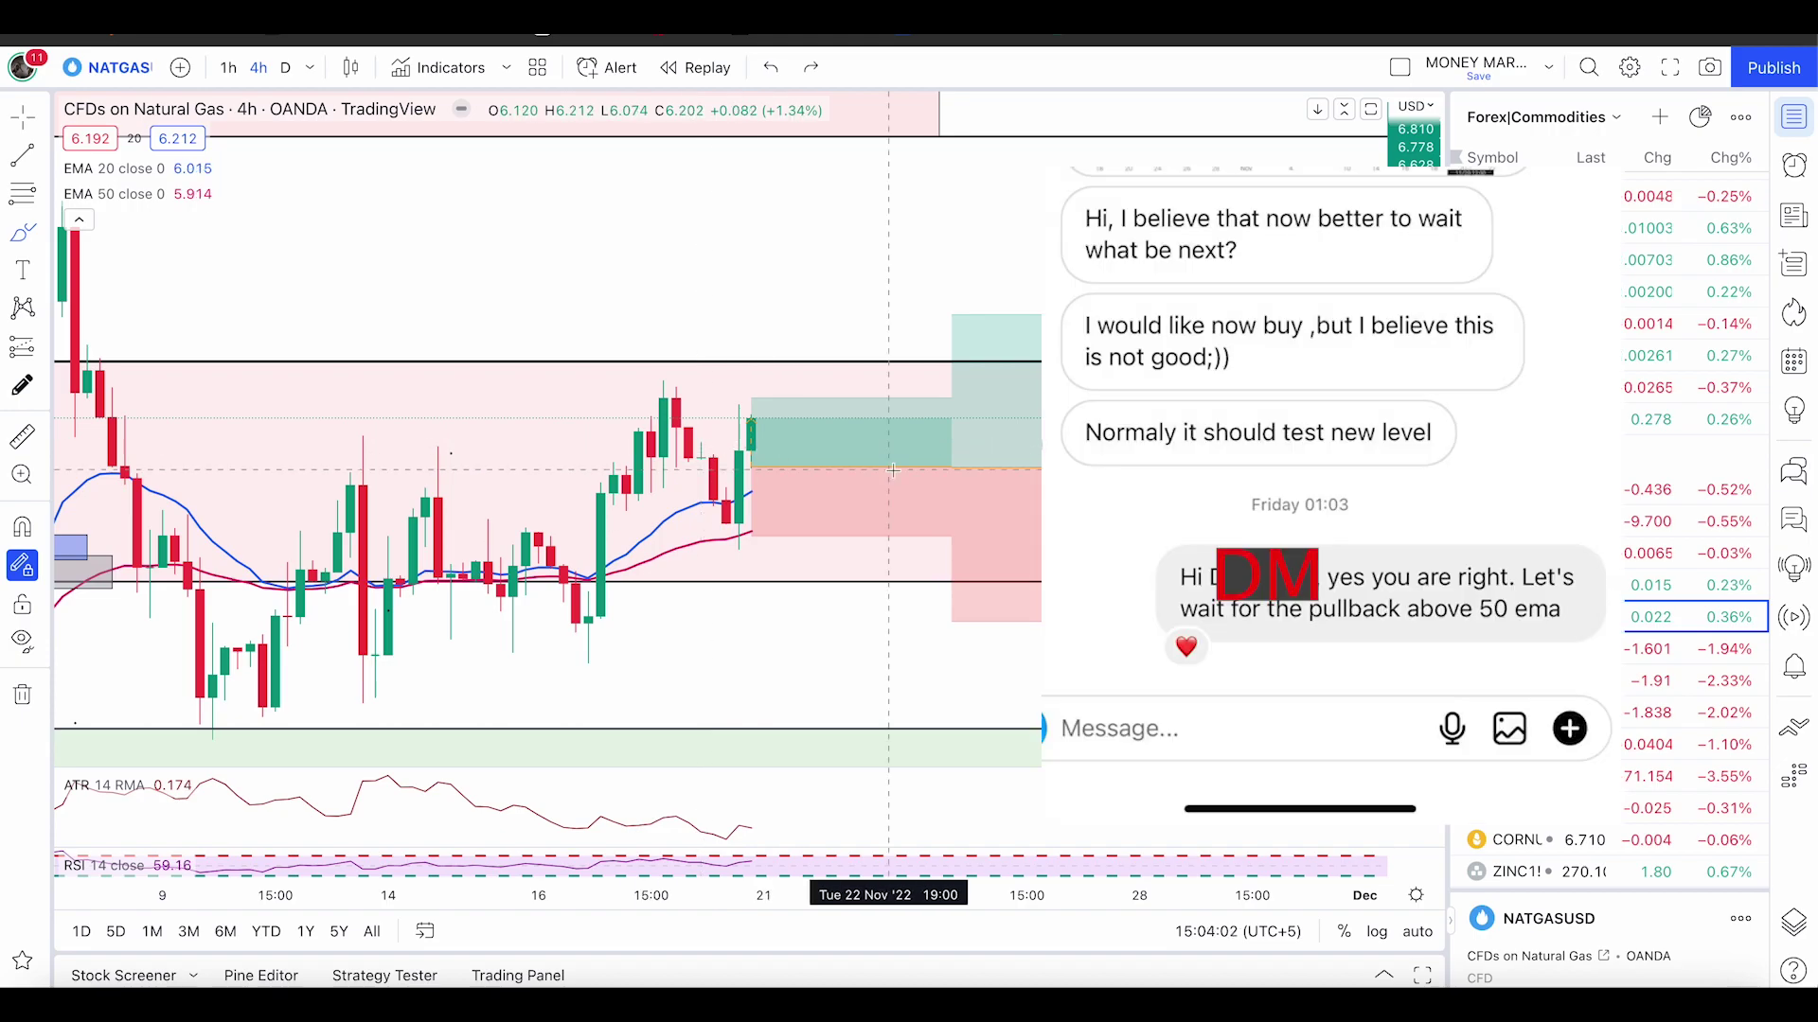
- Circle the 18 Nov pullback candles around the EMAs beside the long position's entry and undo the drawings
mouse_move(763, 464)
left_mouse_down()
mouse_move(744, 449)
mouse_move(700, 506)
mouse_move(800, 485)
mouse_move(756, 553)
left_mouse_up()
key("super+z")
mouse_move(744, 454)
left_mouse_down()
mouse_move(707, 519)
mouse_move(746, 541)
mouse_move(750, 455)
left_mouse_up()
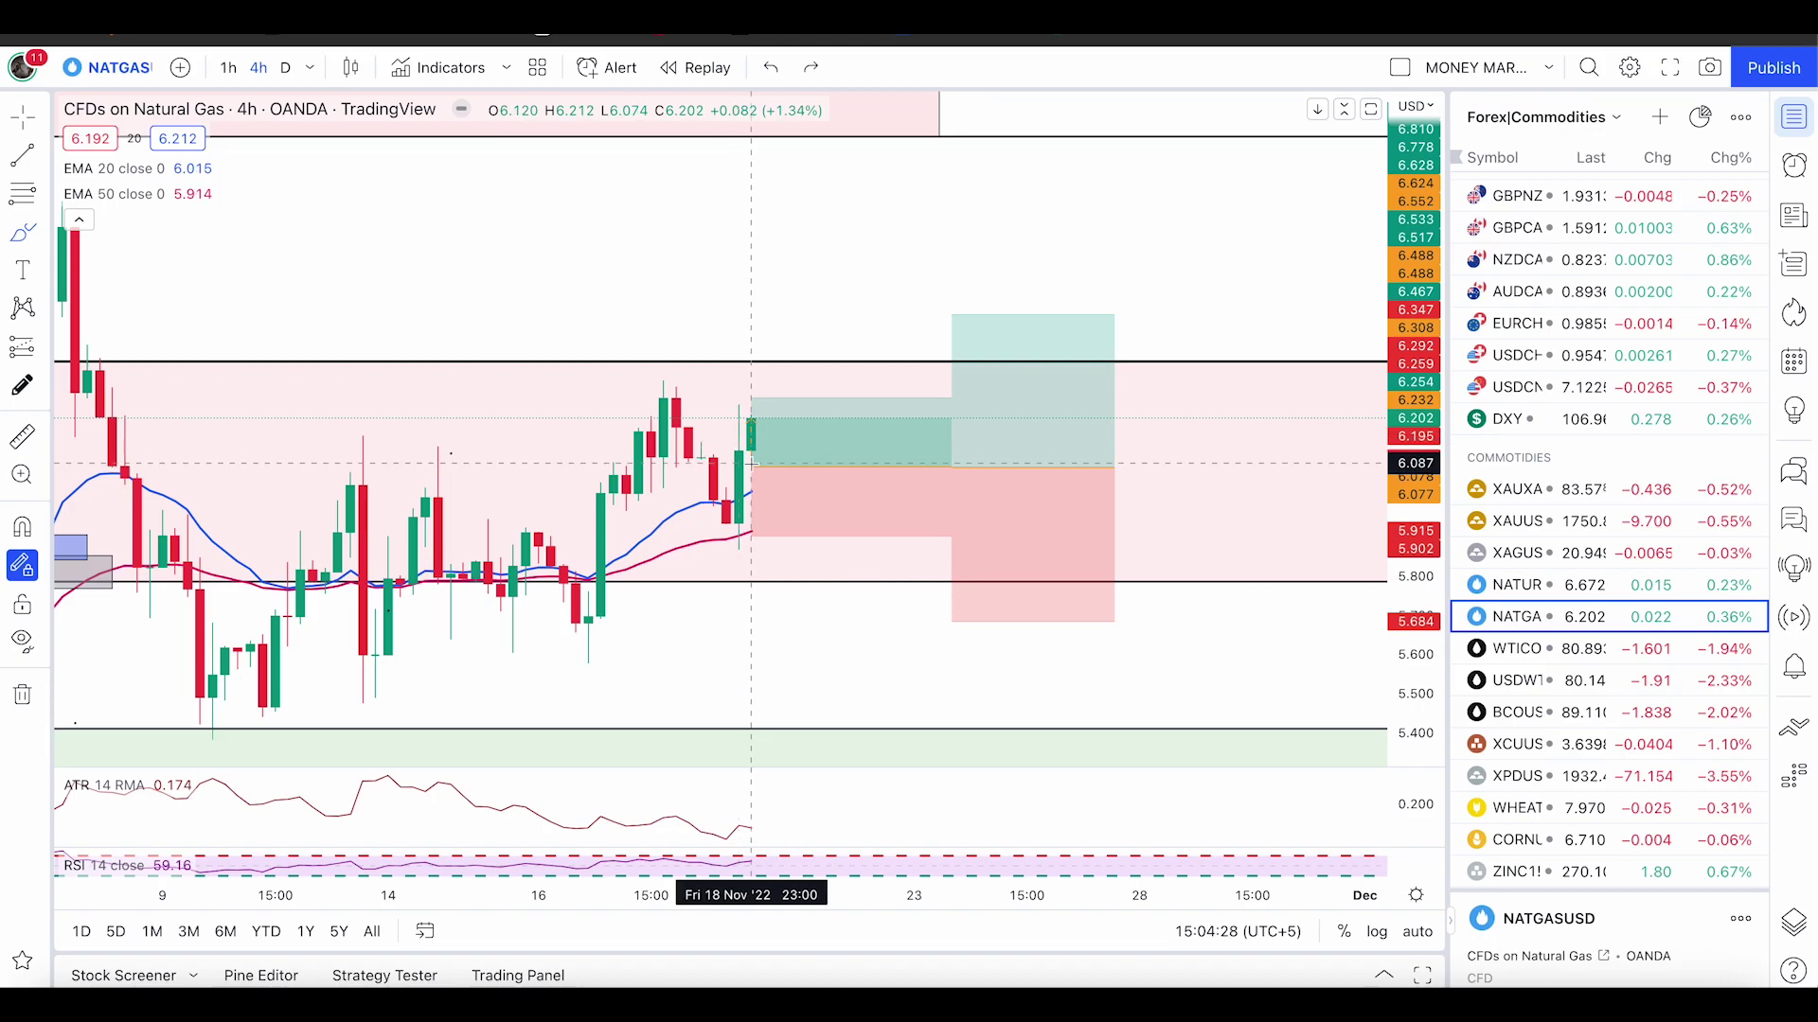
mouse_move(748, 453)
left_mouse_down()
mouse_move(689, 493)
mouse_move(772, 545)
mouse_move(764, 463)
left_mouse_up()
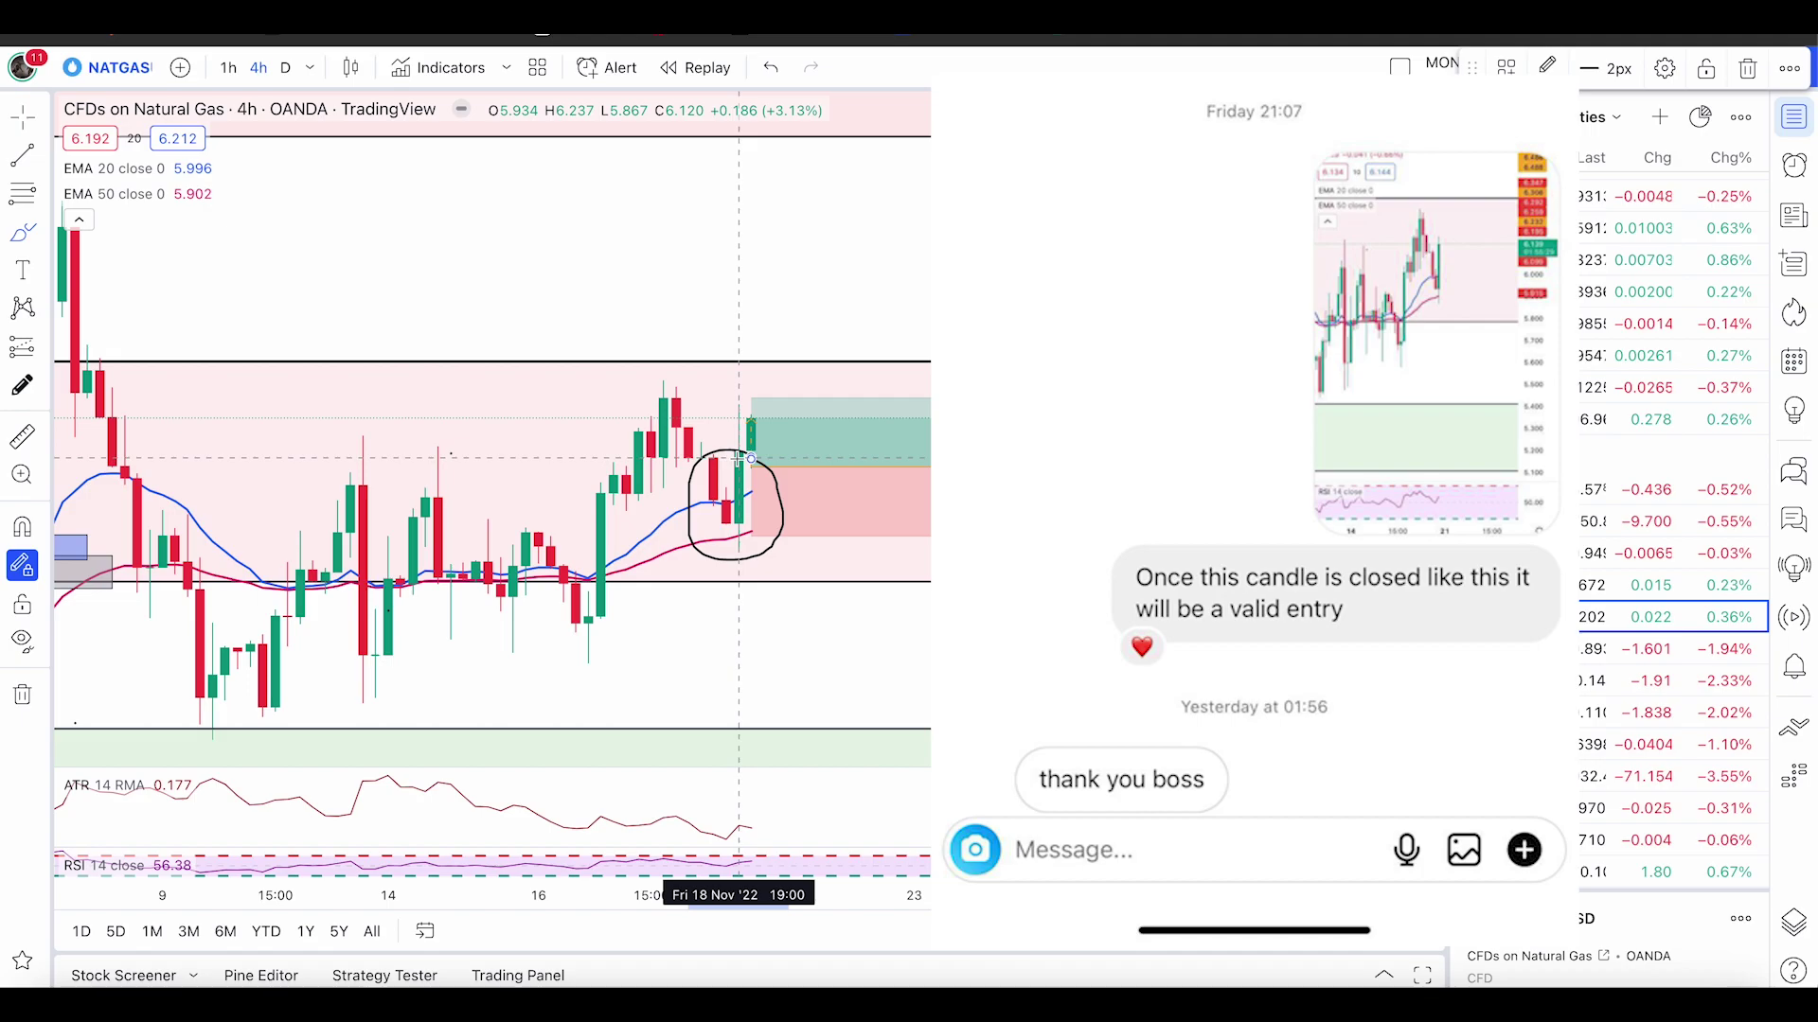
key("ctrl+z")
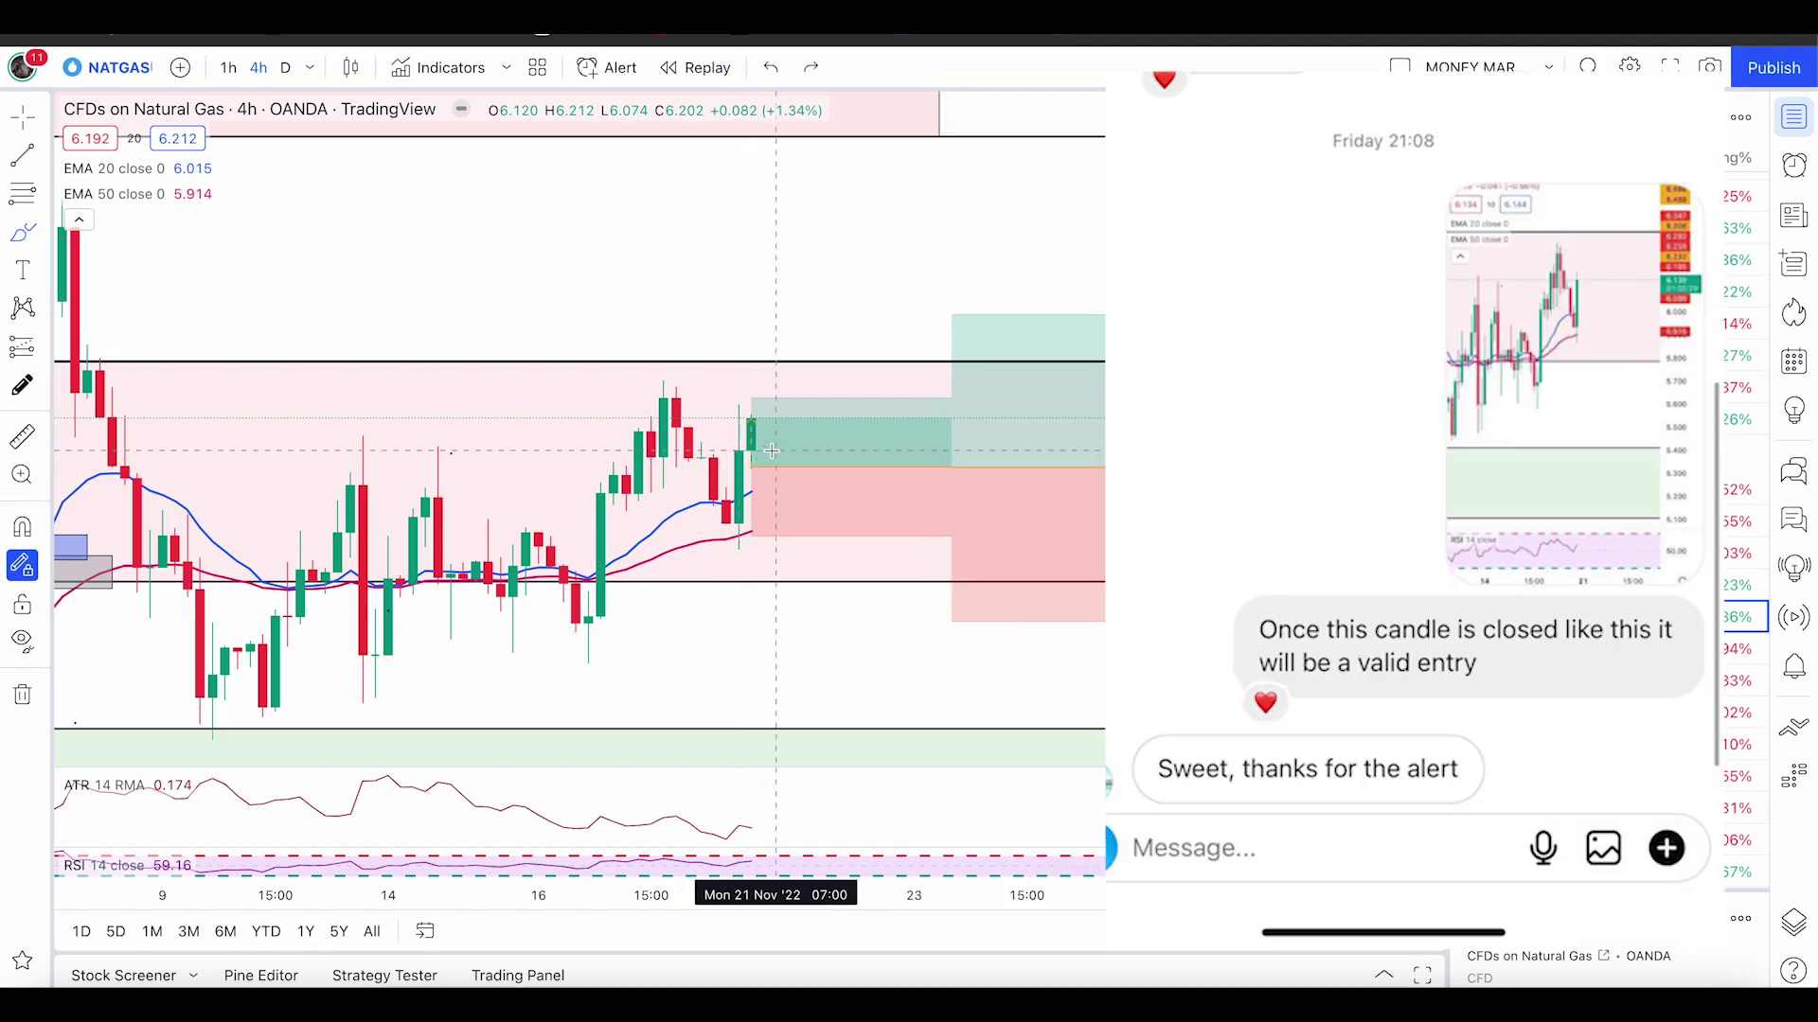
- Brush marks over the last 18 Nov candle and at the NATGASUSD long entry level, removing the strokes again
mouse_move(757, 446)
left_mouse_down()
mouse_move(717, 511)
mouse_move(752, 542)
mouse_move(765, 488)
left_mouse_up()
key("Delete")
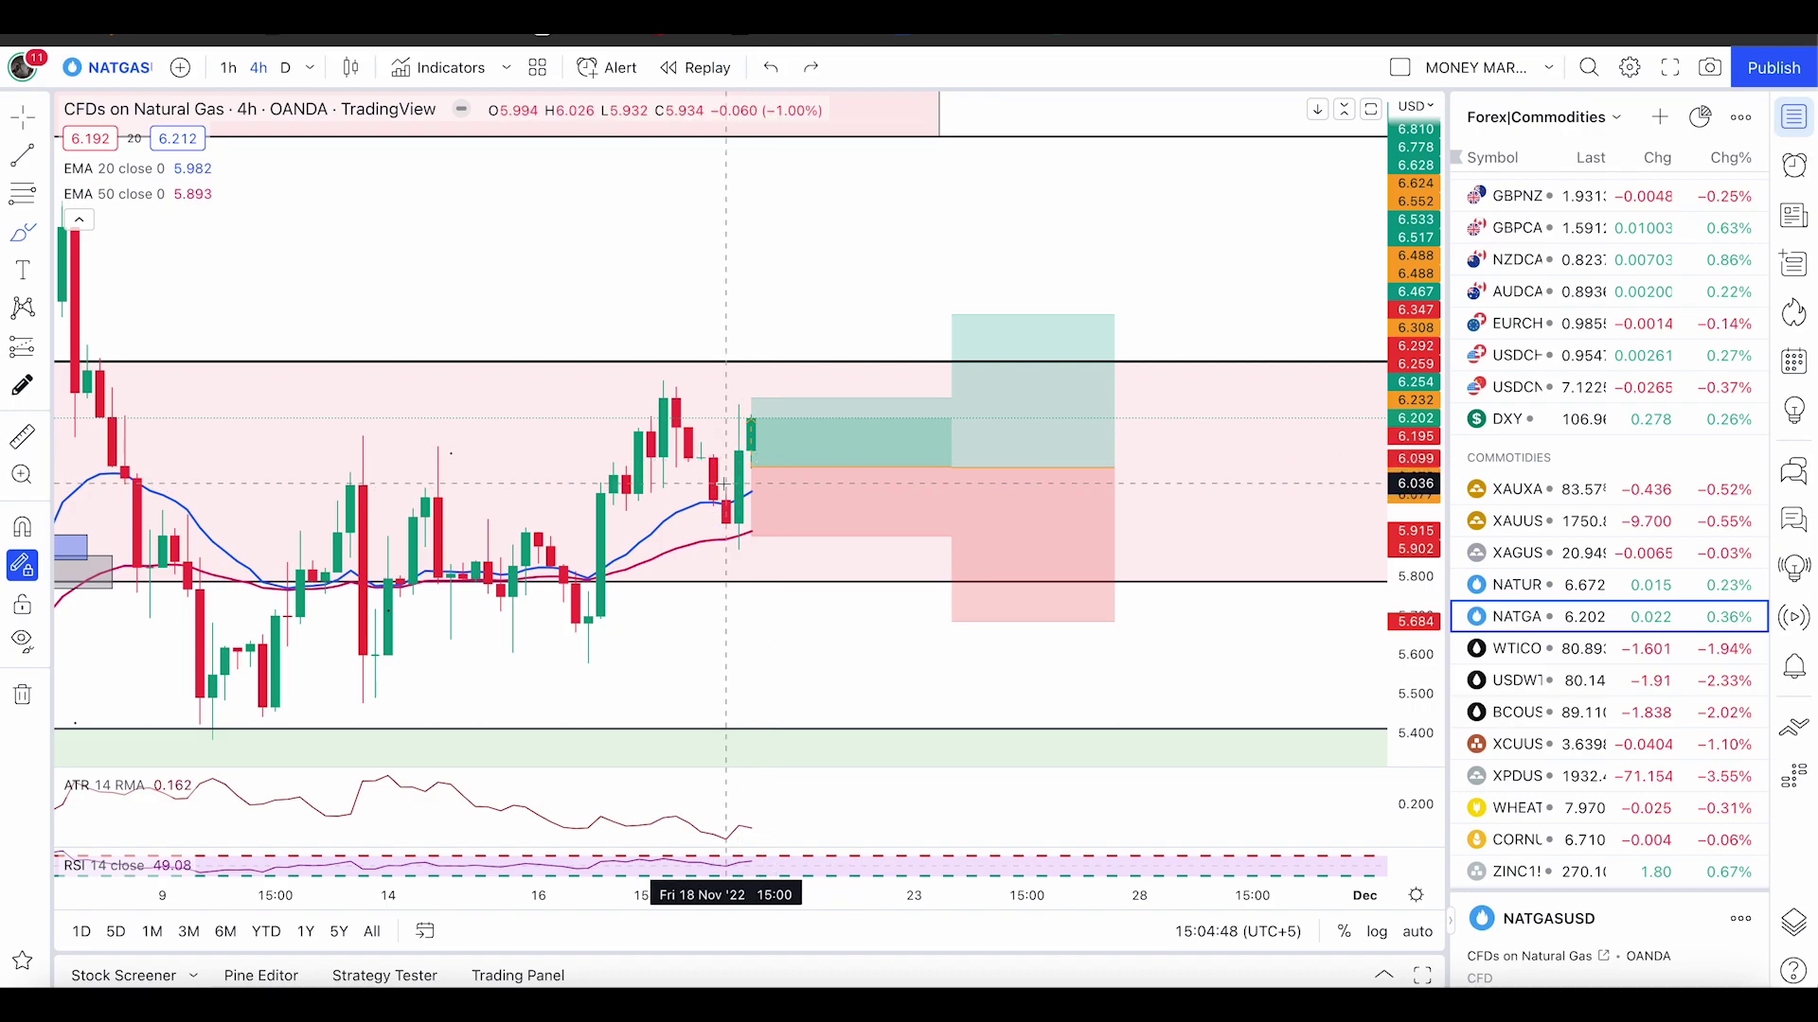
left_click_drag(730, 460, 789, 460)
key("Delete")
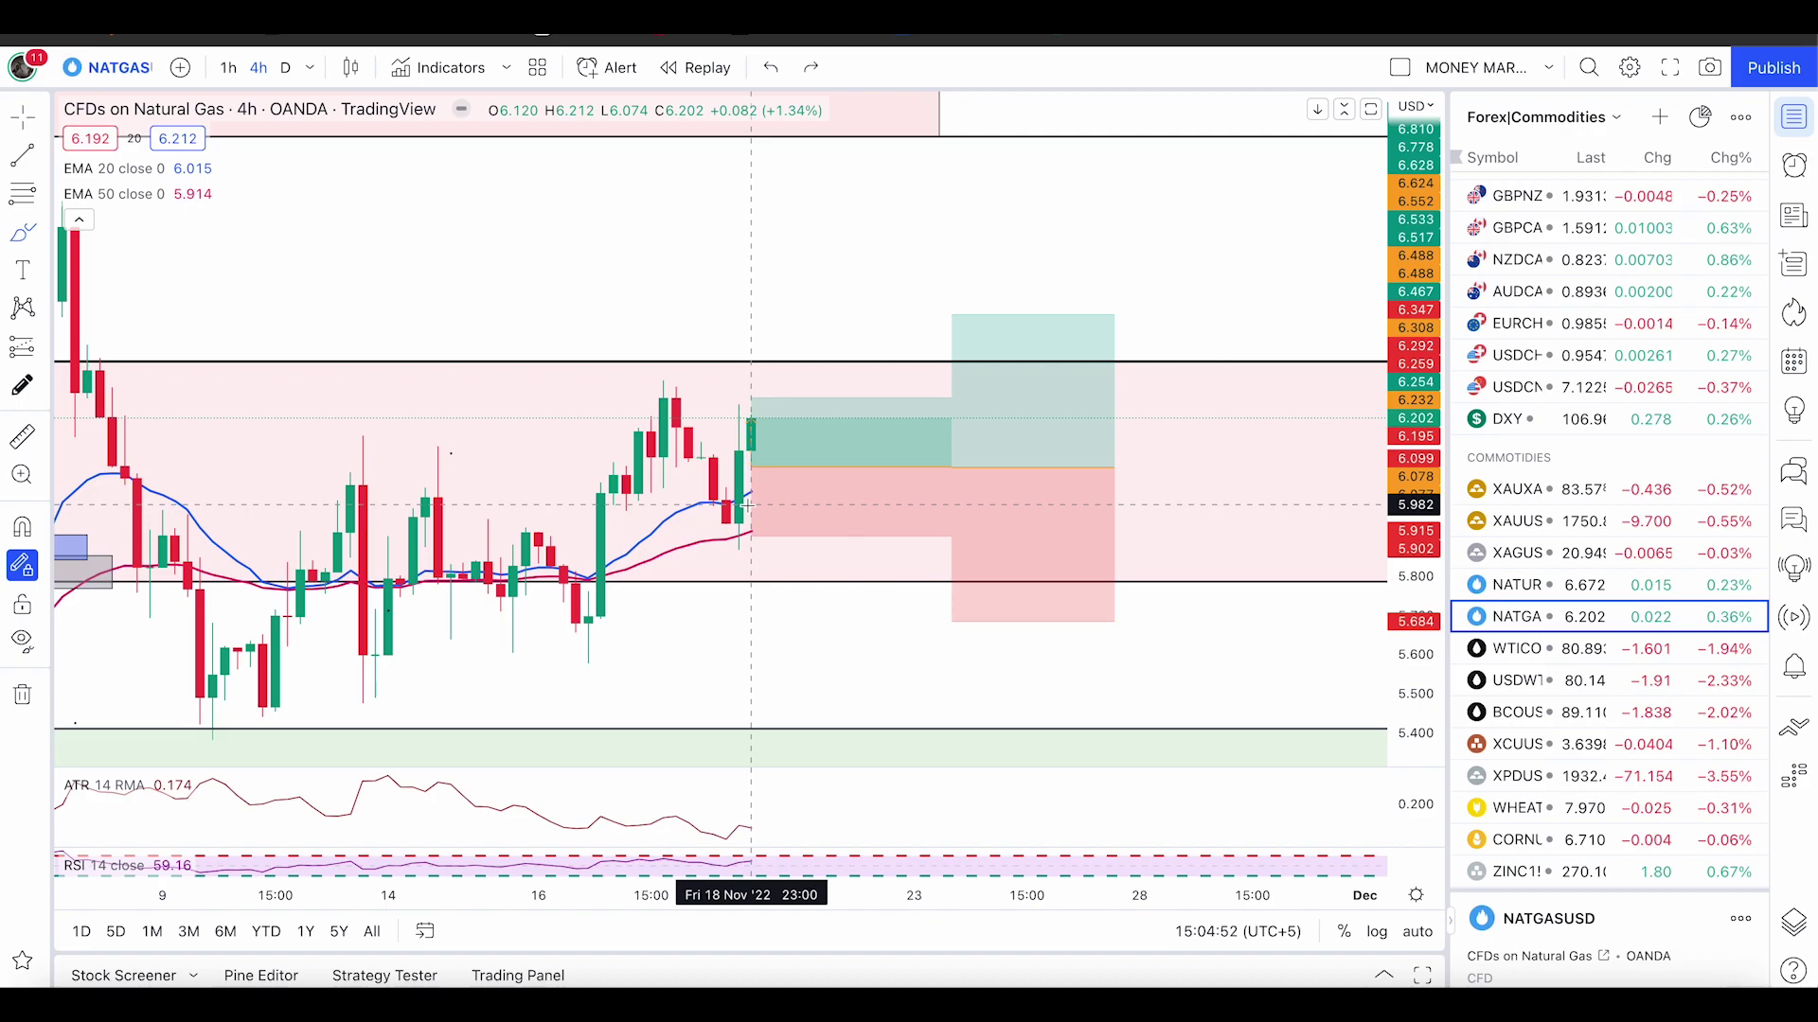
left_click_drag(740, 468, 778, 399)
key("ctrl+z")
key("ctrl+z")
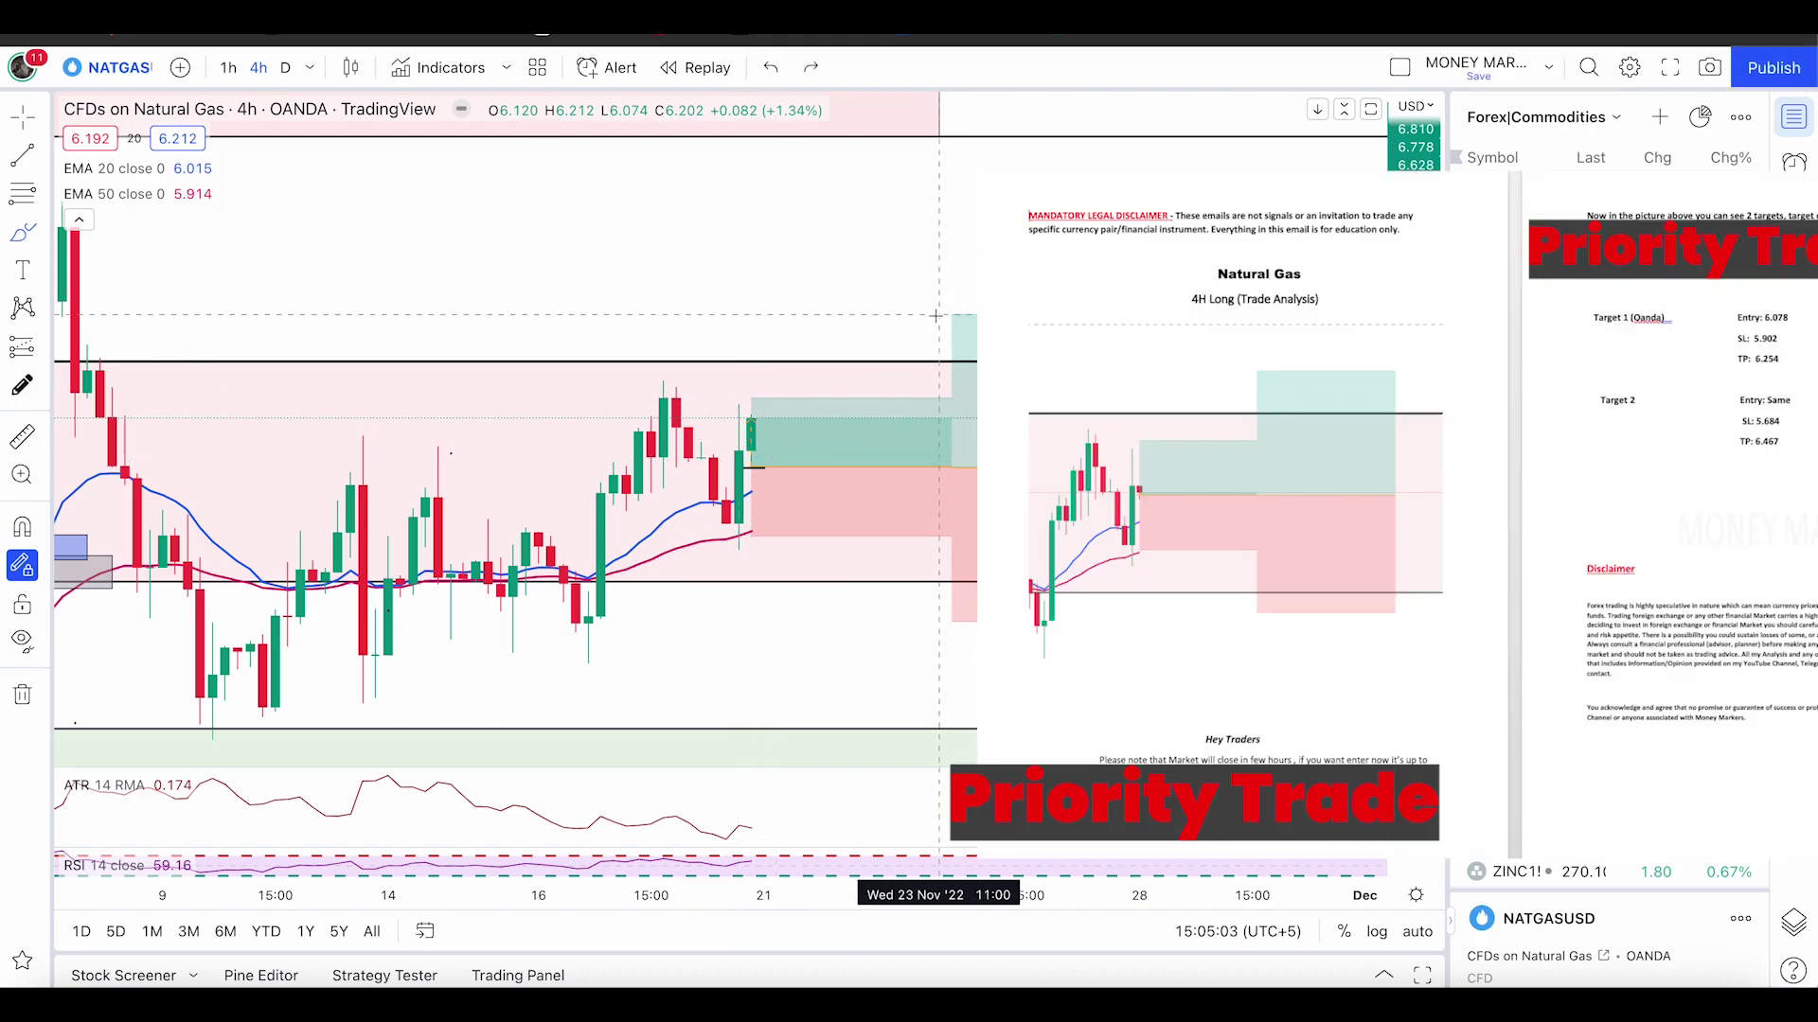
- Brush marks along the upper edge of the second long target and across the latest candle's price level
left_click_drag(943, 315, 1088, 322)
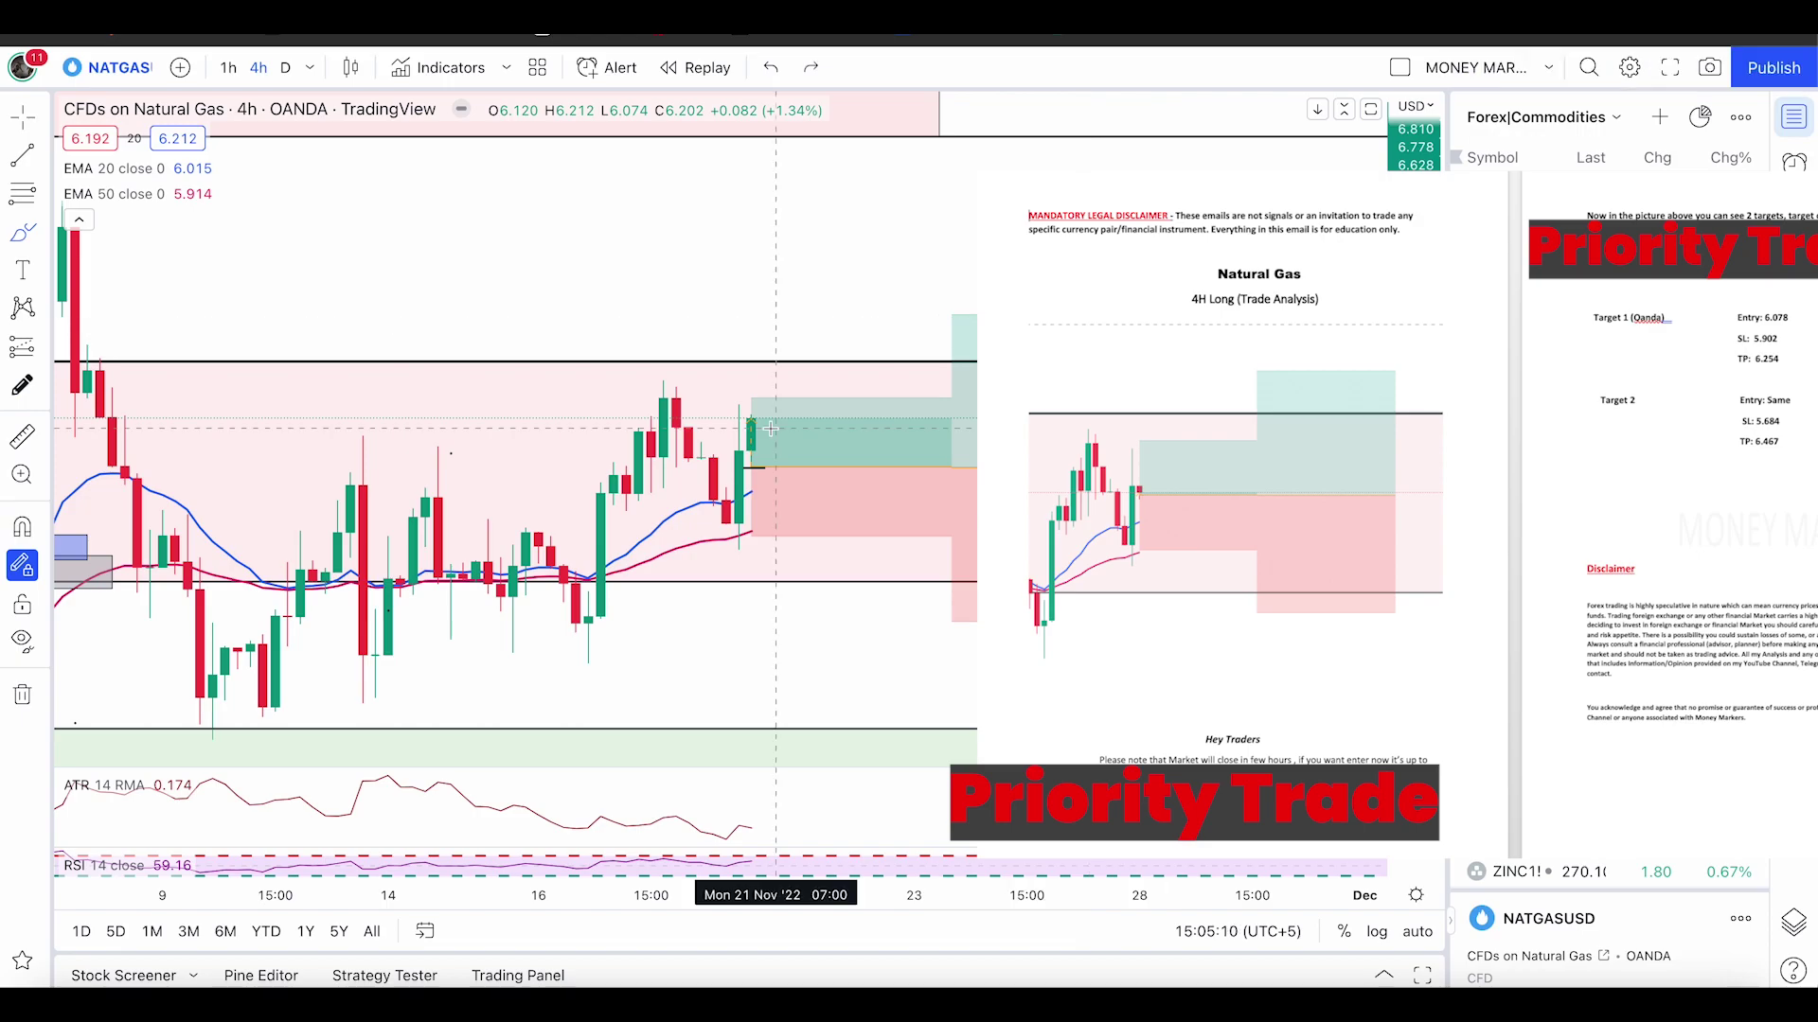
left_click_drag(730, 418, 829, 418)
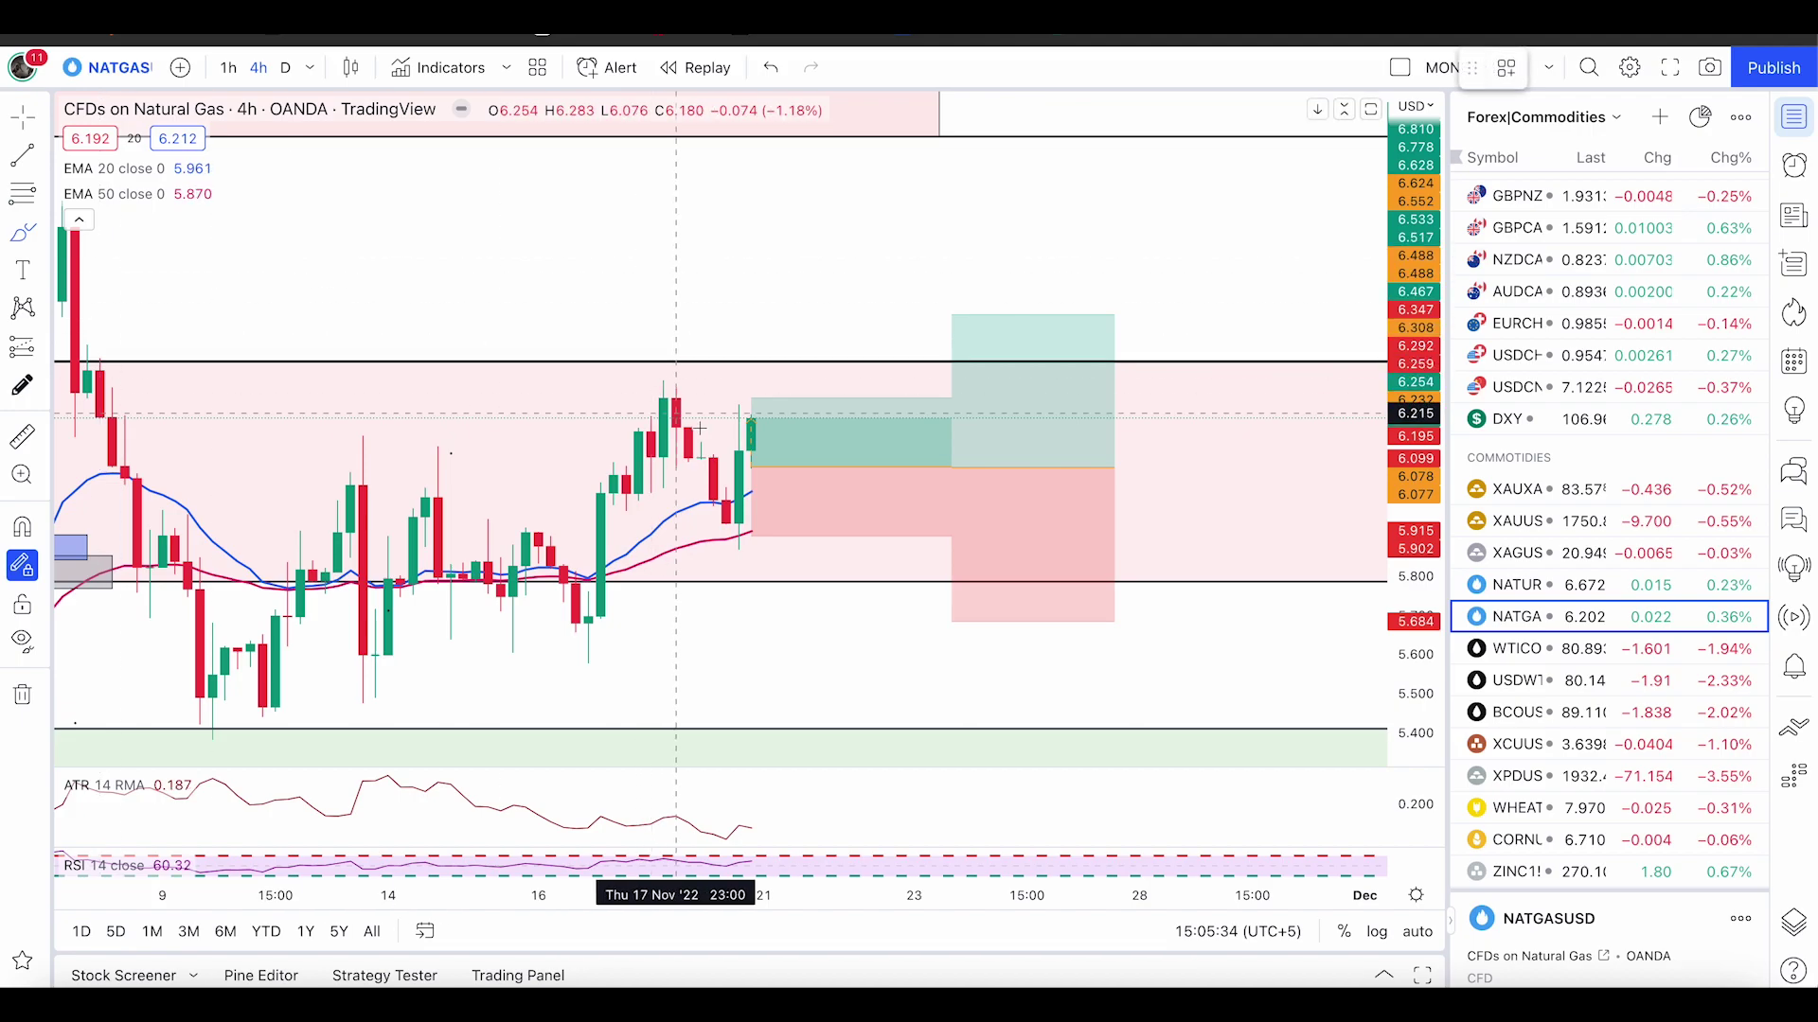
- Circle the pullback candles above the 50 EMA, brush along the rise from entry to first target, and undo both
mouse_move(758, 441)
left_mouse_down()
mouse_move(703, 487)
mouse_move(729, 554)
mouse_move(713, 441)
left_mouse_up()
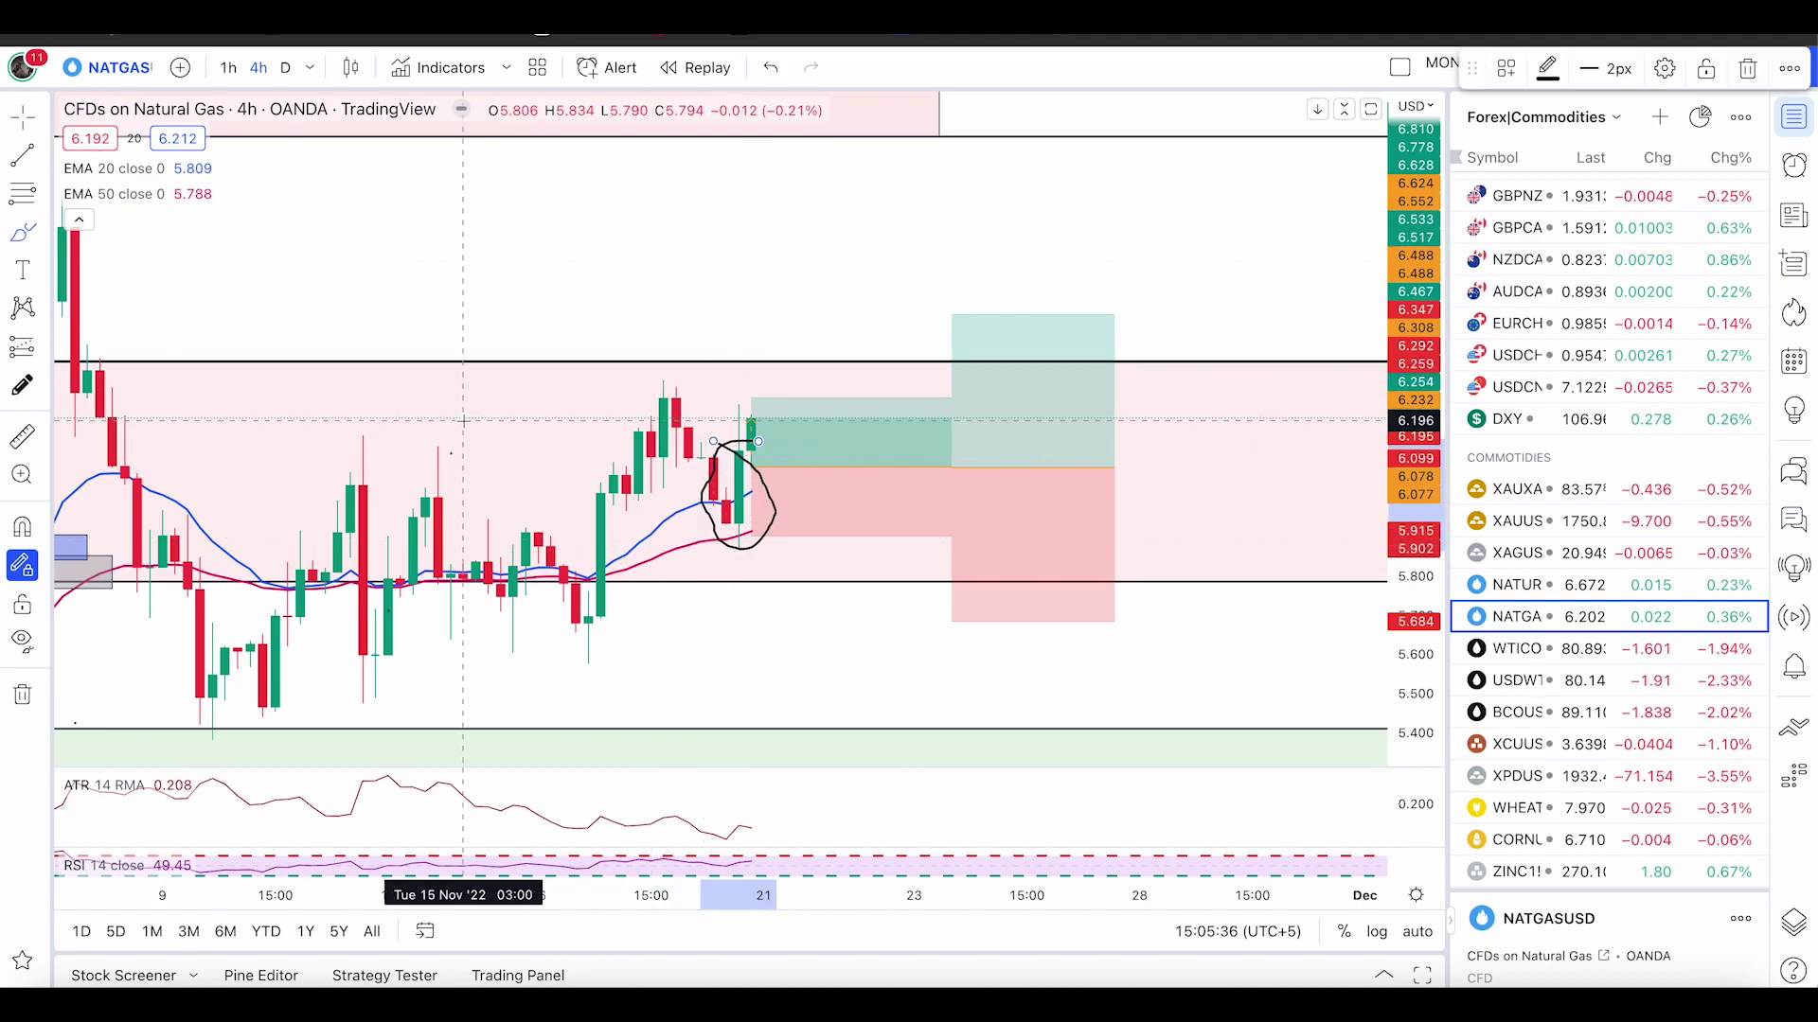
key("ctrl+z")
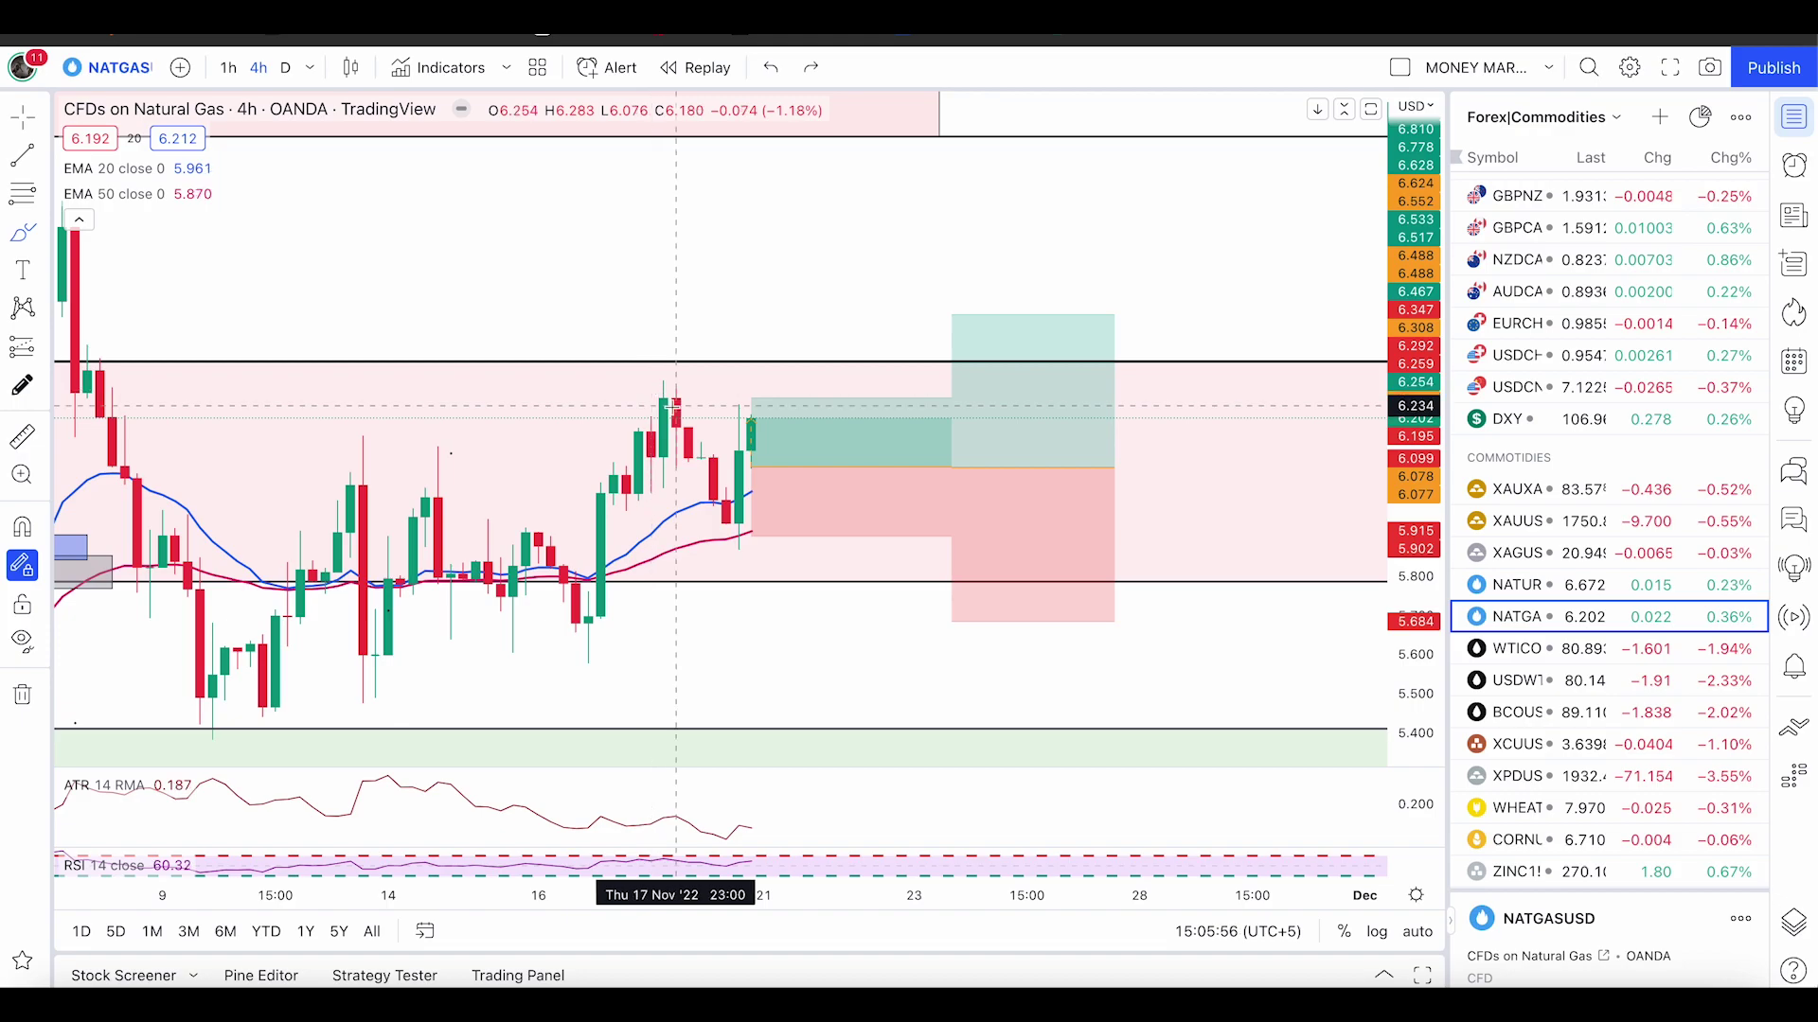
mouse_move(784, 464)
left_mouse_down()
mouse_move(754, 456)
mouse_move(711, 488)
mouse_move(727, 530)
mouse_move(750, 412)
mouse_move(776, 382)
left_mouse_up()
key("ctrl+z")
key("ctrl+z")
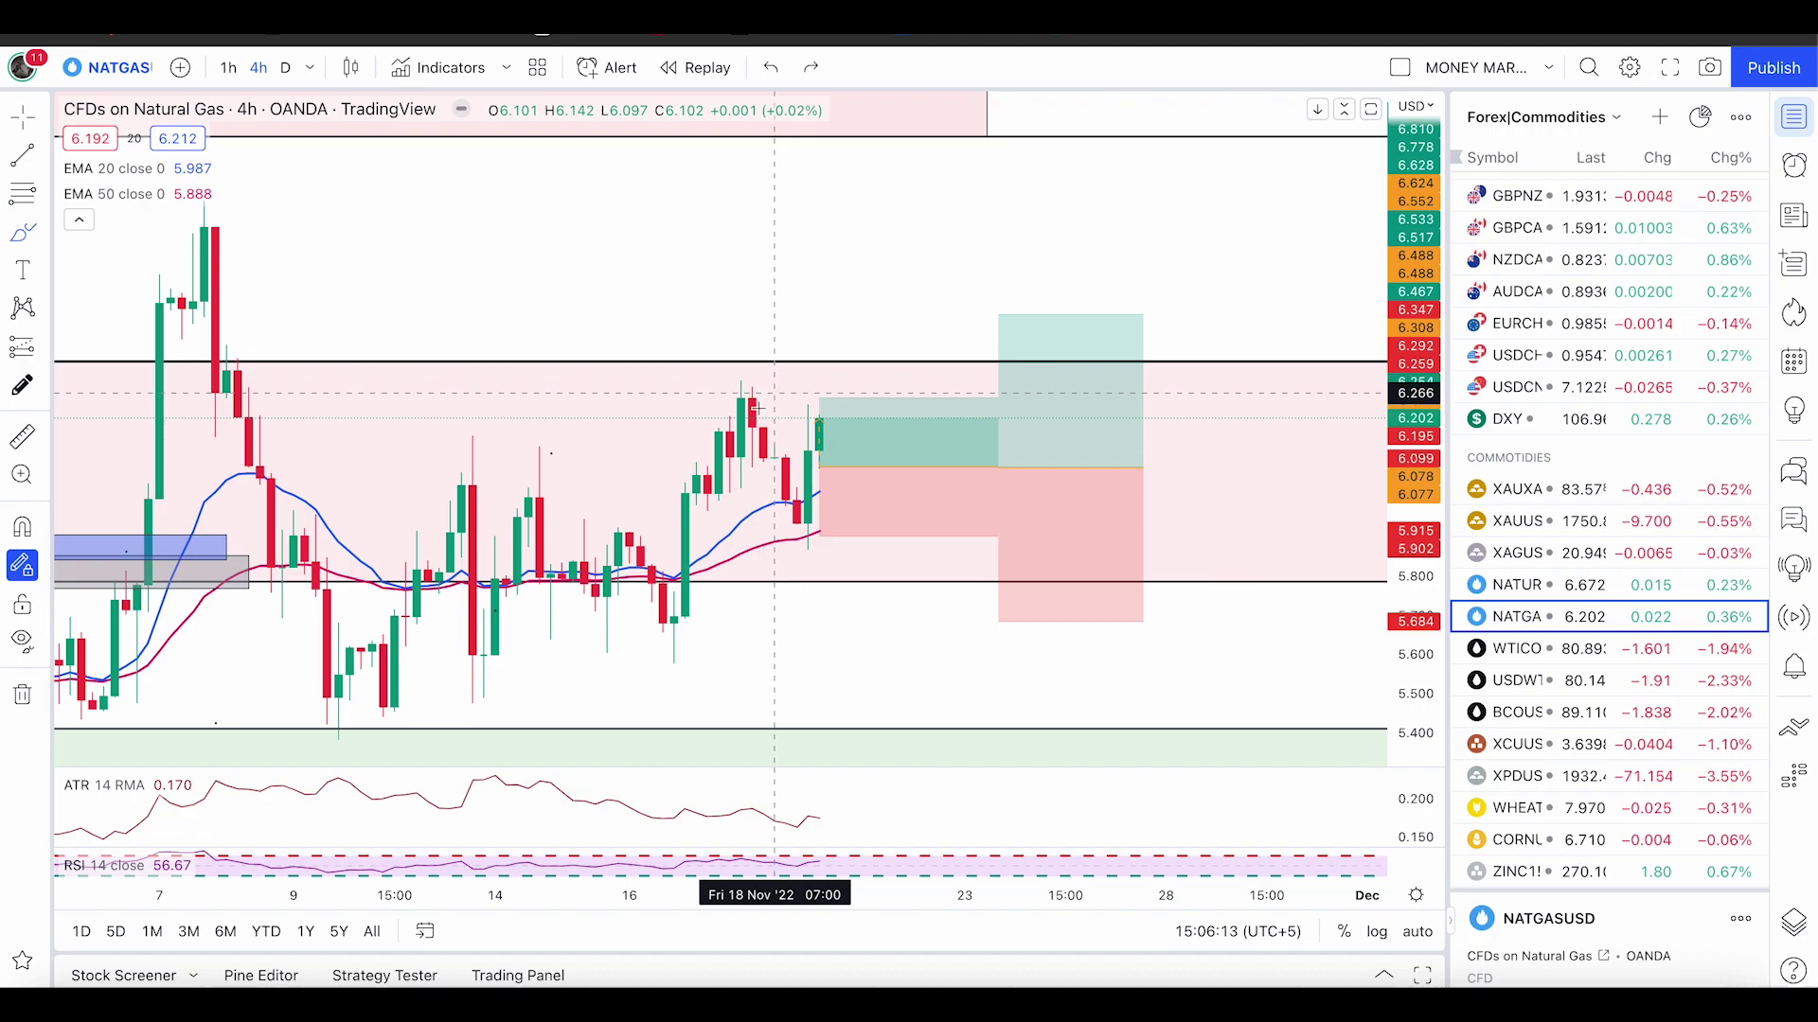
- Brush lines over the mid-November candles and the rise toward the 17 Nov high, undoing the strokes
left_click(42, 233)
mouse_move(558, 446)
left_mouse_down()
mouse_move(422, 456)
mouse_move(488, 490)
mouse_move(594, 471)
left_mouse_up()
key("ctrl+z")
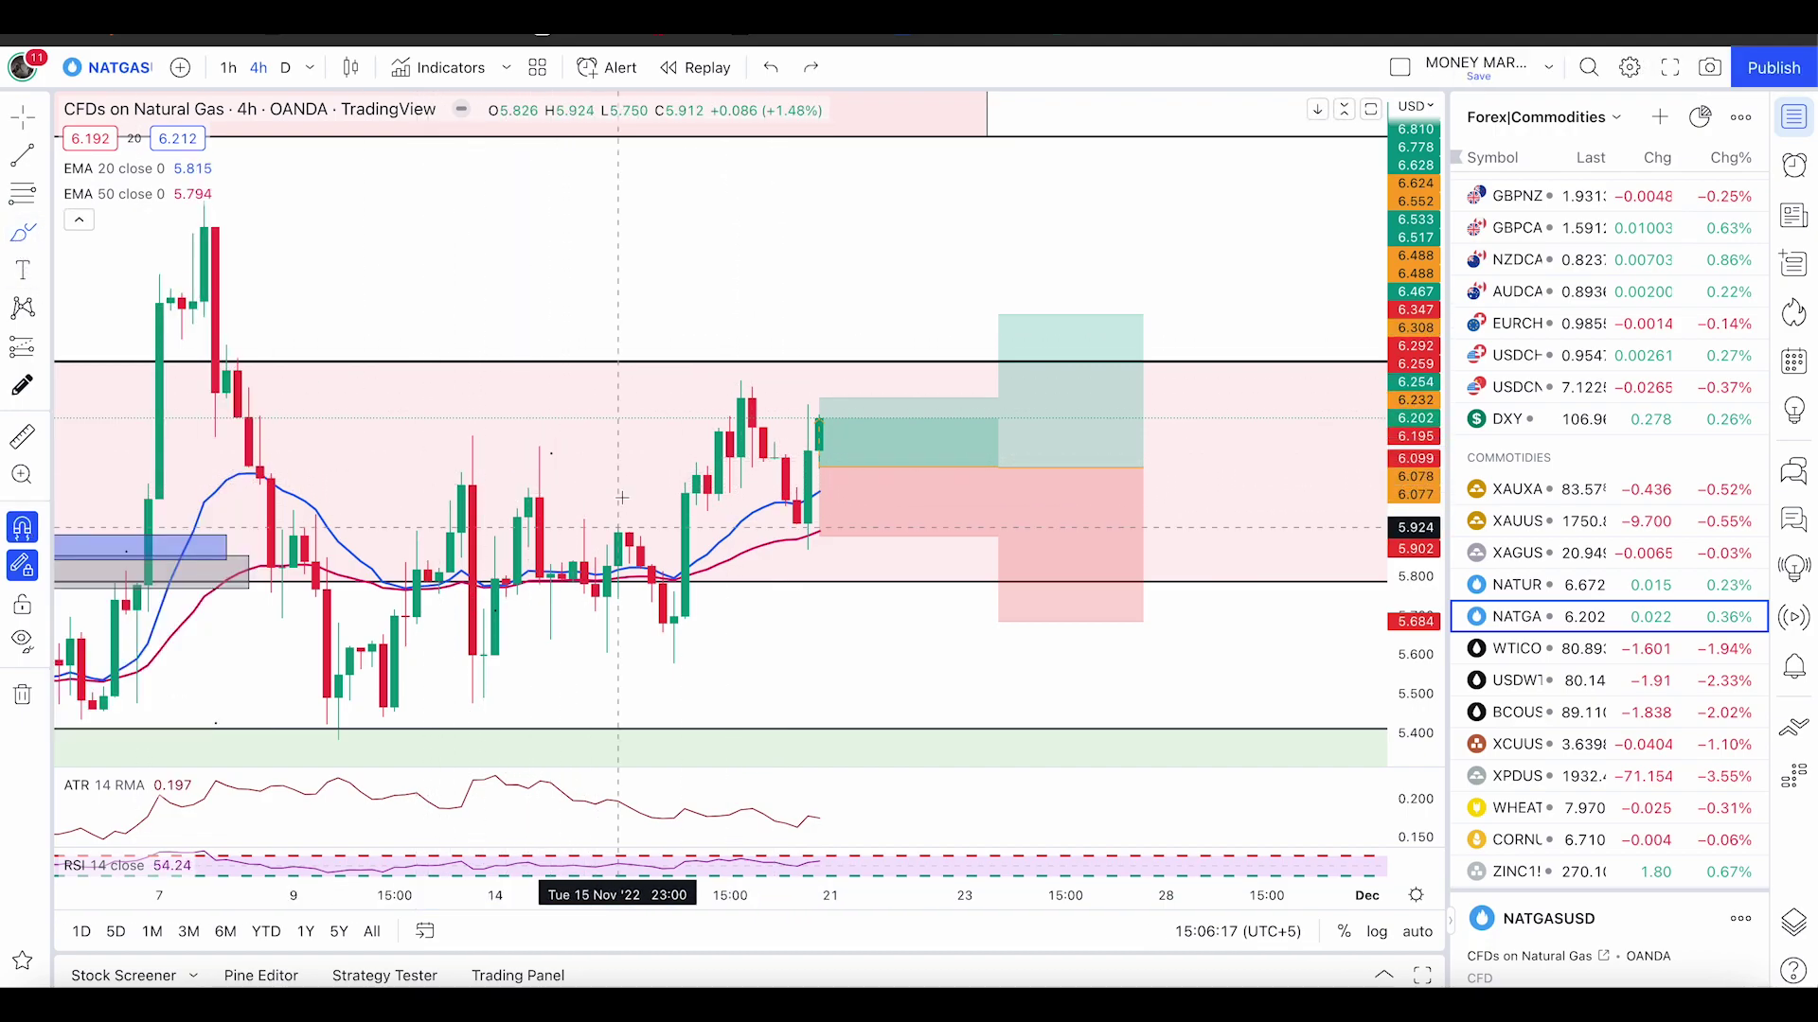
mouse_move(685, 511)
left_mouse_down()
mouse_move(729, 396)
mouse_move(788, 532)
mouse_move(805, 435)
mouse_move(785, 440)
mouse_move(825, 525)
mouse_move(774, 521)
mouse_move(779, 459)
mouse_move(804, 461)
left_mouse_up()
key("super+z")
key("super+z")
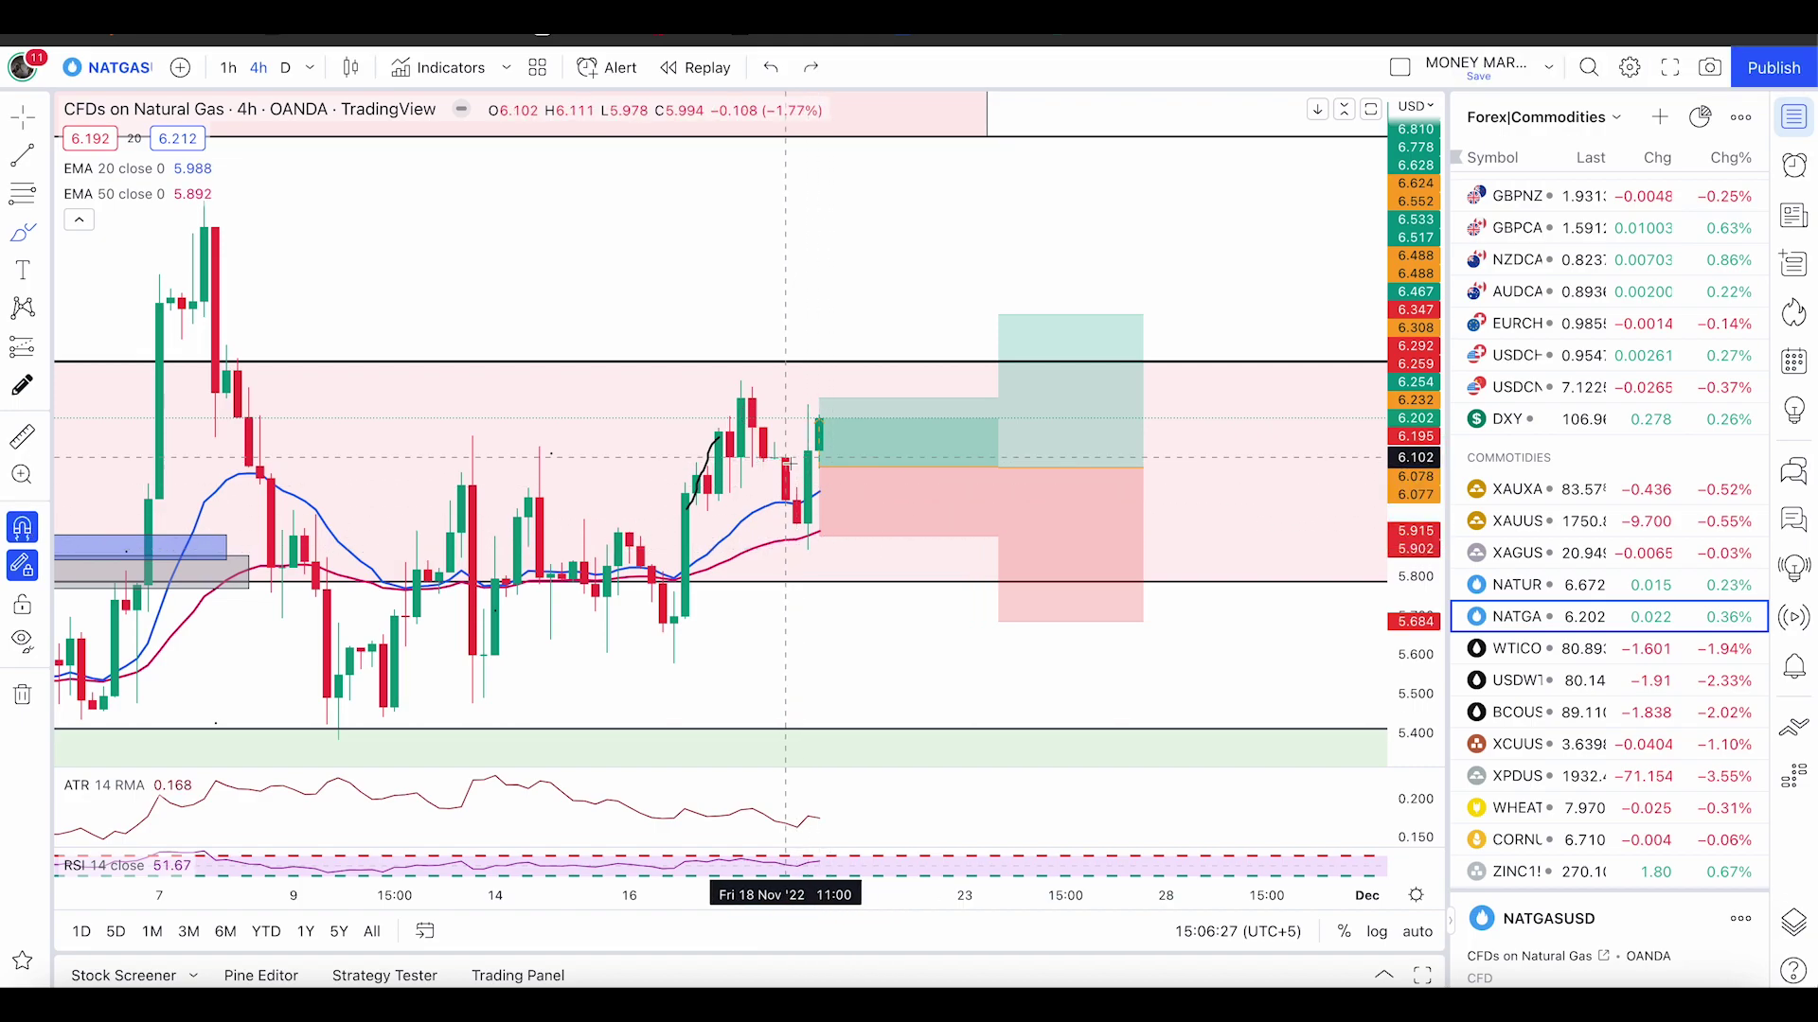
- Brush a mark at the 17 Nov high and a line down along the pullback to the 18 Nov low
left_click_drag(710, 413, 752, 376)
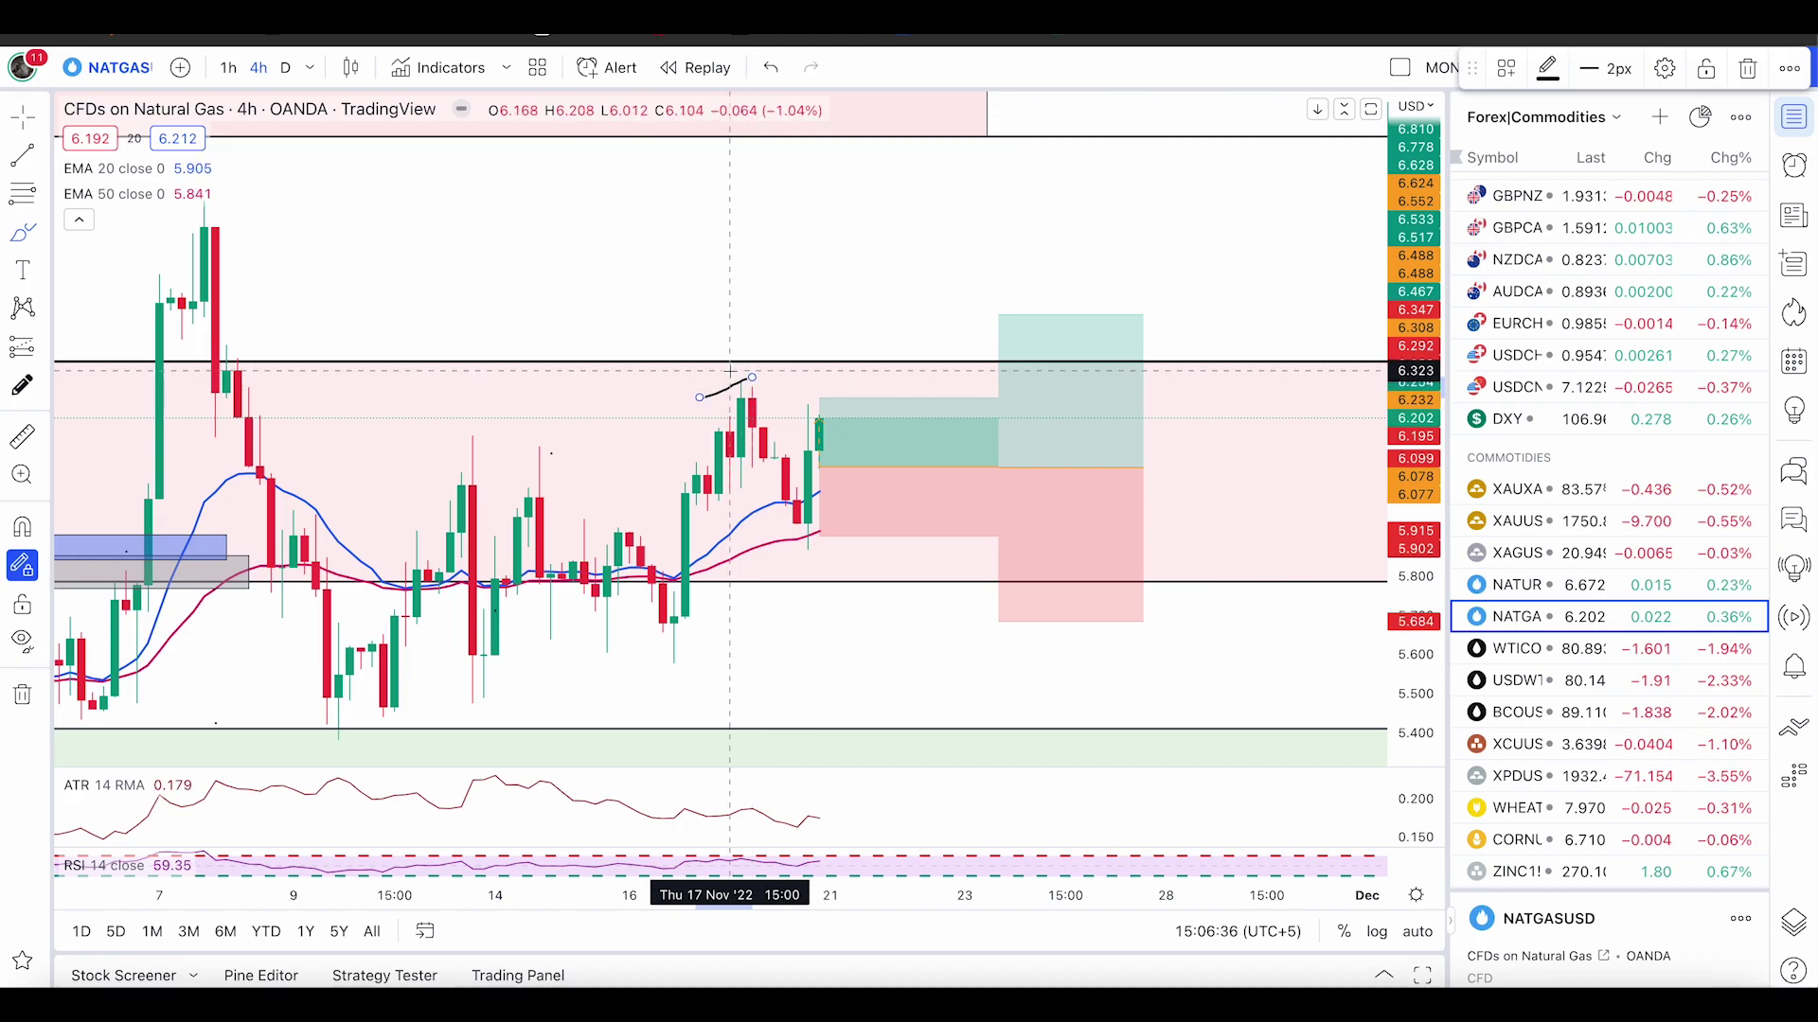
left_click_drag(730, 371, 797, 511)
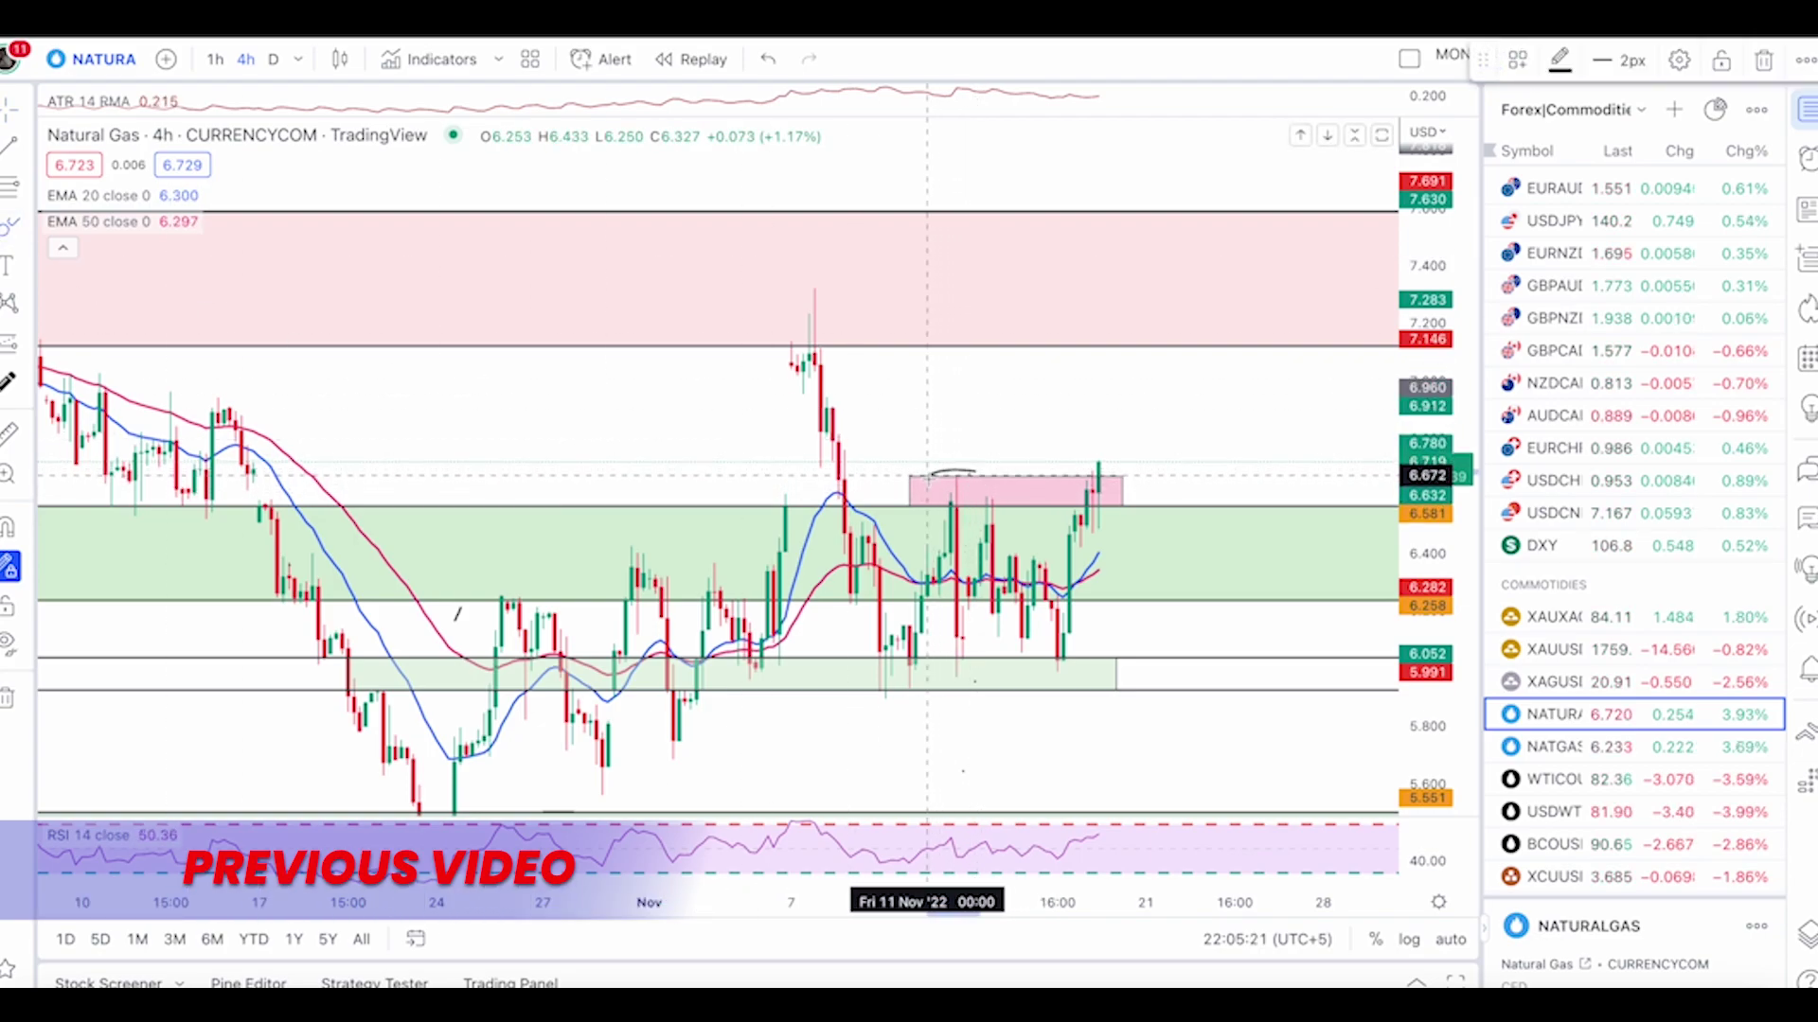
- Brush a short mark at the latest candle's high above NATURALGAS's pink zone, undoing the other strokes around the zone
left_click_drag(1085, 463, 1122, 465)
mouse_move(960, 468)
left_mouse_down()
mouse_move(946, 484)
mouse_move(957, 467)
mouse_move(1075, 500)
mouse_move(1090, 417)
left_mouse_up()
key("ctrl+z")
scroll(1056, 487, "up", 2)
key("ctrl+z")
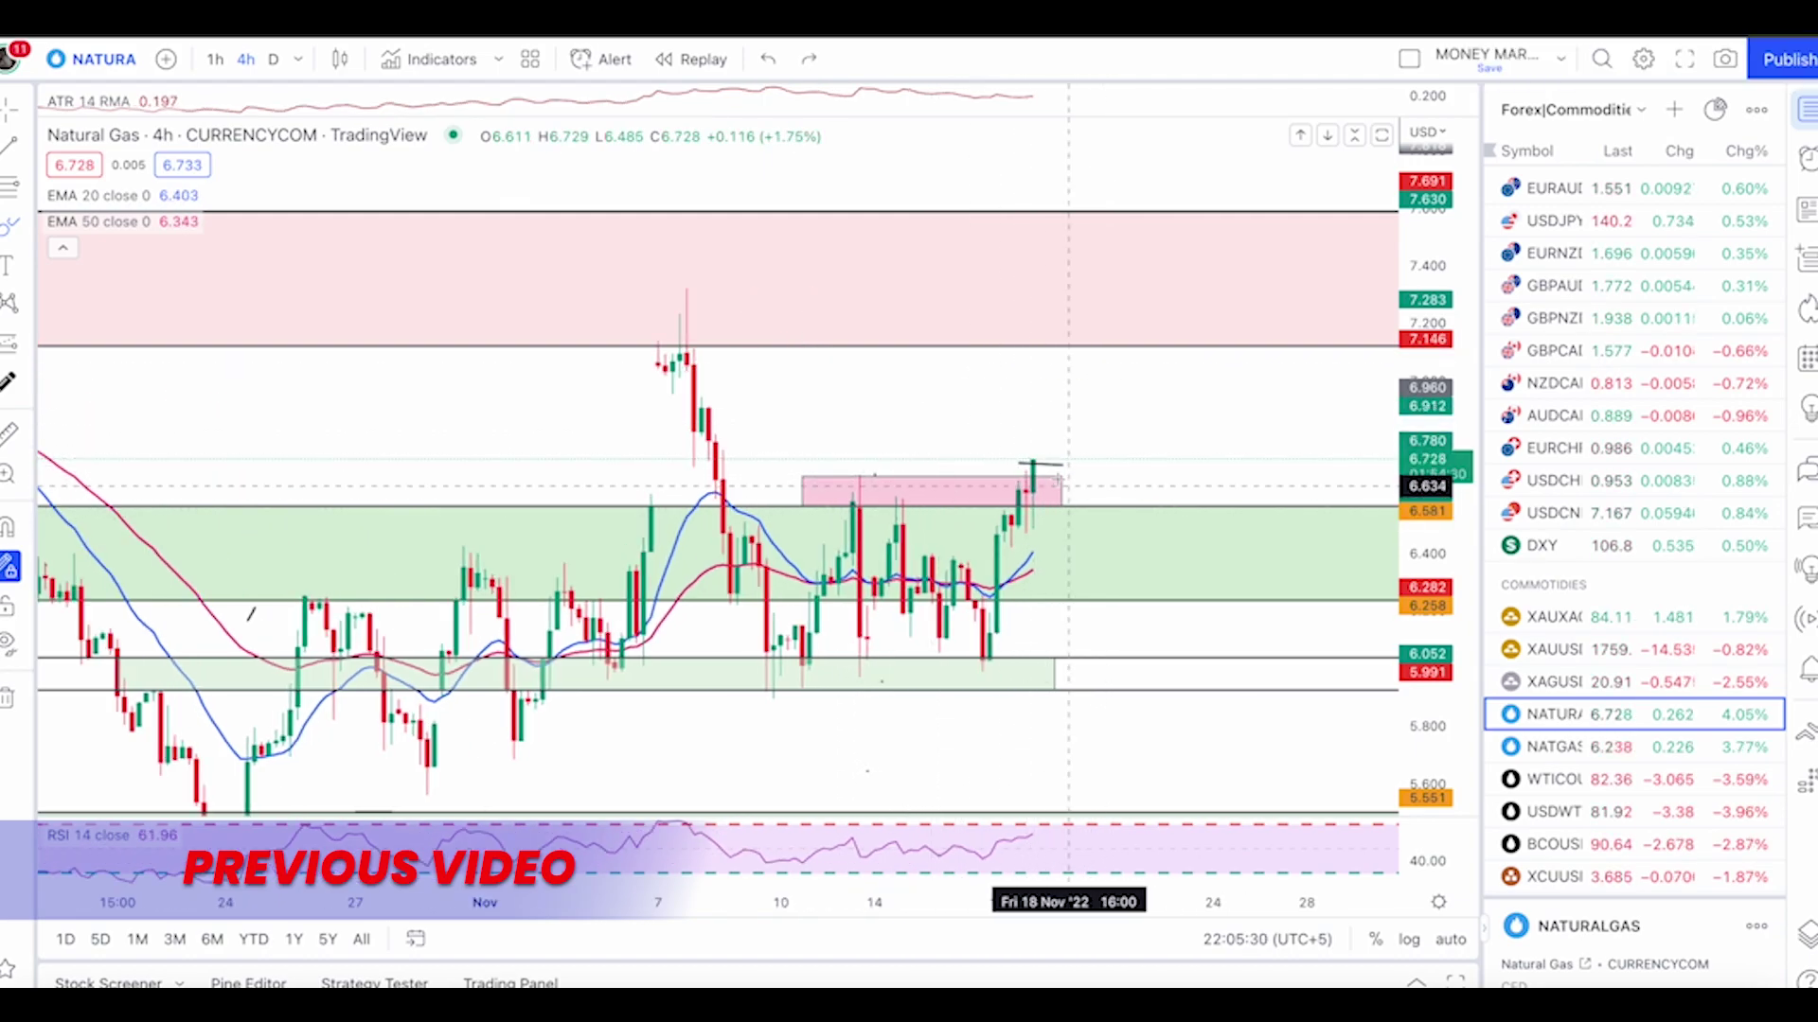
- Remove the short brush mark above the pink zone's end on the NATURALGAS 4-hour chart
left_click_drag(899, 325, 1097, 315)
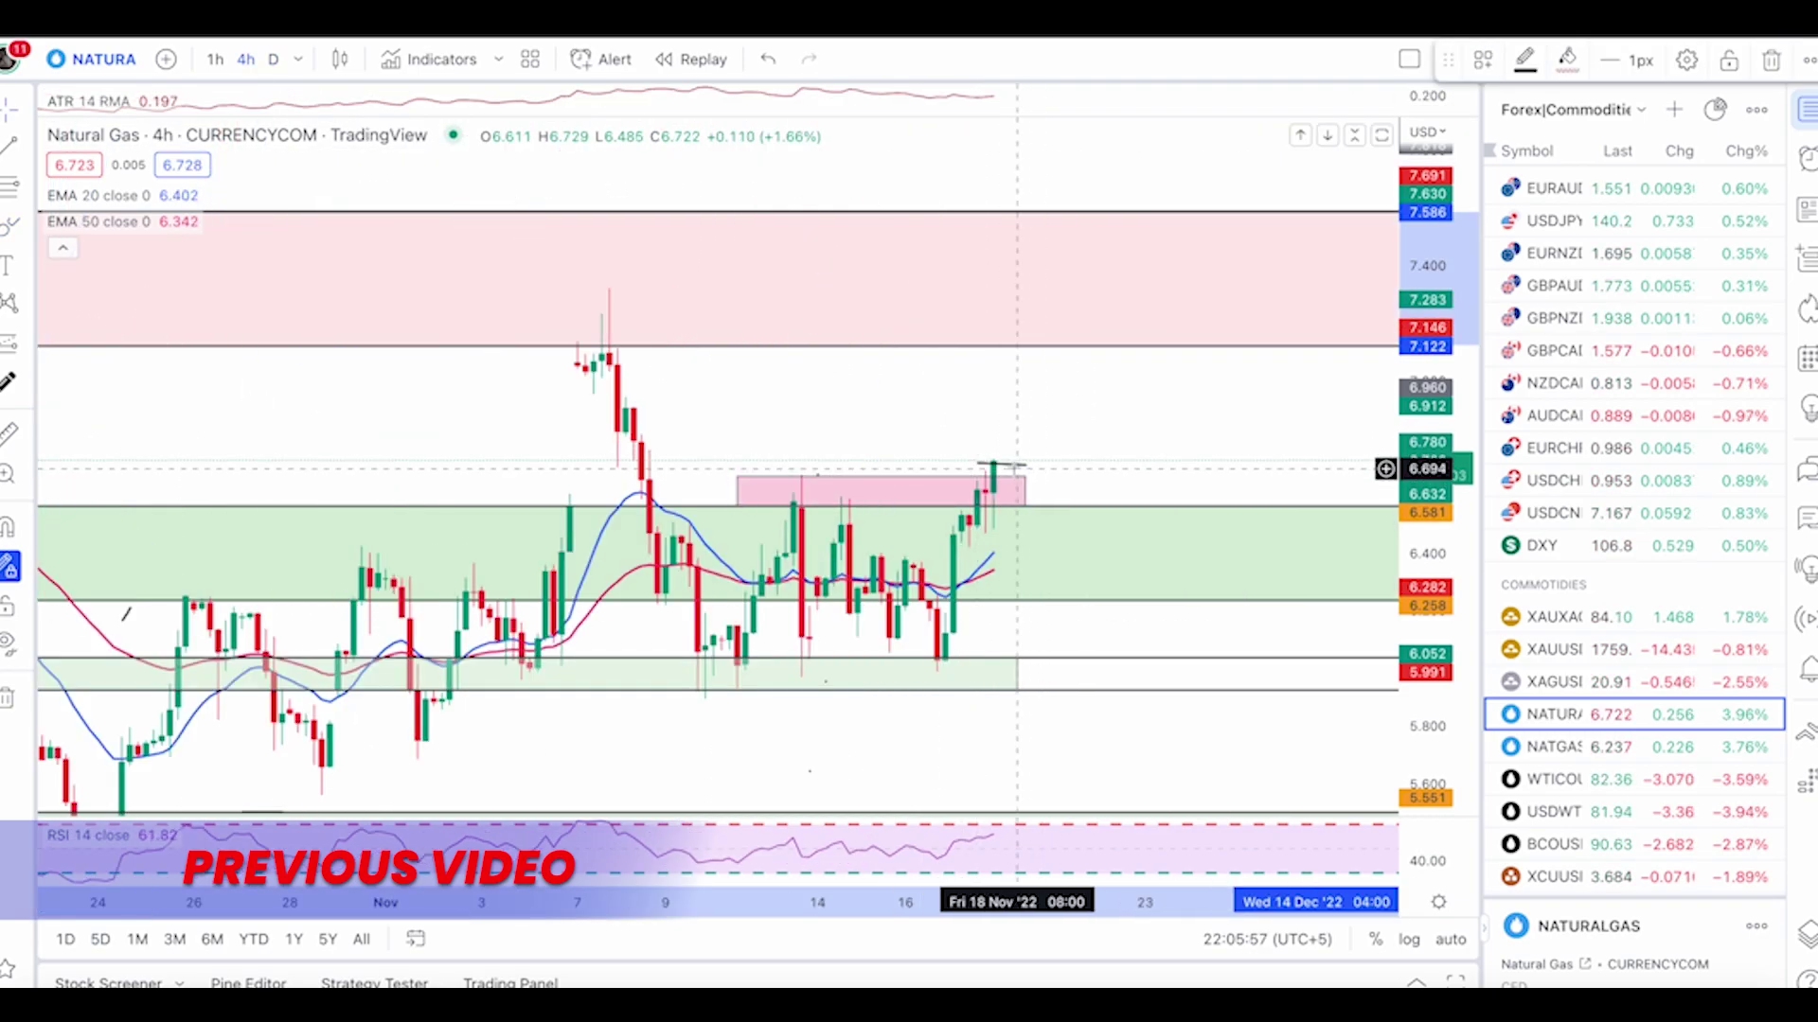
right_click(1016, 467)
left_click(1088, 791)
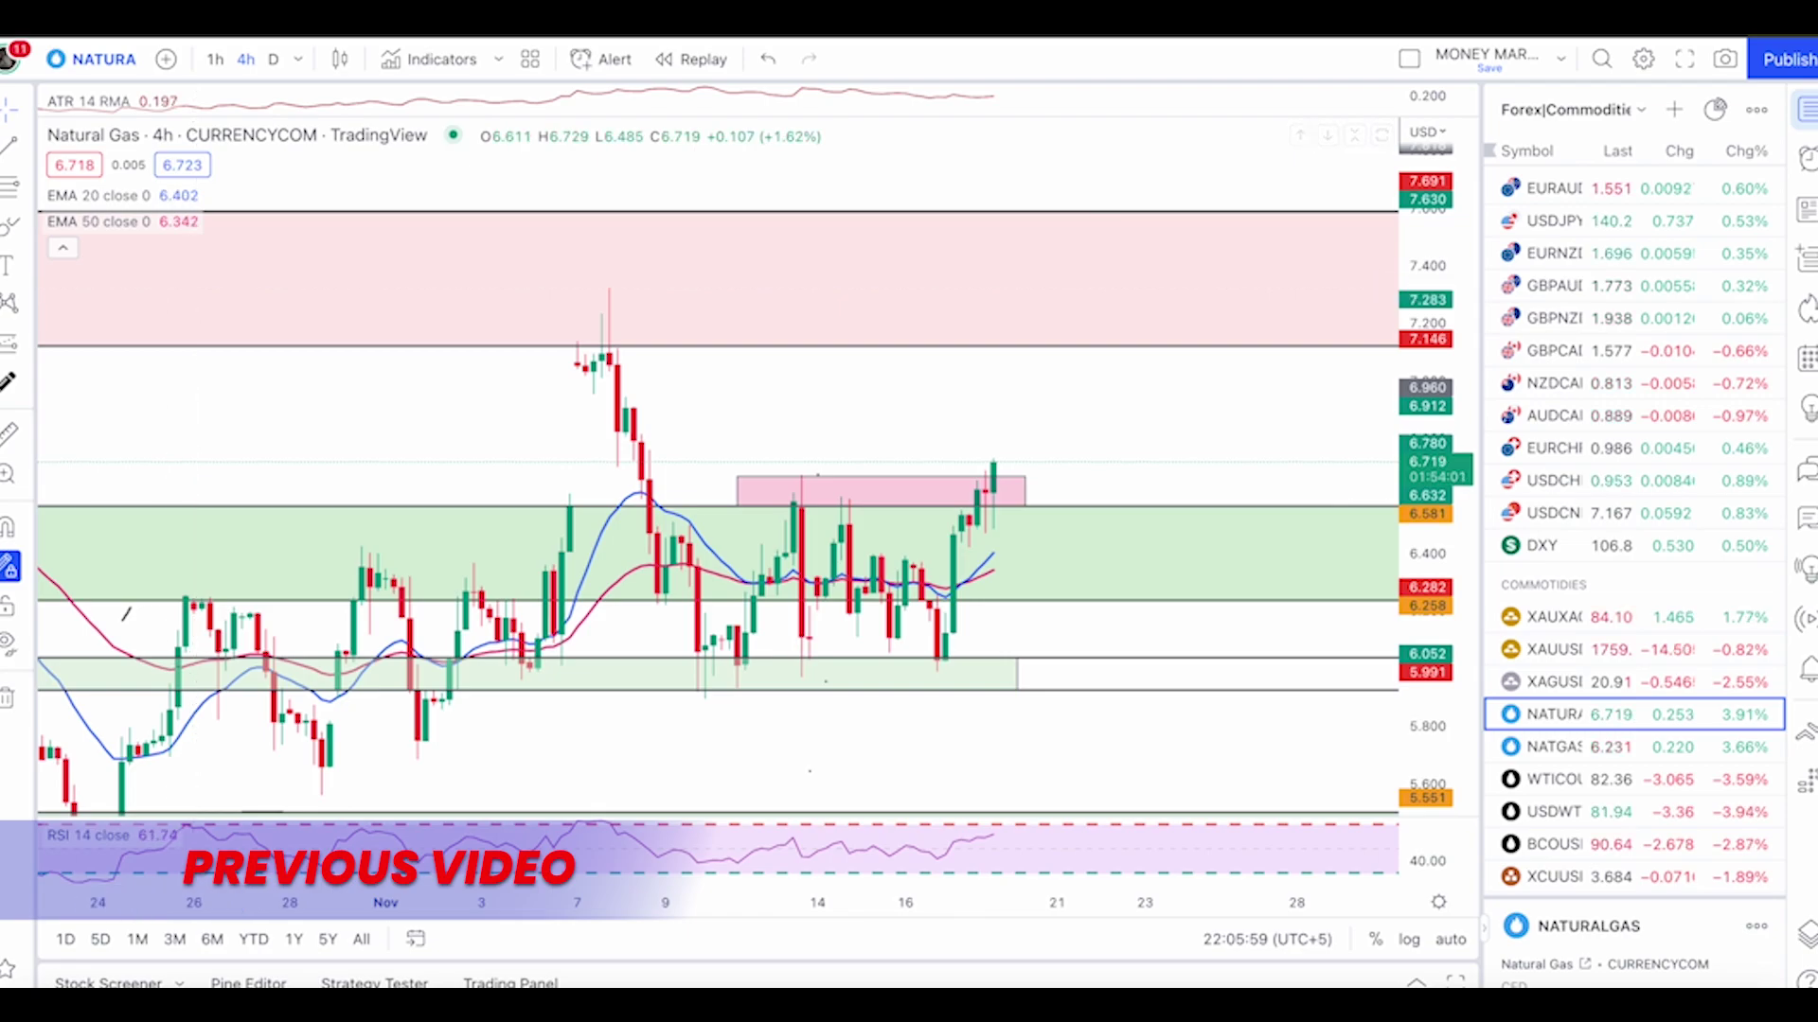
- Brush a projected pullback from the latest candle through the pink zone and a renewed rise, undoing the strokes
left_click(5, 229)
mouse_move(990, 463)
left_mouse_down()
mouse_move(1036, 547)
mouse_move(1089, 434)
left_mouse_up()
key("ctrl+z")
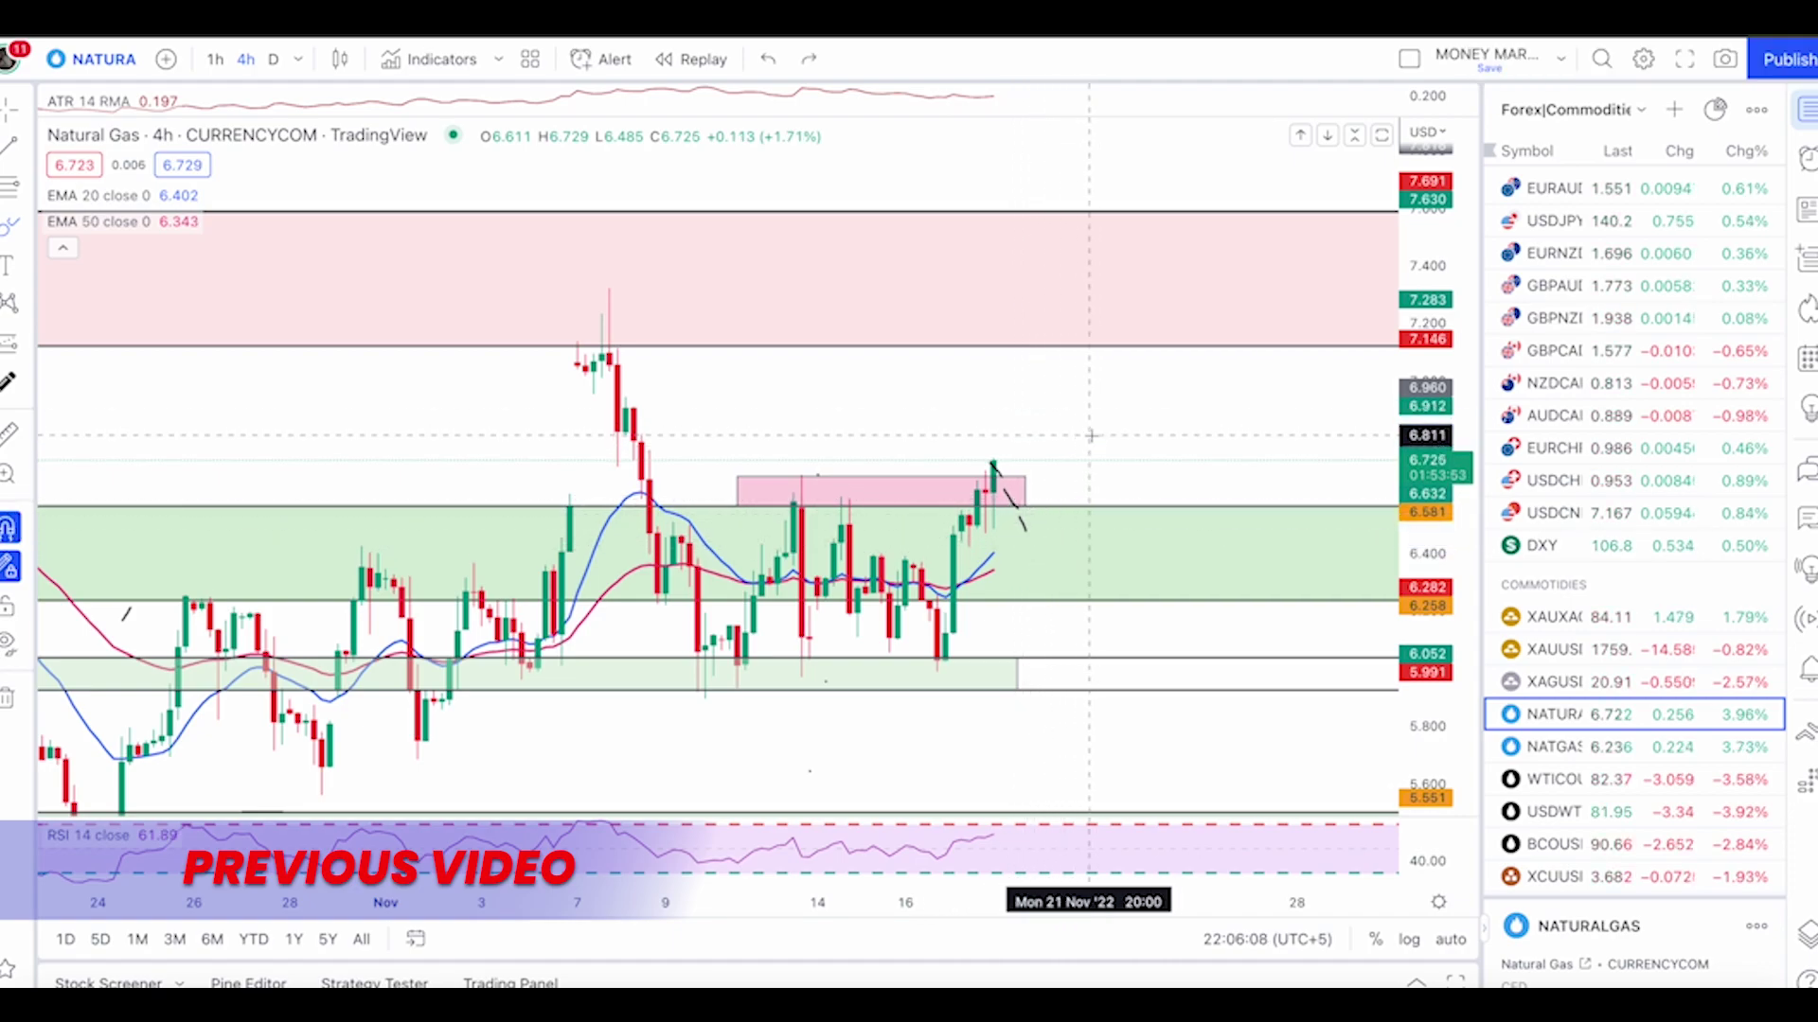
key("ctrl+z")
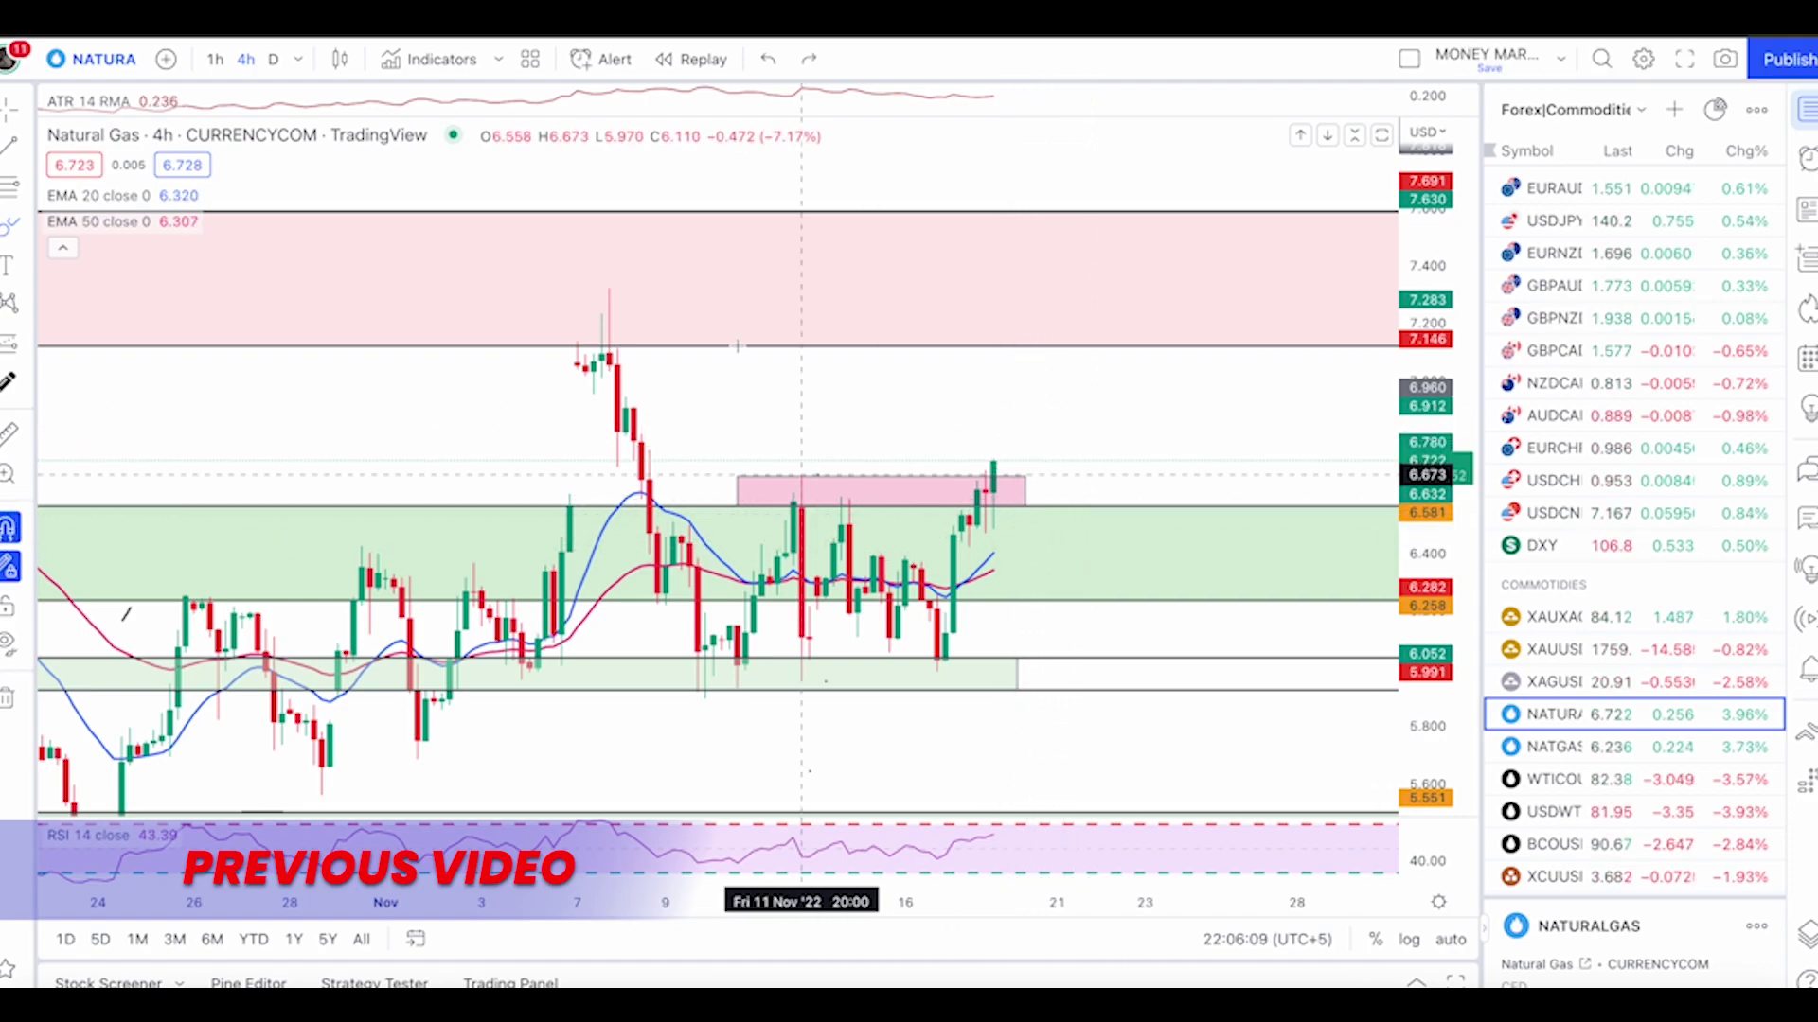
- Switch NATURALGAS to the daily timeframe, circle the latest candle at the 50 EMA, and undo the drawing
left_click(281, 65)
left_click(273, 60)
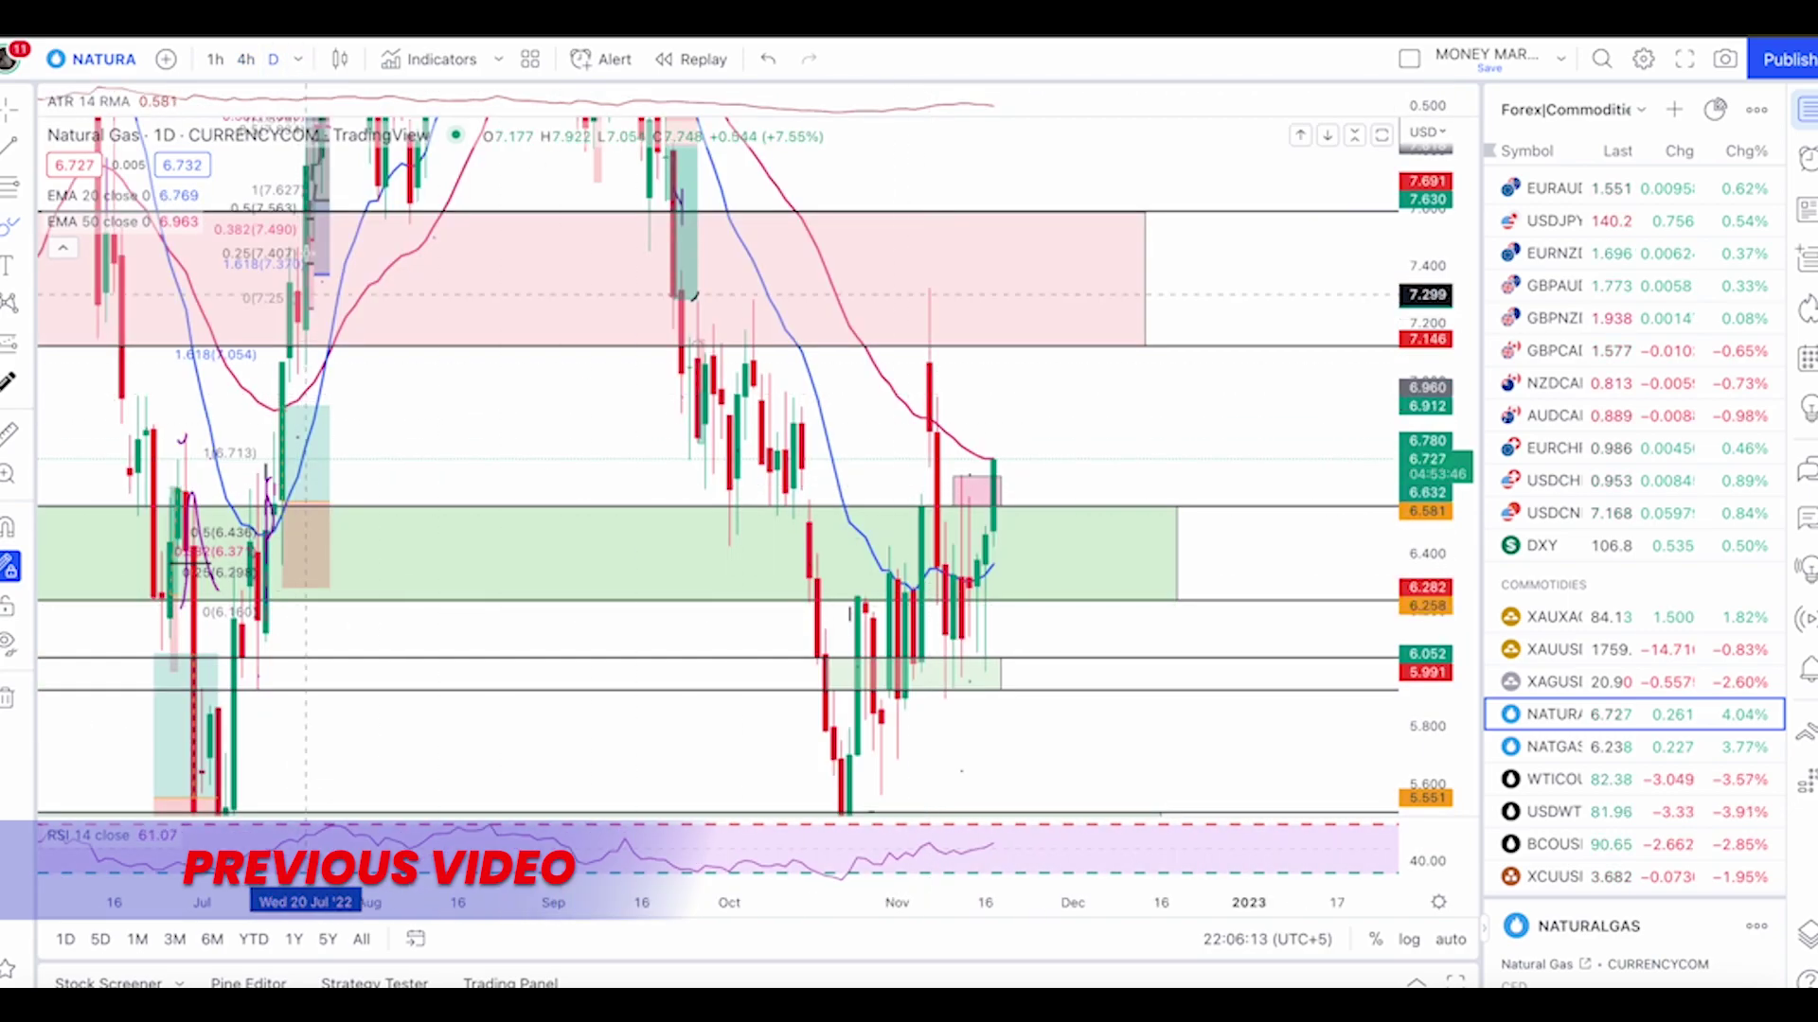
left_click_drag(989, 440, 938, 436)
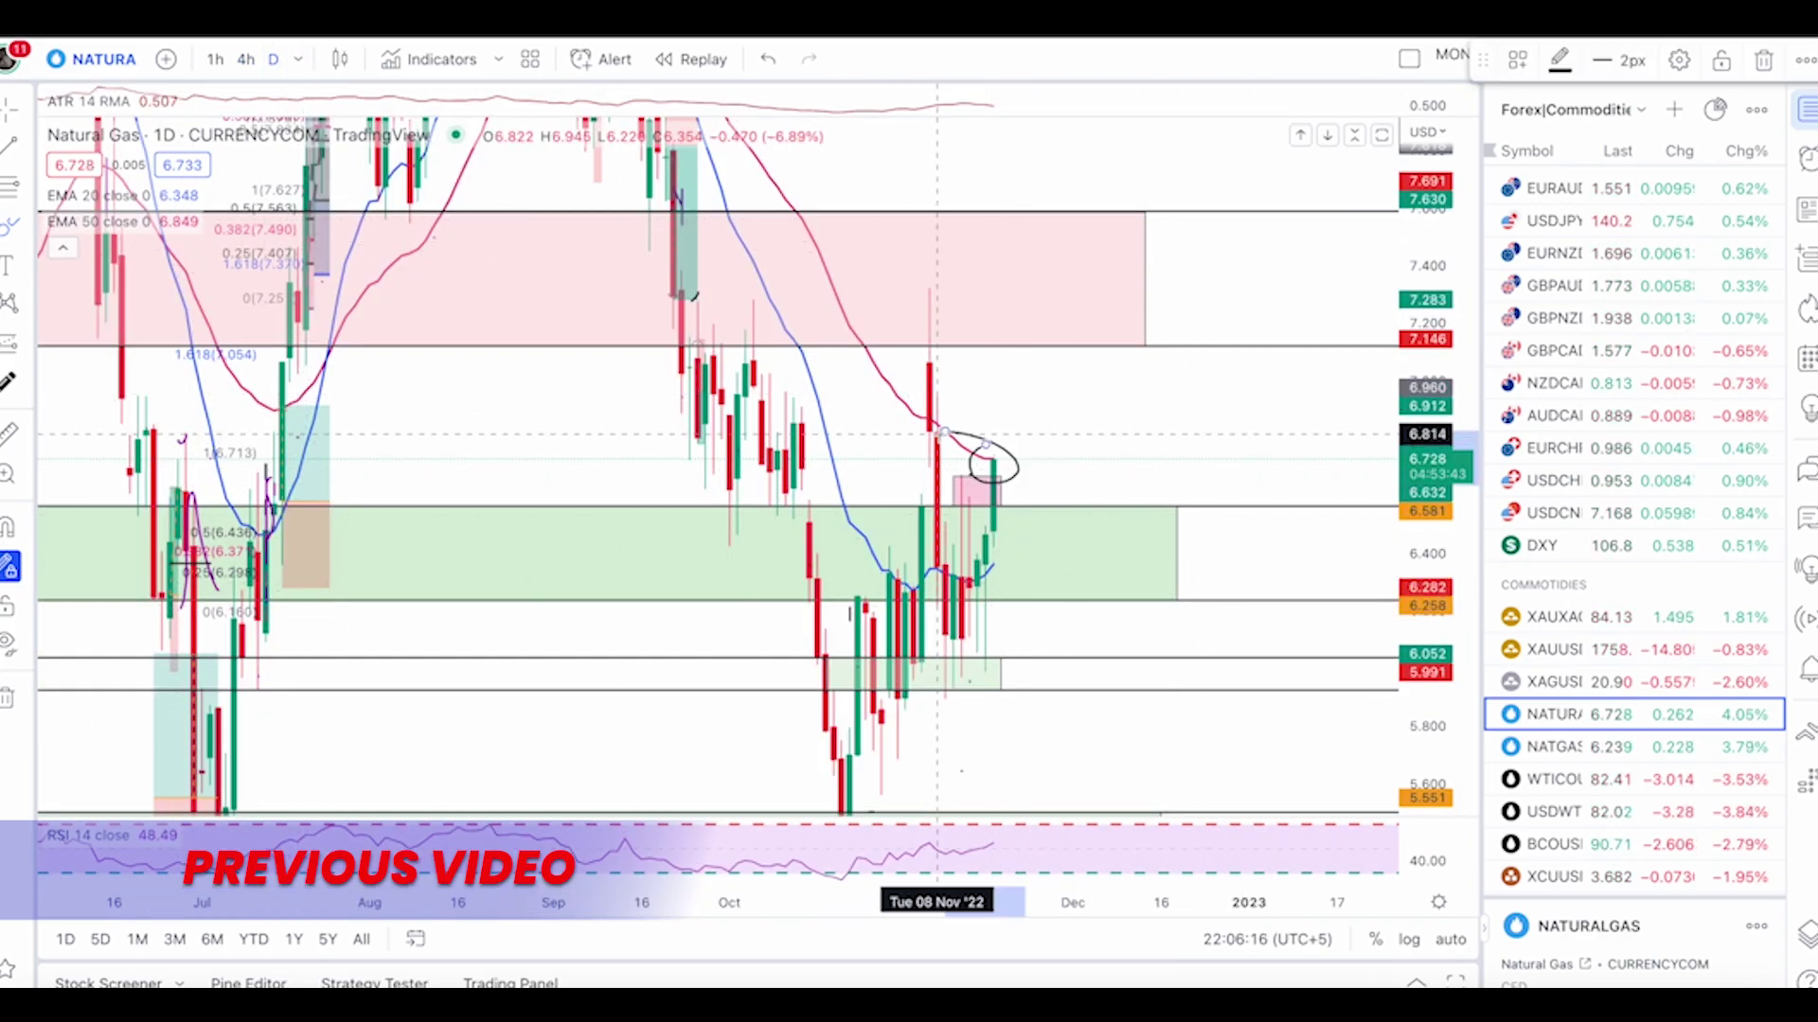
key("ctrl+z")
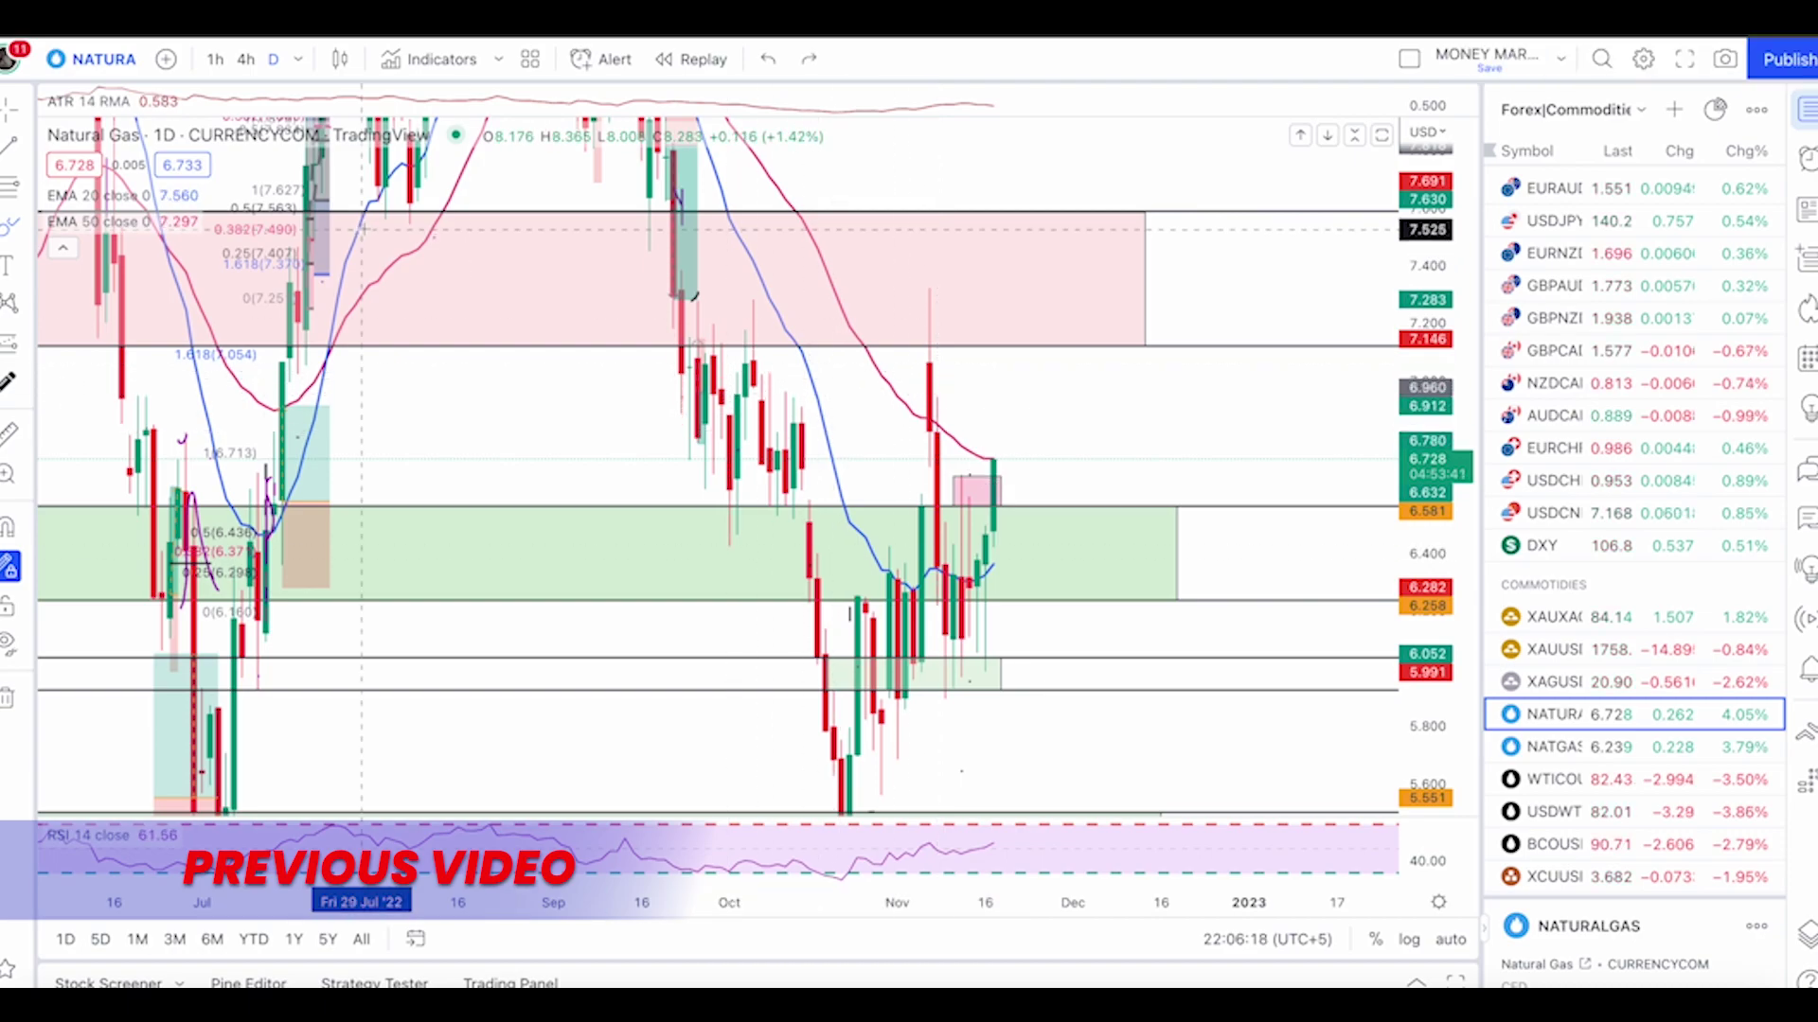
- Return NATURALGAS to the 4-hour timeframe, brush a projected dip into the green zone and rebound, and undo it
left_click(247, 61)
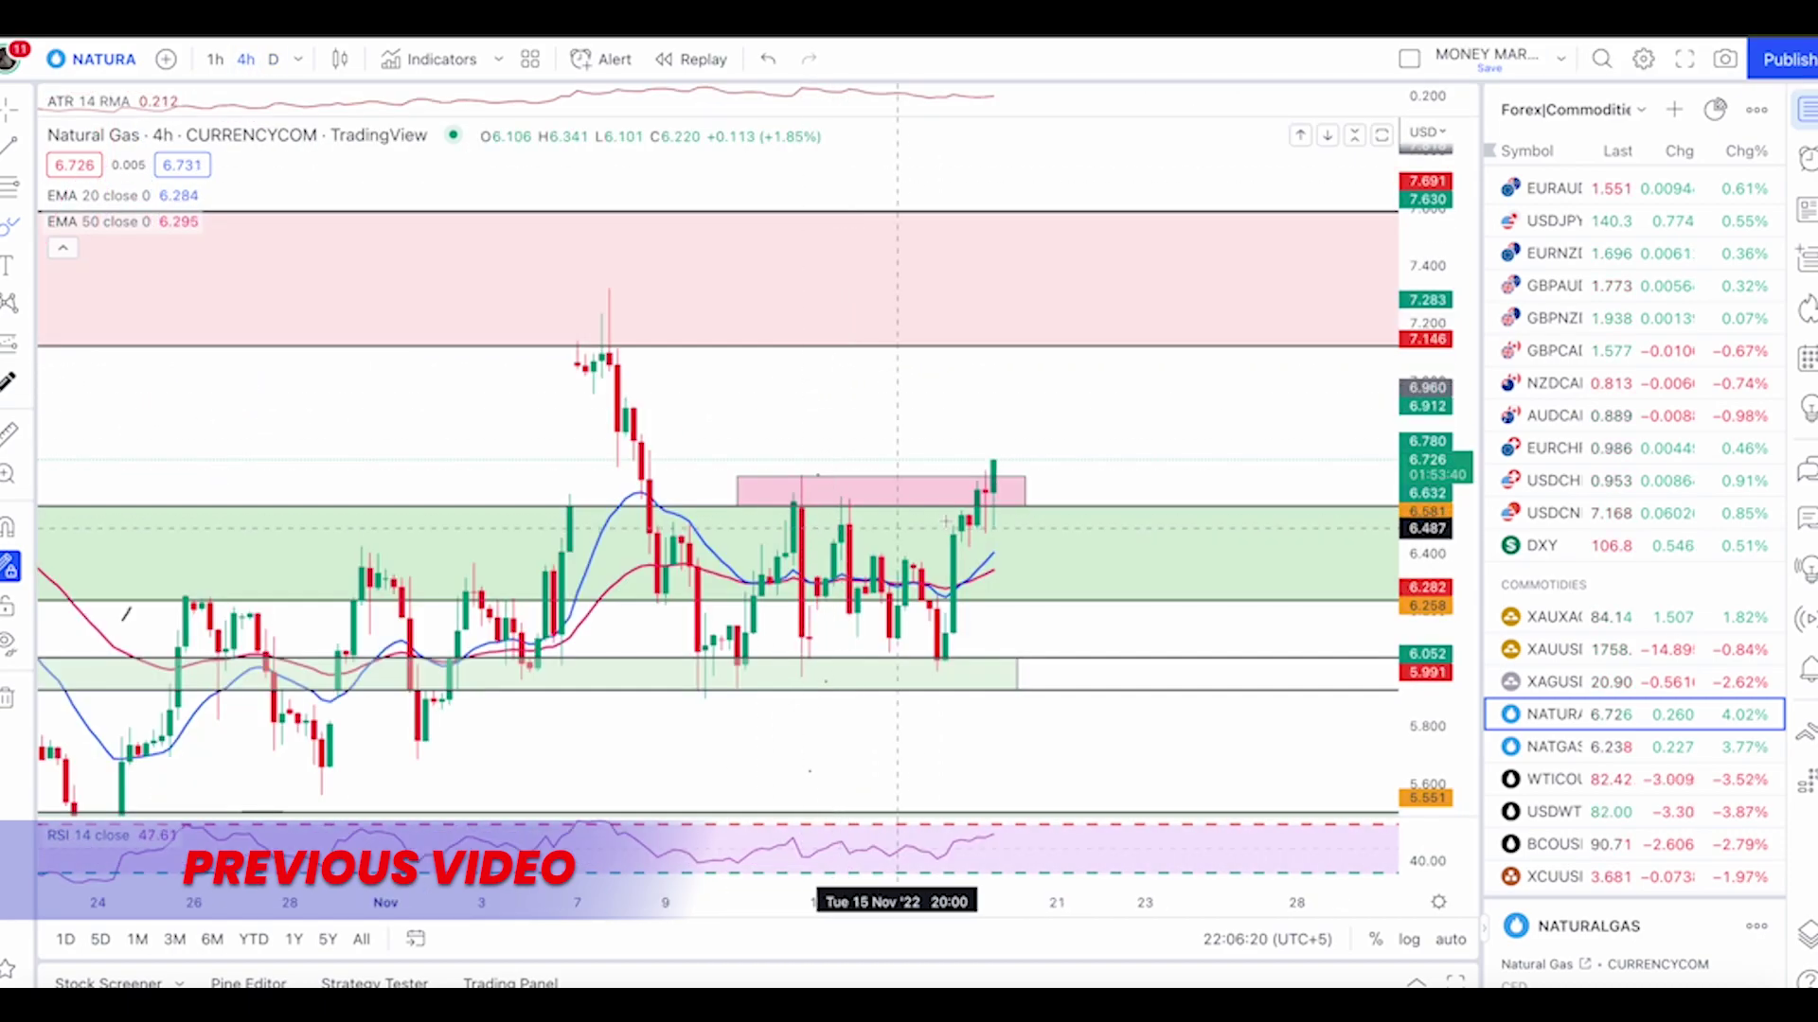
mouse_move(991, 466)
left_mouse_down()
mouse_move(1039, 566)
mouse_move(1110, 437)
mouse_move(1138, 442)
left_mouse_up()
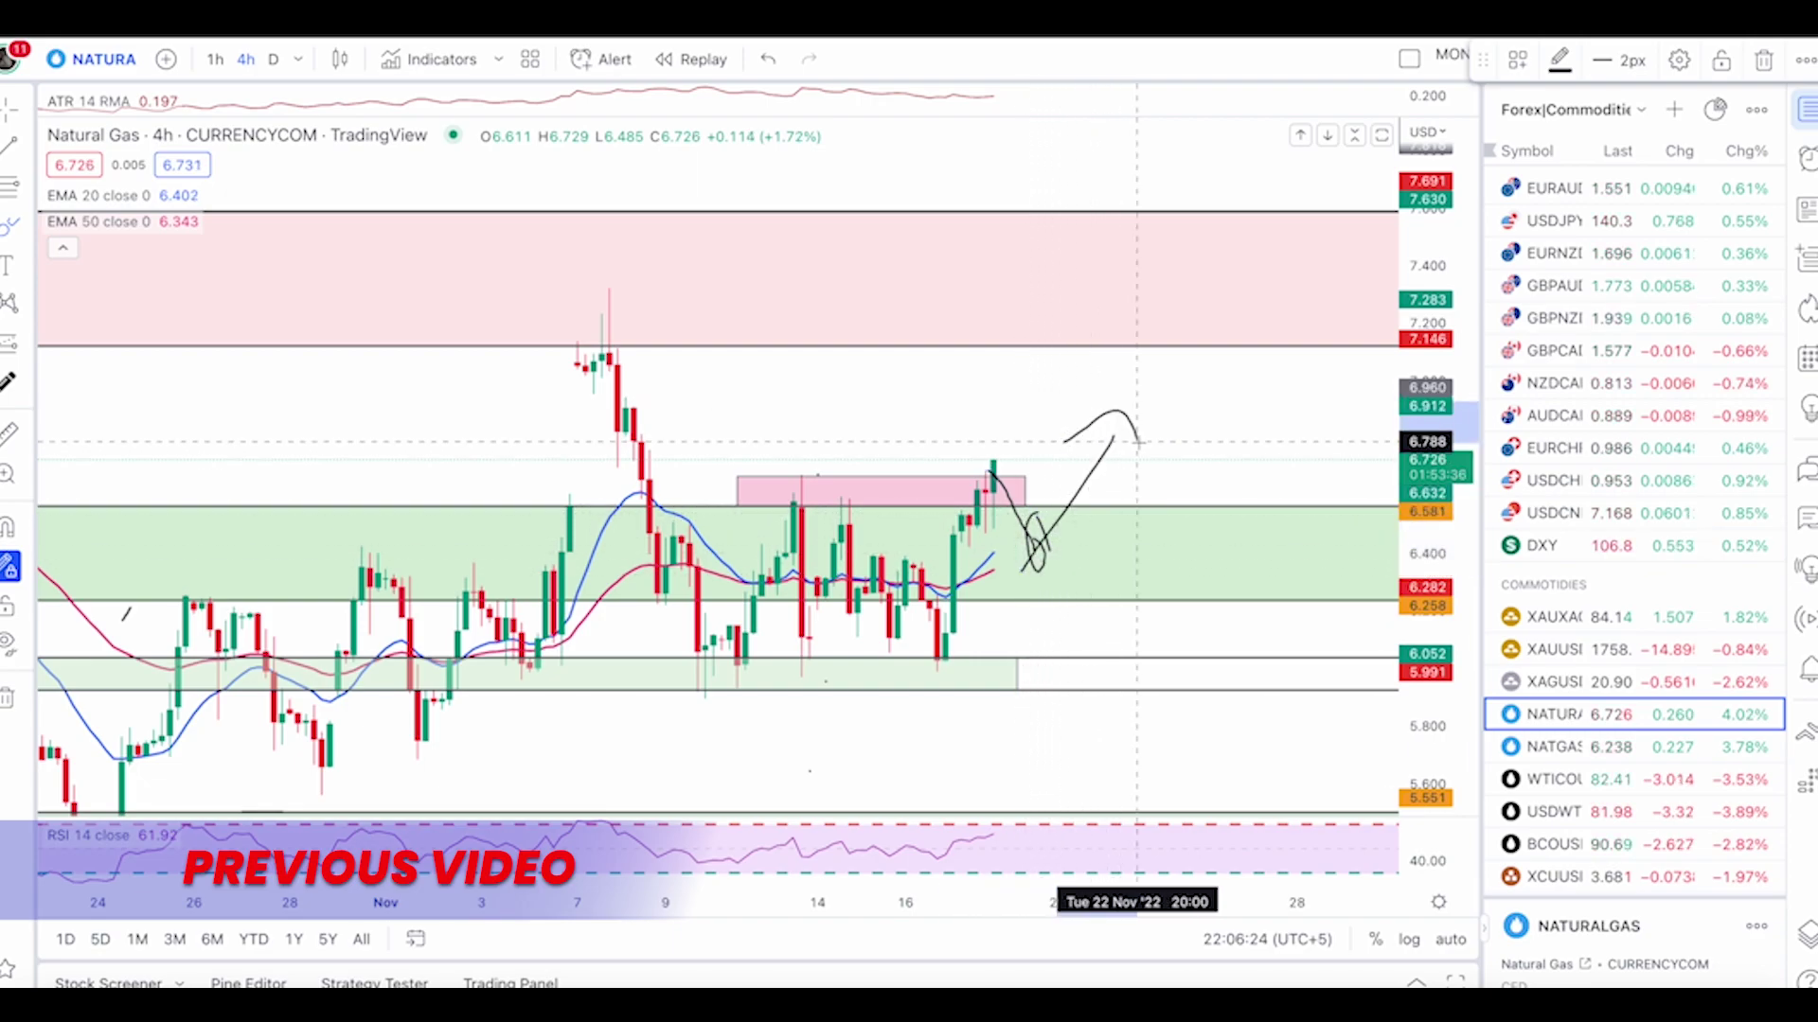
key("ctrl+z")
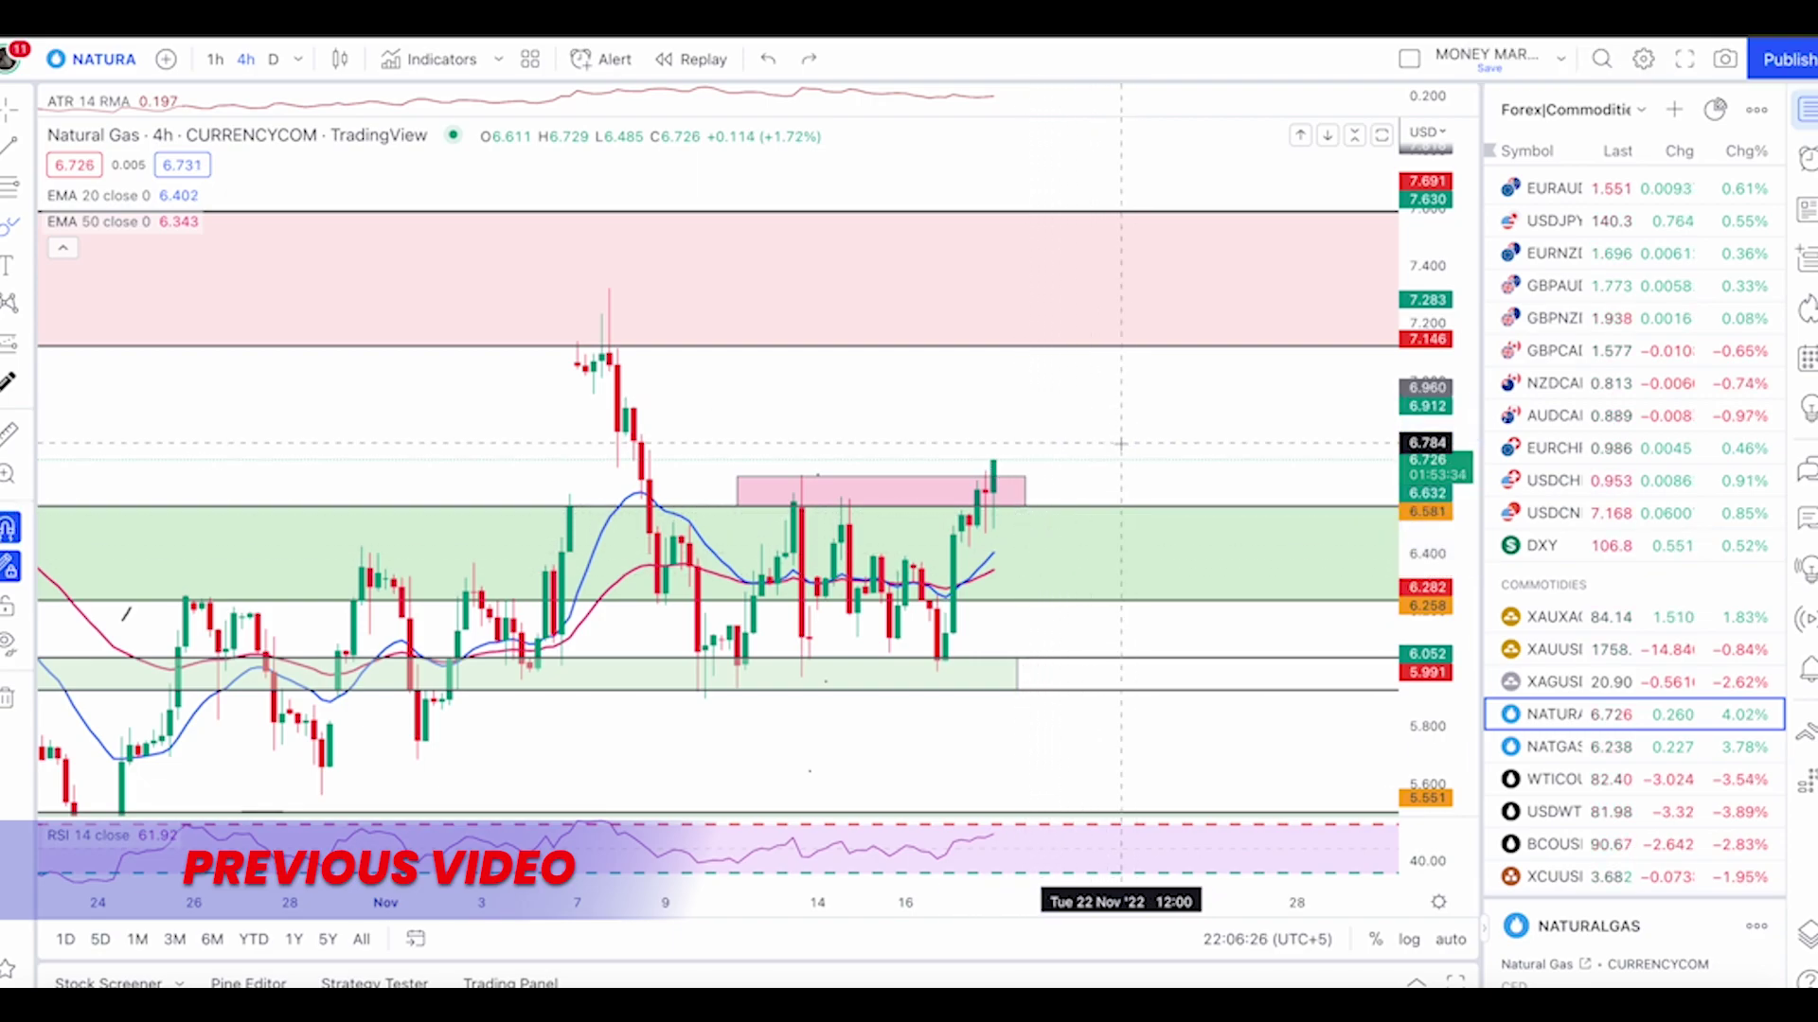
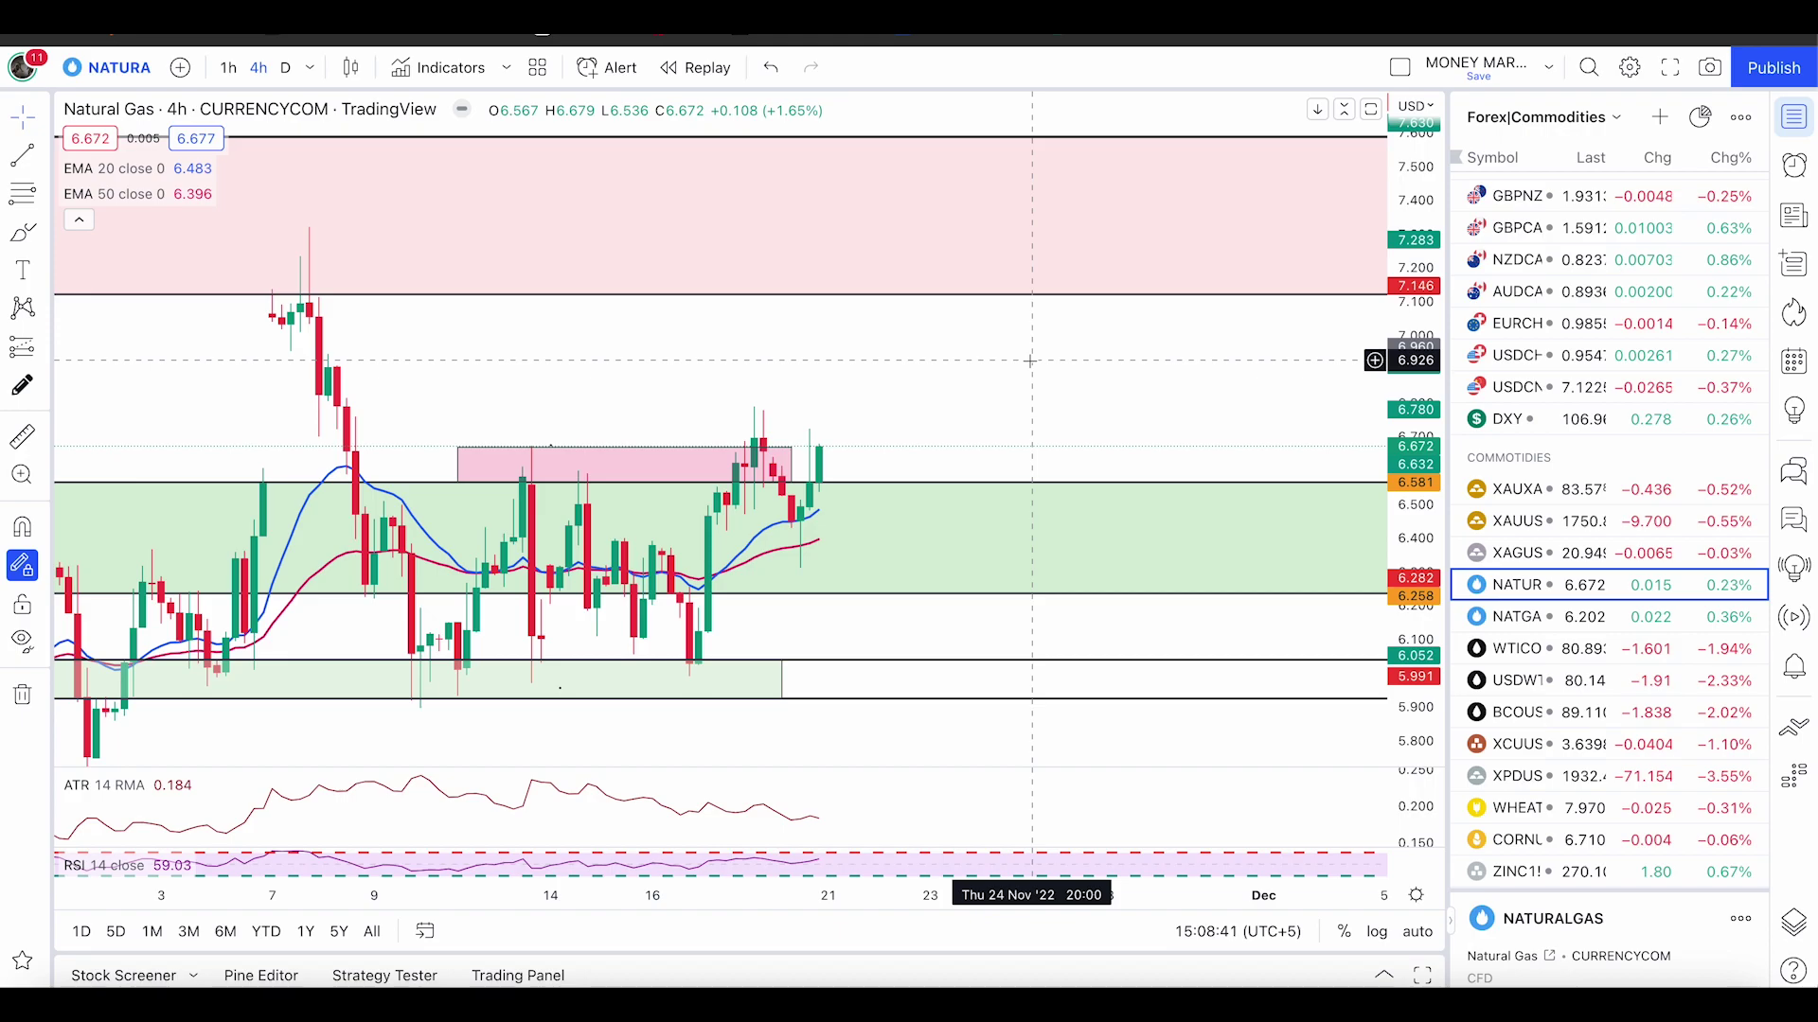
- Brush marks around the recent NATURALGAS highs and along the small pink zone, and remove them
left_click(23, 232)
mouse_move(788, 523)
left_mouse_down()
mouse_move(837, 500)
mouse_move(854, 532)
left_mouse_up()
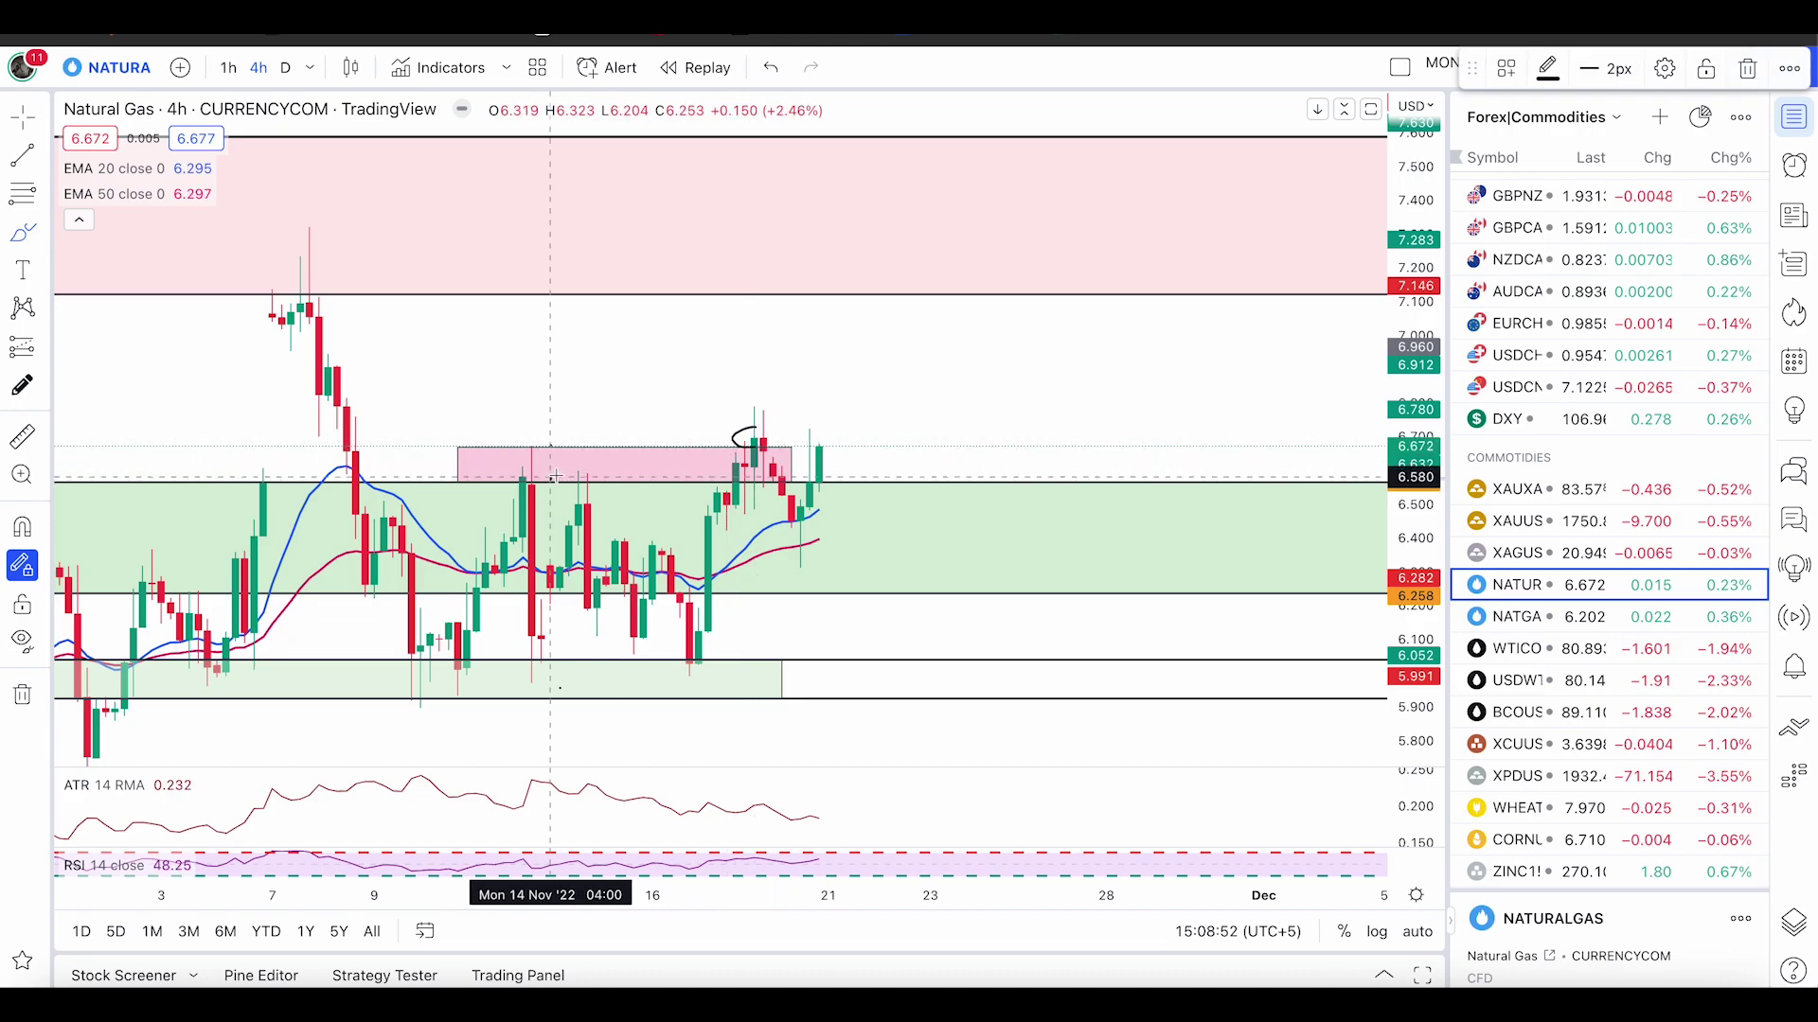
left_click_drag(556, 477, 707, 462)
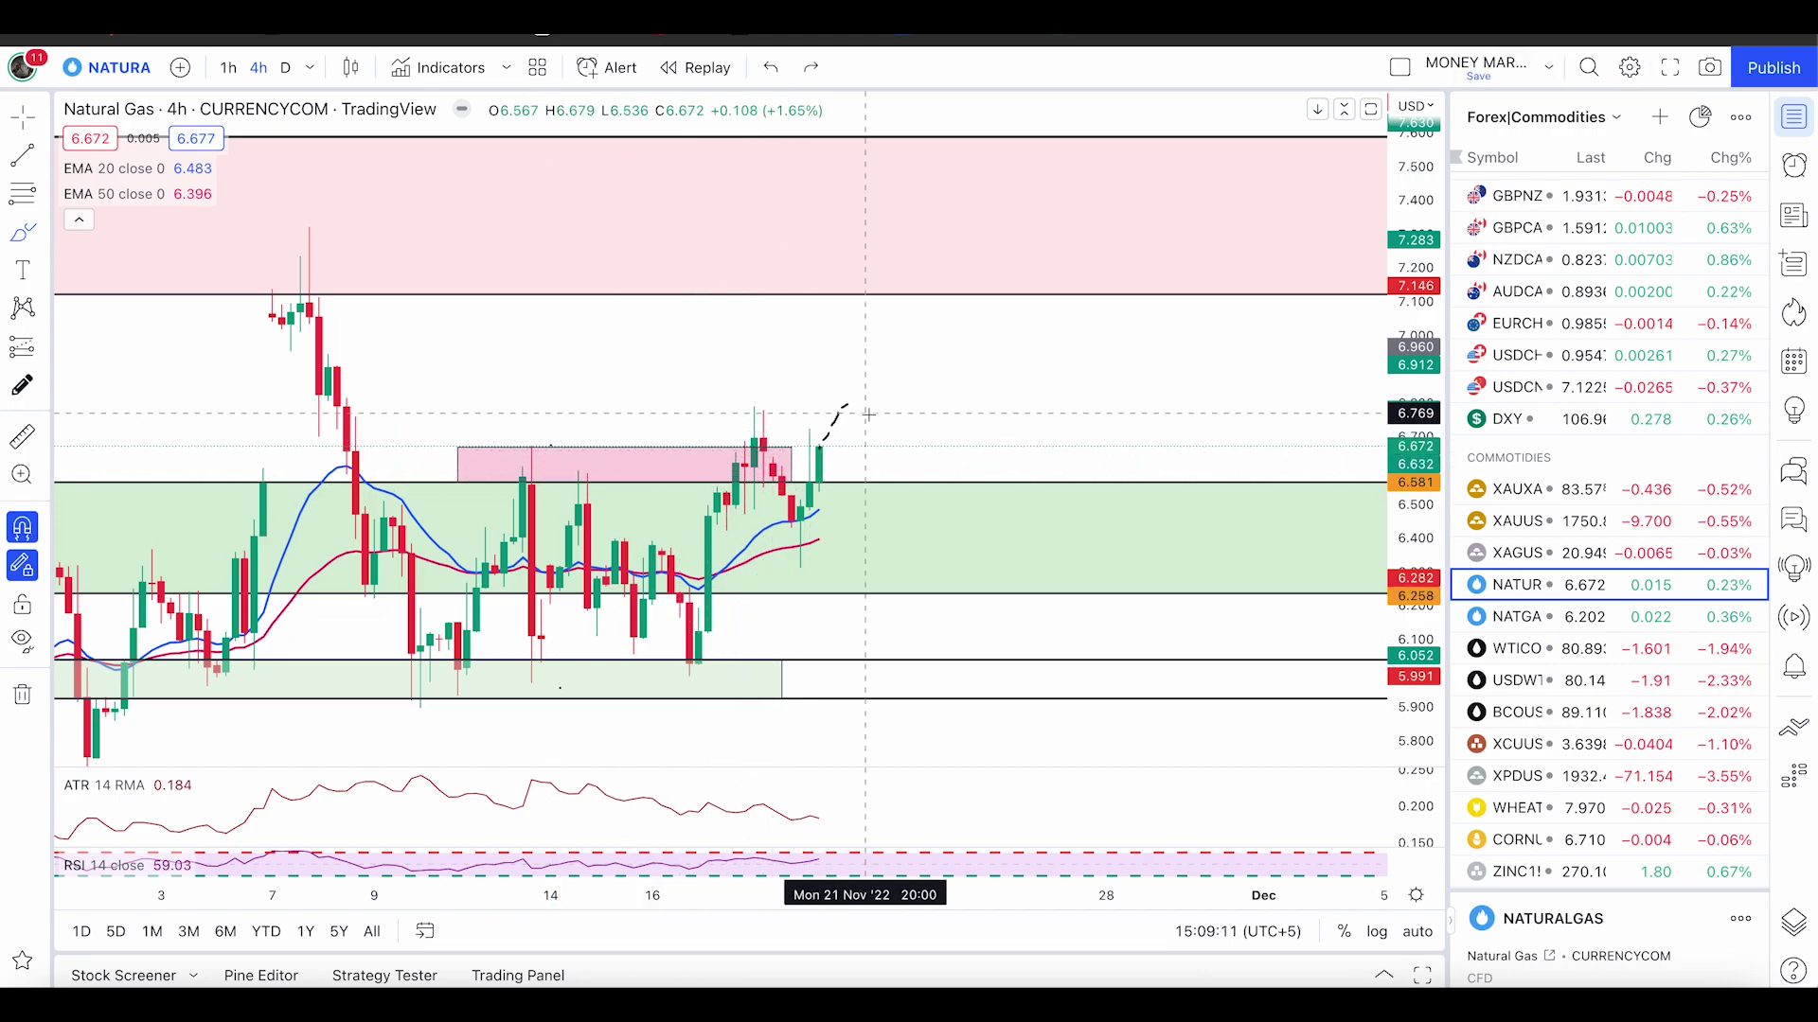
- Brush a projected rise, short pullback and rally from the latest candle, with a level line just under the upper red zone
mouse_move(839, 412)
left_mouse_down()
mouse_move(833, 442)
mouse_move(825, 427)
mouse_move(940, 327)
left_mouse_up()
left_click_drag(763, 305, 1089, 303)
scroll(1295, 393, "down", 3)
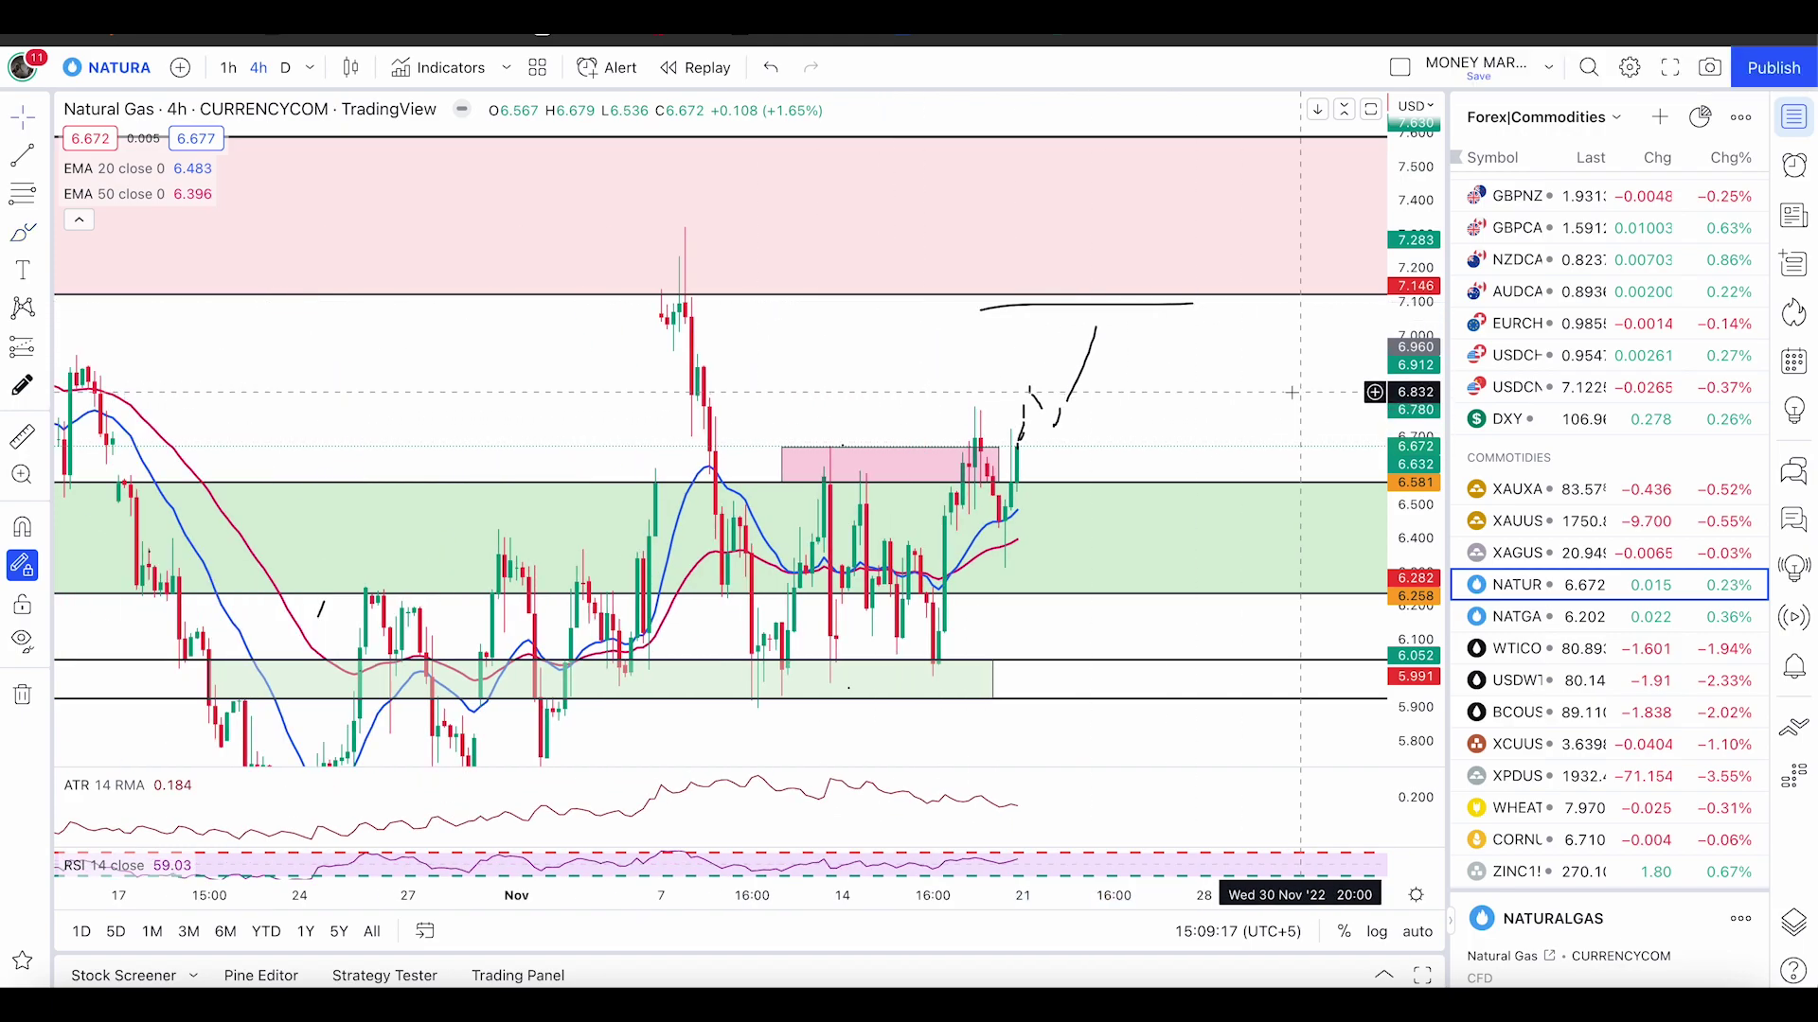
- Brush marks in the lower part of the upper red zone, just above the level line
scroll(1293, 391, "right", 5)
left_click(1127, 219)
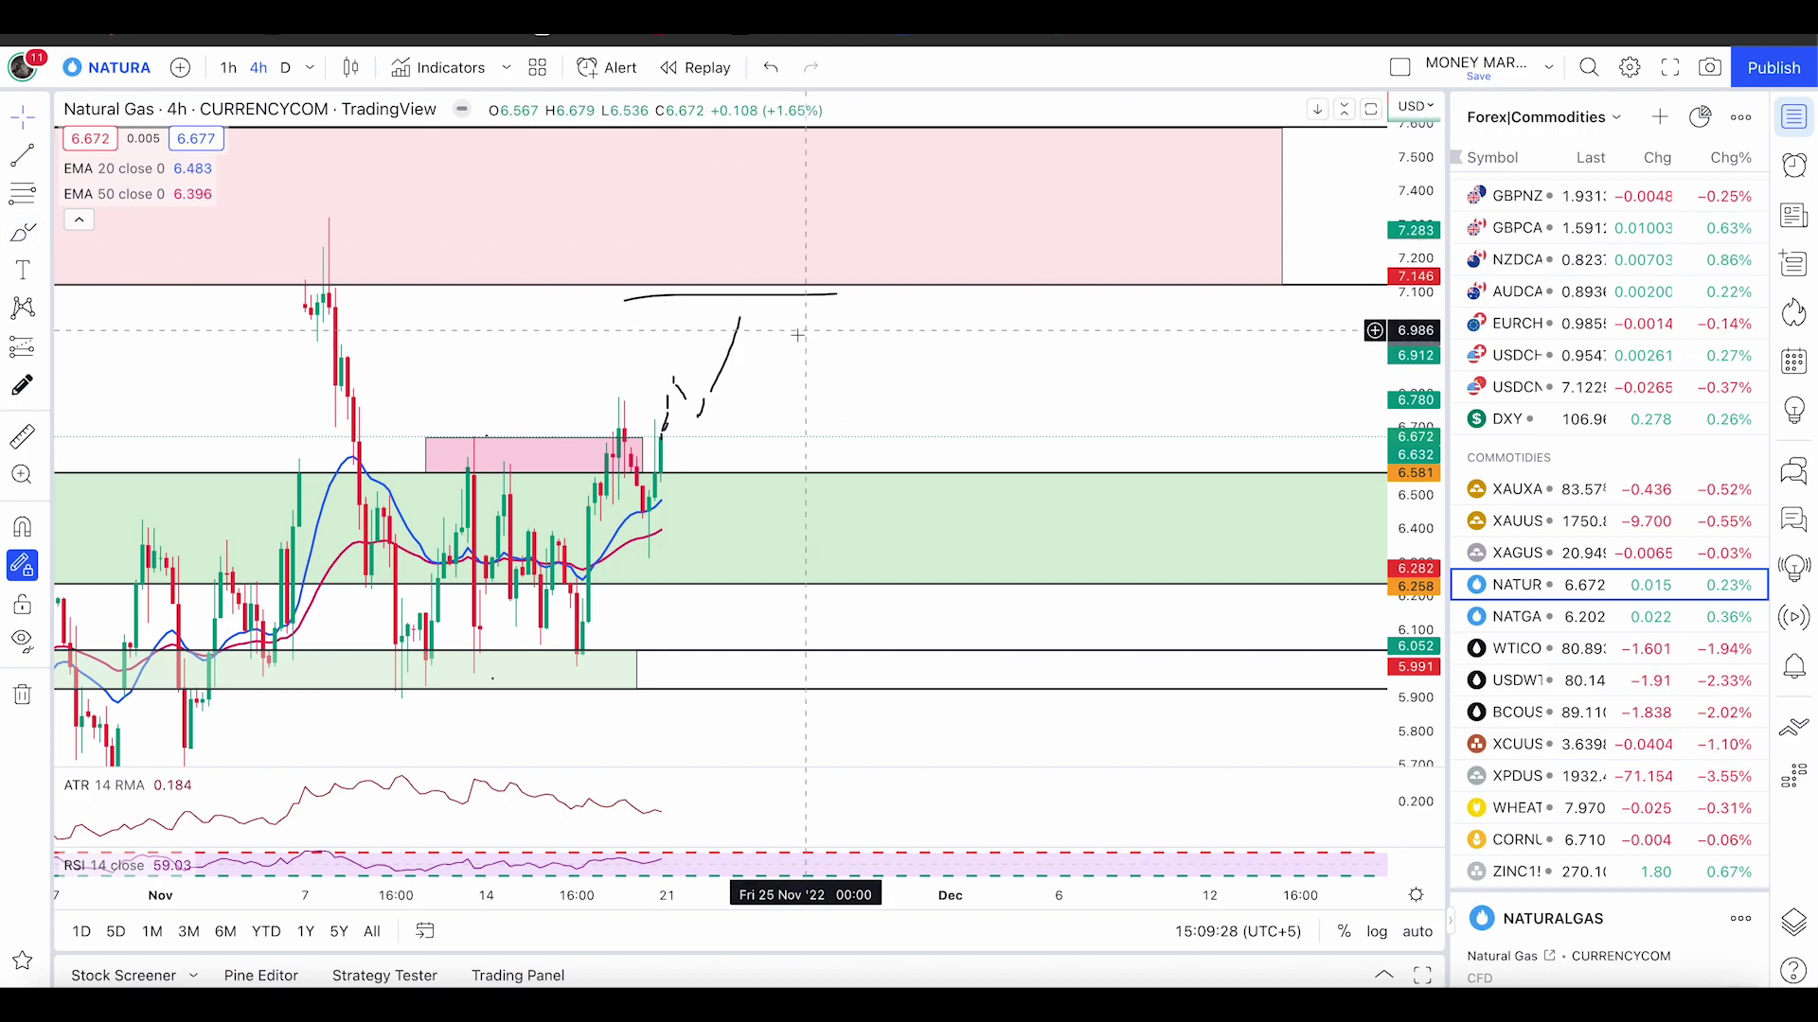
left_click_drag(724, 327, 808, 320)
left_click(23, 232)
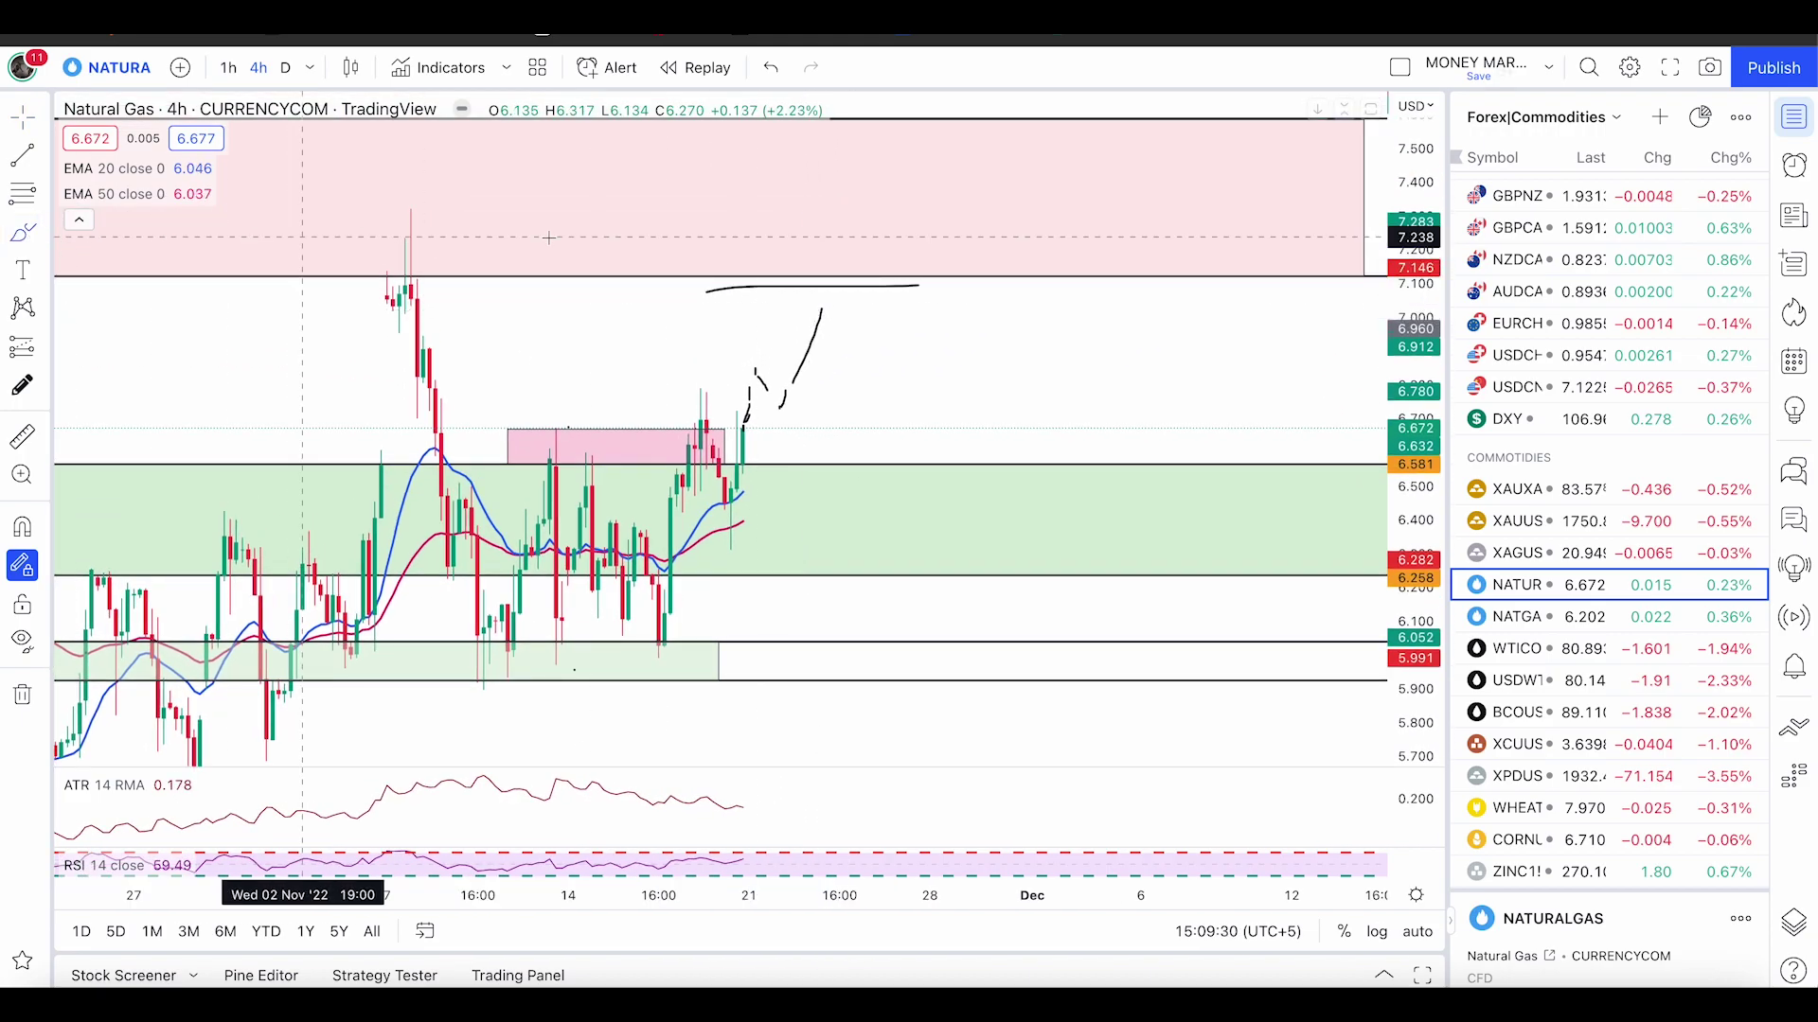
left_click_drag(885, 244, 888, 287)
mouse_move(895, 230)
left_mouse_down()
mouse_move(874, 228)
mouse_move(847, 275)
mouse_move(913, 284)
mouse_move(894, 281)
mouse_move(1008, 223)
mouse_move(1022, 257)
mouse_move(1104, 244)
left_mouse_up()
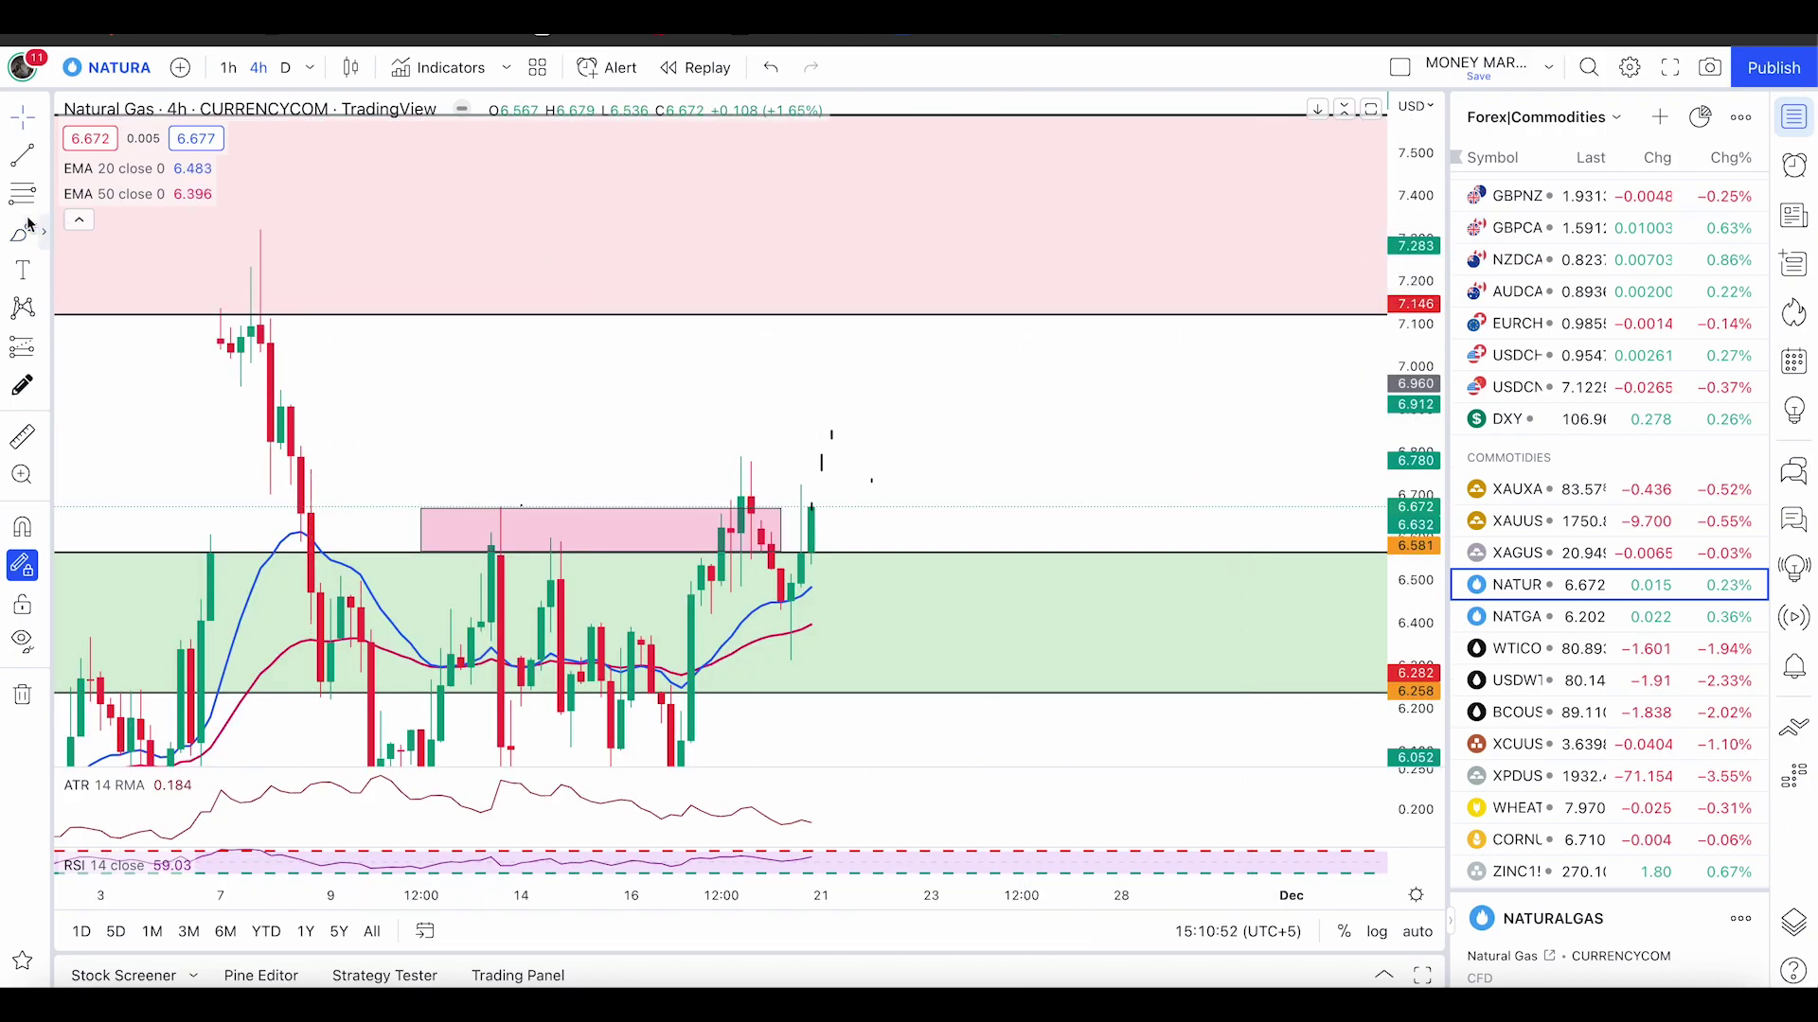
- Brush a rise, pullback and renewed rally from the latest candle plus a line at the upper red zone's lower edge, and undo them
left_click(27, 232)
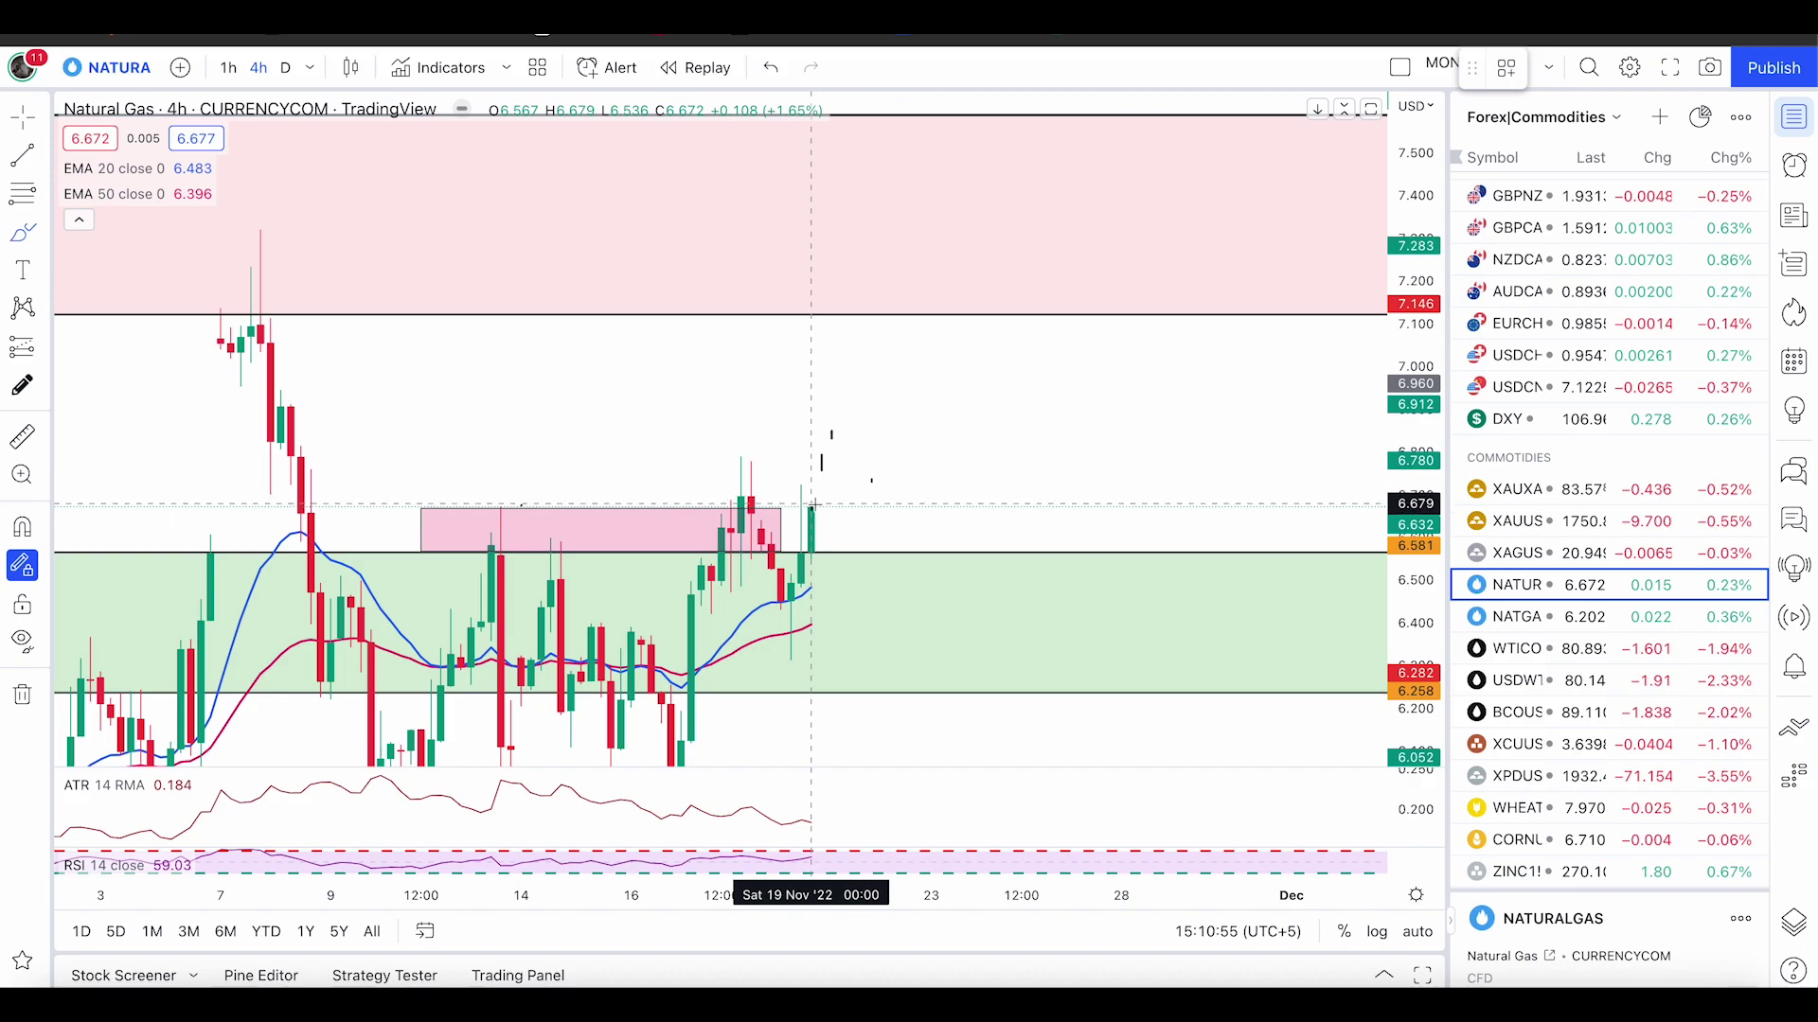
mouse_move(812, 512)
left_mouse_down()
mouse_move(835, 430)
mouse_move(876, 504)
left_mouse_up()
left_click_drag(893, 439, 923, 374)
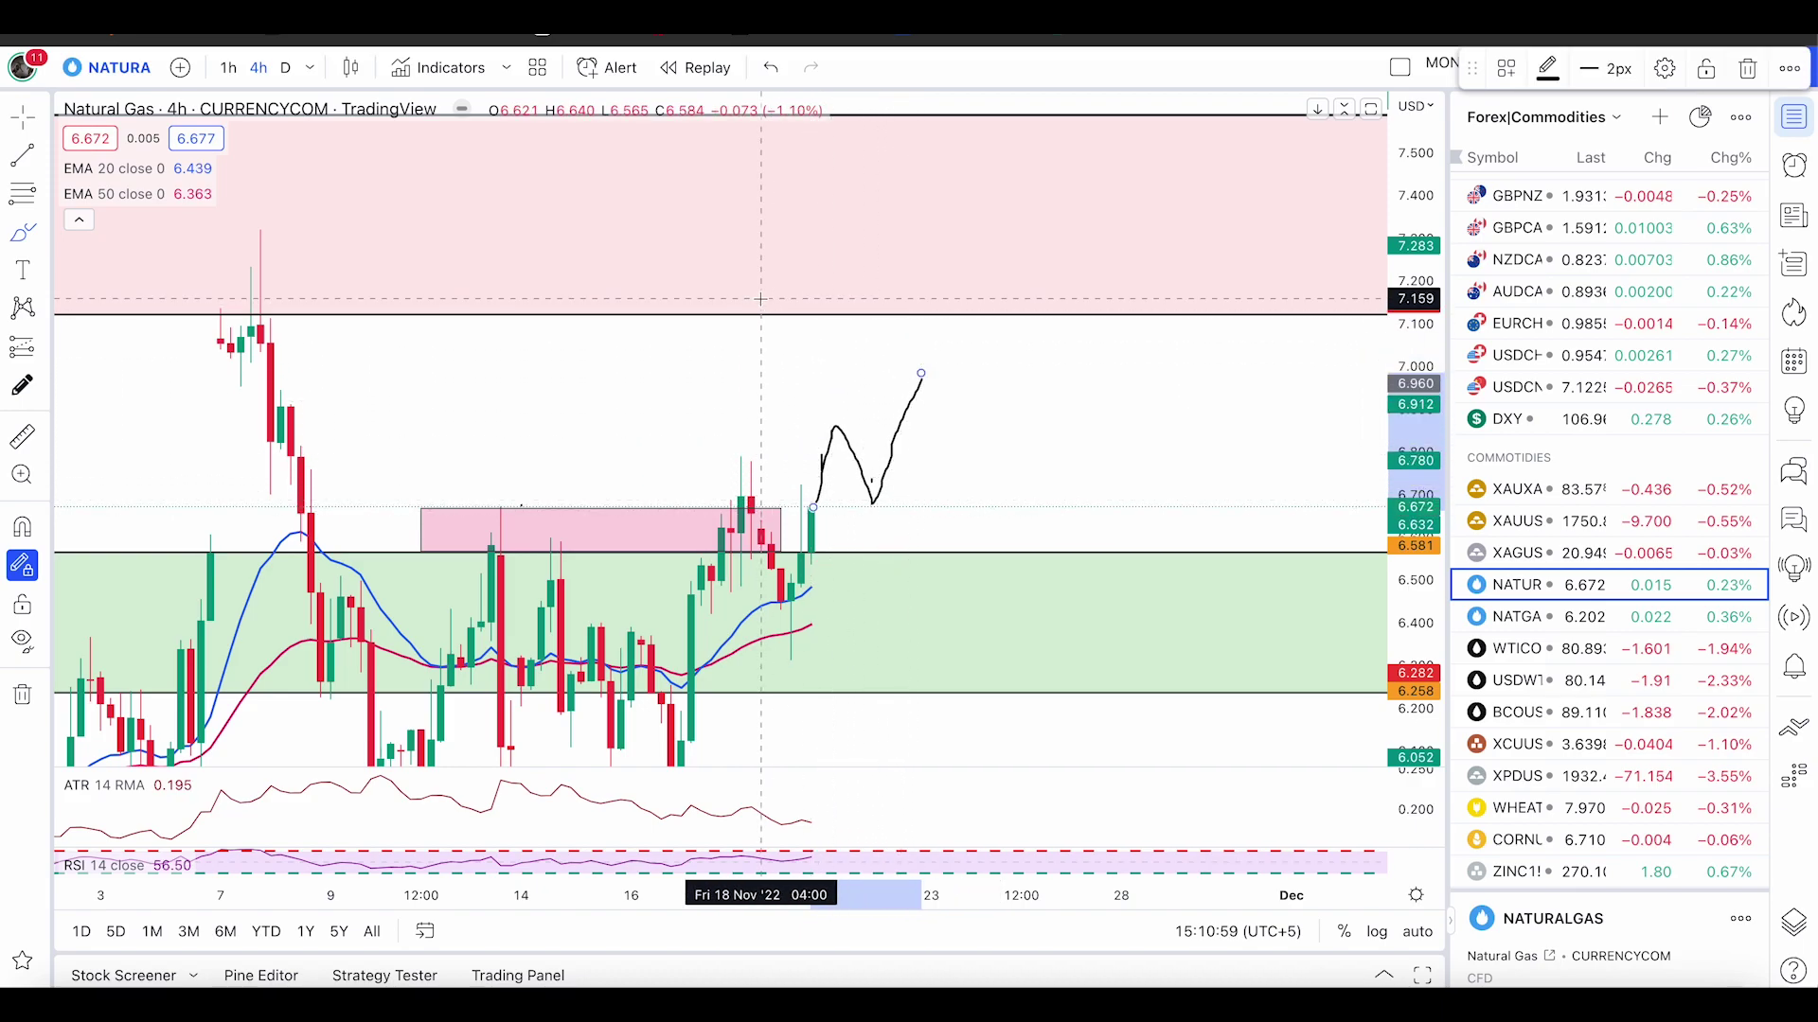
left_click_drag(762, 294, 1030, 307)
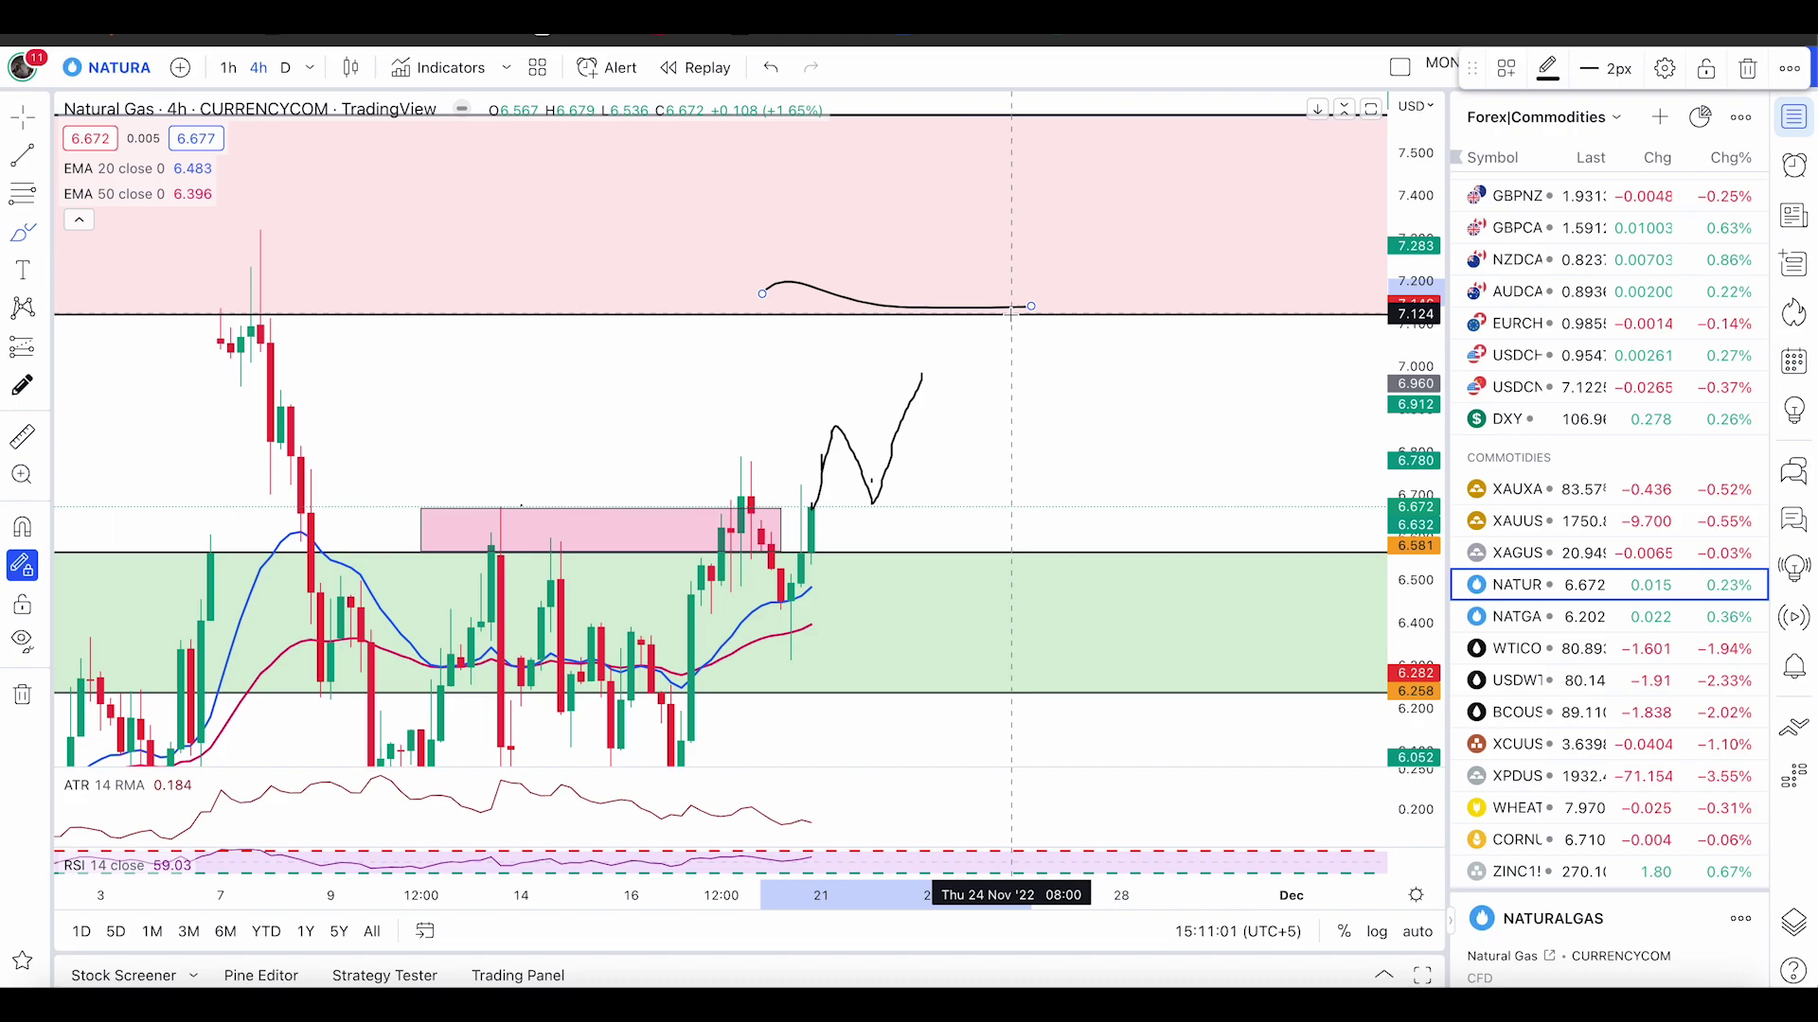
key("ctrl+z")
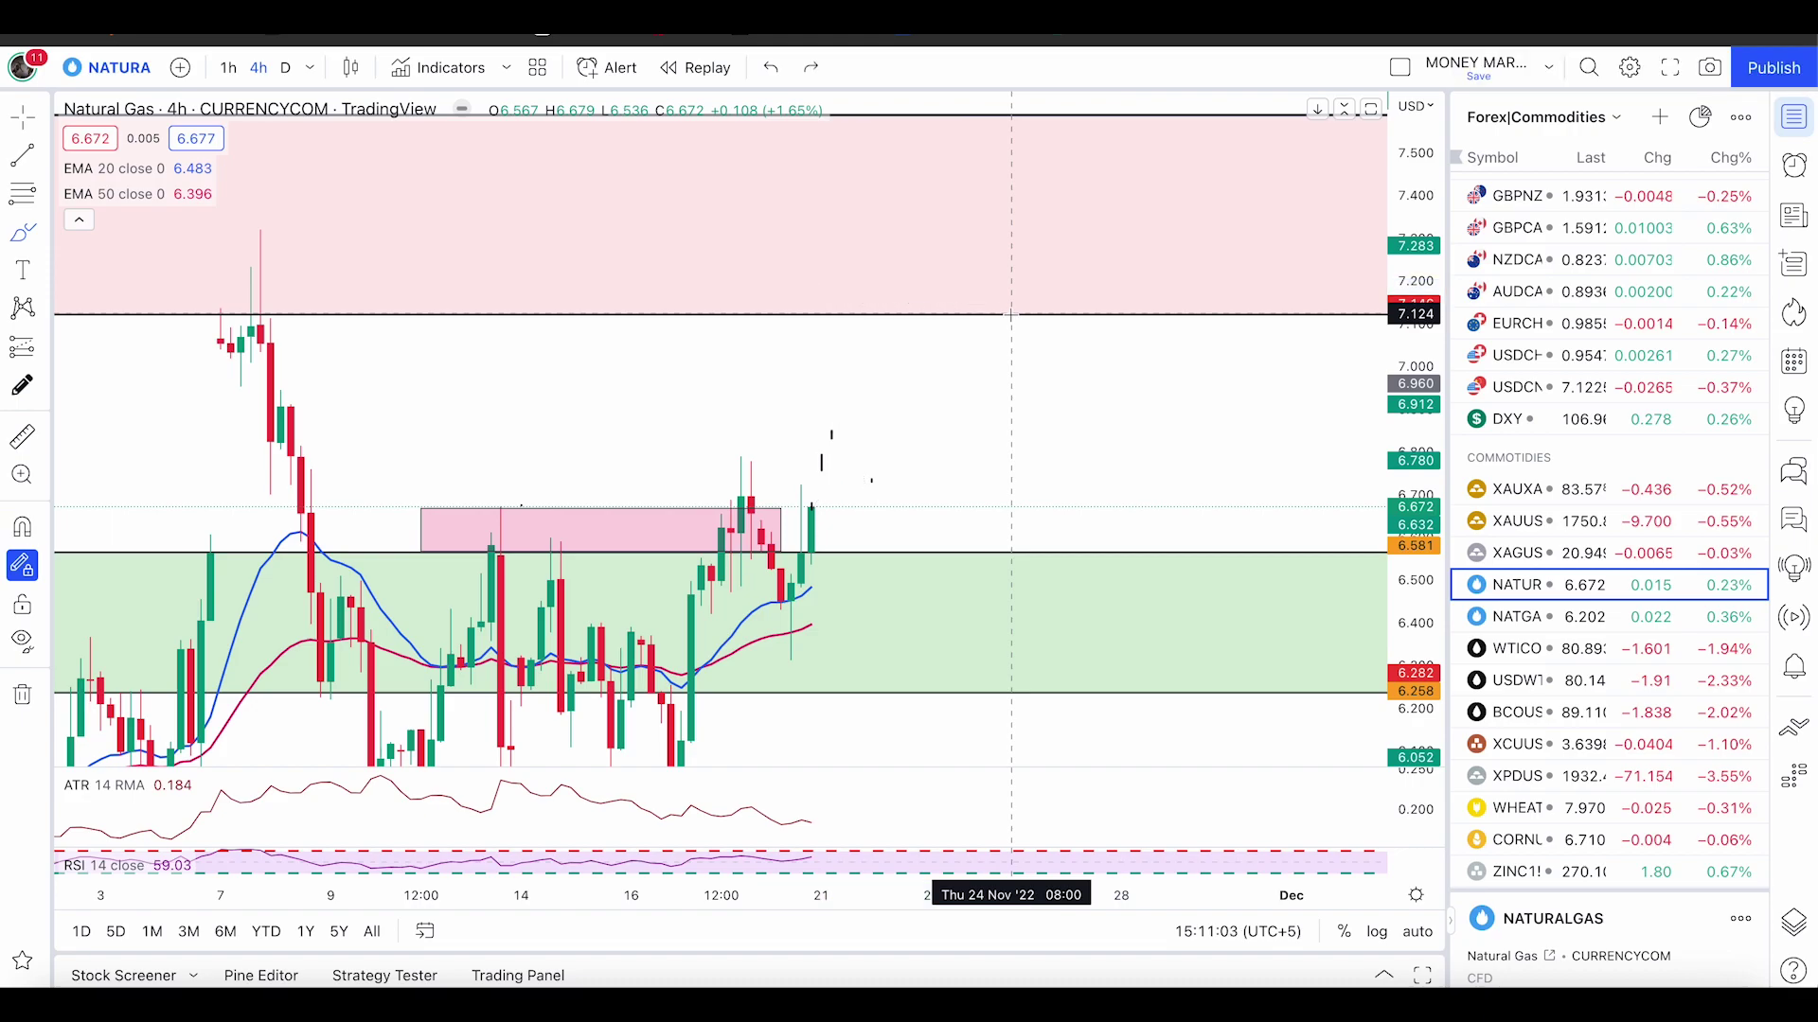
- Brush a drop from the latest candle through the green zone with two level lines across it, and undo the strokes
left_click(810, 464)
left_click_drag(810, 491, 819, 621)
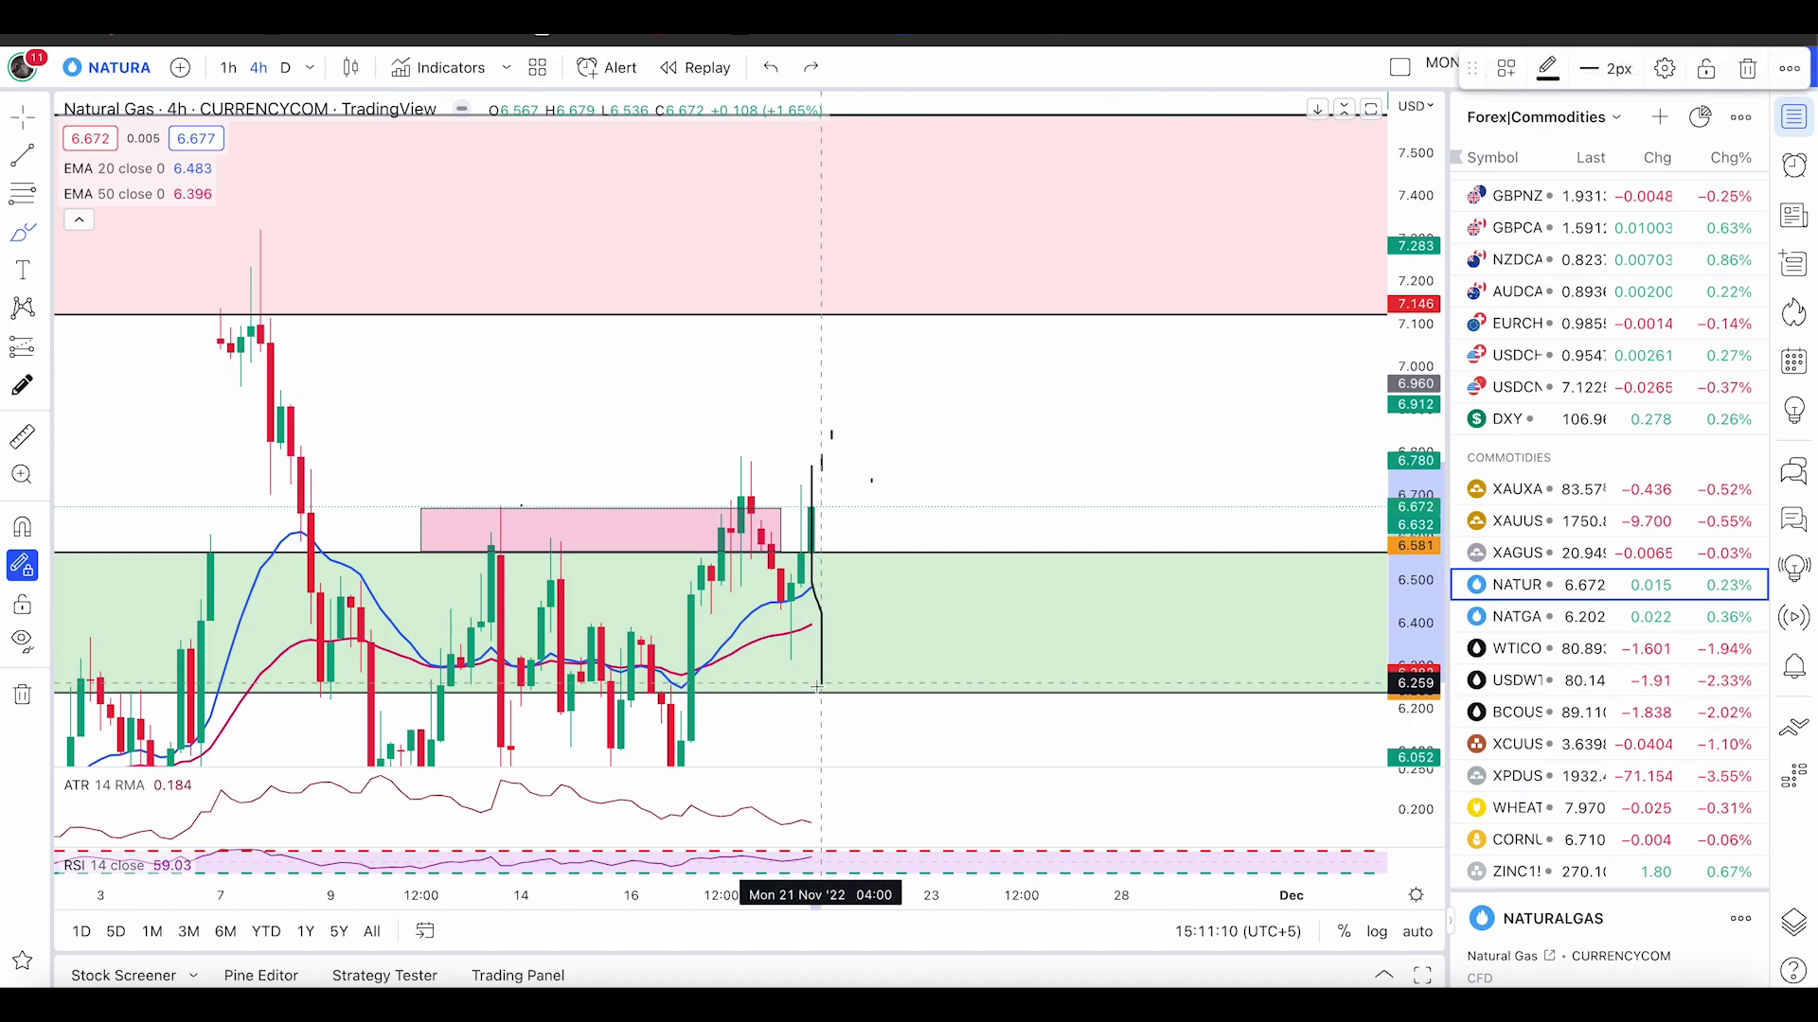
left_click_drag(817, 688, 902, 656)
left_click_drag(797, 617, 881, 598)
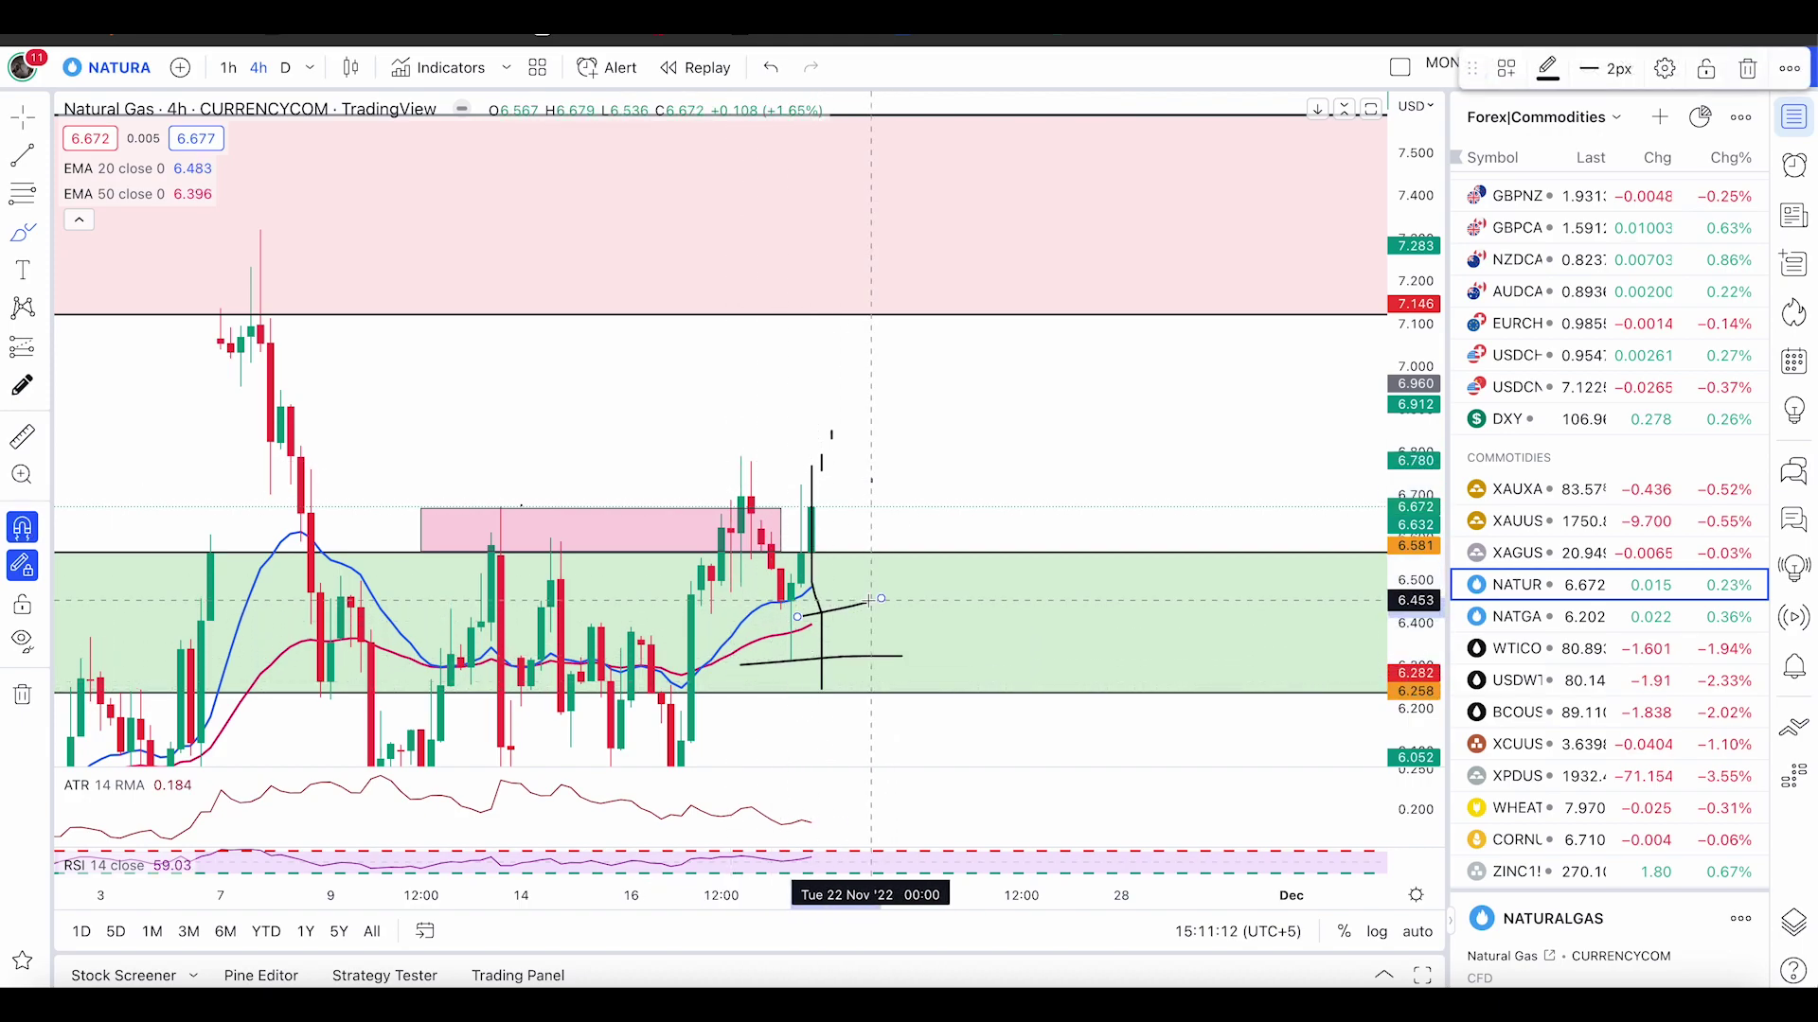
key("ctrl+z")
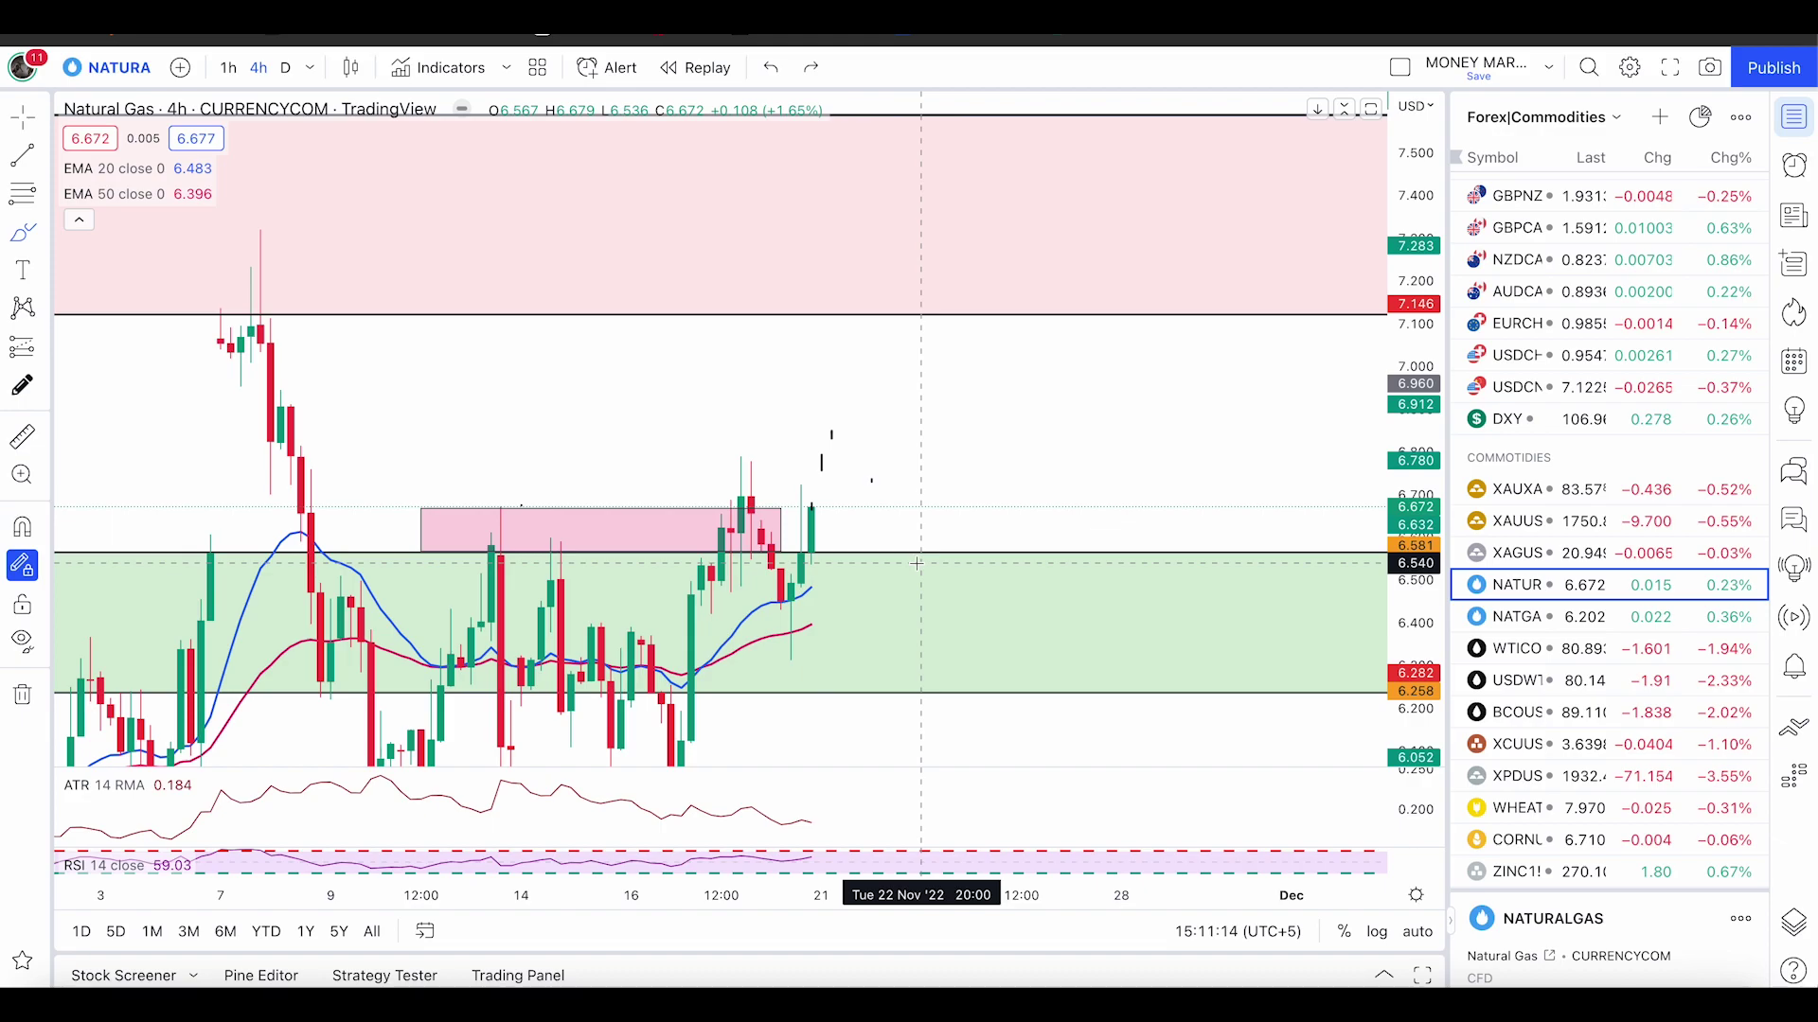
- Switch to NATGASUSD and examine its upper red zone on the daily and 4-hour timeframes
key("Down")
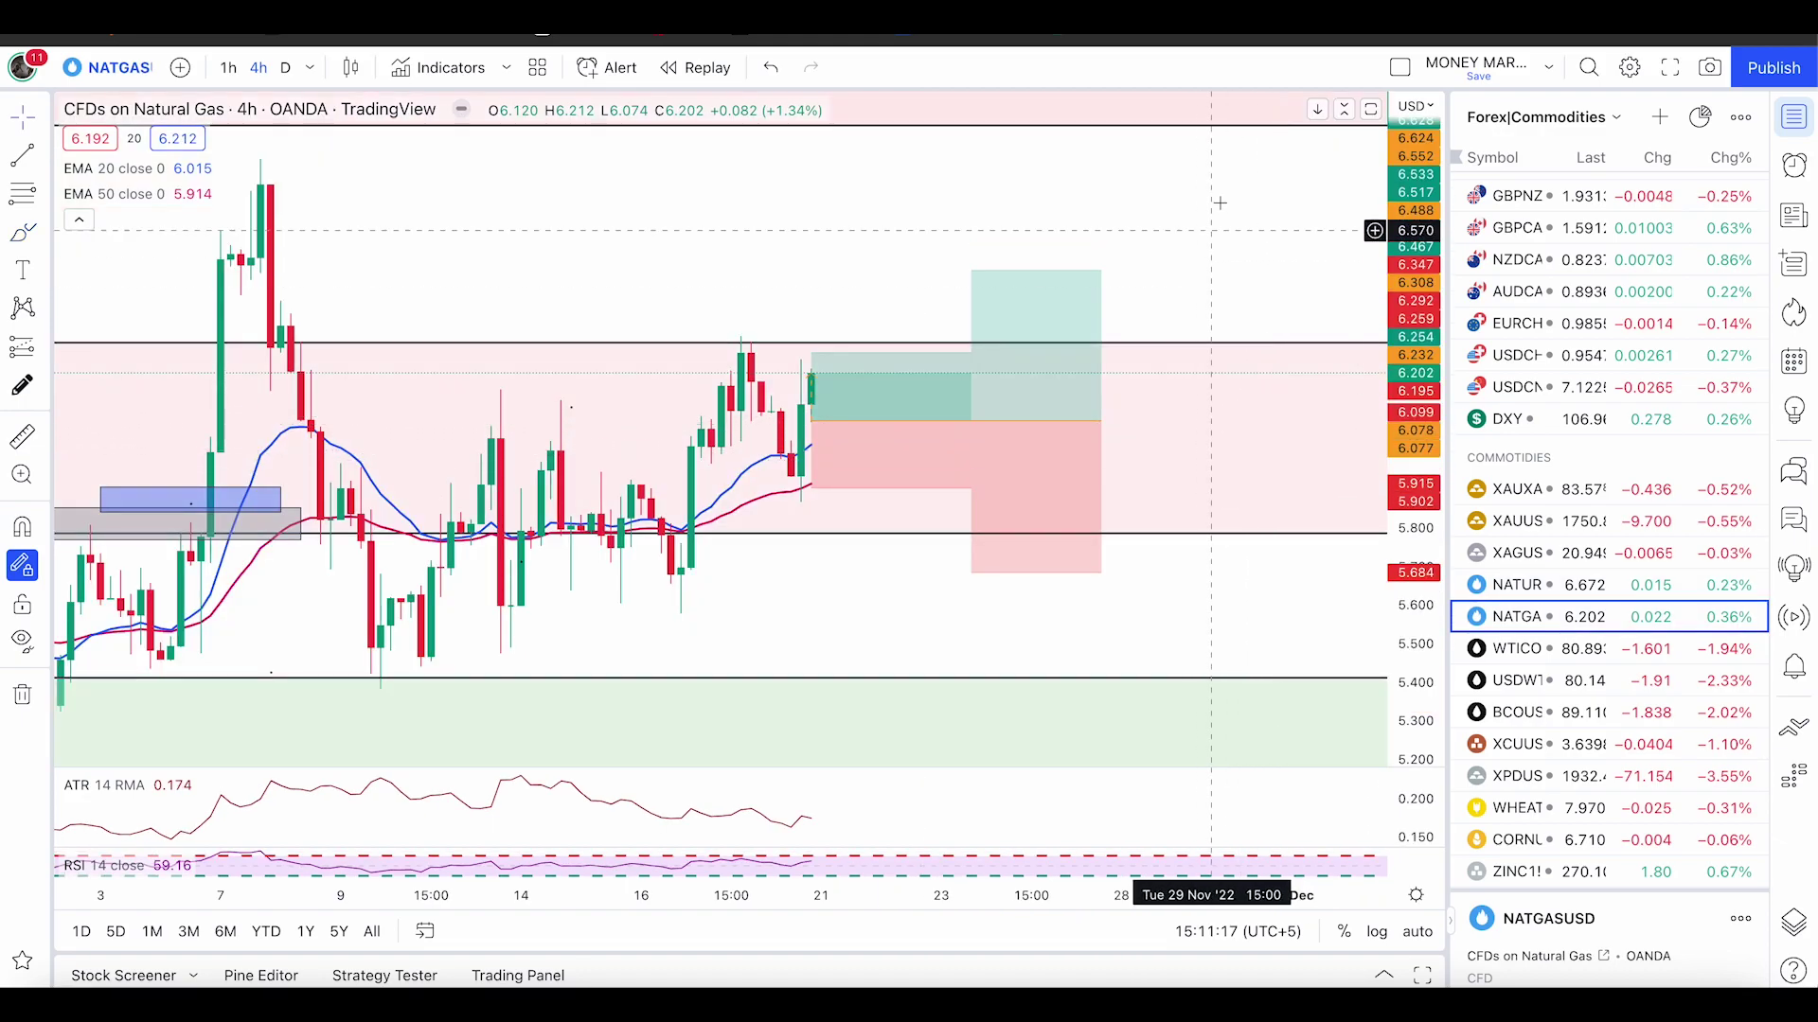
scroll(1219, 202, "down", 5)
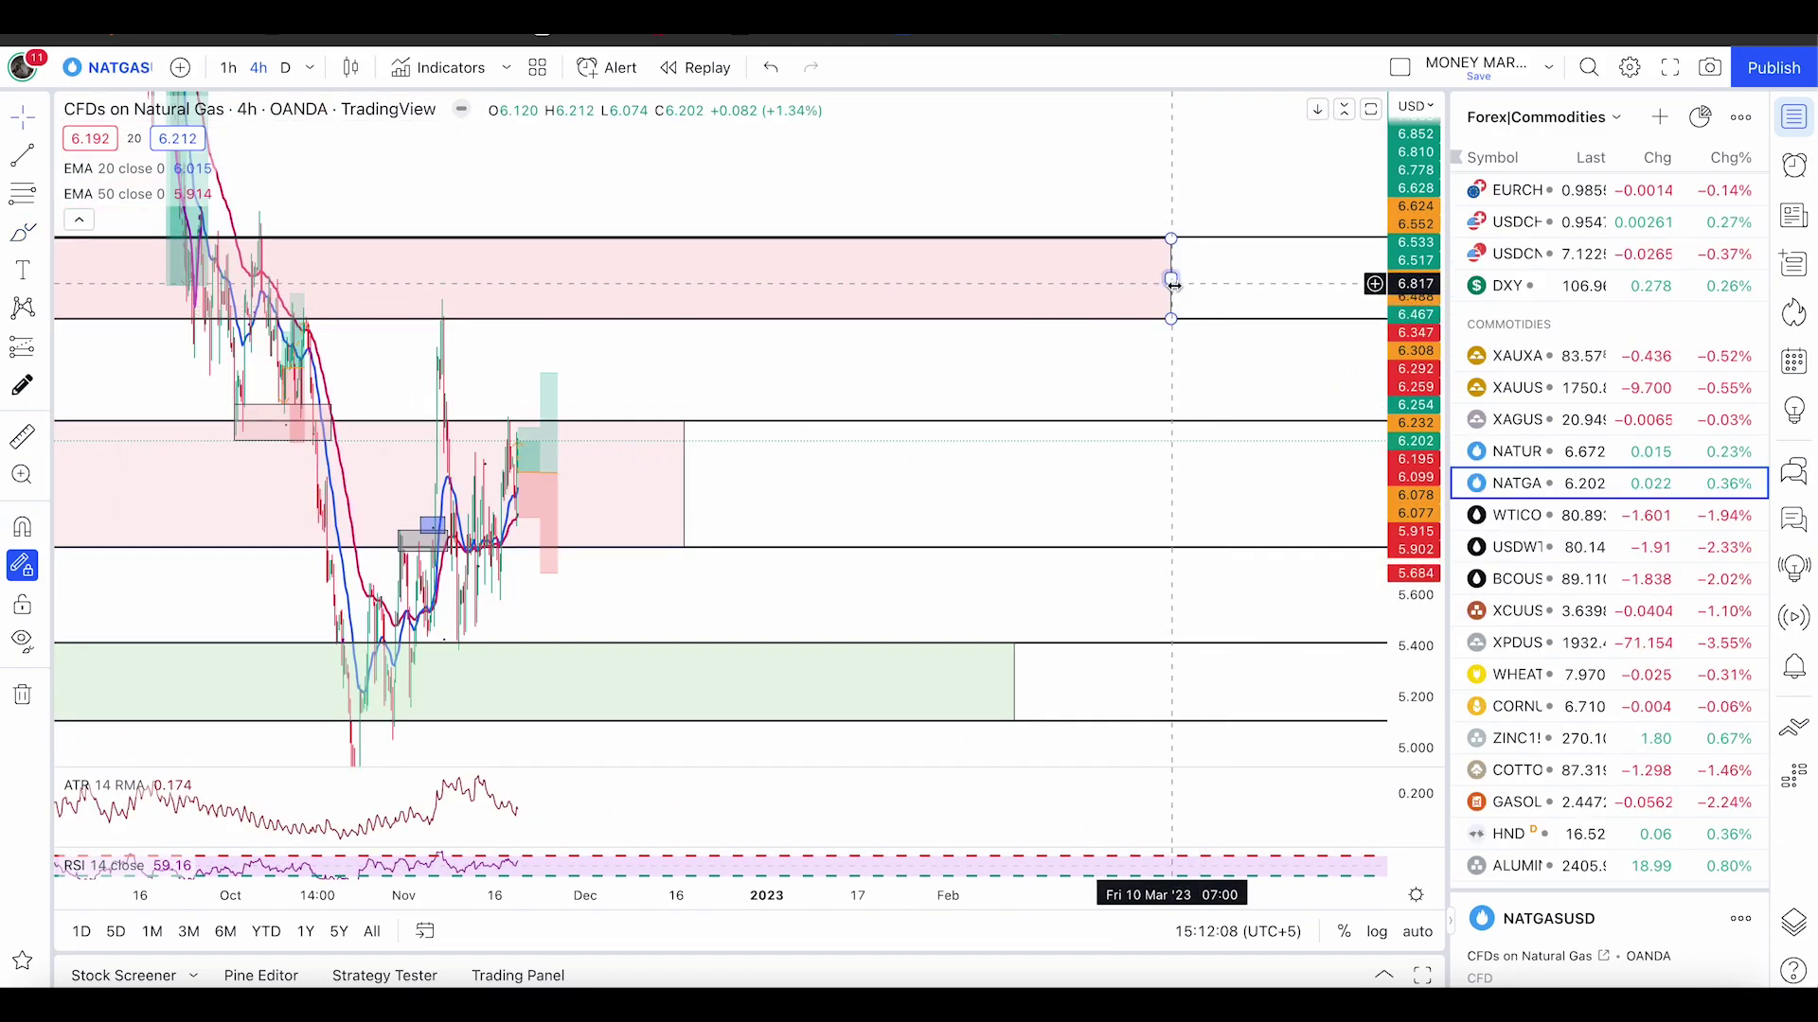
left_click(1174, 284)
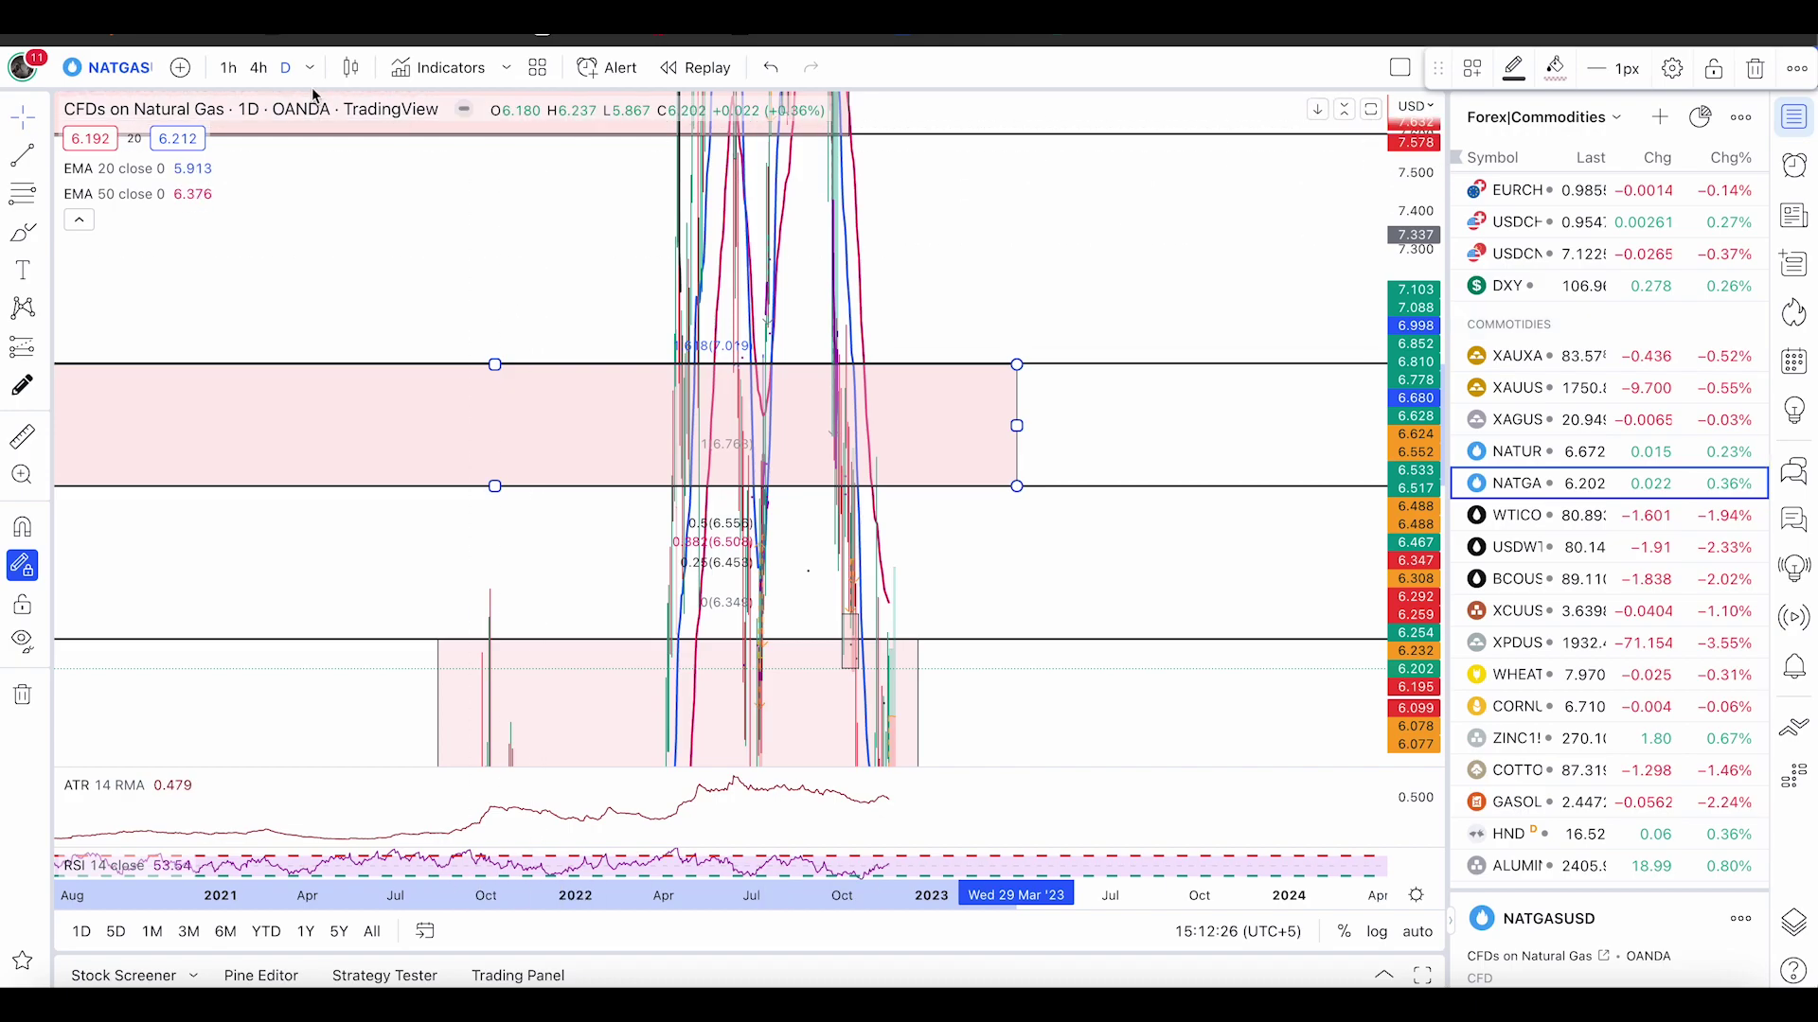
left_click(259, 68)
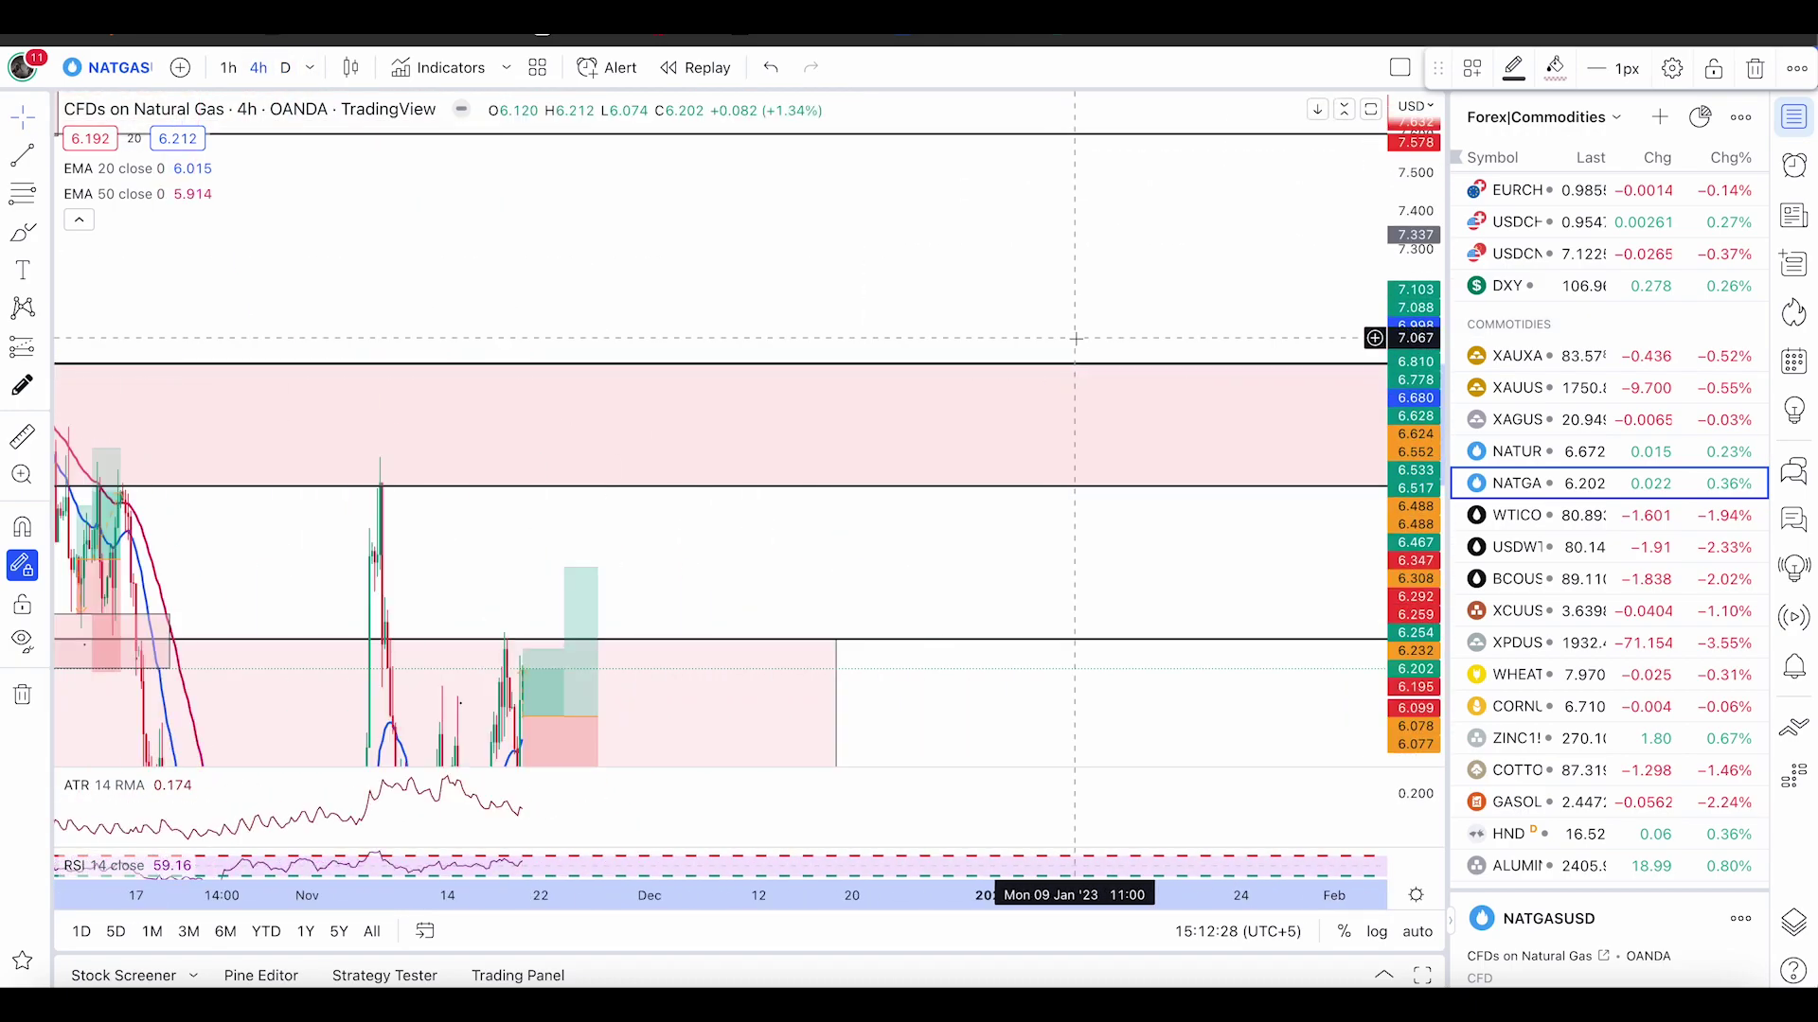
right_click(1068, 331)
left_click_drag(906, 330, 1169, 376)
left_click_drag(1417, 455, 1417, 591)
scroll(1099, 434, "down", 3)
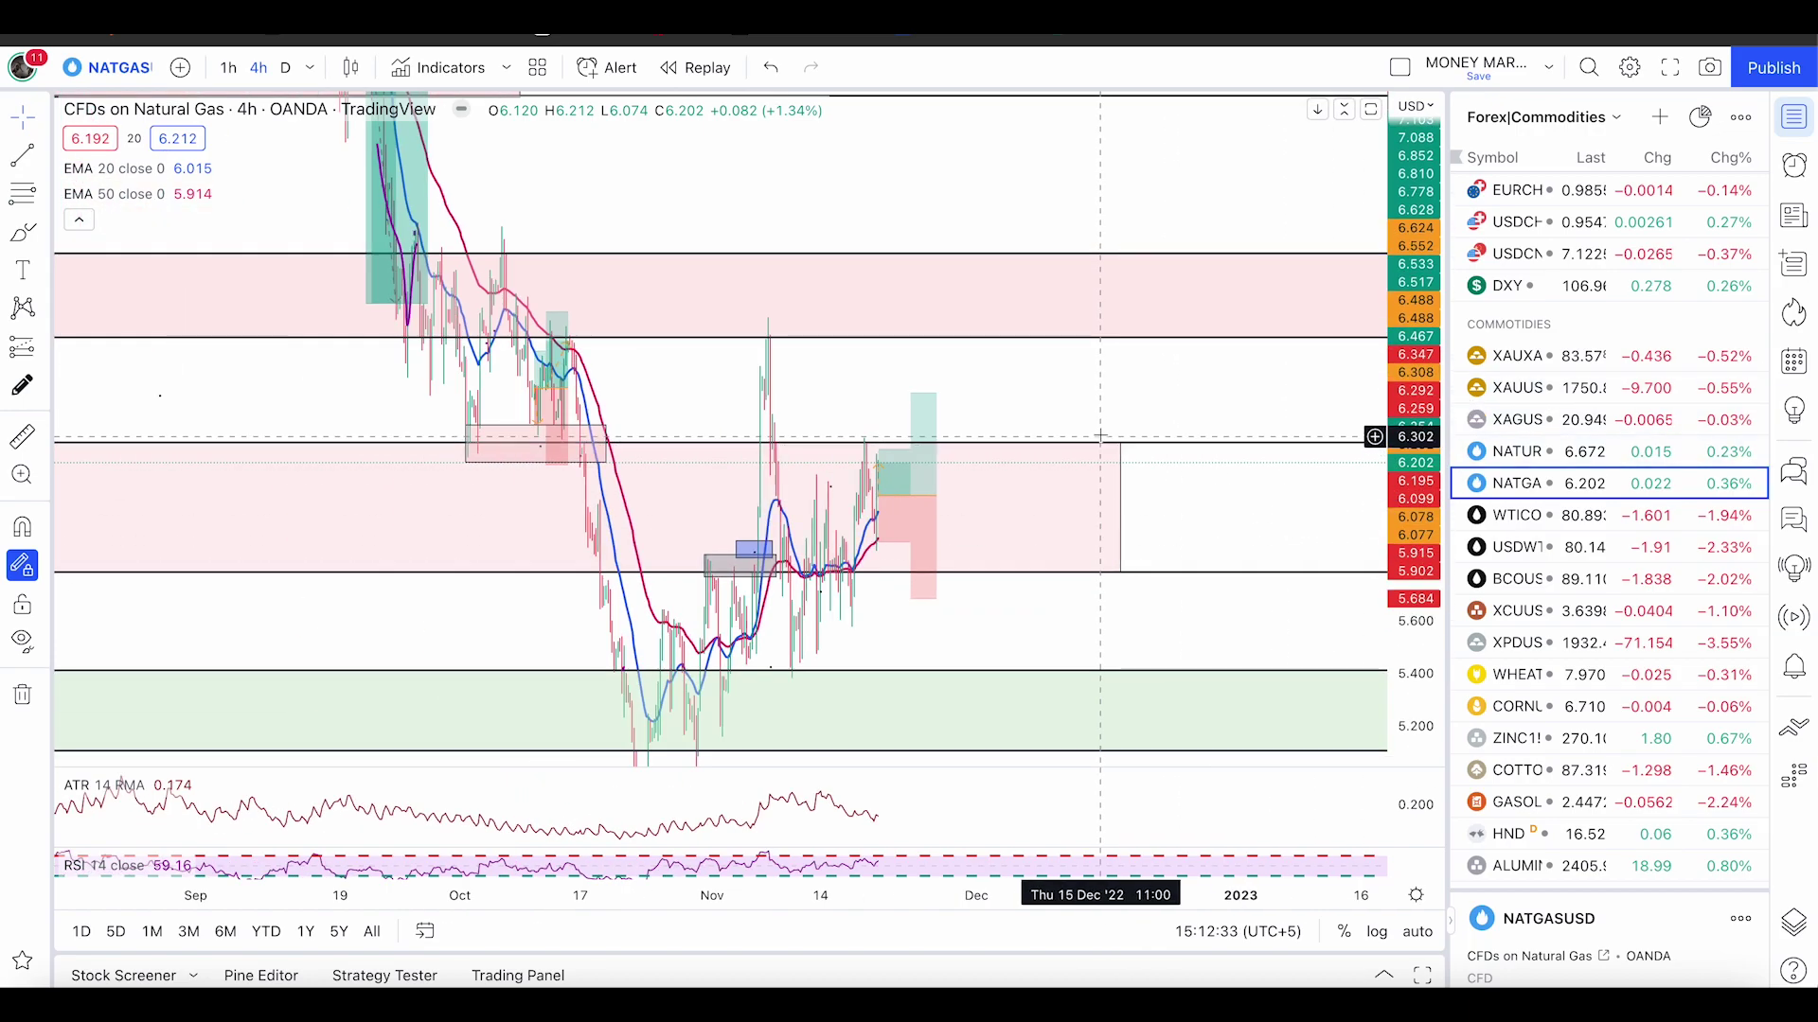
- Brush a projected NATGASUSD rally to the upper red zone, a pullback and a second rise into it, and undo the strokes
mouse_move(1075, 367)
left_mouse_down()
mouse_move(646, 368)
mouse_move(904, 371)
left_mouse_up()
left_click(23, 232)
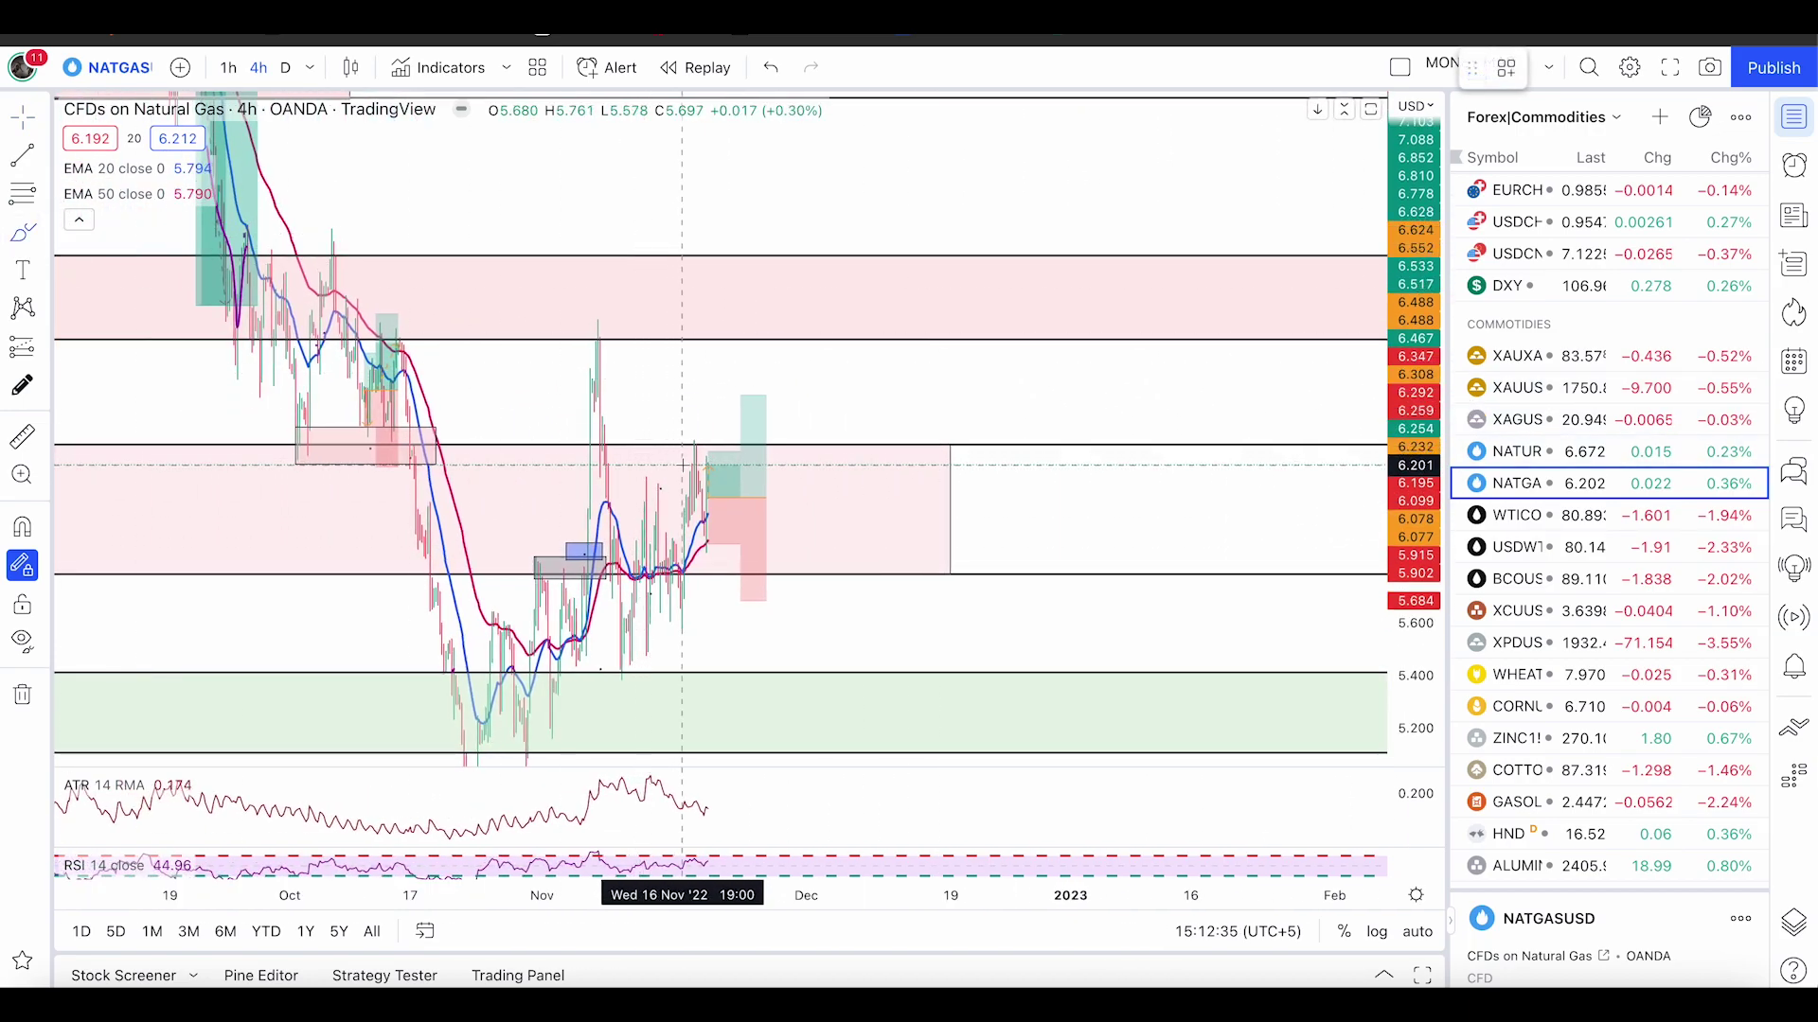
mouse_move(687, 461)
left_mouse_down()
mouse_move(766, 325)
mouse_move(786, 409)
left_mouse_up()
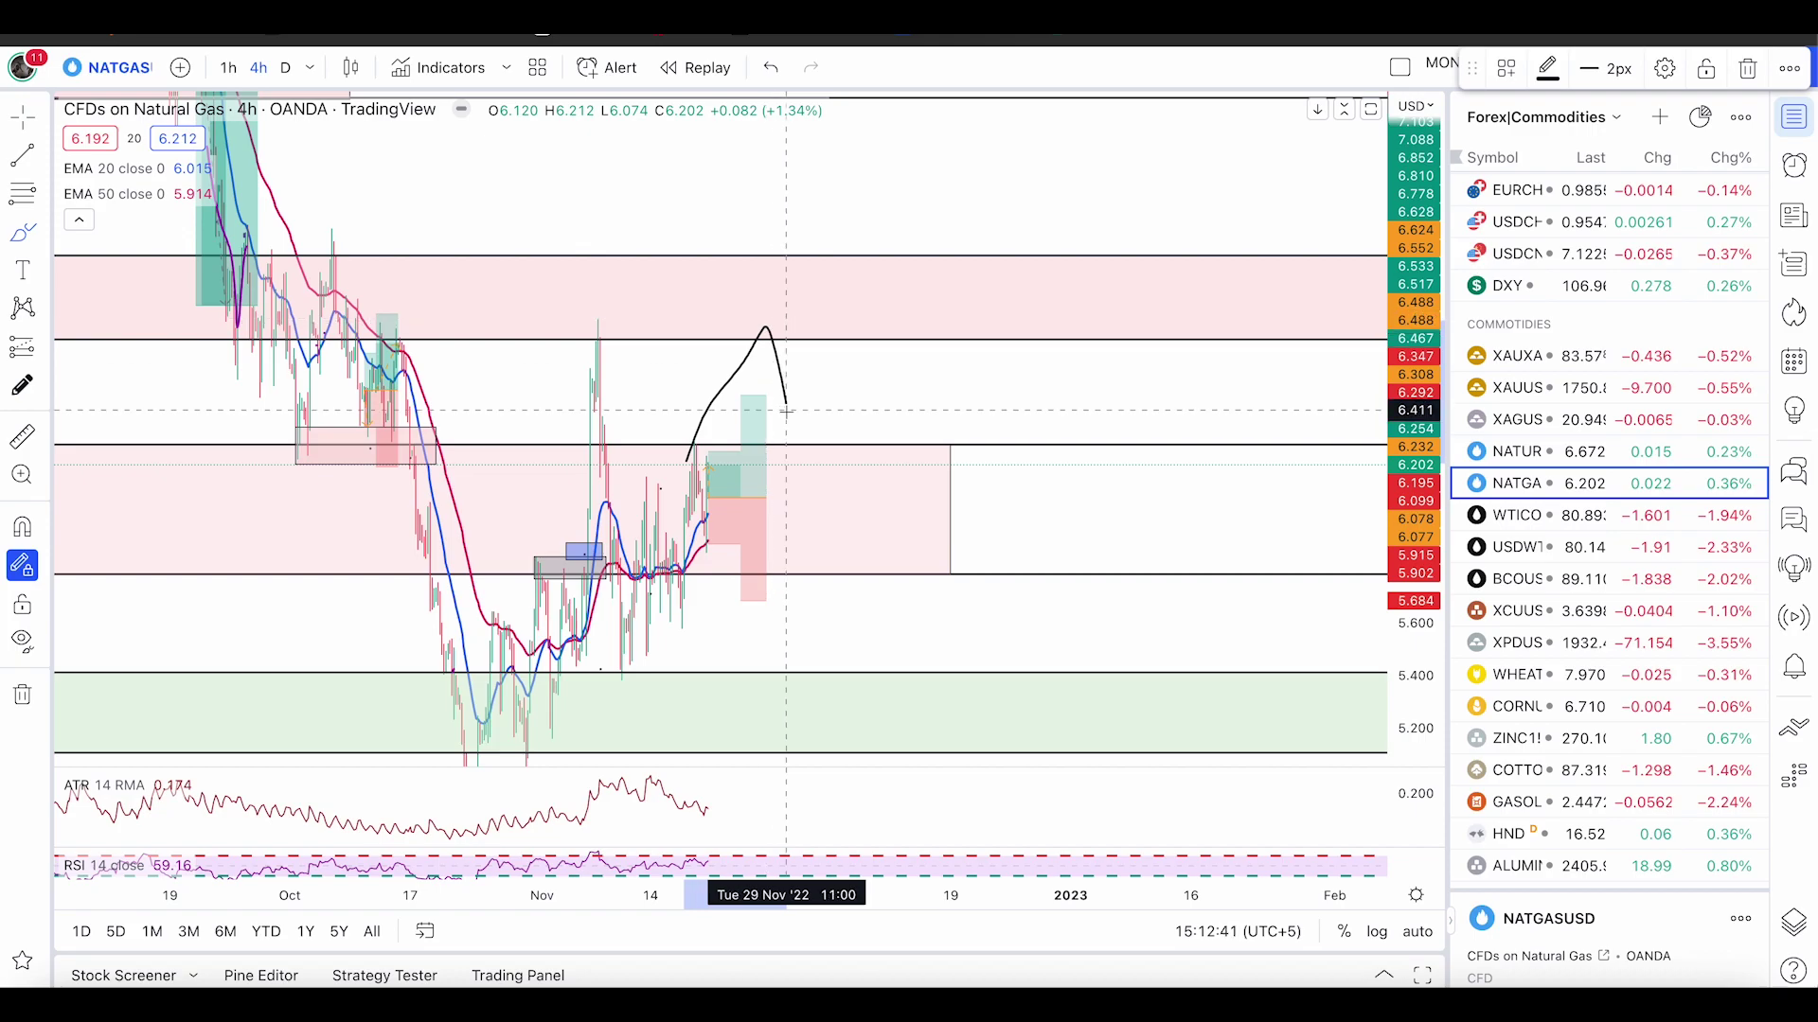
left_click_drag(786, 409, 833, 290)
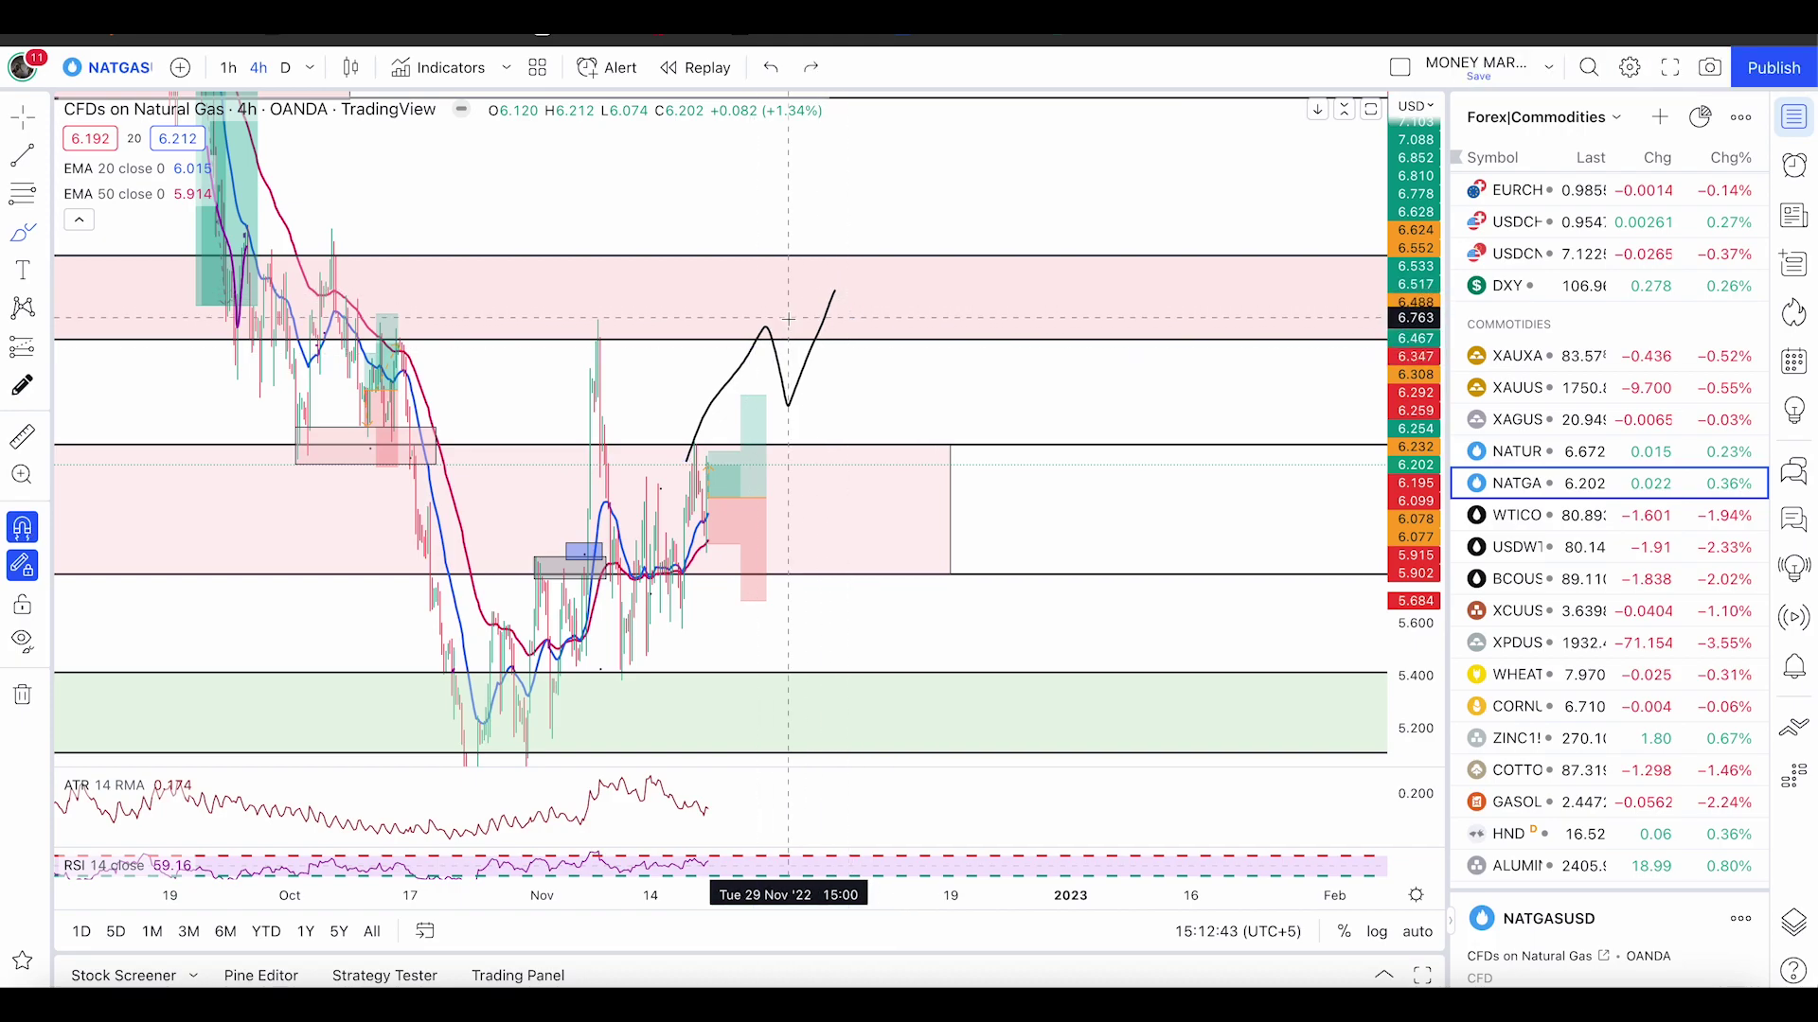
key("super+z")
scroll(976, 454, "right", 3)
key("Escape")
- Brush a level line near the upper red zone's lower edge and a mark inside the zone, and undo them
scroll(976, 452, "up", 3)
left_click_drag(677, 407, 1294, 377)
scroll(1294, 377, "up", 3)
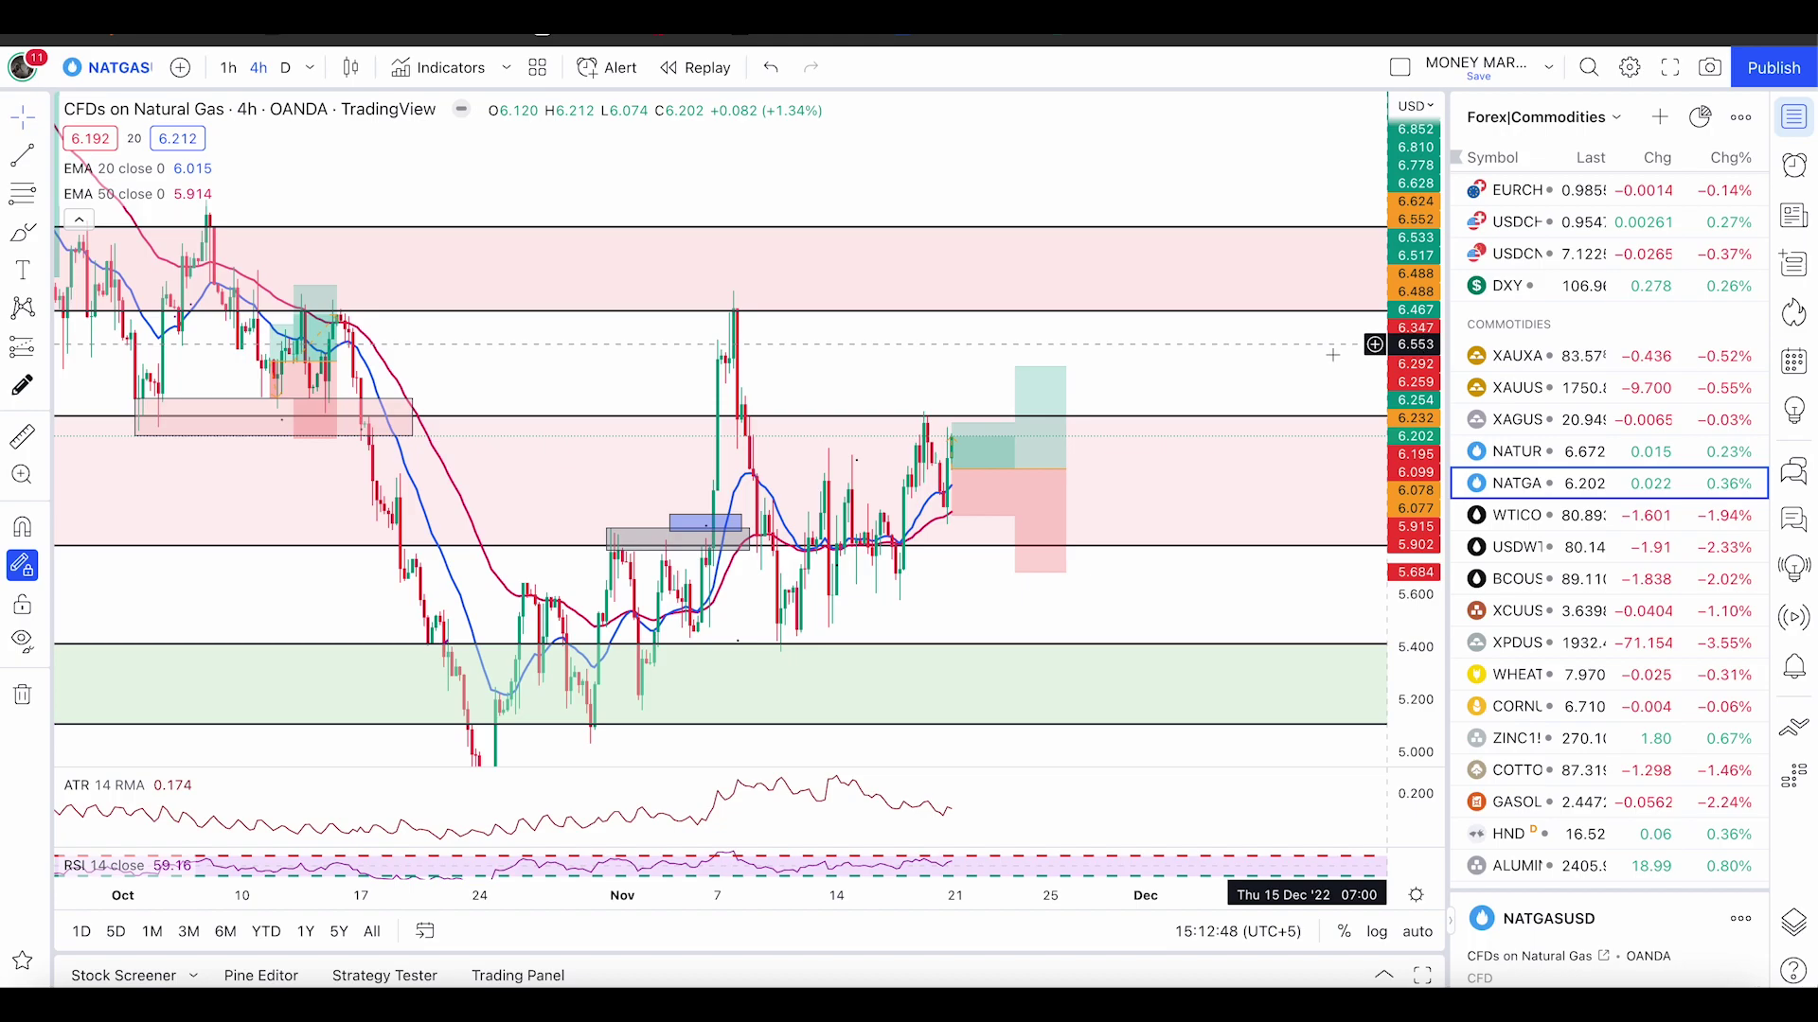
left_click(22, 232)
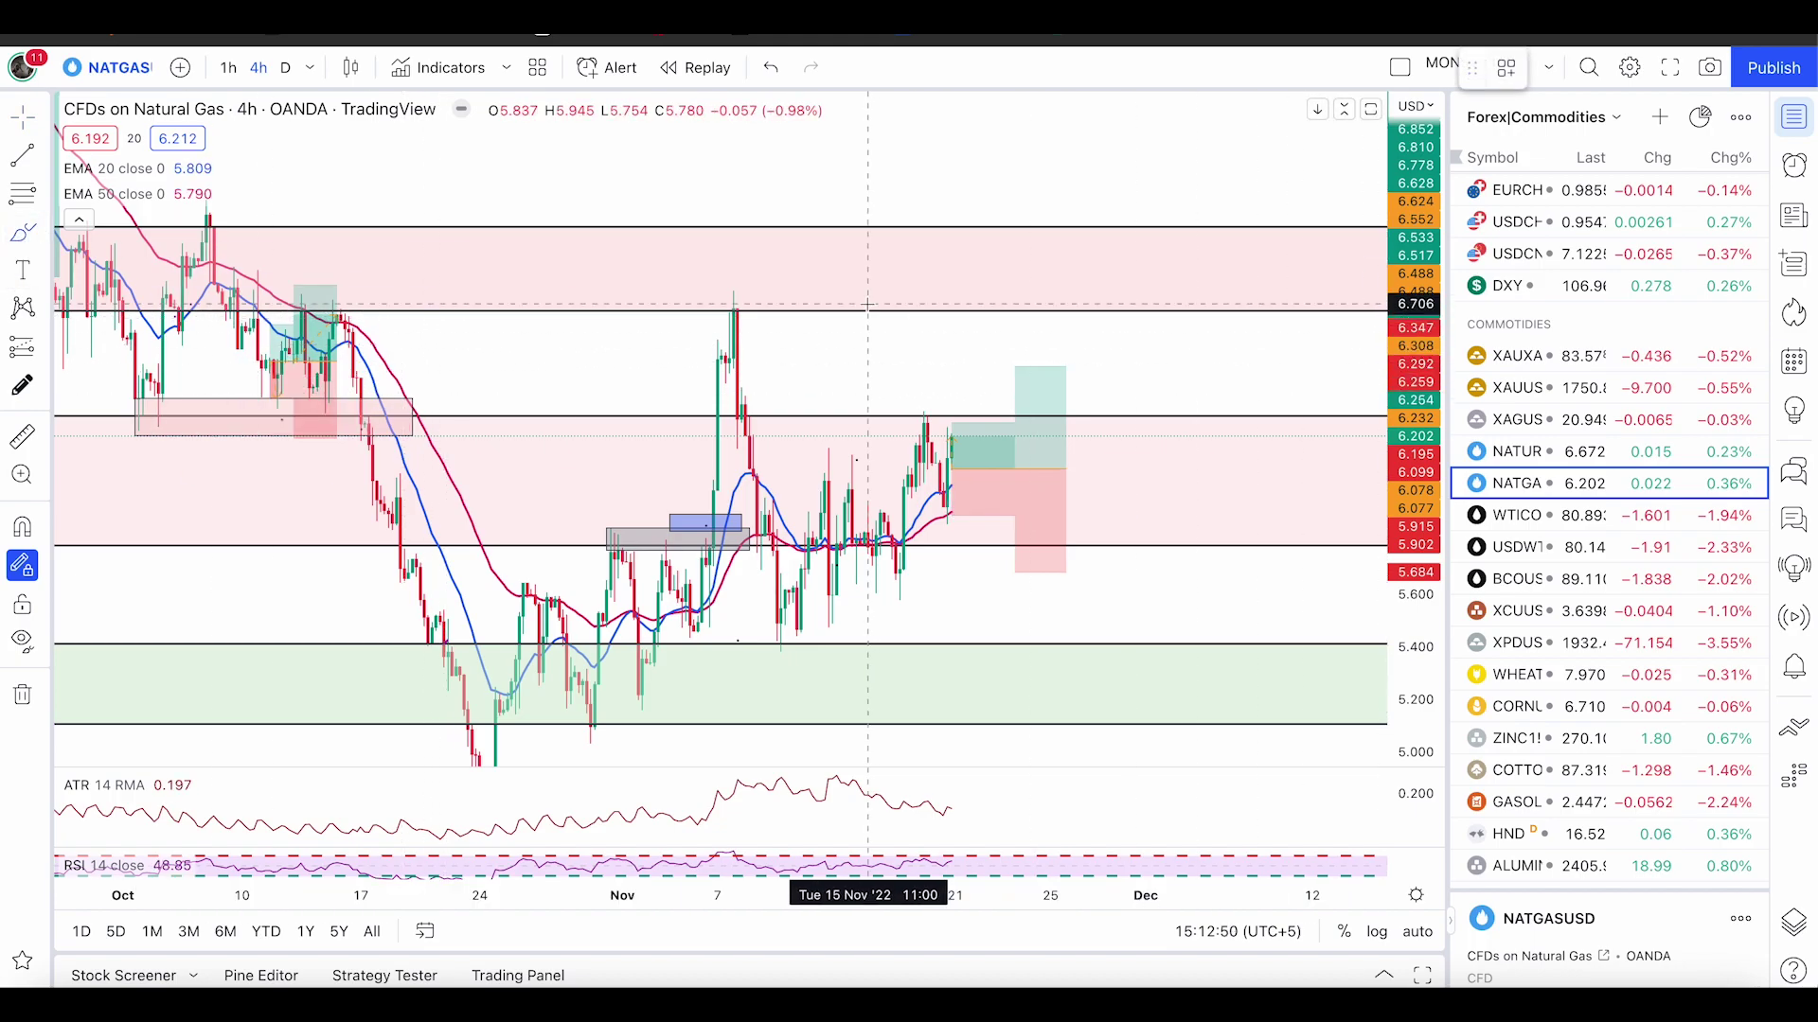
mouse_move(873, 301)
left_mouse_down()
mouse_move(1066, 274)
mouse_move(1062, 316)
mouse_move(1188, 303)
left_mouse_up()
left_click_drag(1041, 274, 1253, 232)
key("ctrl+z")
key("ctrl+z")
key("ctrl+z")
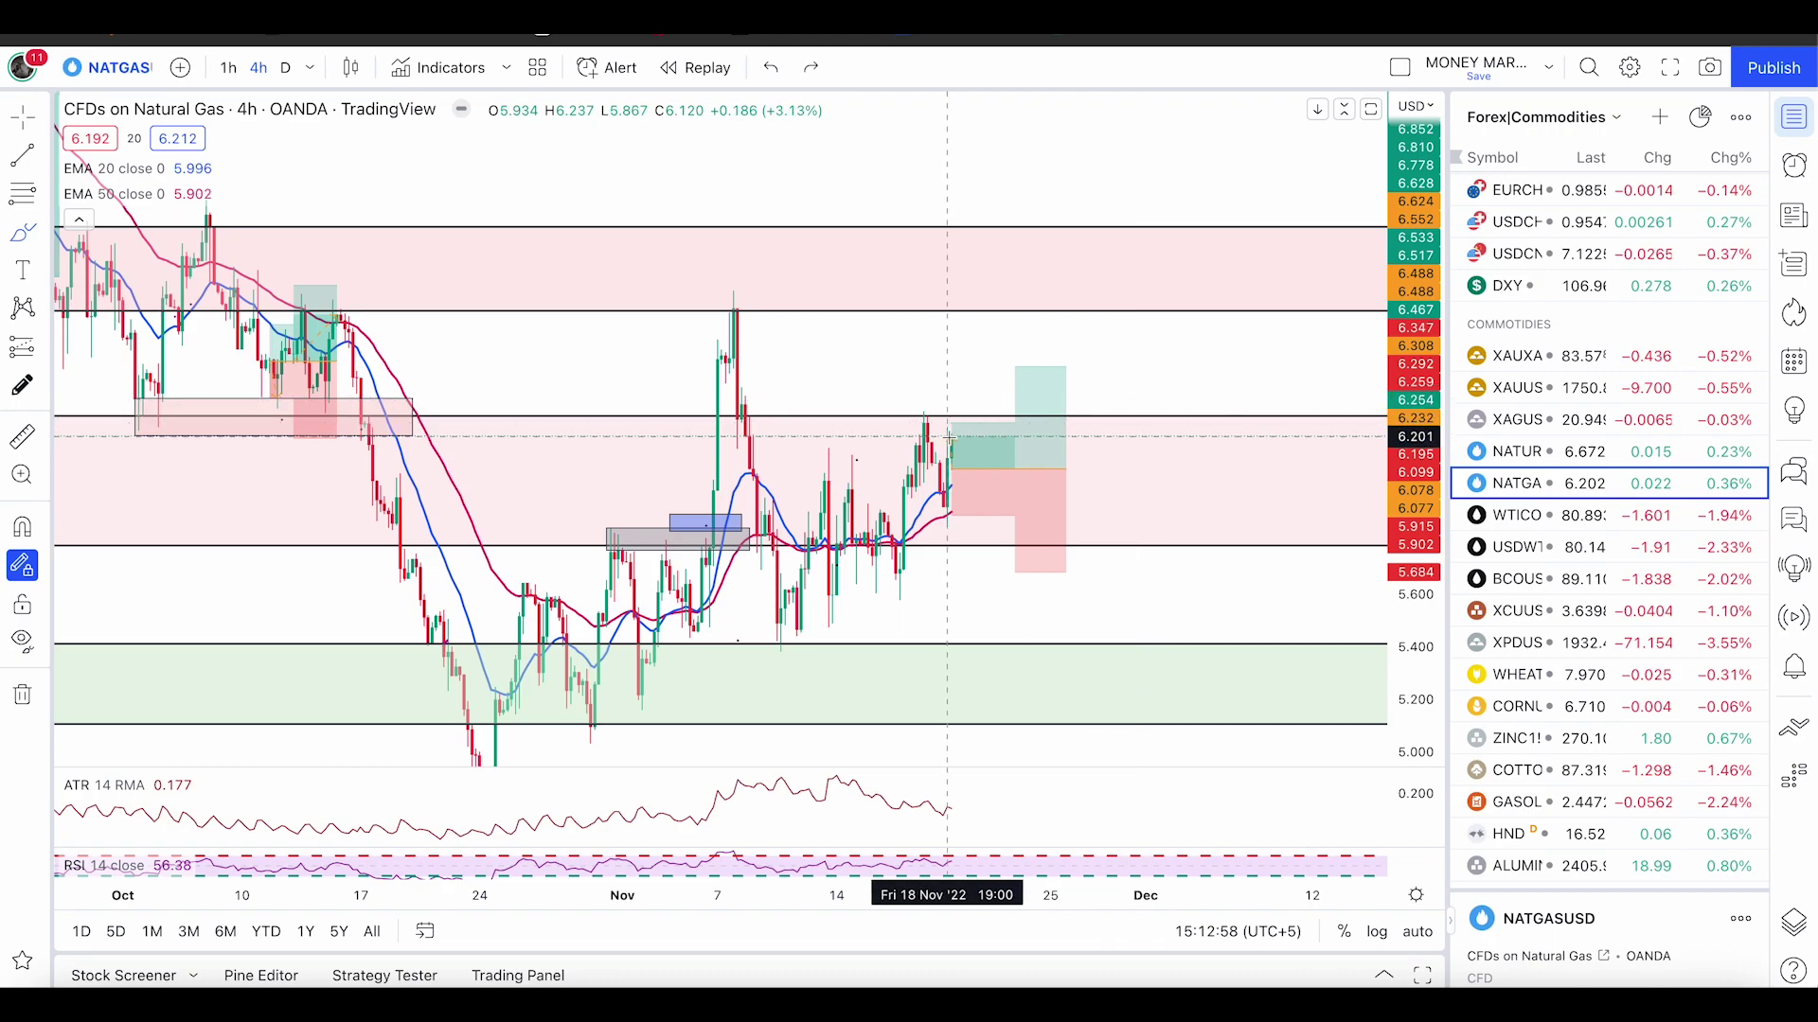
- Brush a stepped rise from the latest NATGASUSD candle toward the upper red zone and a line inside the zone, undoing both
mouse_move(946, 445)
left_mouse_down()
mouse_move(979, 387)
mouse_move(1000, 433)
mouse_move(1051, 325)
left_mouse_up()
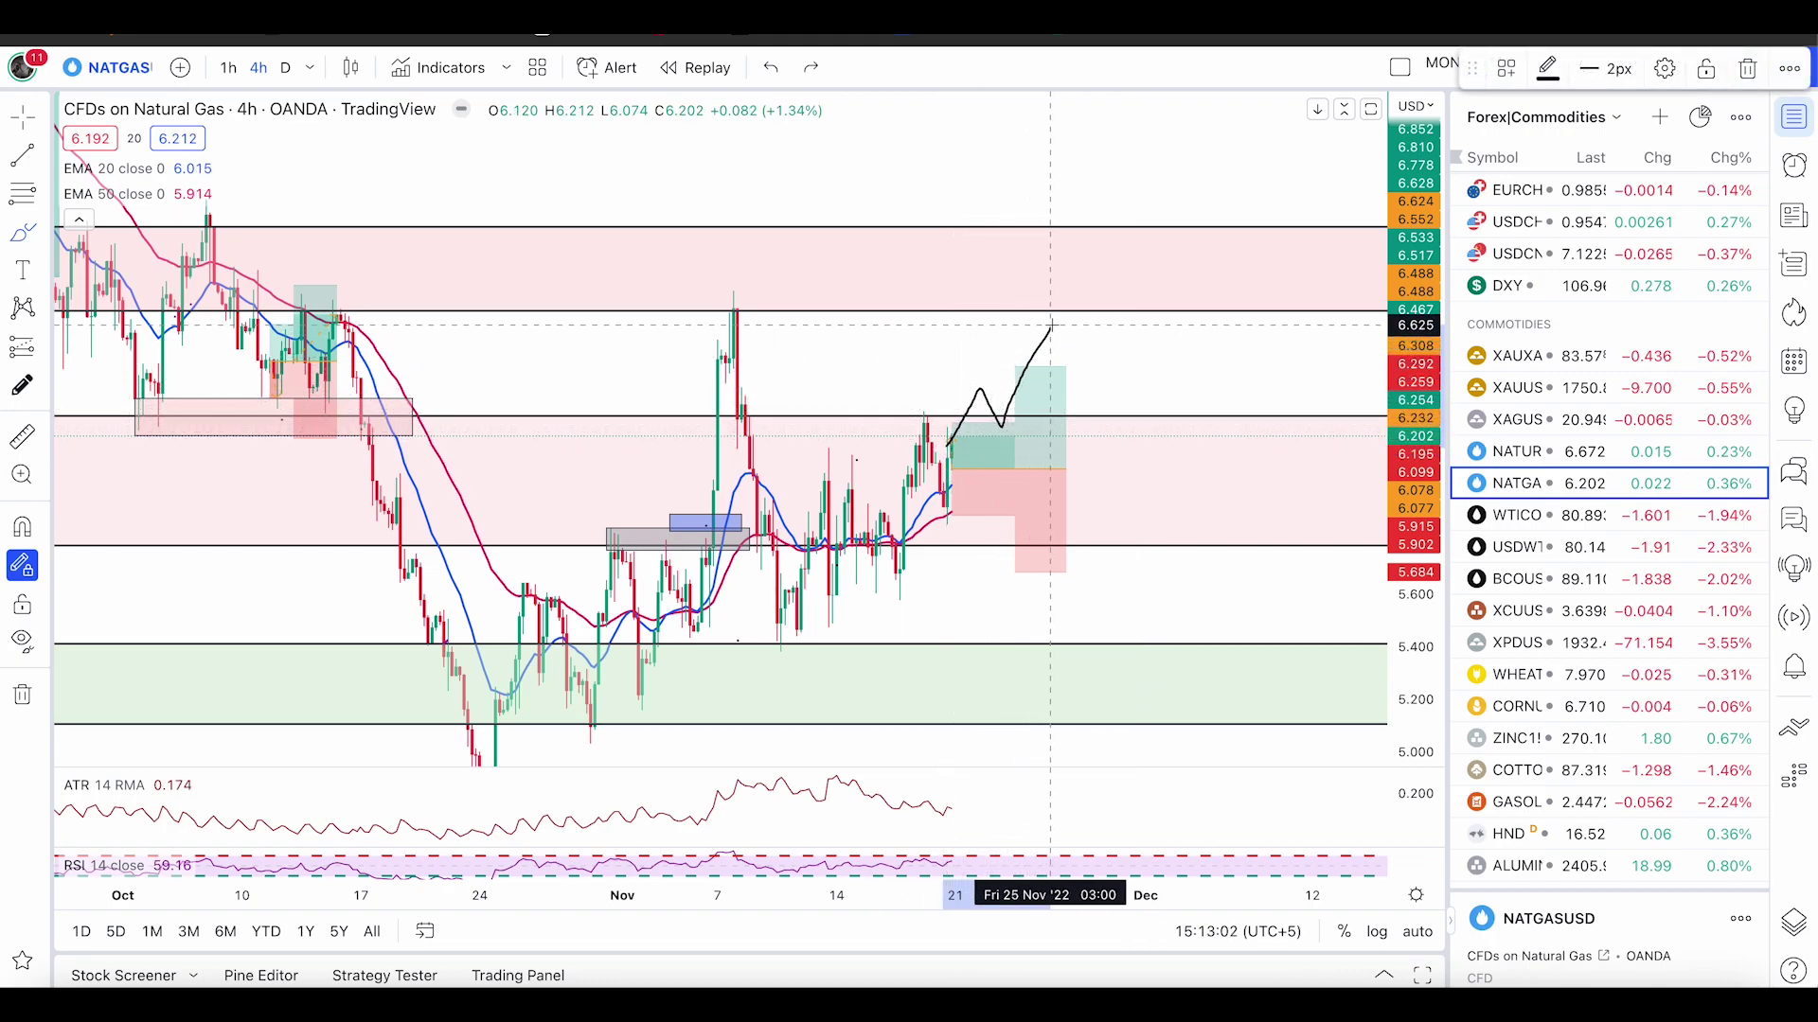
left_click_drag(882, 286, 1166, 284)
key("ctrl+z")
key("ctrl+z")
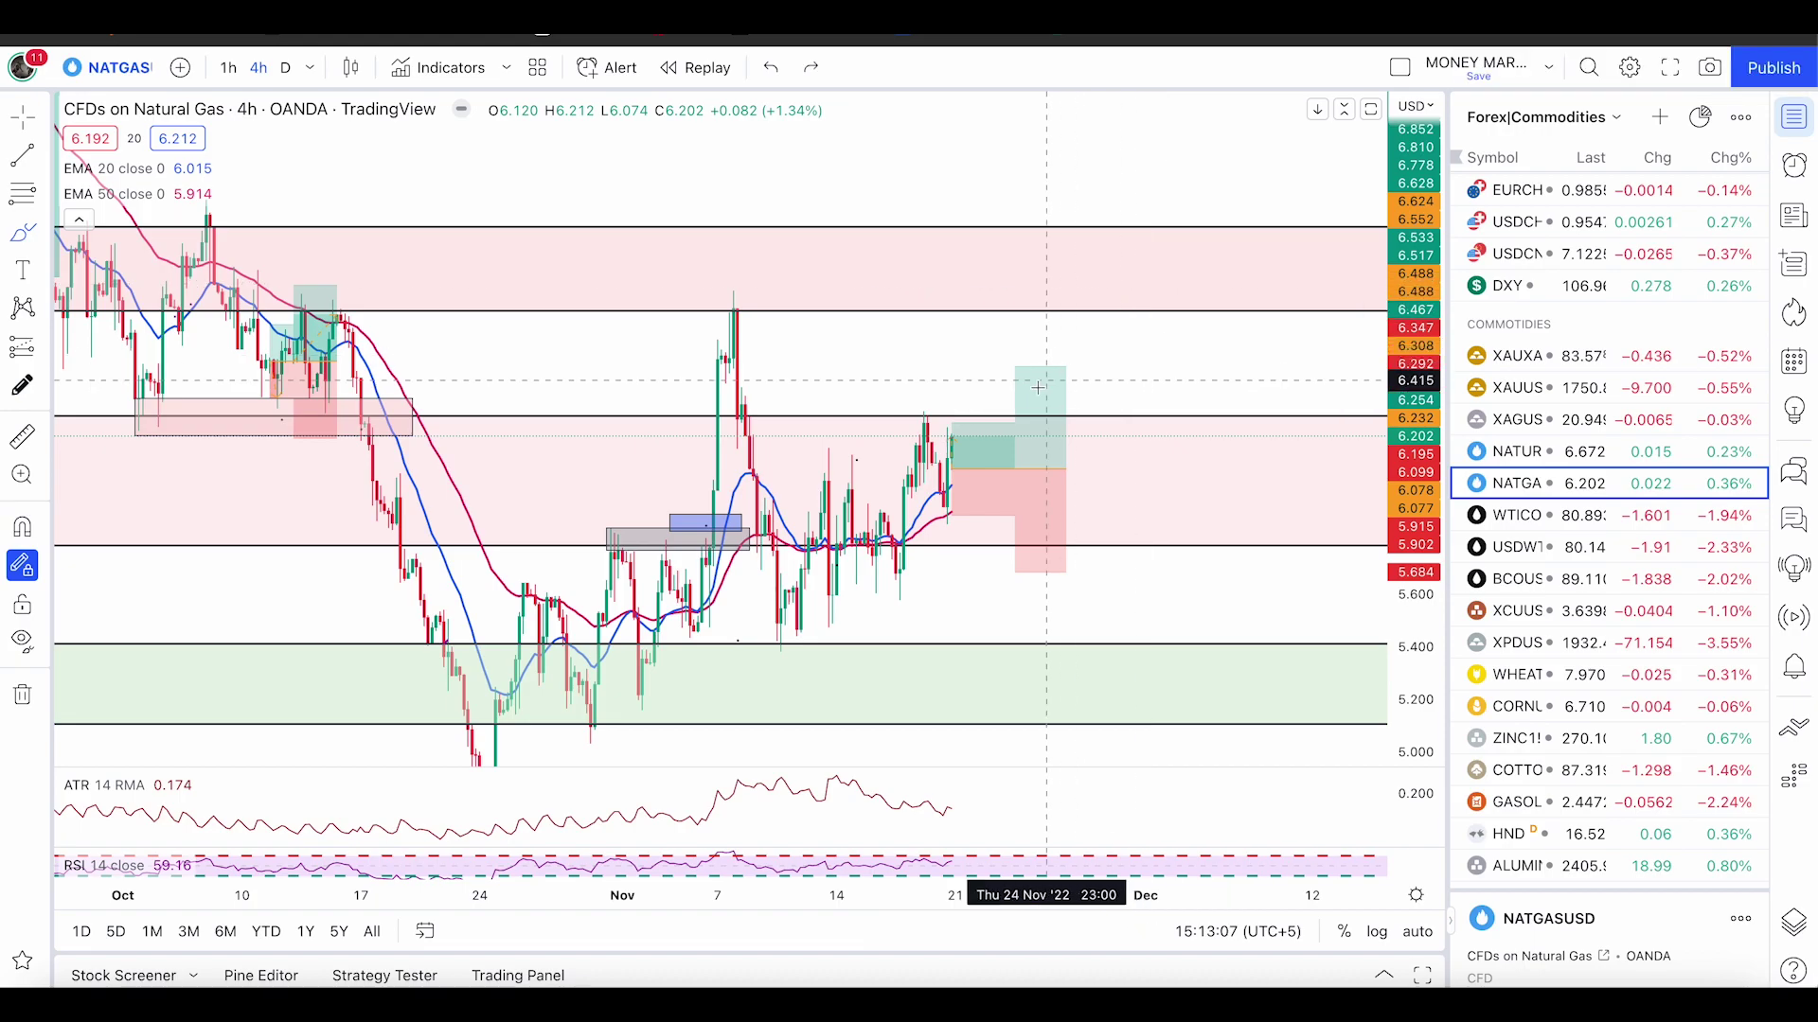
- Brush strokes from the latest candle toward the long positions' targets and down toward their stops, undoing each
left_click_drag(953, 454, 984, 391)
left_click_drag(945, 404, 1100, 346)
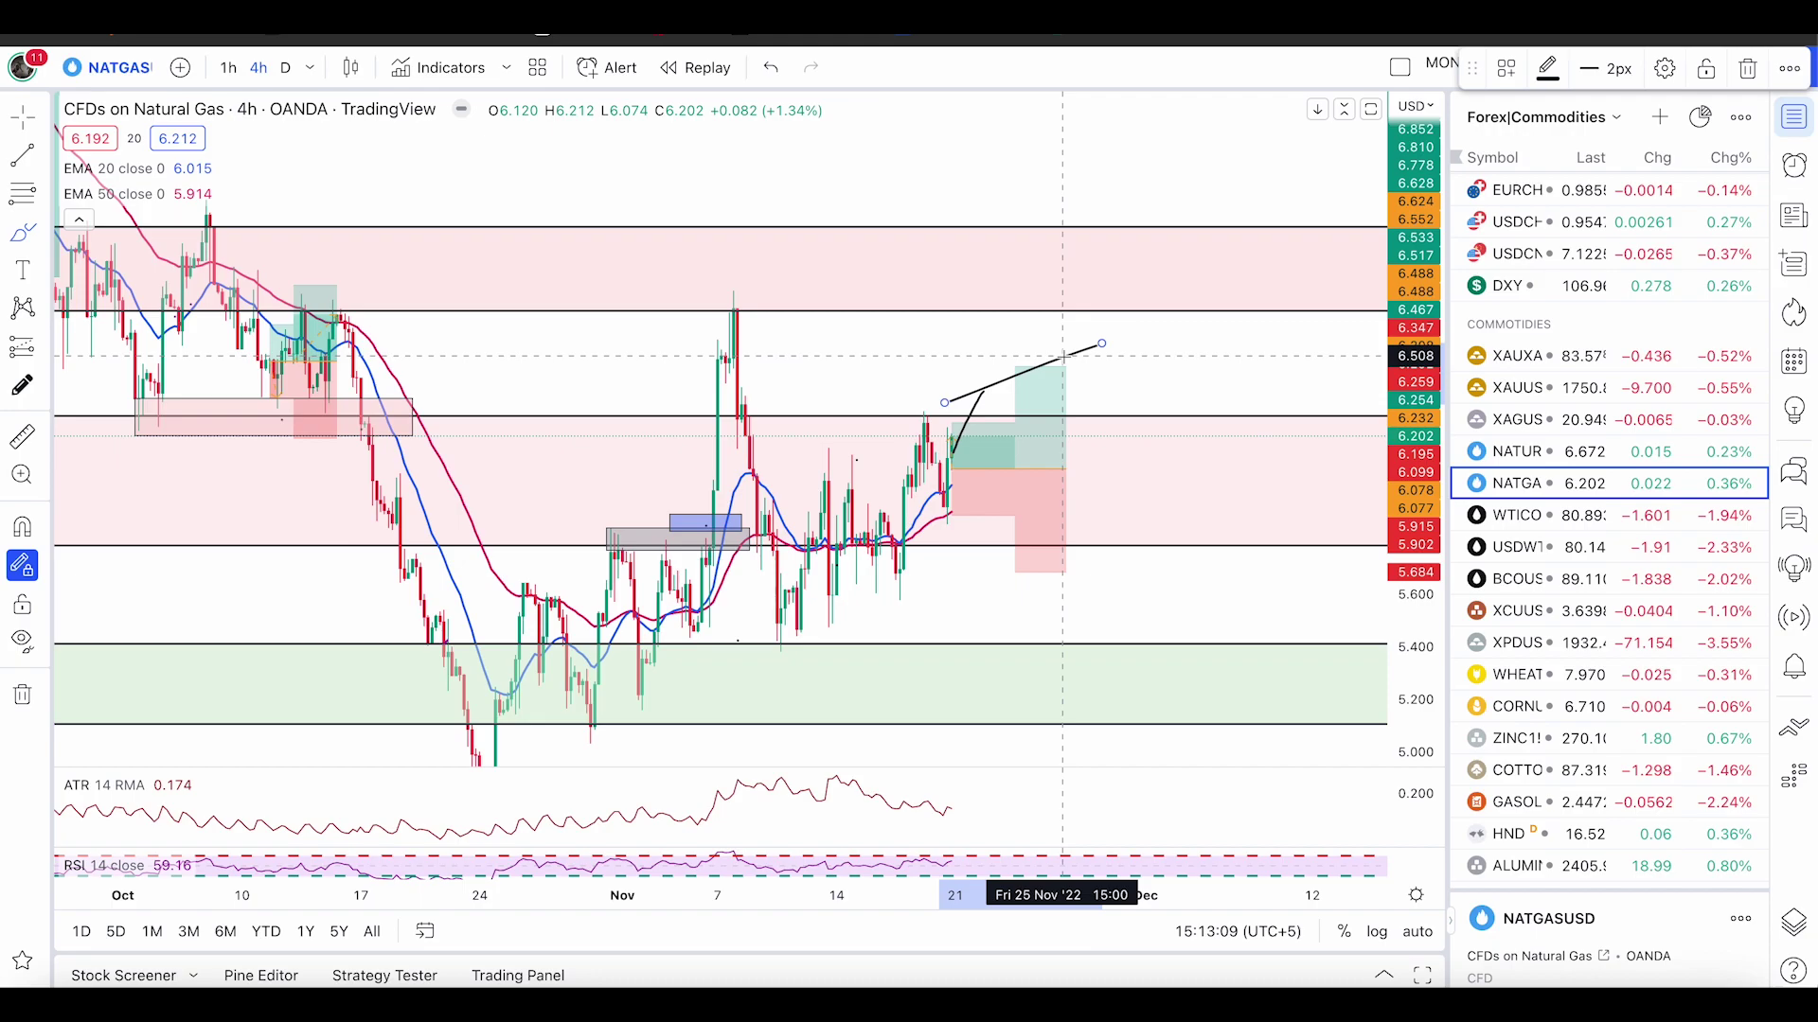
key("ctrl+z")
key("ctrl+z")
left_click_drag(935, 447, 1015, 588)
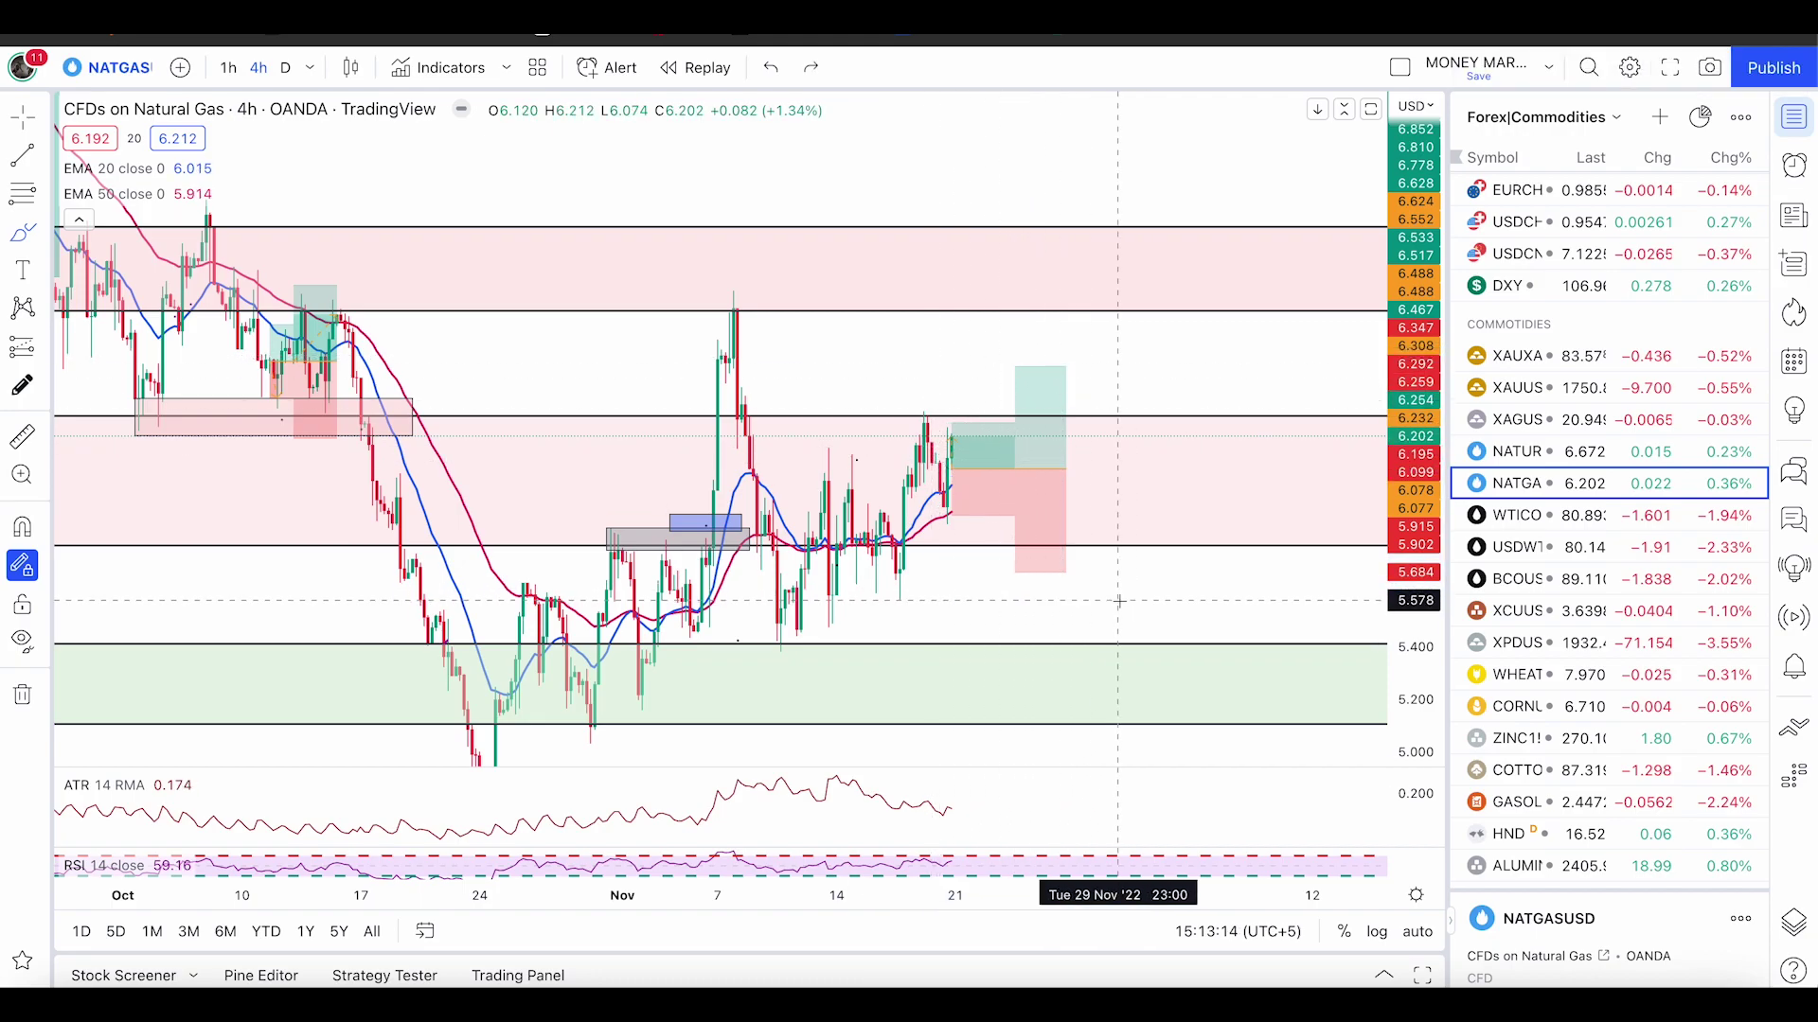
scroll(1119, 600, "up", 3)
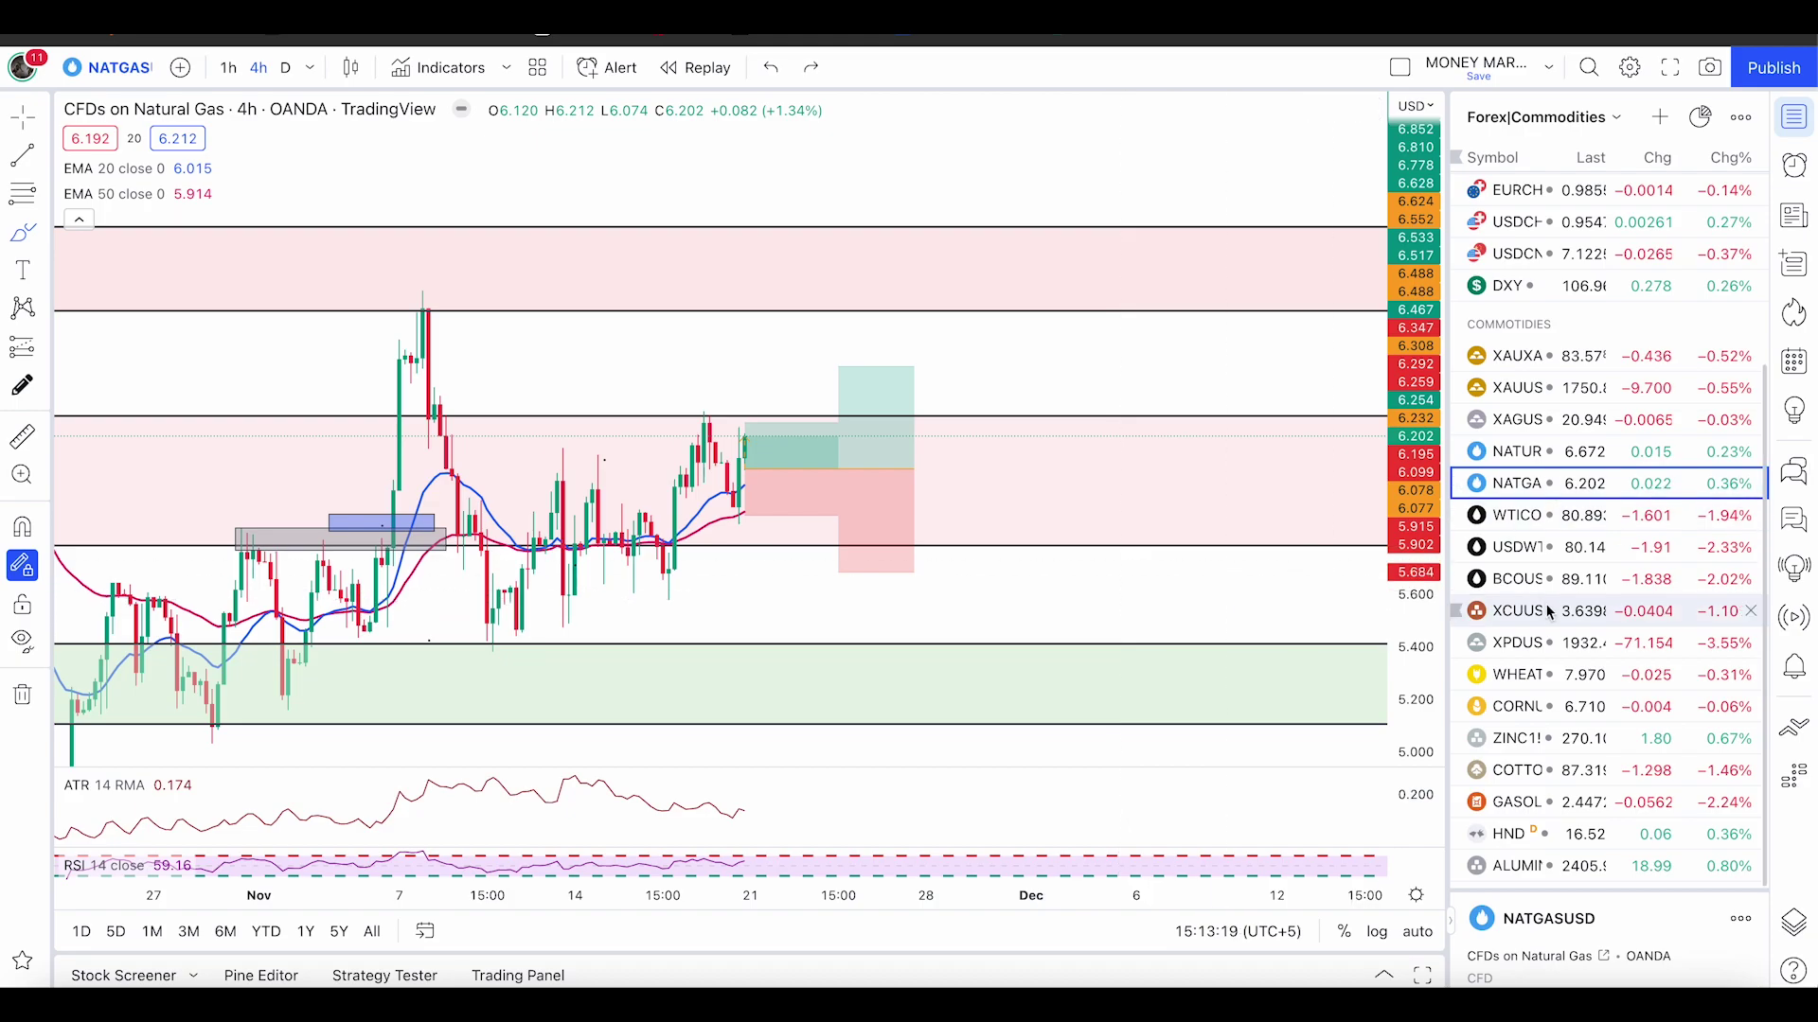
- Switch to the XAUUSD 4-hour chart and examine the latest candles between the red and green zones
left_click(1518, 388)
left_click_drag(1424, 540, 1420, 426)
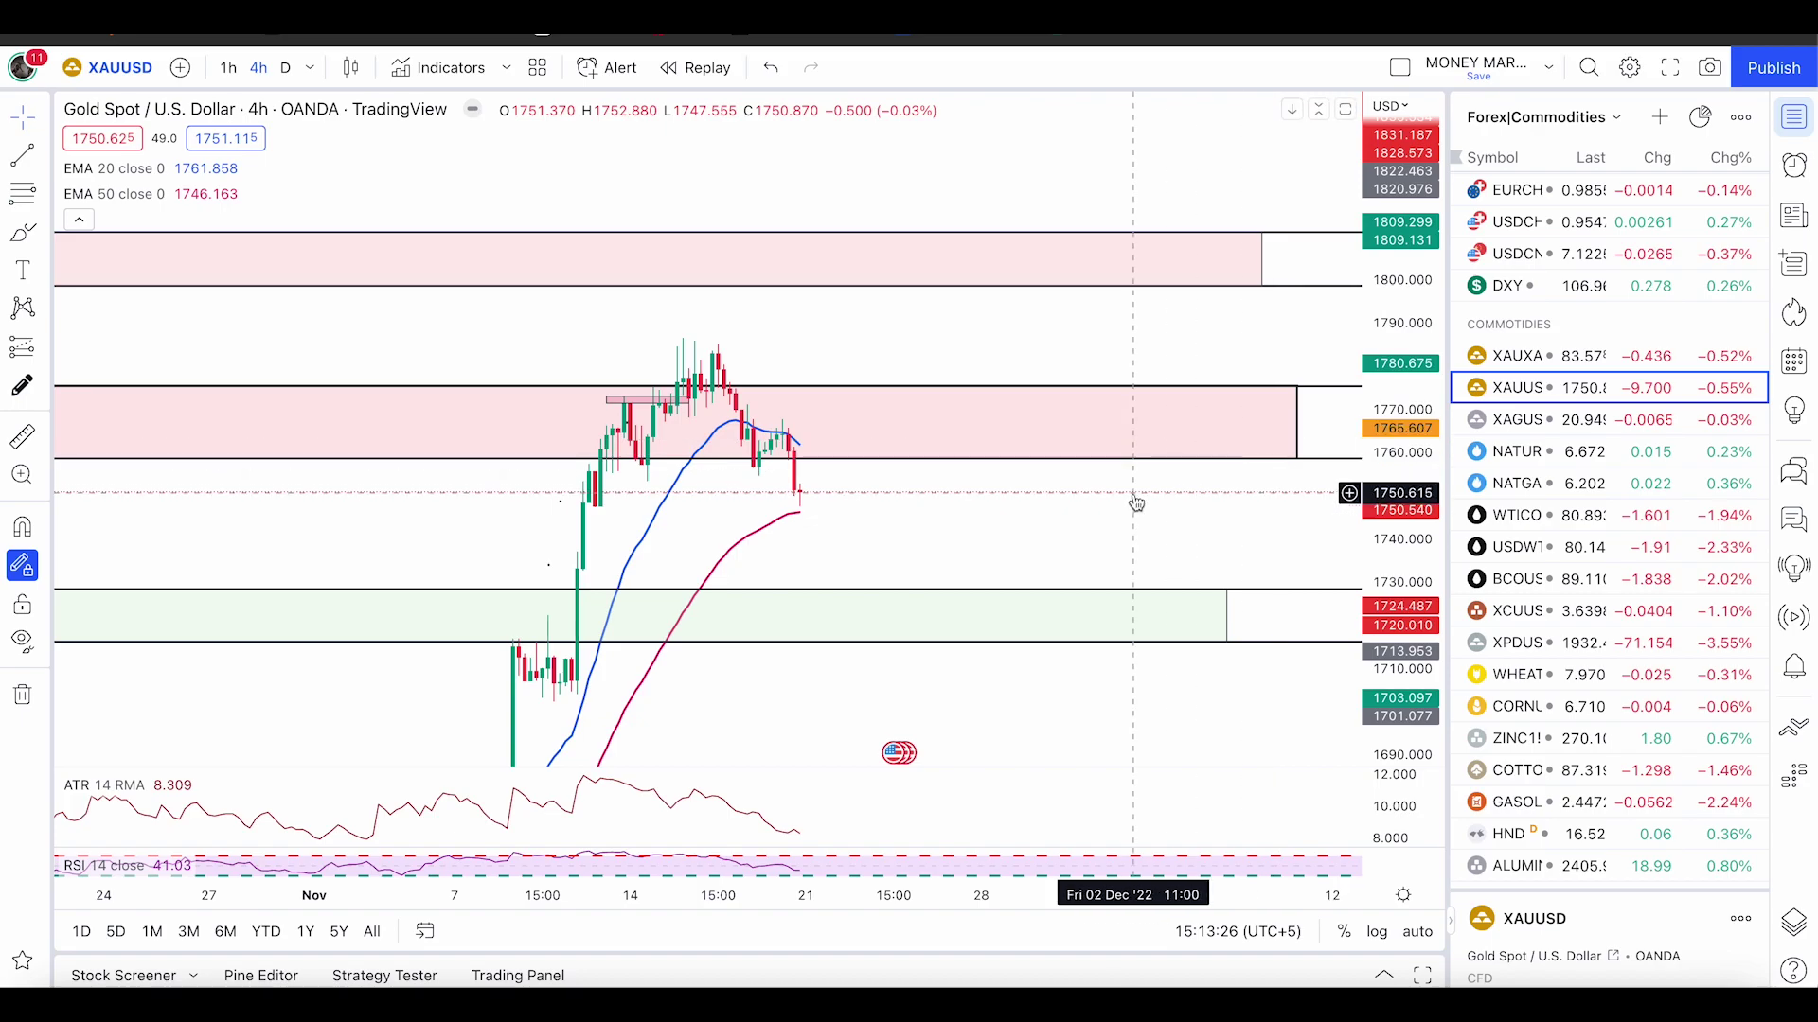
scroll(994, 484, "up", 1)
left_click_drag(991, 484, 977, 435)
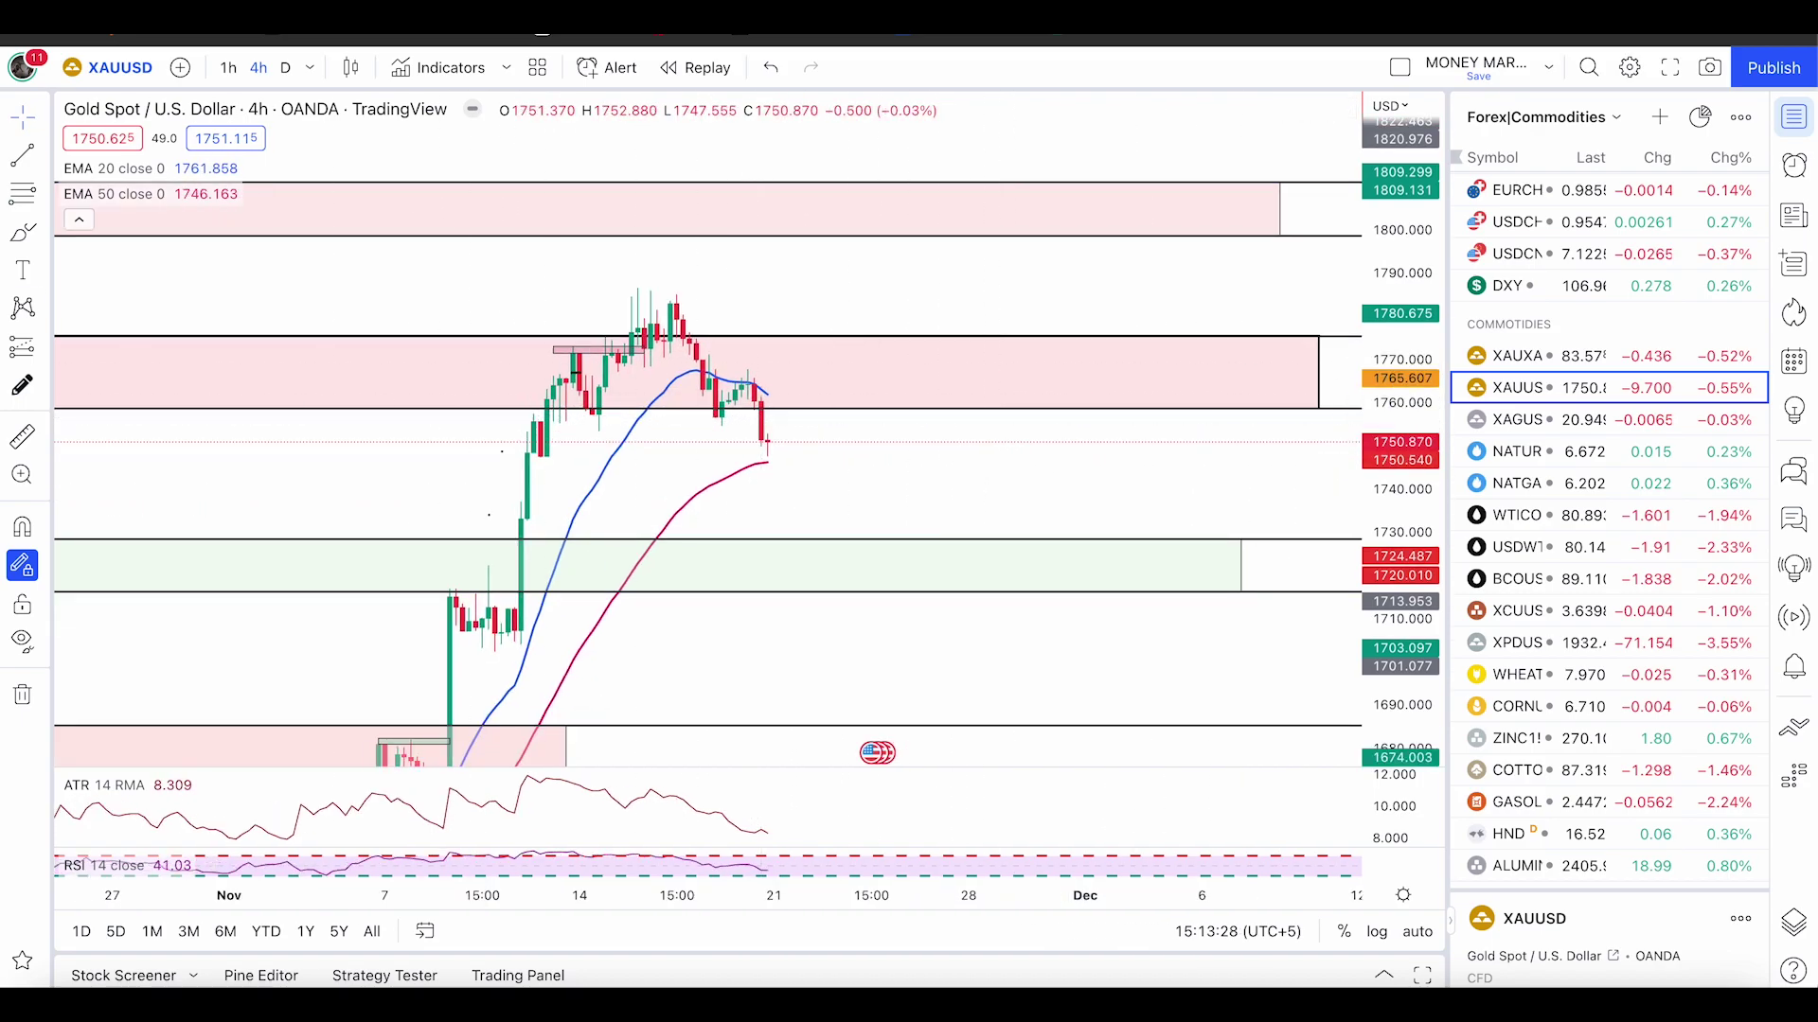
- Circle the latest XAUUSD candle at the 50 EMA and brush a projected rebound into the red zone, undoing the strokes
left_click(22, 232)
mouse_move(780, 466)
left_mouse_down()
mouse_move(776, 432)
mouse_move(784, 447)
left_mouse_up()
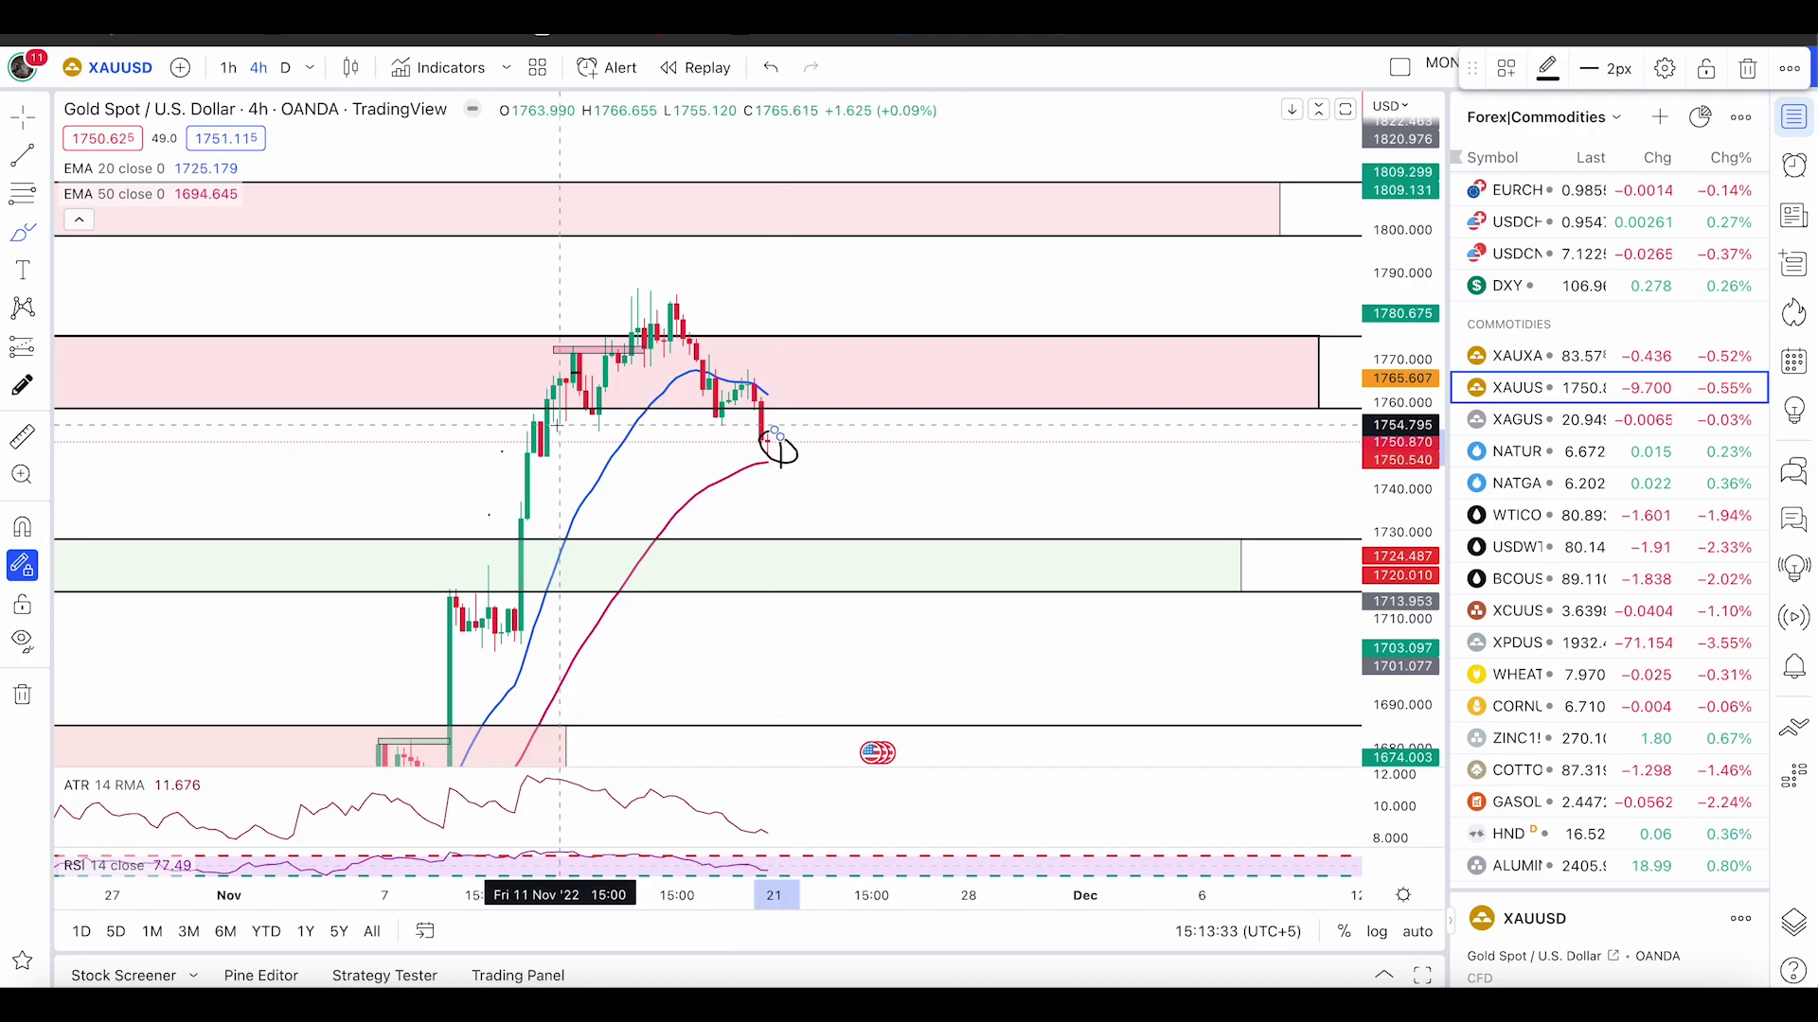
mouse_move(605, 379)
left_mouse_down()
mouse_move(580, 397)
mouse_move(606, 445)
mouse_move(640, 407)
left_mouse_up()
key("super+z")
key("super+z")
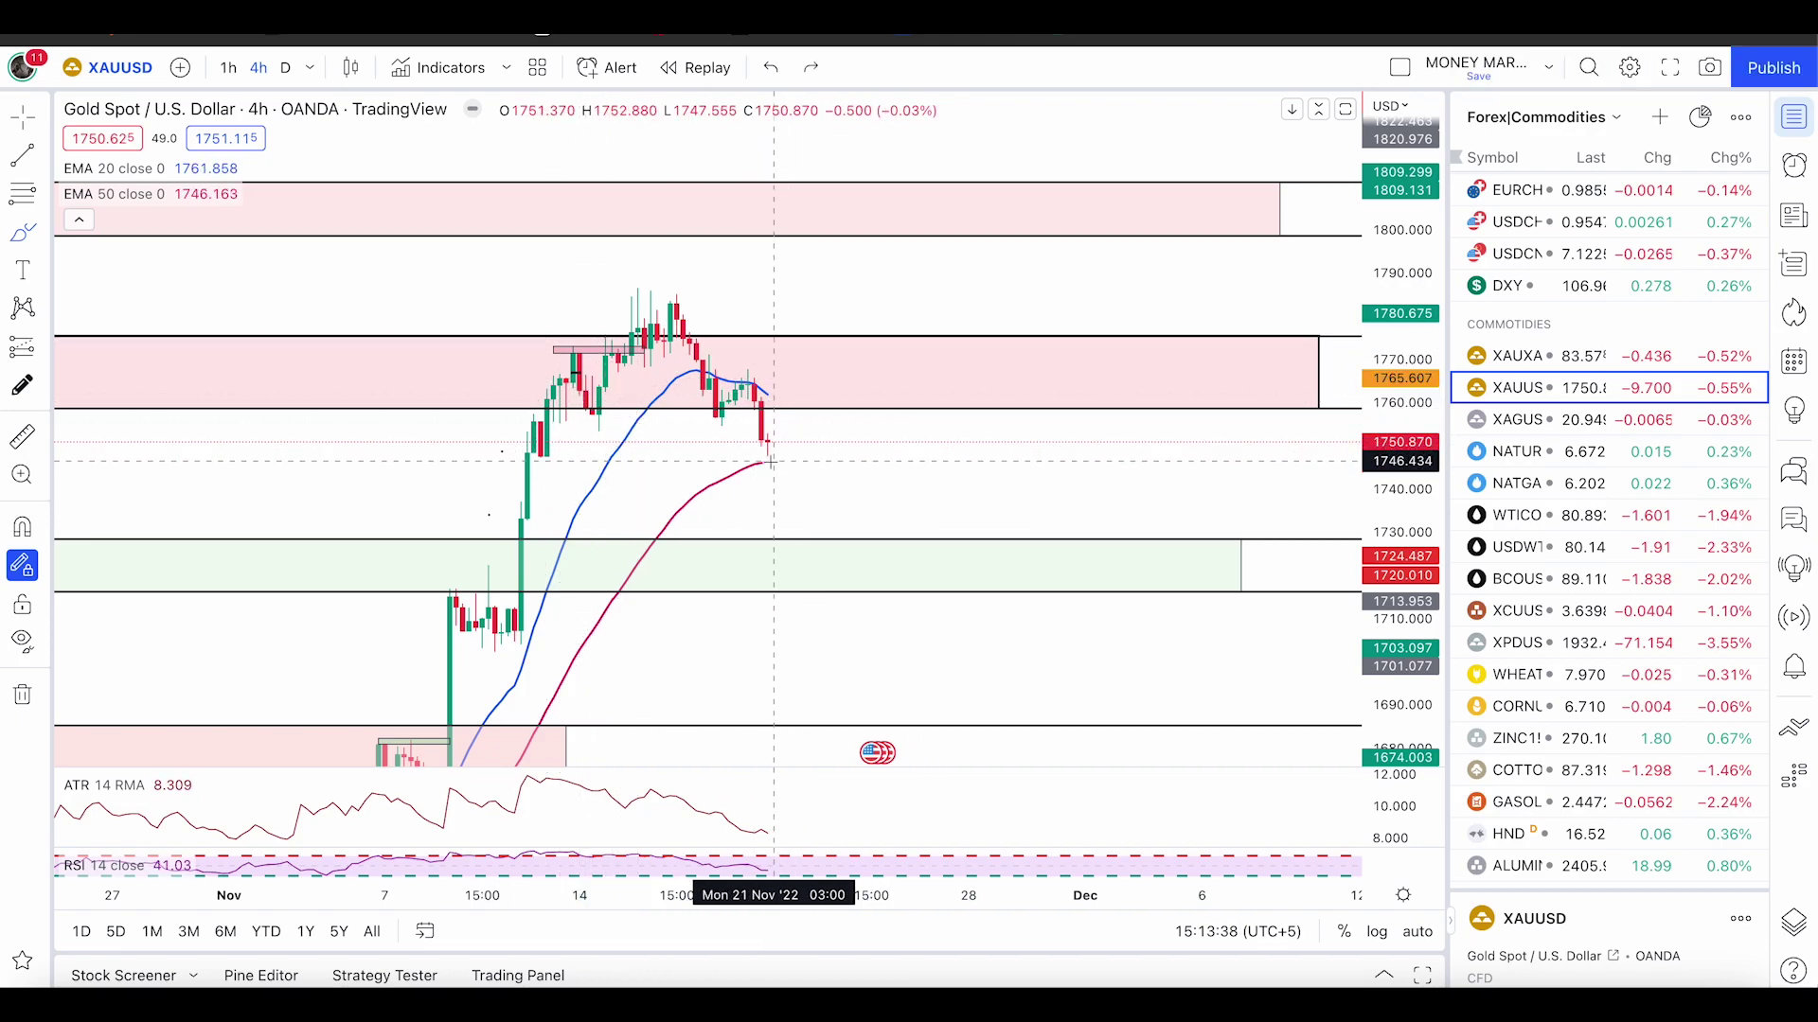
left_click_drag(772, 462, 805, 372)
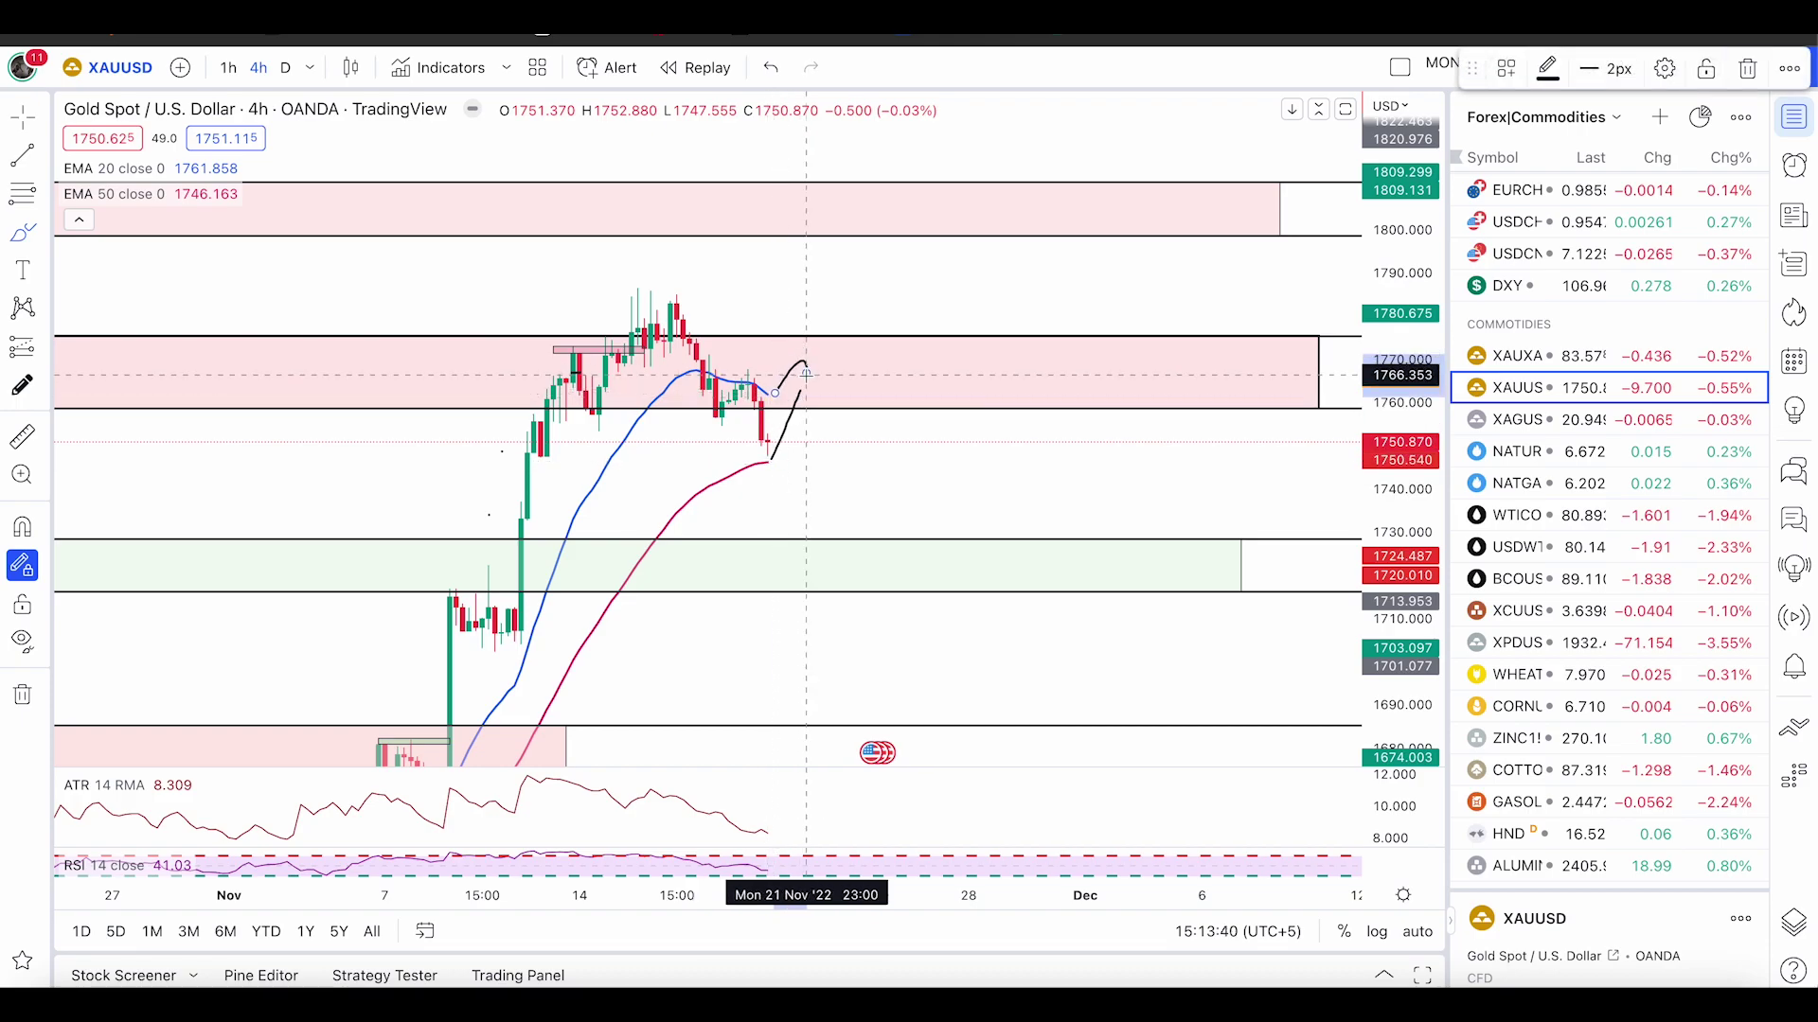
key("ctrl+z")
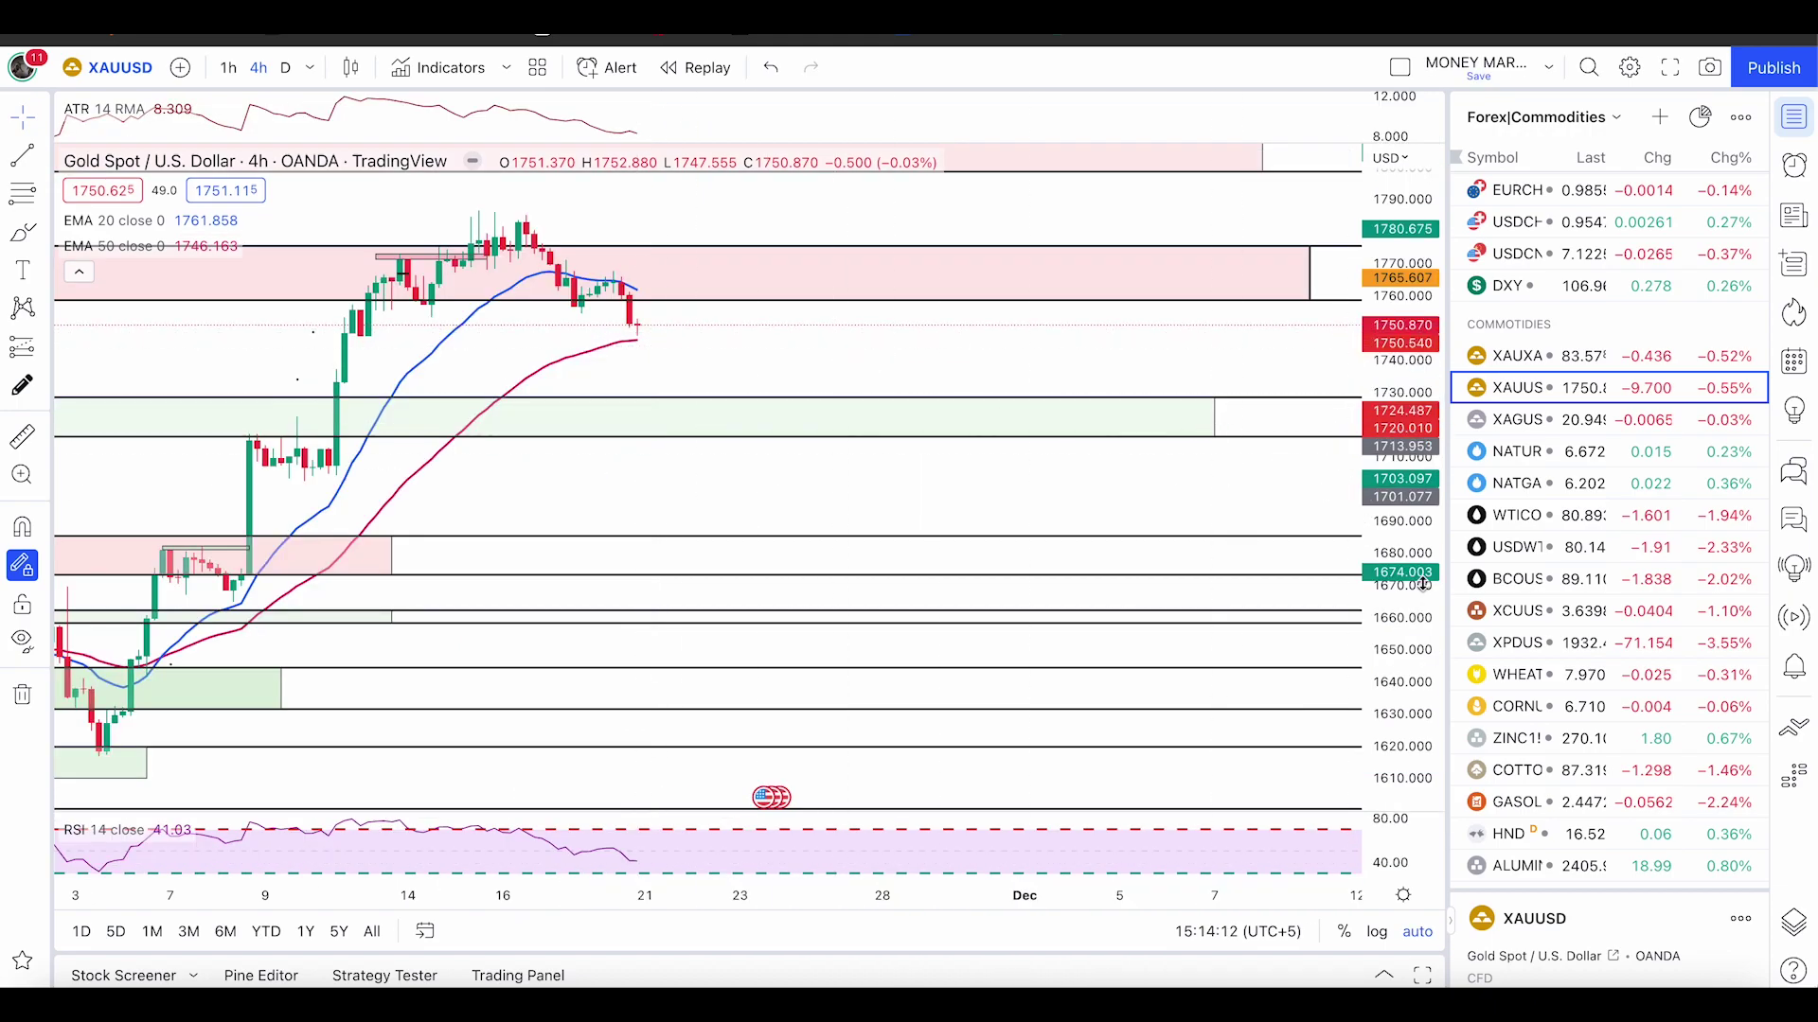
- Circle the latest XAUUSD candle and the 14 November pullback inside the red zone, undoing the second circle
left_click_drag(1401, 501, 1401, 284)
left_click_drag(1103, 303, 1131, 536)
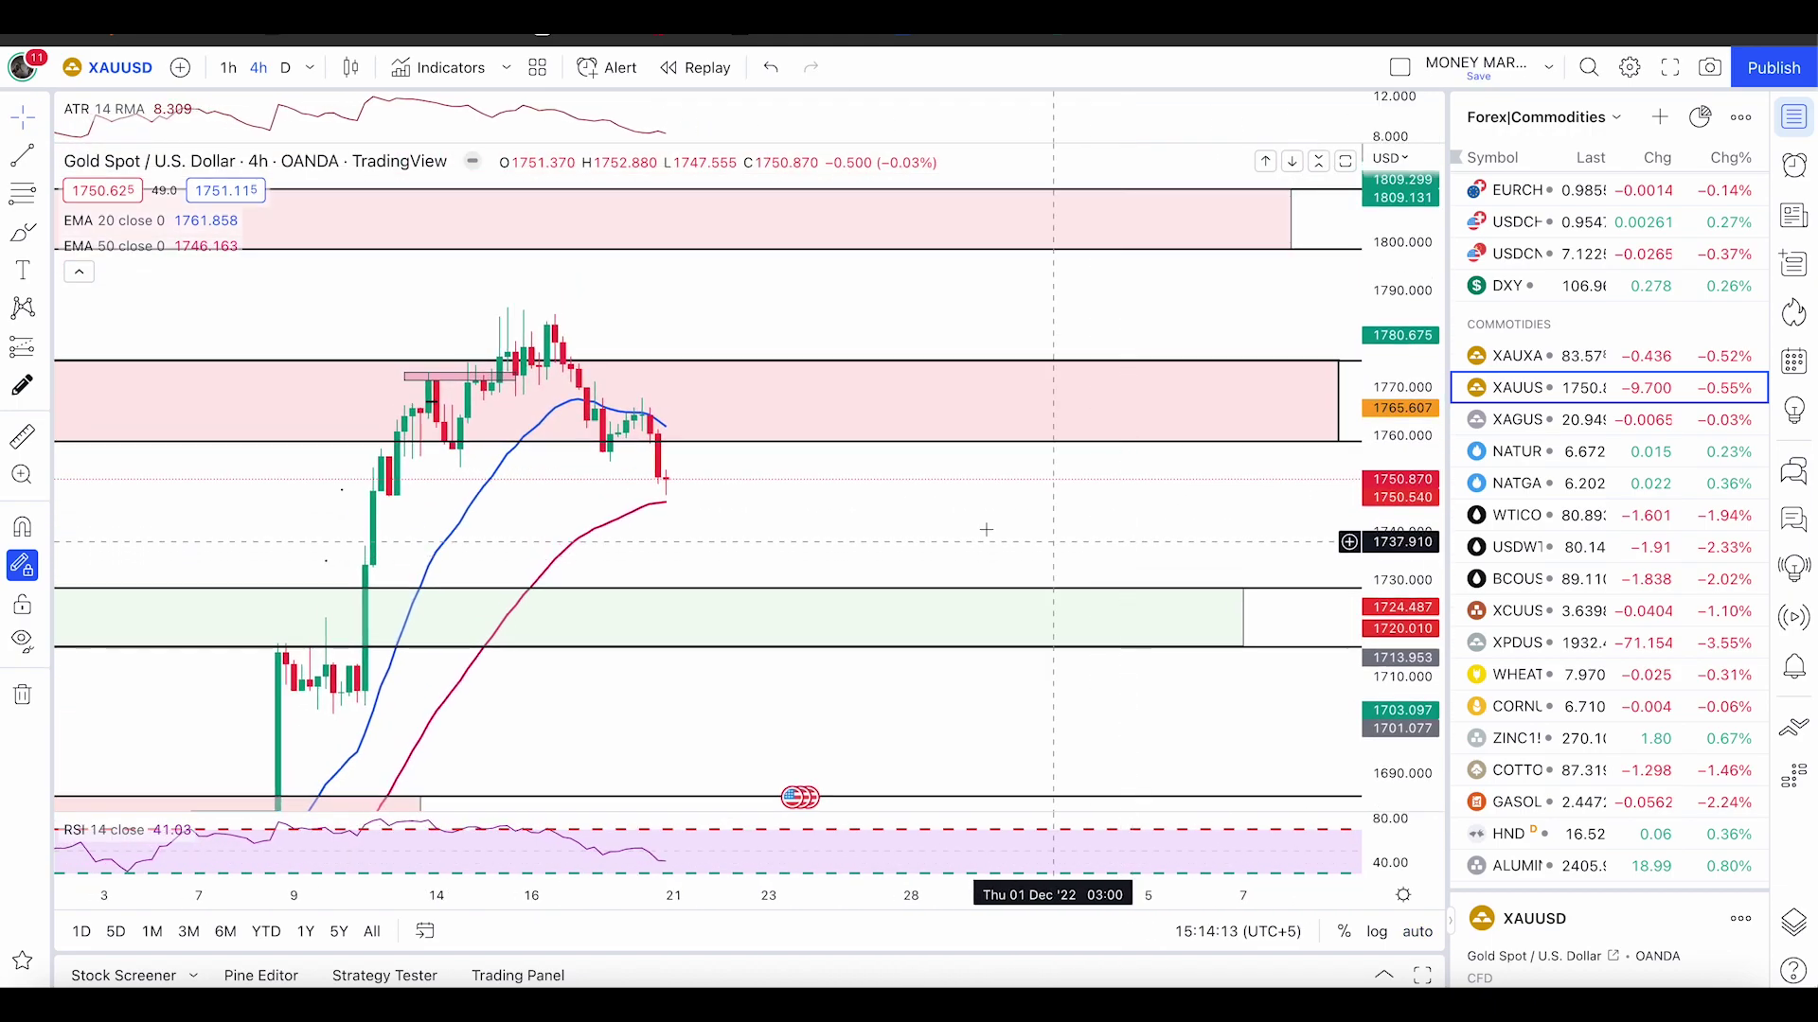
left_click(16, 235)
mouse_move(682, 464)
left_mouse_down()
mouse_move(682, 494)
mouse_move(660, 497)
mouse_move(725, 478)
mouse_move(684, 457)
left_mouse_up()
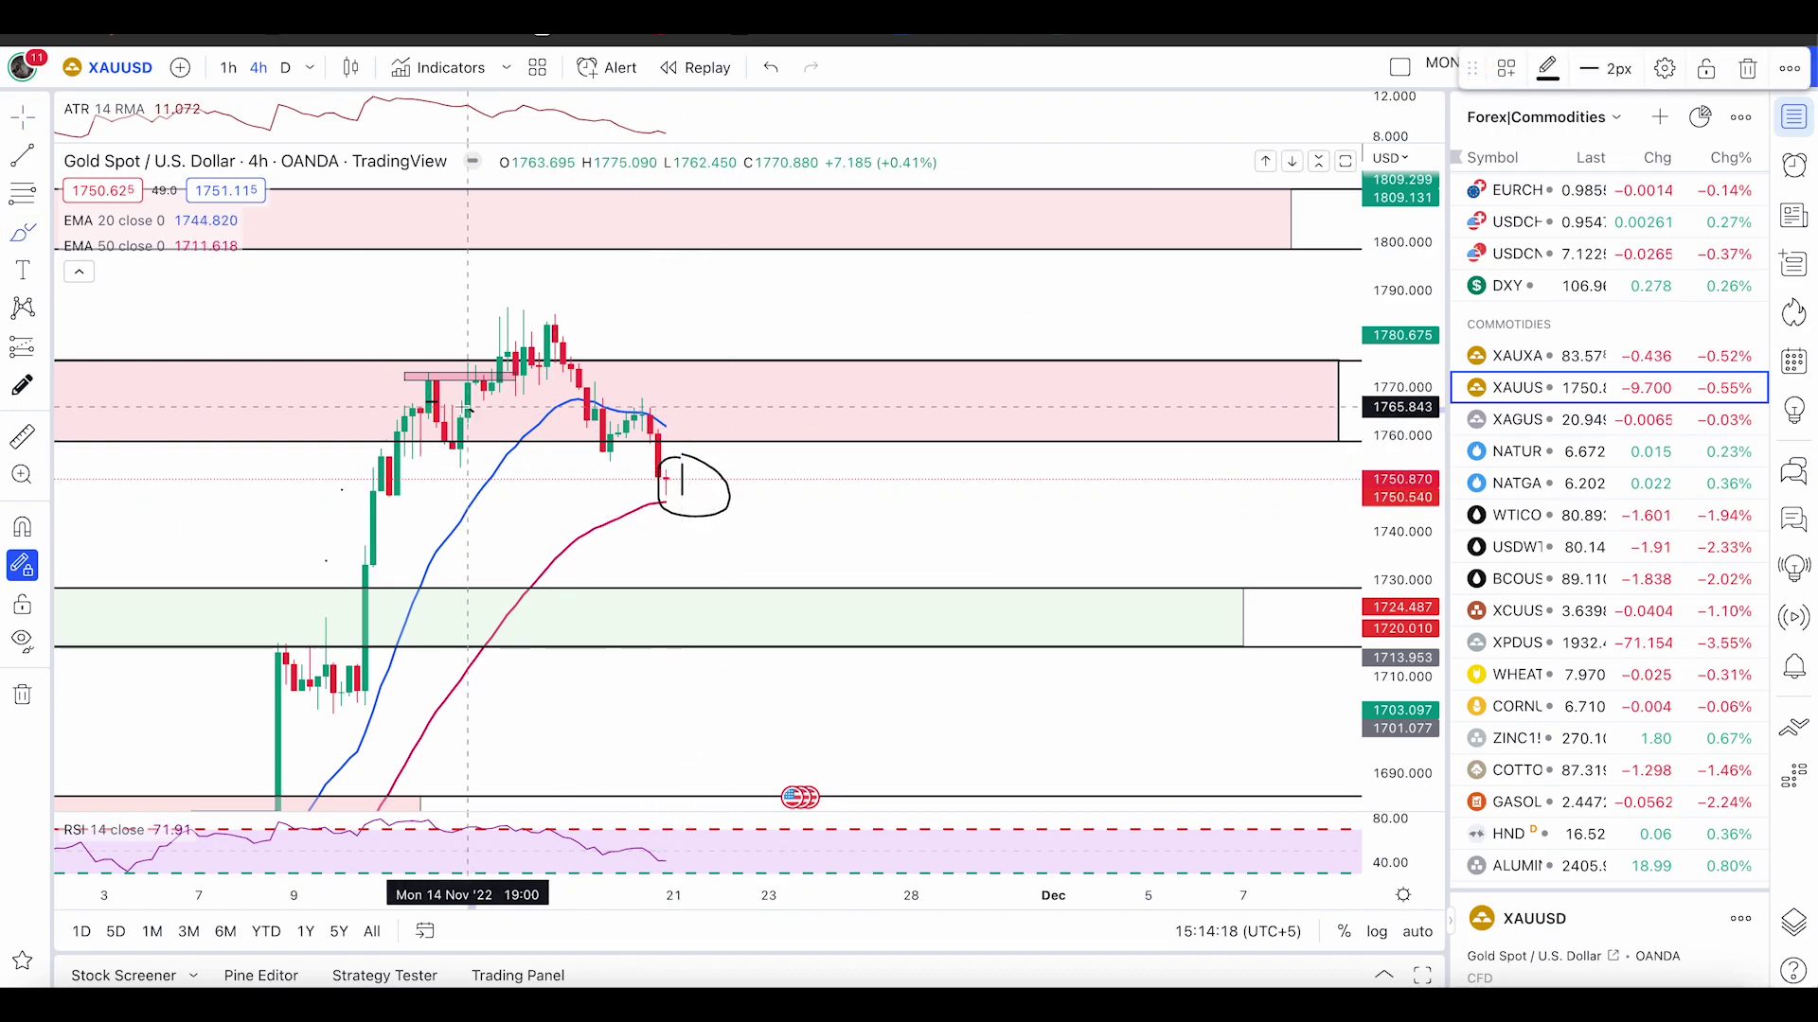
mouse_move(467, 407)
left_mouse_down()
mouse_move(429, 443)
mouse_move(474, 451)
mouse_move(461, 425)
left_mouse_up()
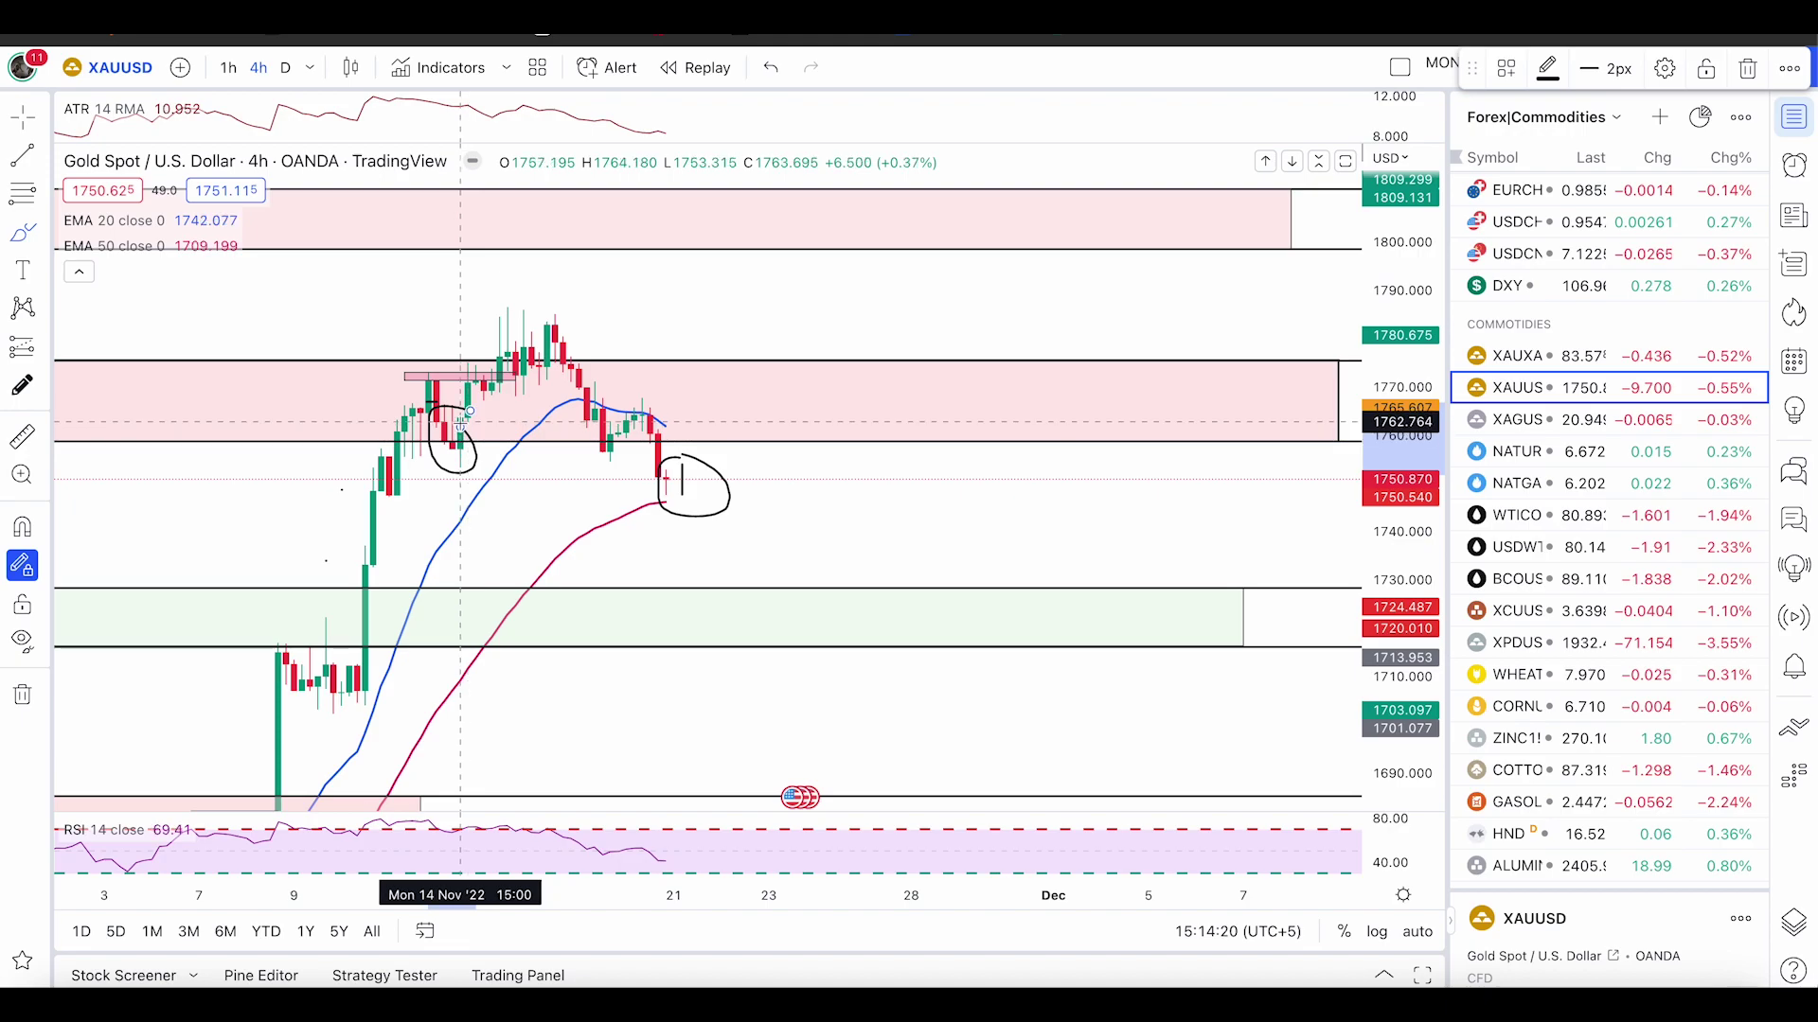
key("ctrl+z")
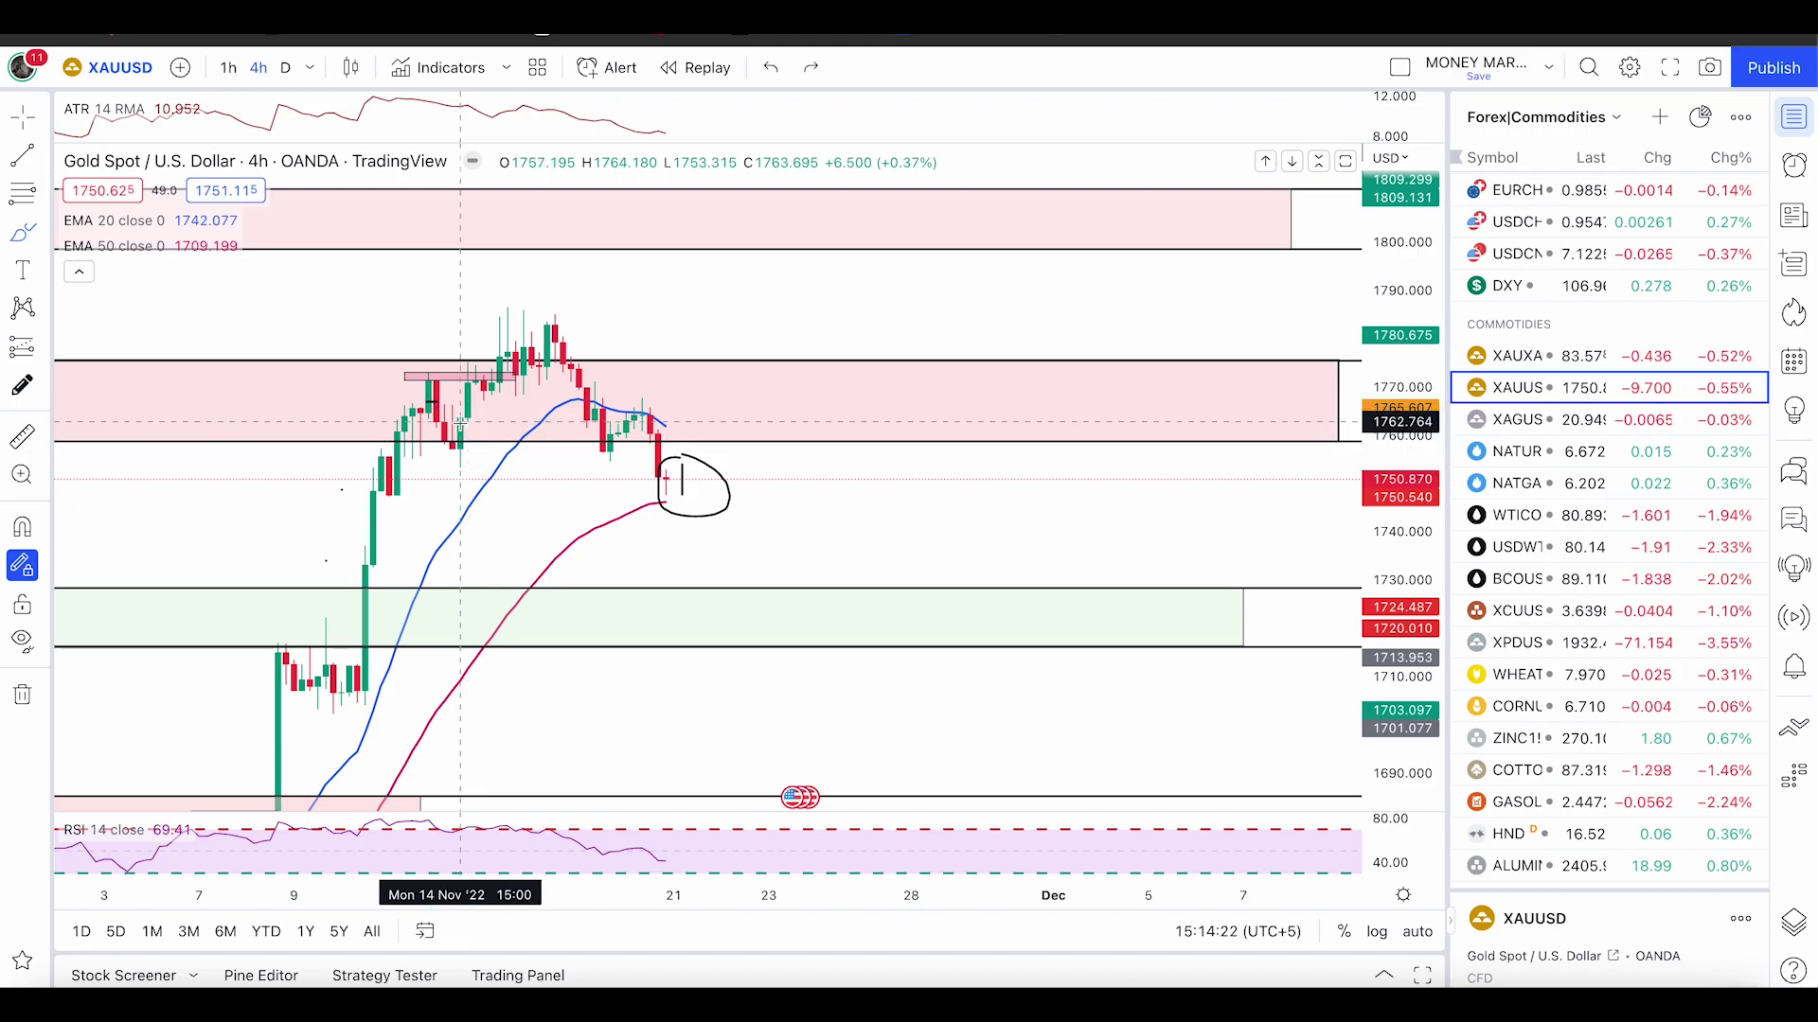
- Remove the circle and the short vertical stroke beside the latest XAUUSD candle
right_click(697, 523)
left_click(816, 833)
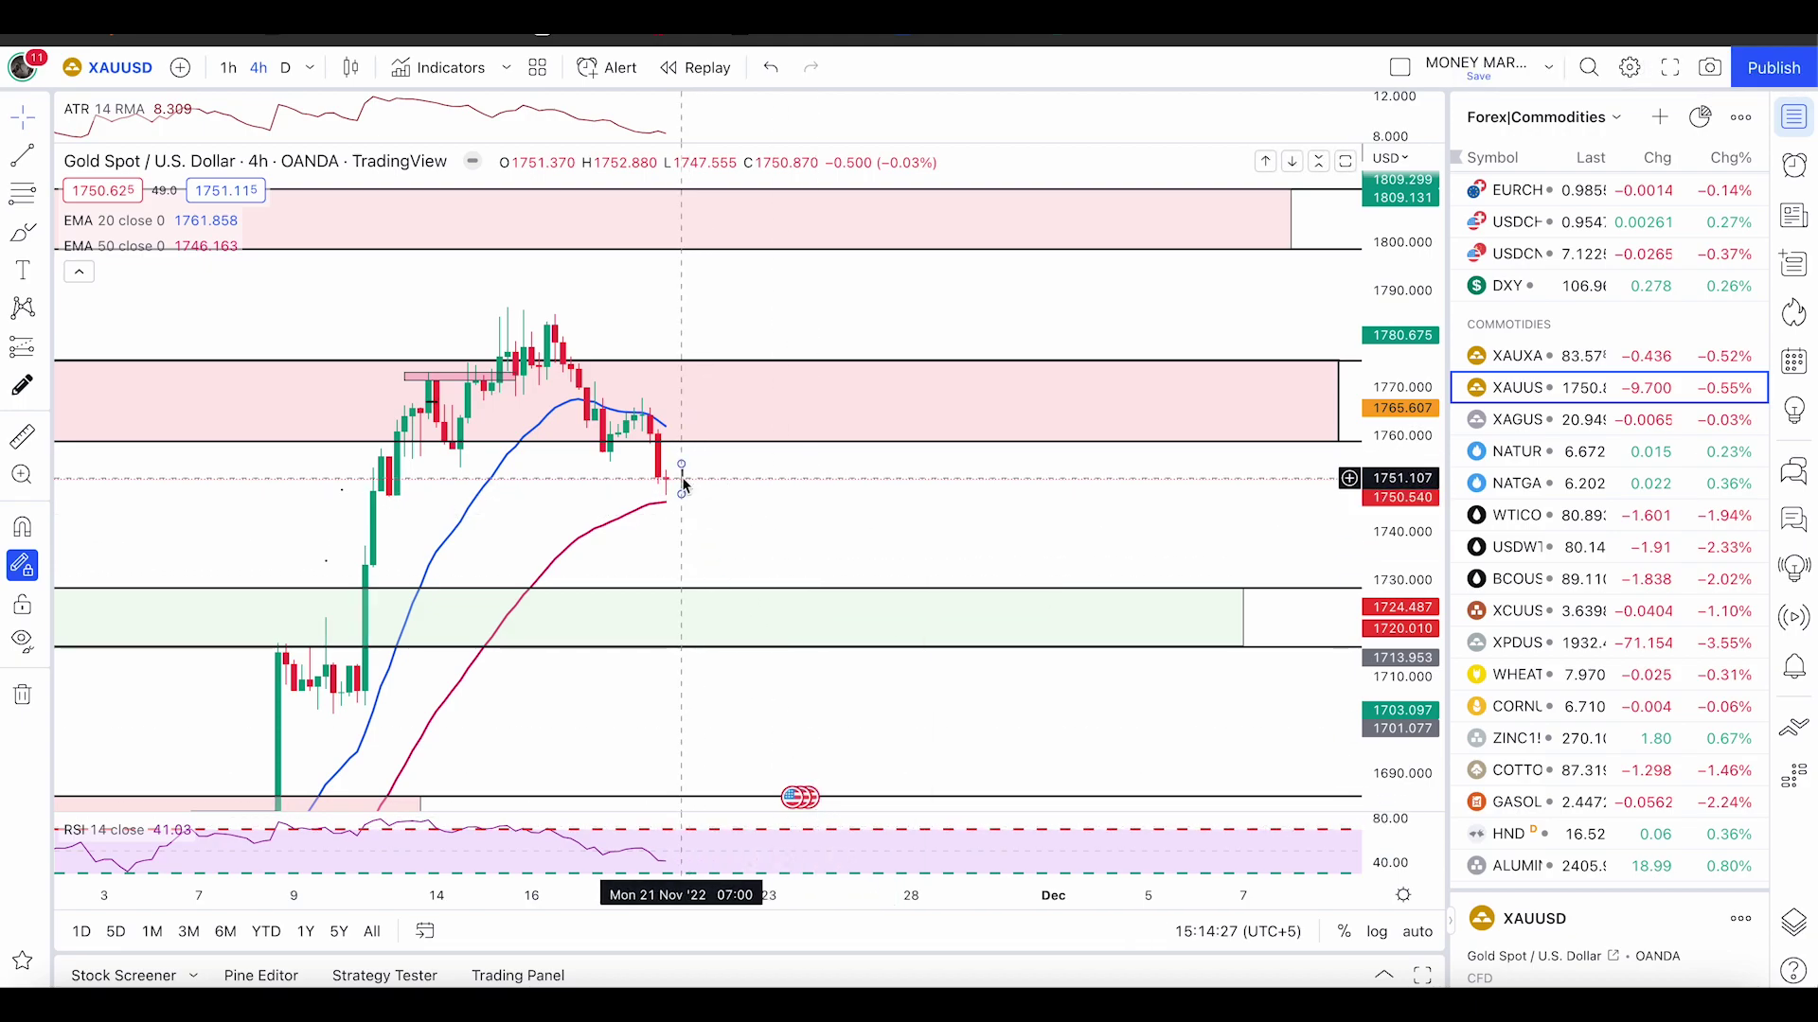
right_click(682, 485)
left_click(748, 799)
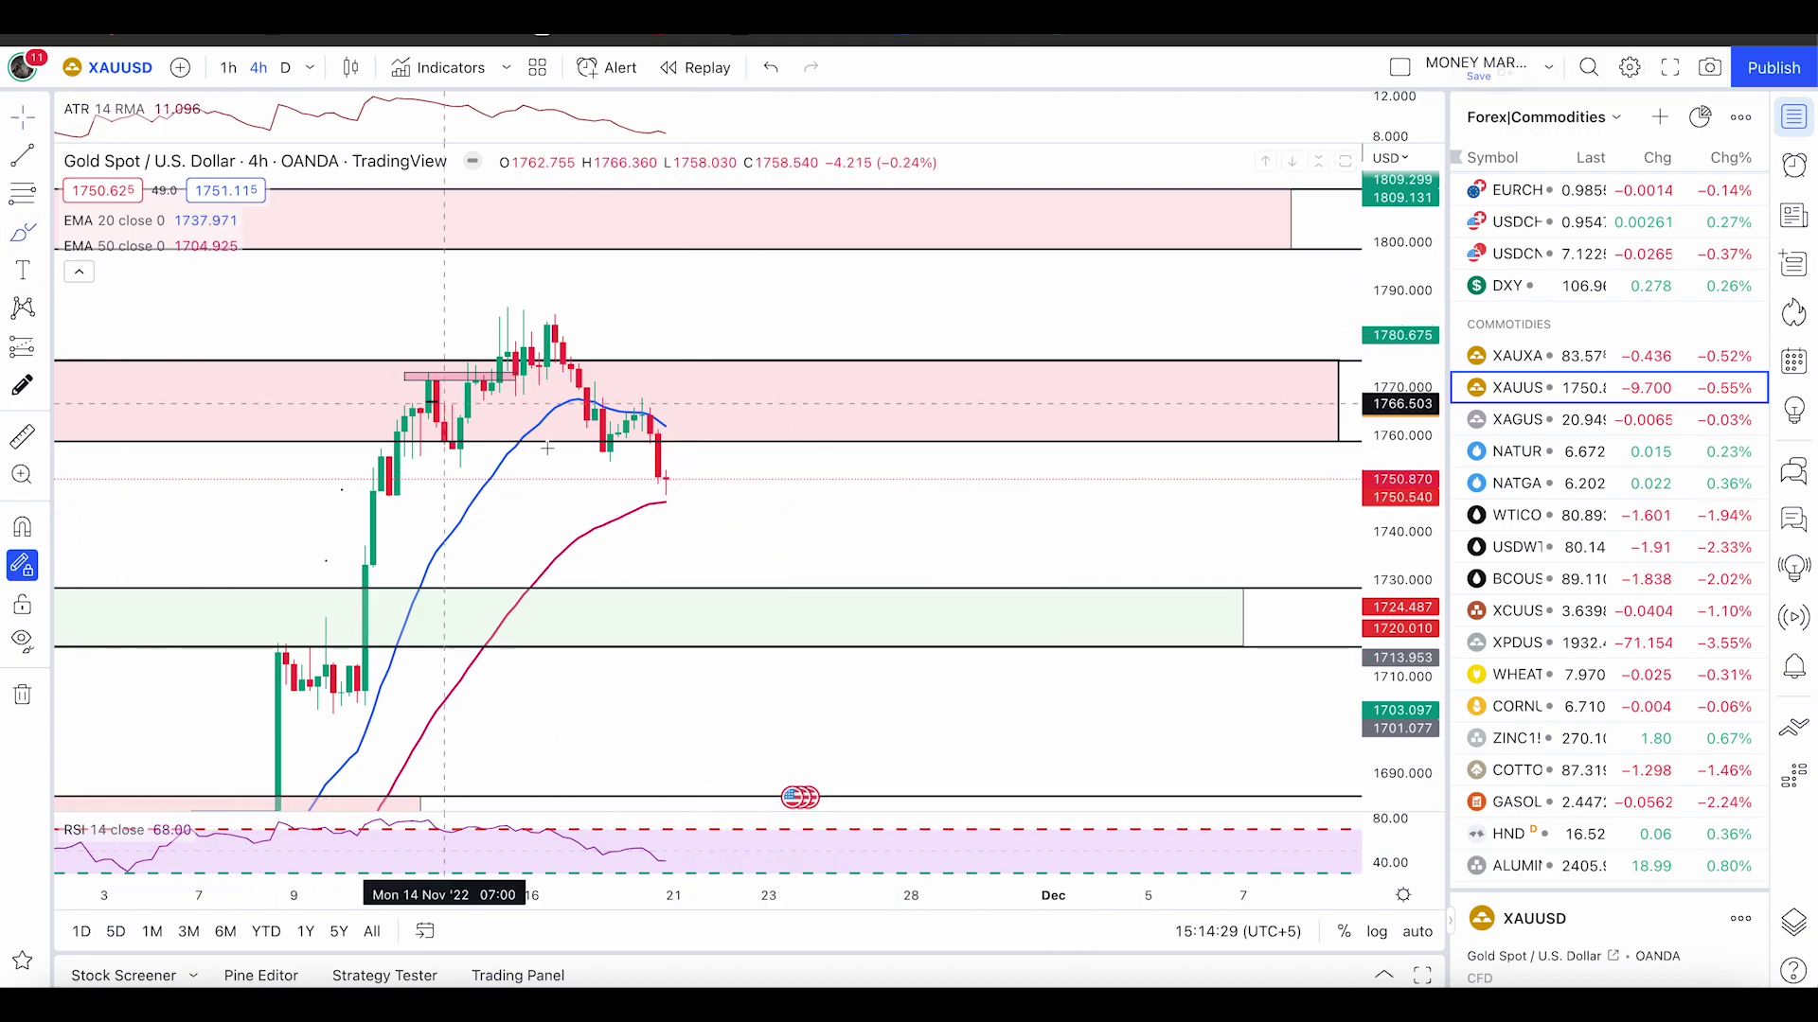
- Brush a rise into the red zone and a short drop below the 50 EMA from the latest candle, undoing each
left_click_drag(668, 497, 746, 386)
key("ctrl+z")
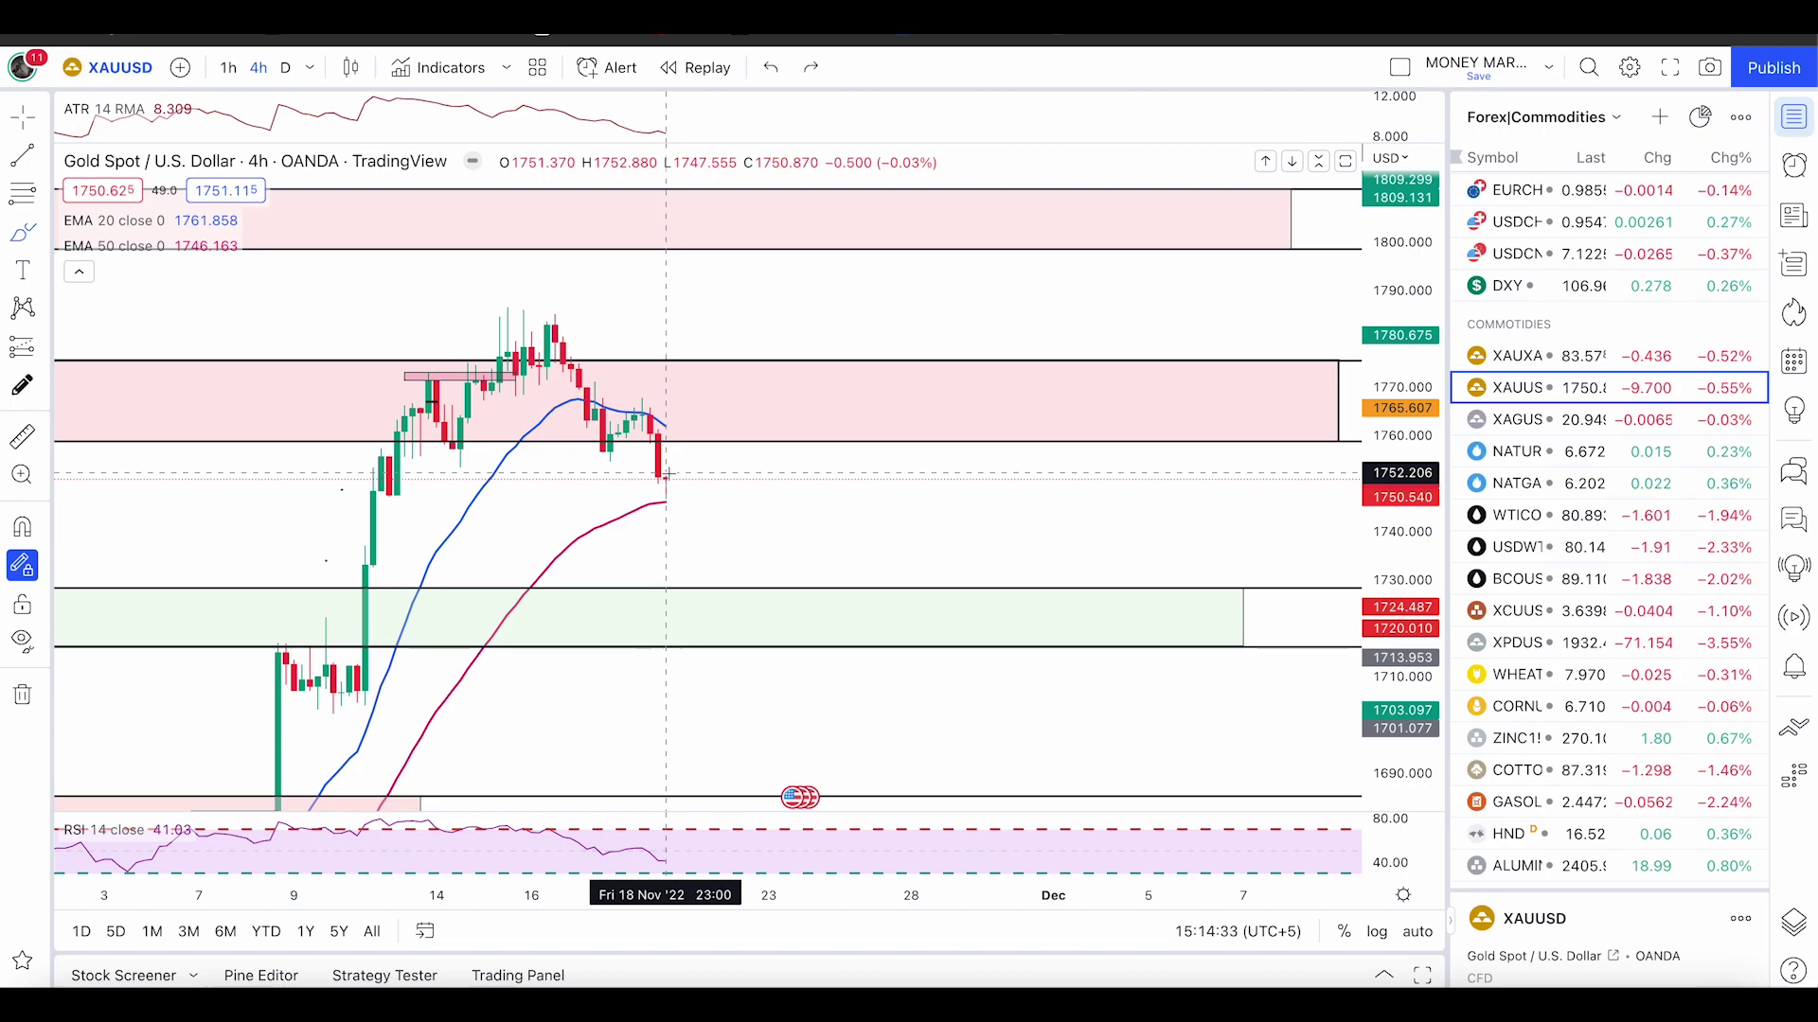
left_click_drag(668, 473, 666, 532)
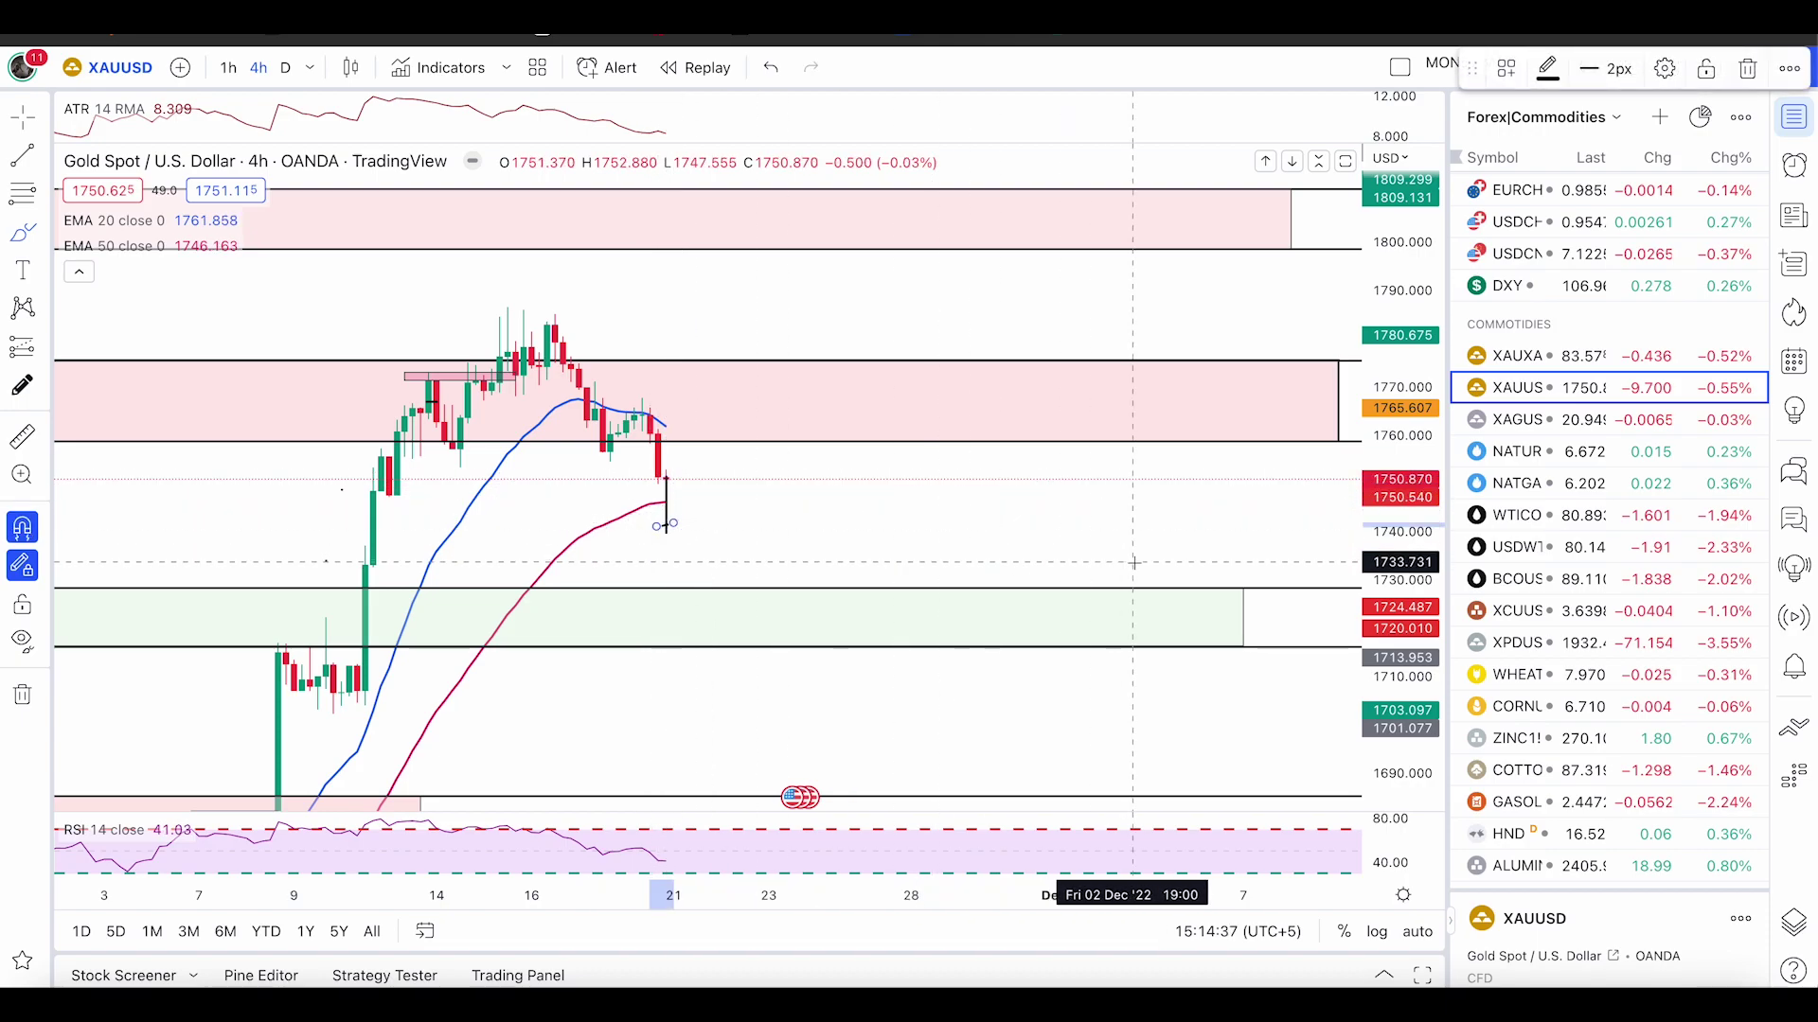
key("ctrl+z")
- Brush a projected stepped decline from the latest XAUUSD candle into the green zone below and select that zone
left_click_drag(670, 489, 793, 617)
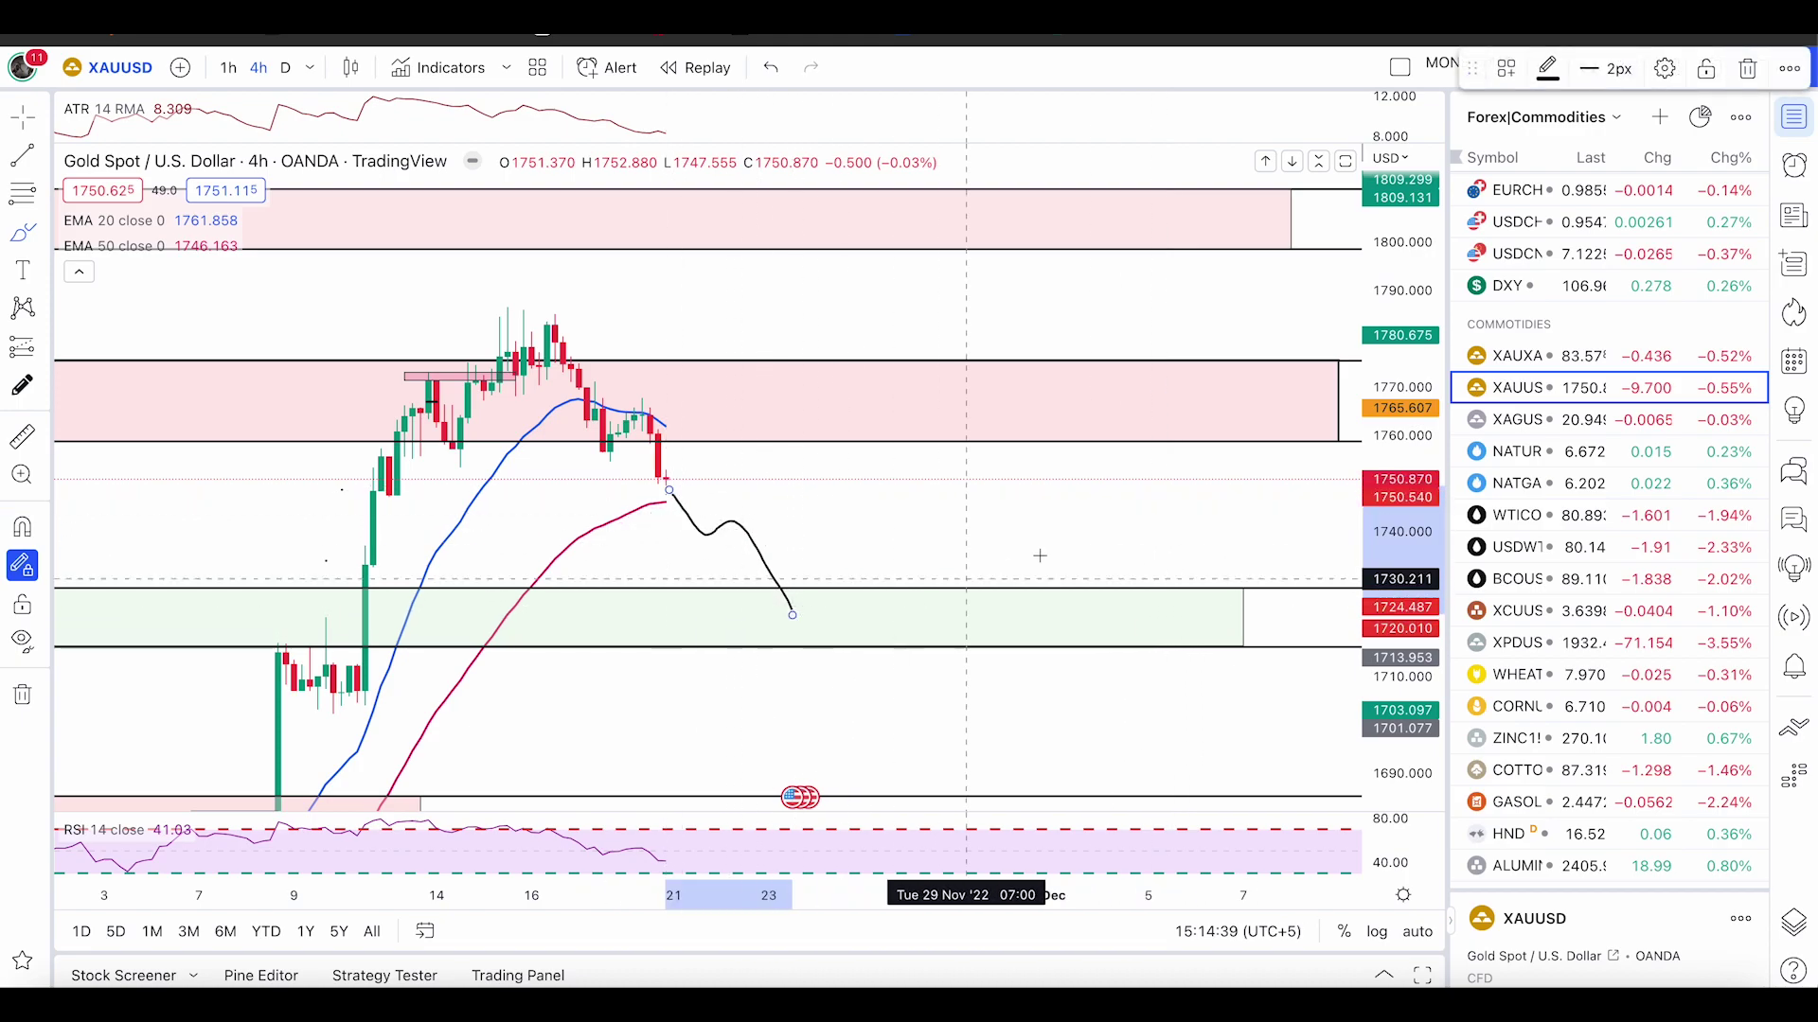
left_click_drag(1041, 500, 914, 473)
left_click(1117, 589)
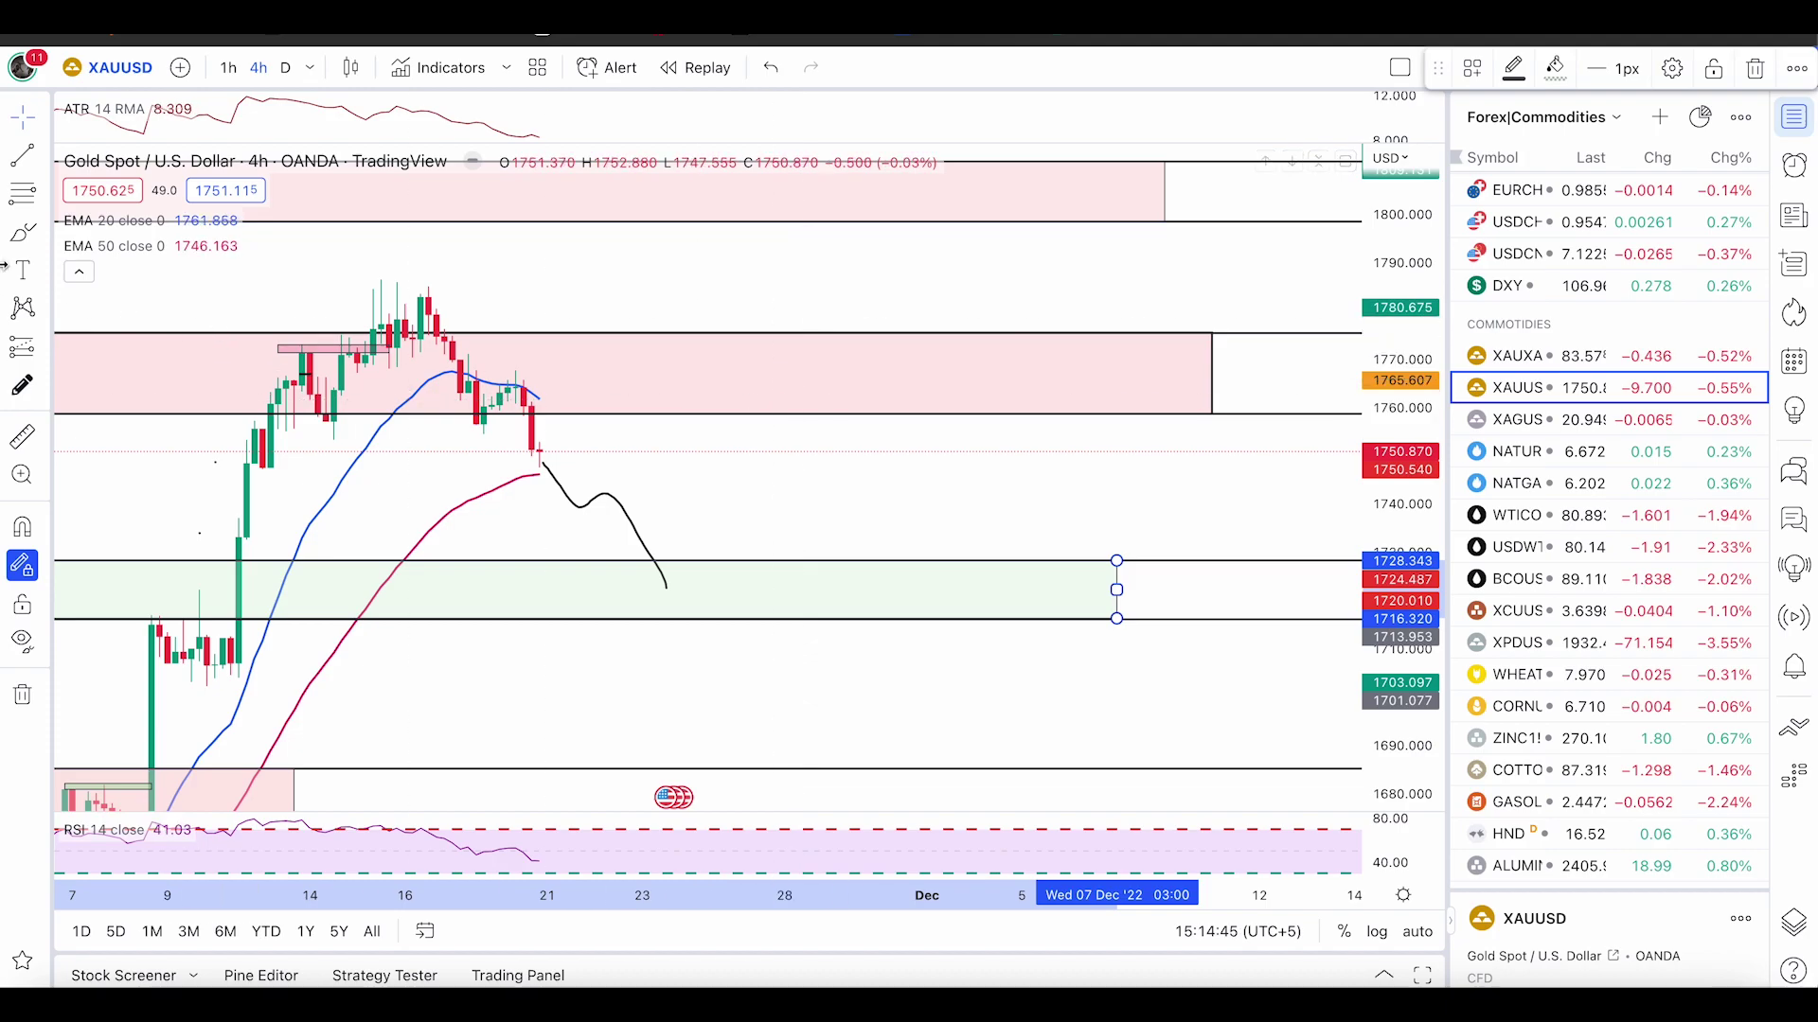
- Brush a candle, a circle, a level line and a rebound at the green zone, and undo them with the projected decline
left_click(23, 232)
mouse_move(675, 551)
left_mouse_down()
mouse_move(681, 589)
mouse_move(696, 580)
mouse_move(653, 568)
mouse_move(677, 547)
mouse_move(801, 607)
mouse_move(864, 533)
left_mouse_up()
mouse_move(680, 595)
left_mouse_down()
mouse_move(935, 596)
mouse_move(917, 610)
left_mouse_up()
key("ctrl+z")
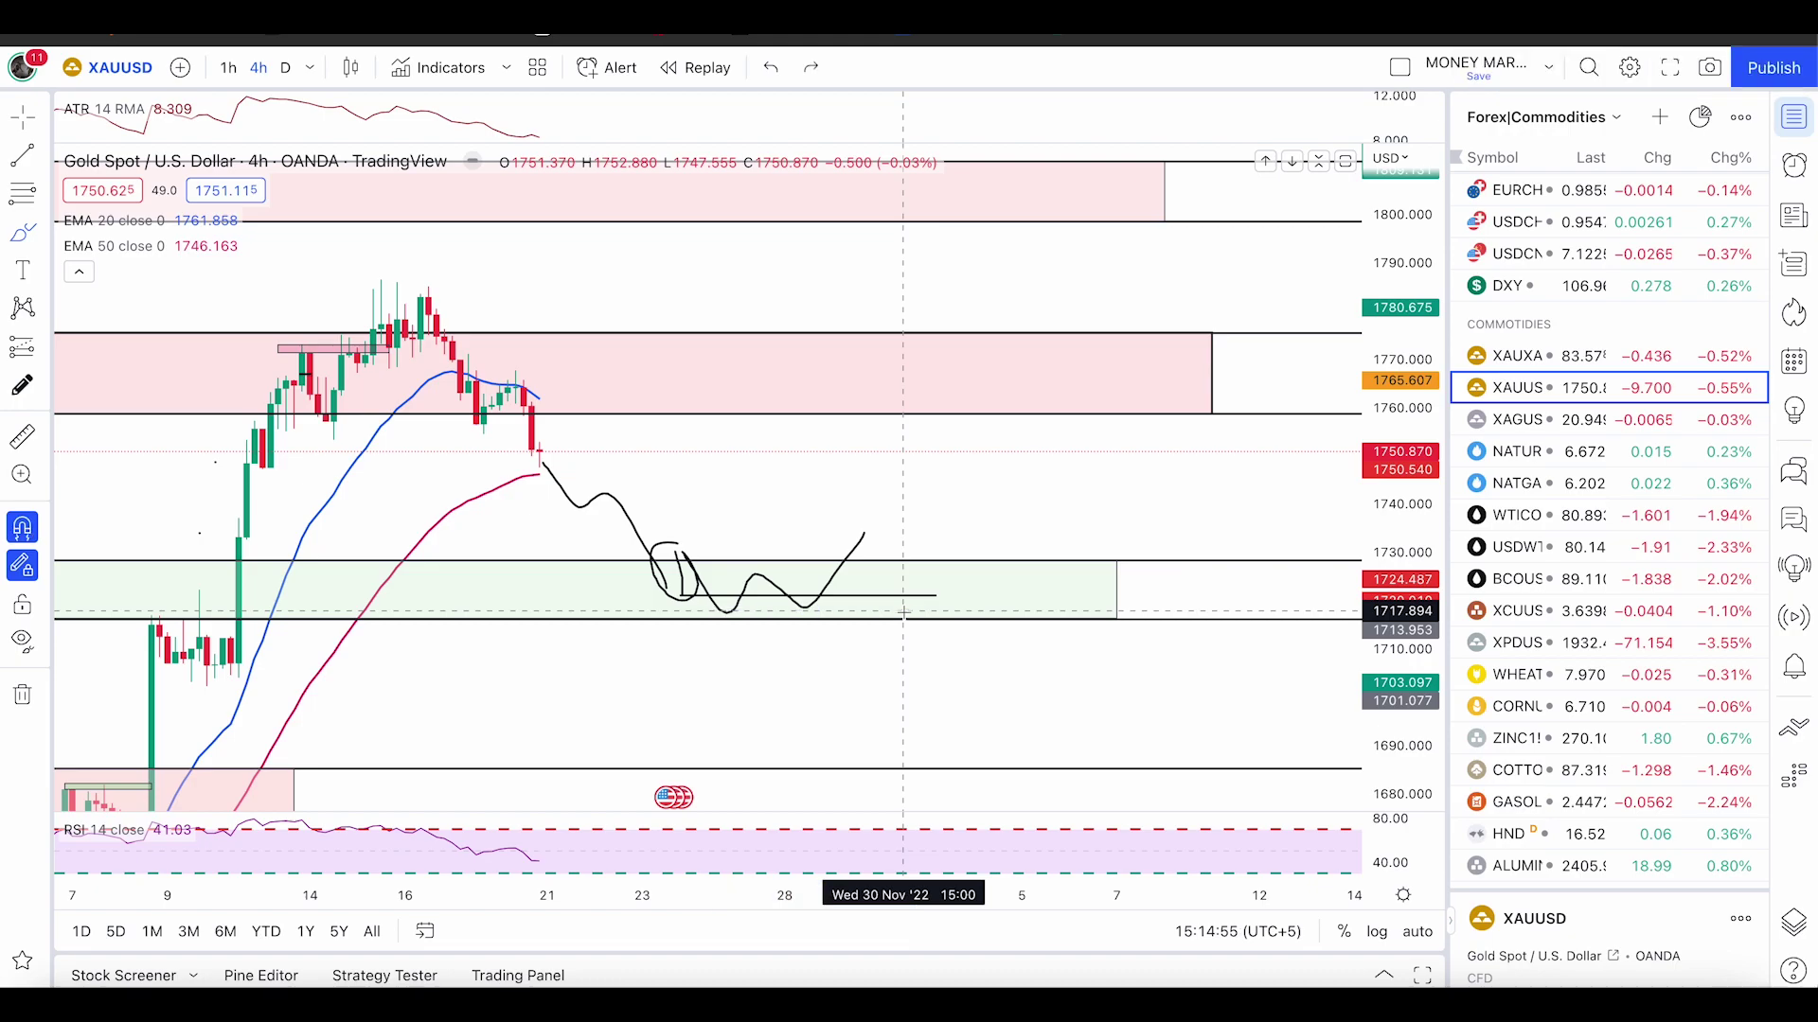
key("ctrl+z")
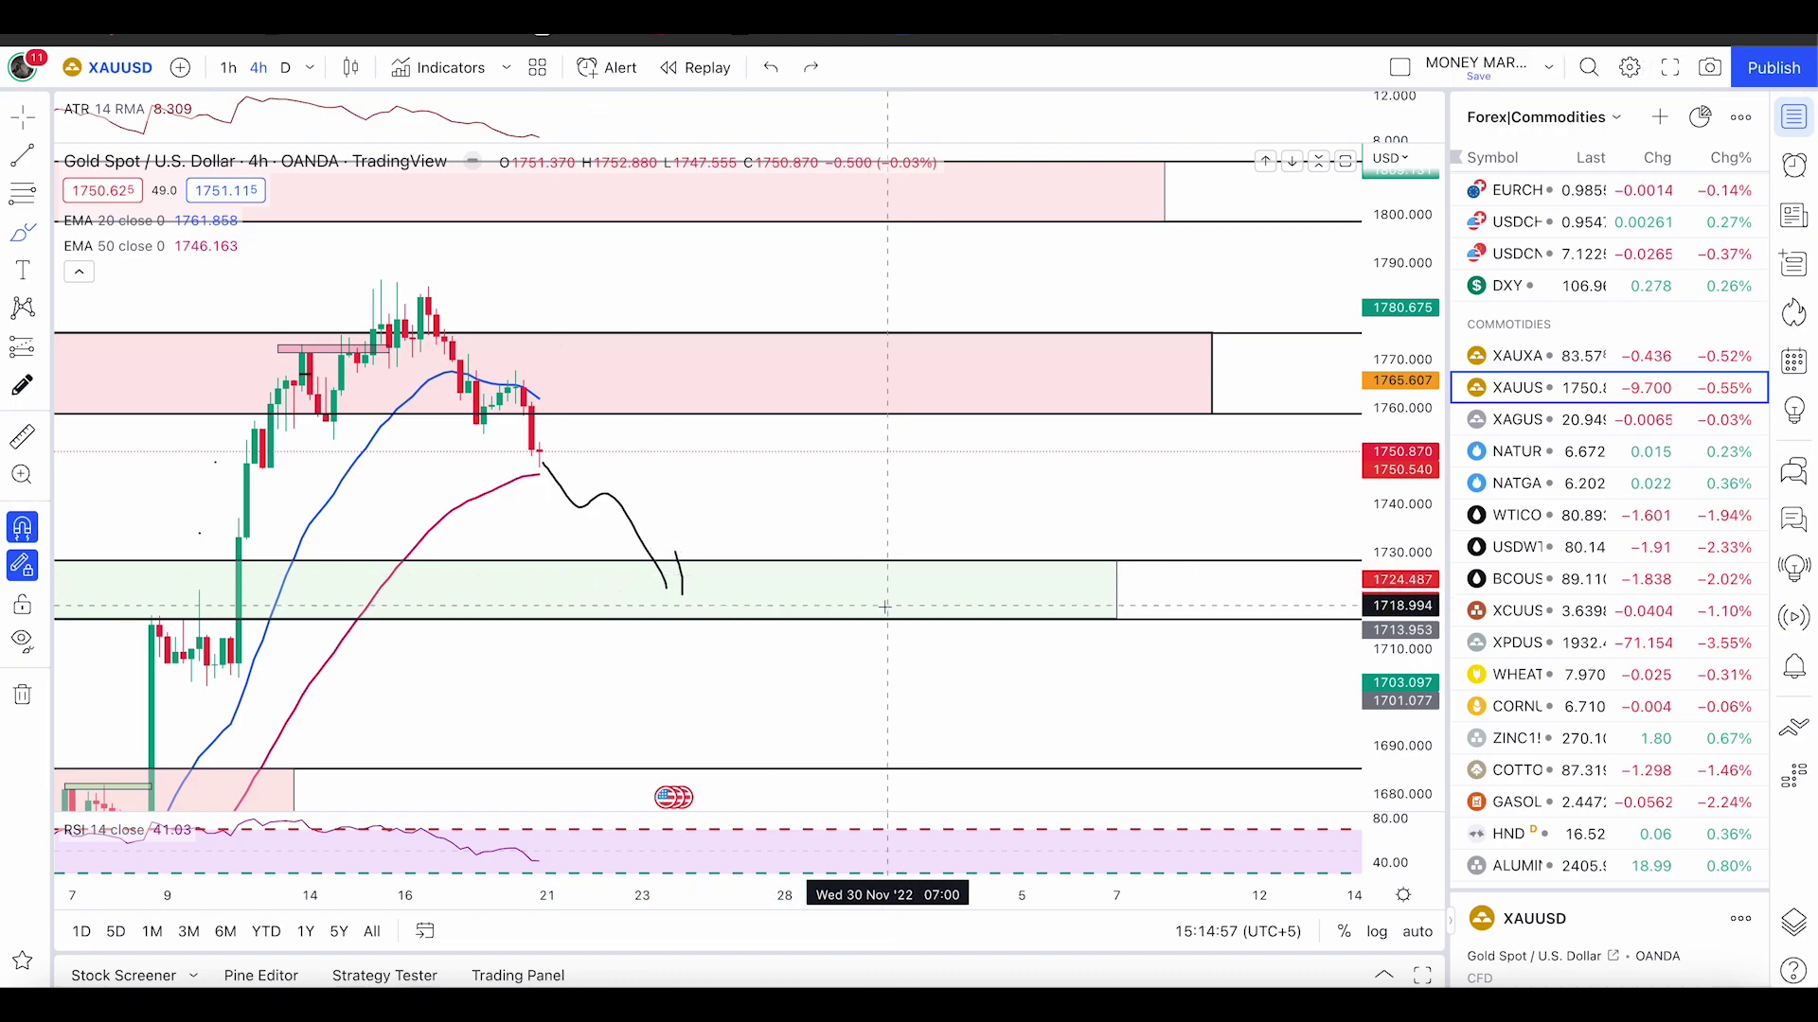
key("ctrl+z")
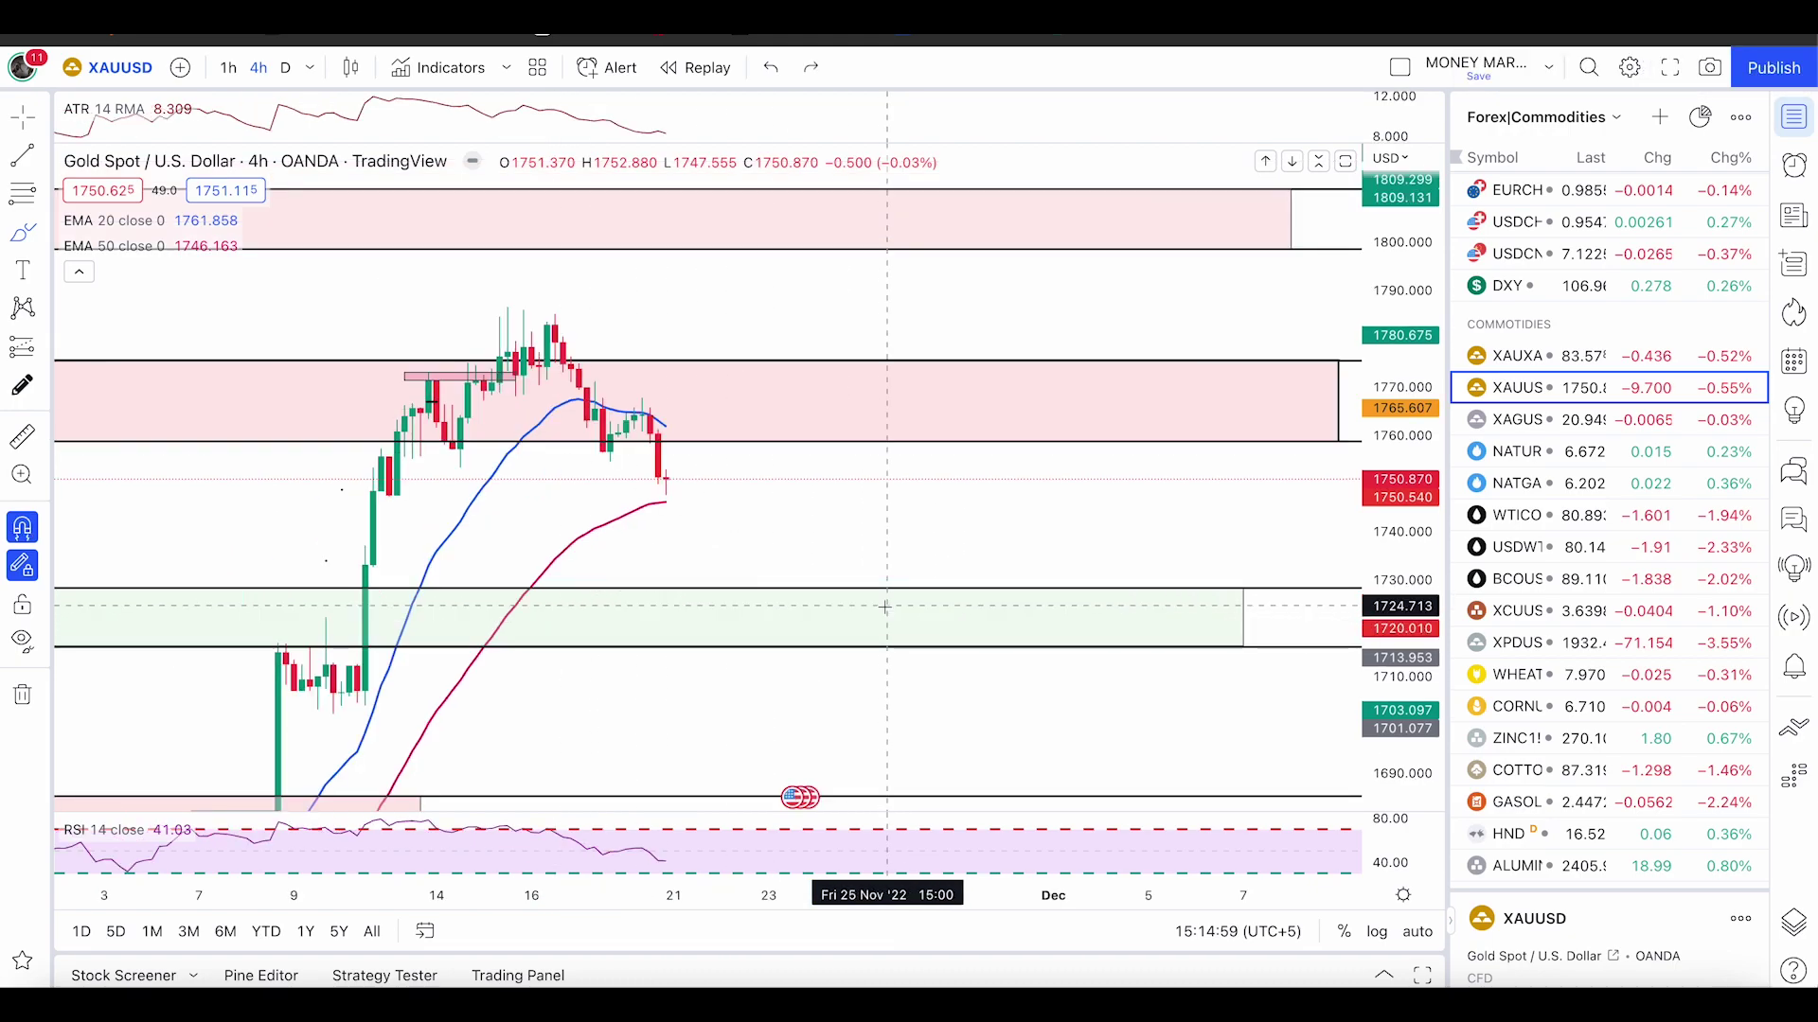
- Switch to the XAGUSD 4-hour chart and try a brush mark at the EMAs above the latest candle, deleting it
left_click(1563, 426)
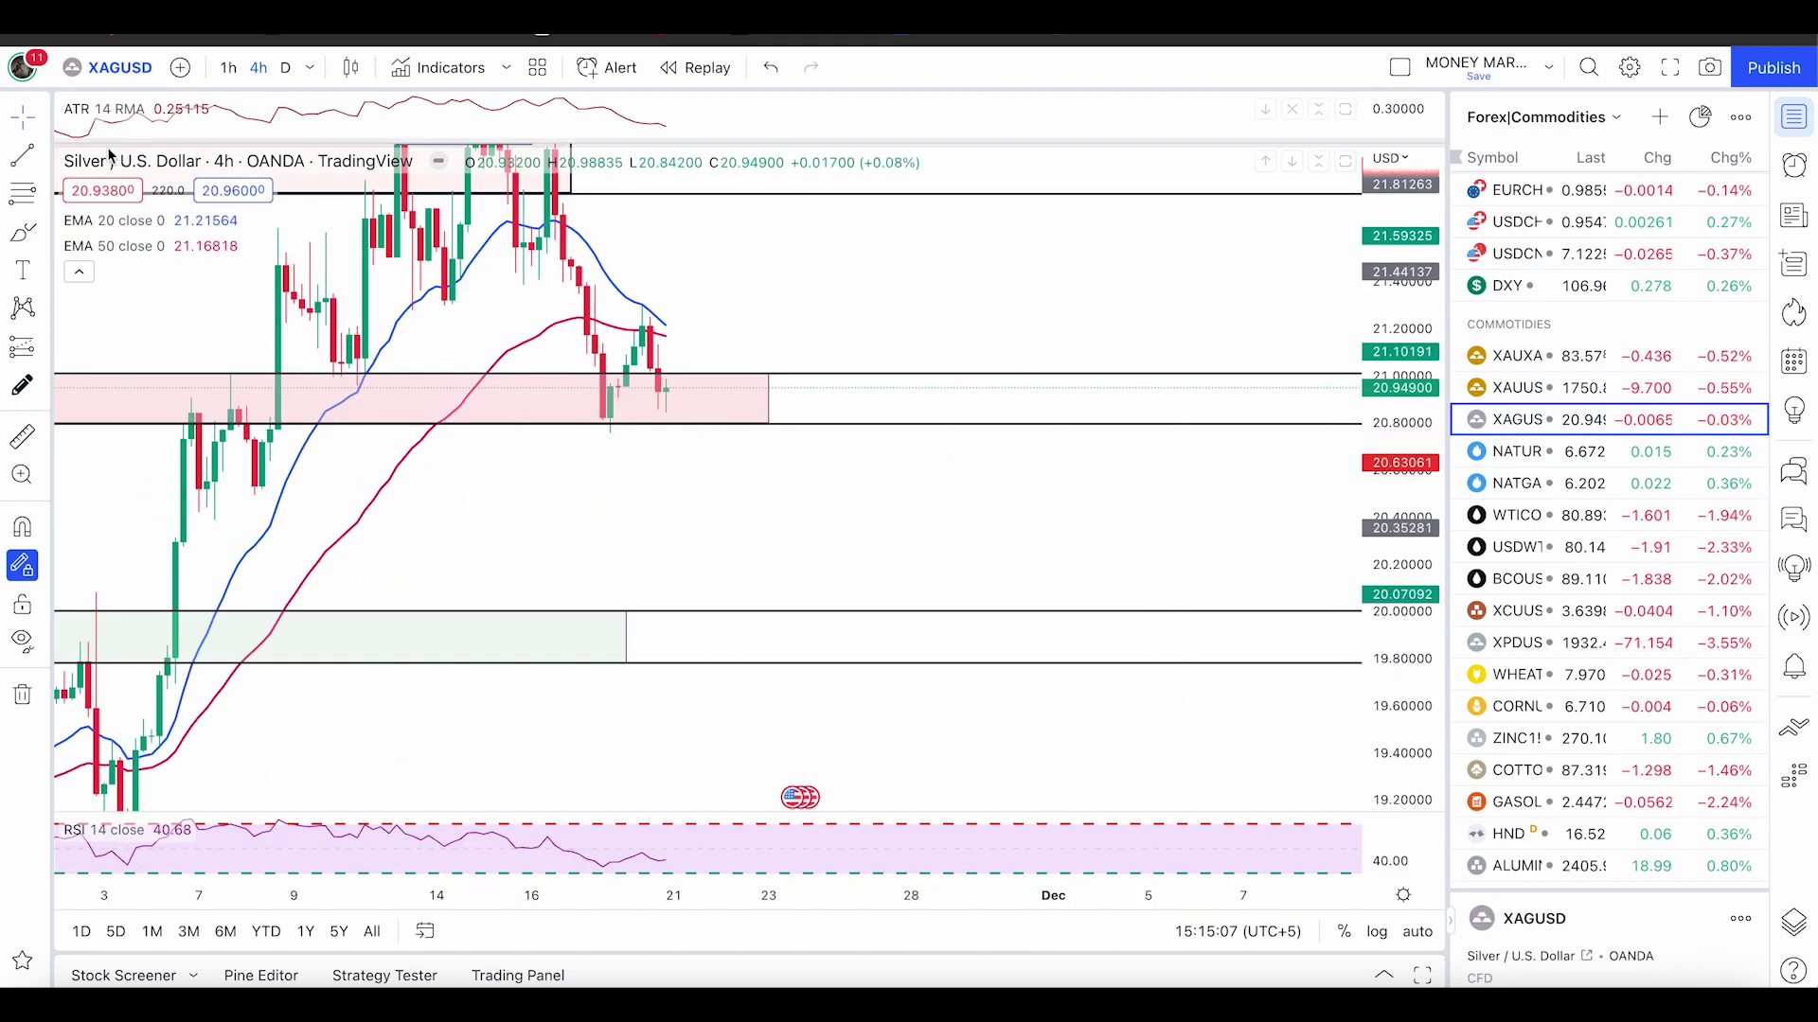
left_click(23, 233)
mouse_move(667, 312)
left_mouse_down()
mouse_move(626, 317)
mouse_move(666, 310)
left_mouse_up()
key("Delete")
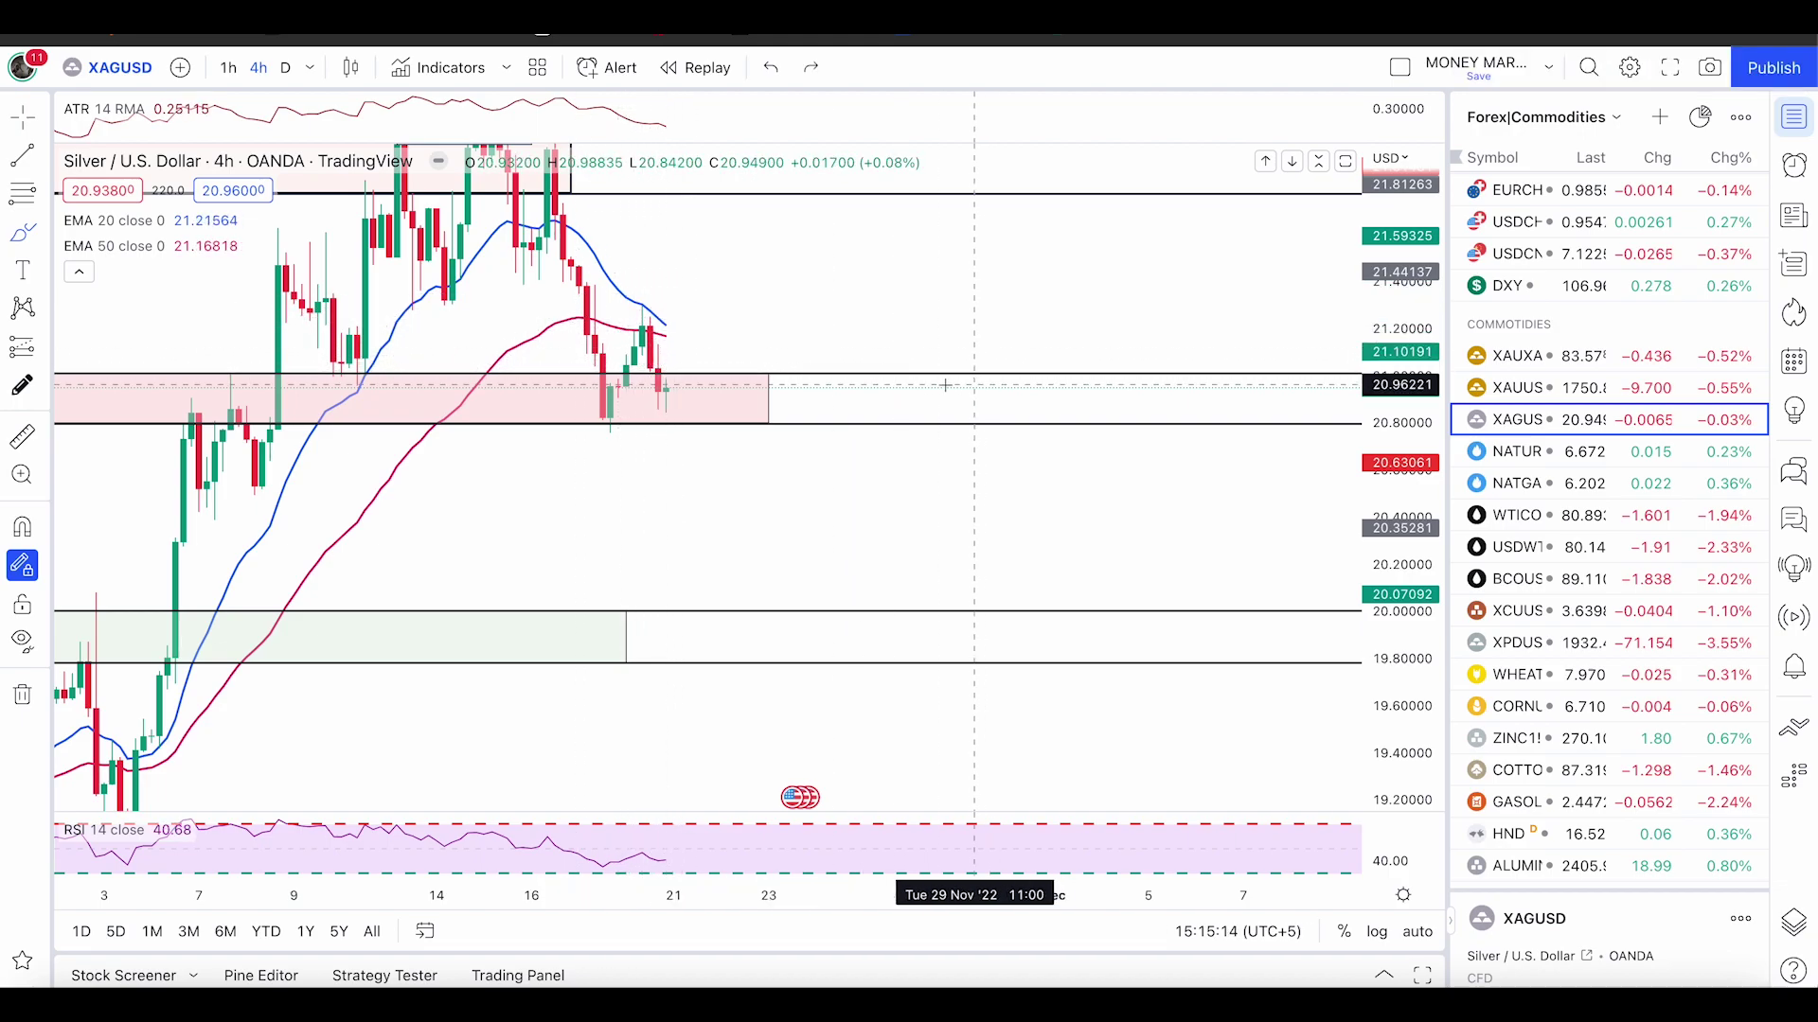
- Brush a projected candle and a circle around it inside the XAGUSD red zone, undoing the circle
left_click(23, 233)
mouse_move(666, 389)
left_mouse_down()
mouse_move(681, 421)
mouse_move(690, 386)
mouse_move(663, 392)
mouse_move(674, 424)
mouse_move(715, 434)
mouse_move(714, 397)
mouse_move(687, 386)
mouse_move(1321, 397)
left_mouse_up()
key("Escape")
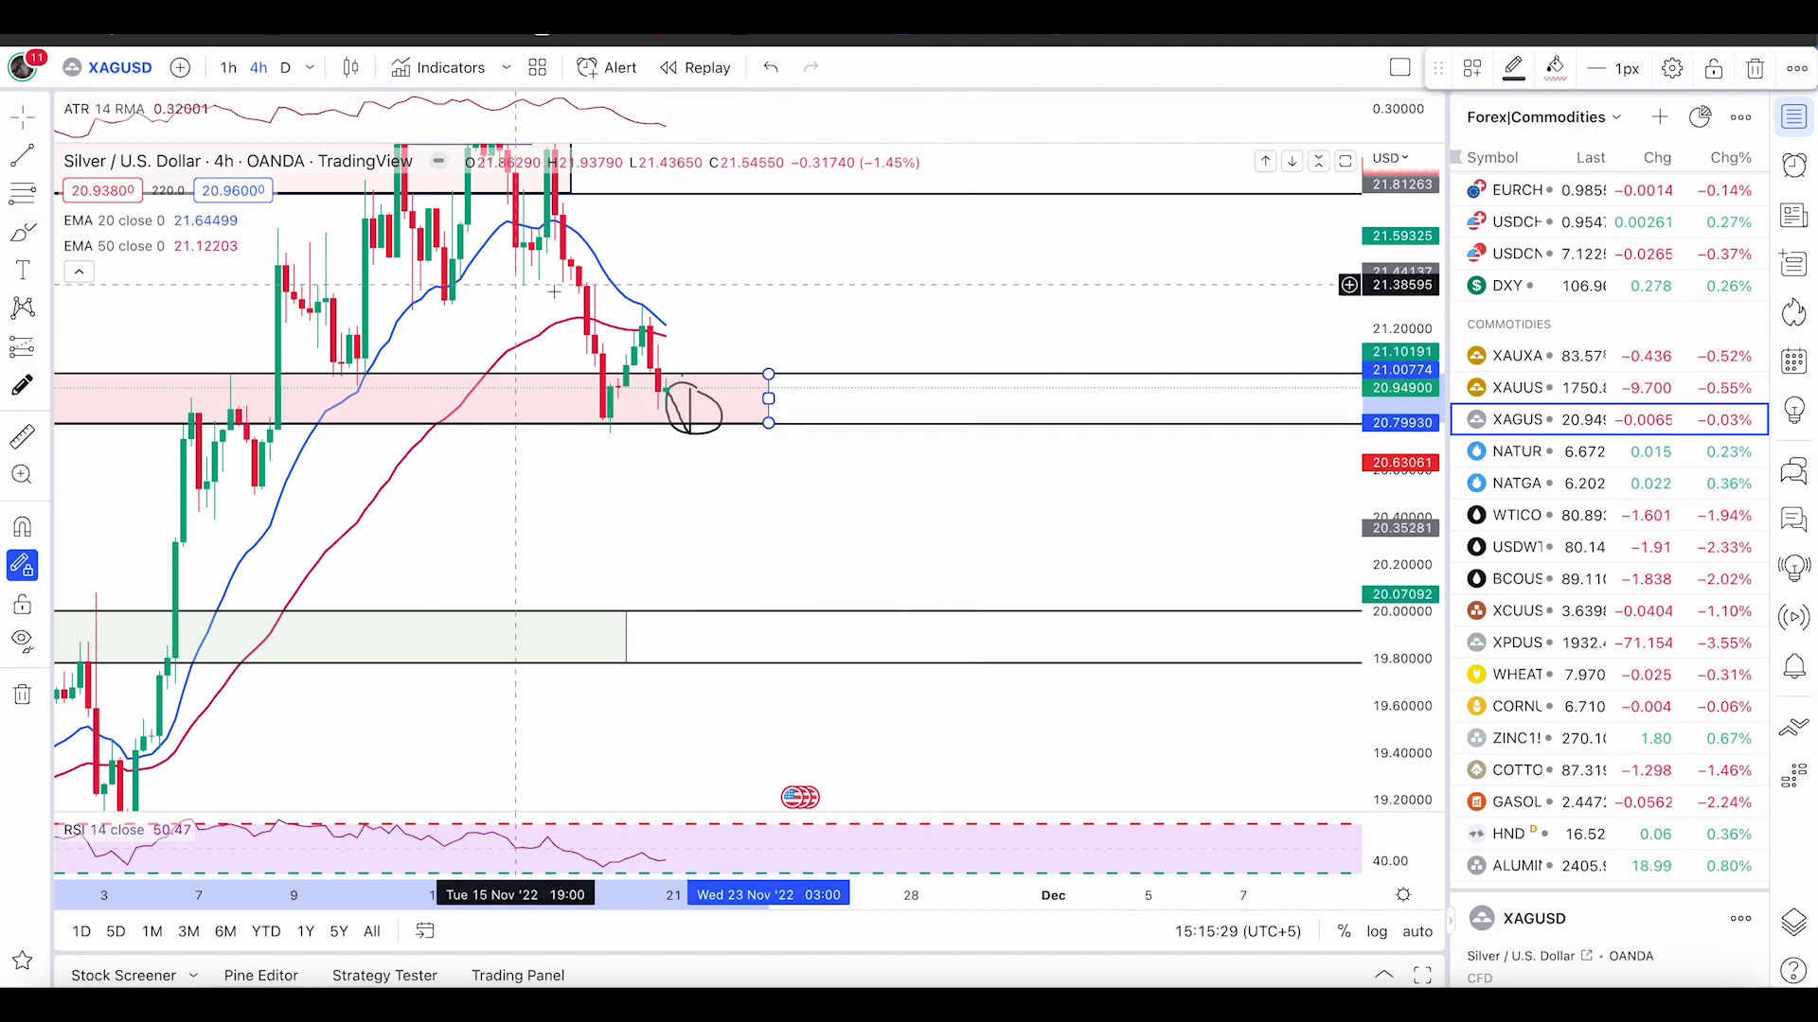
key("ctrl+z")
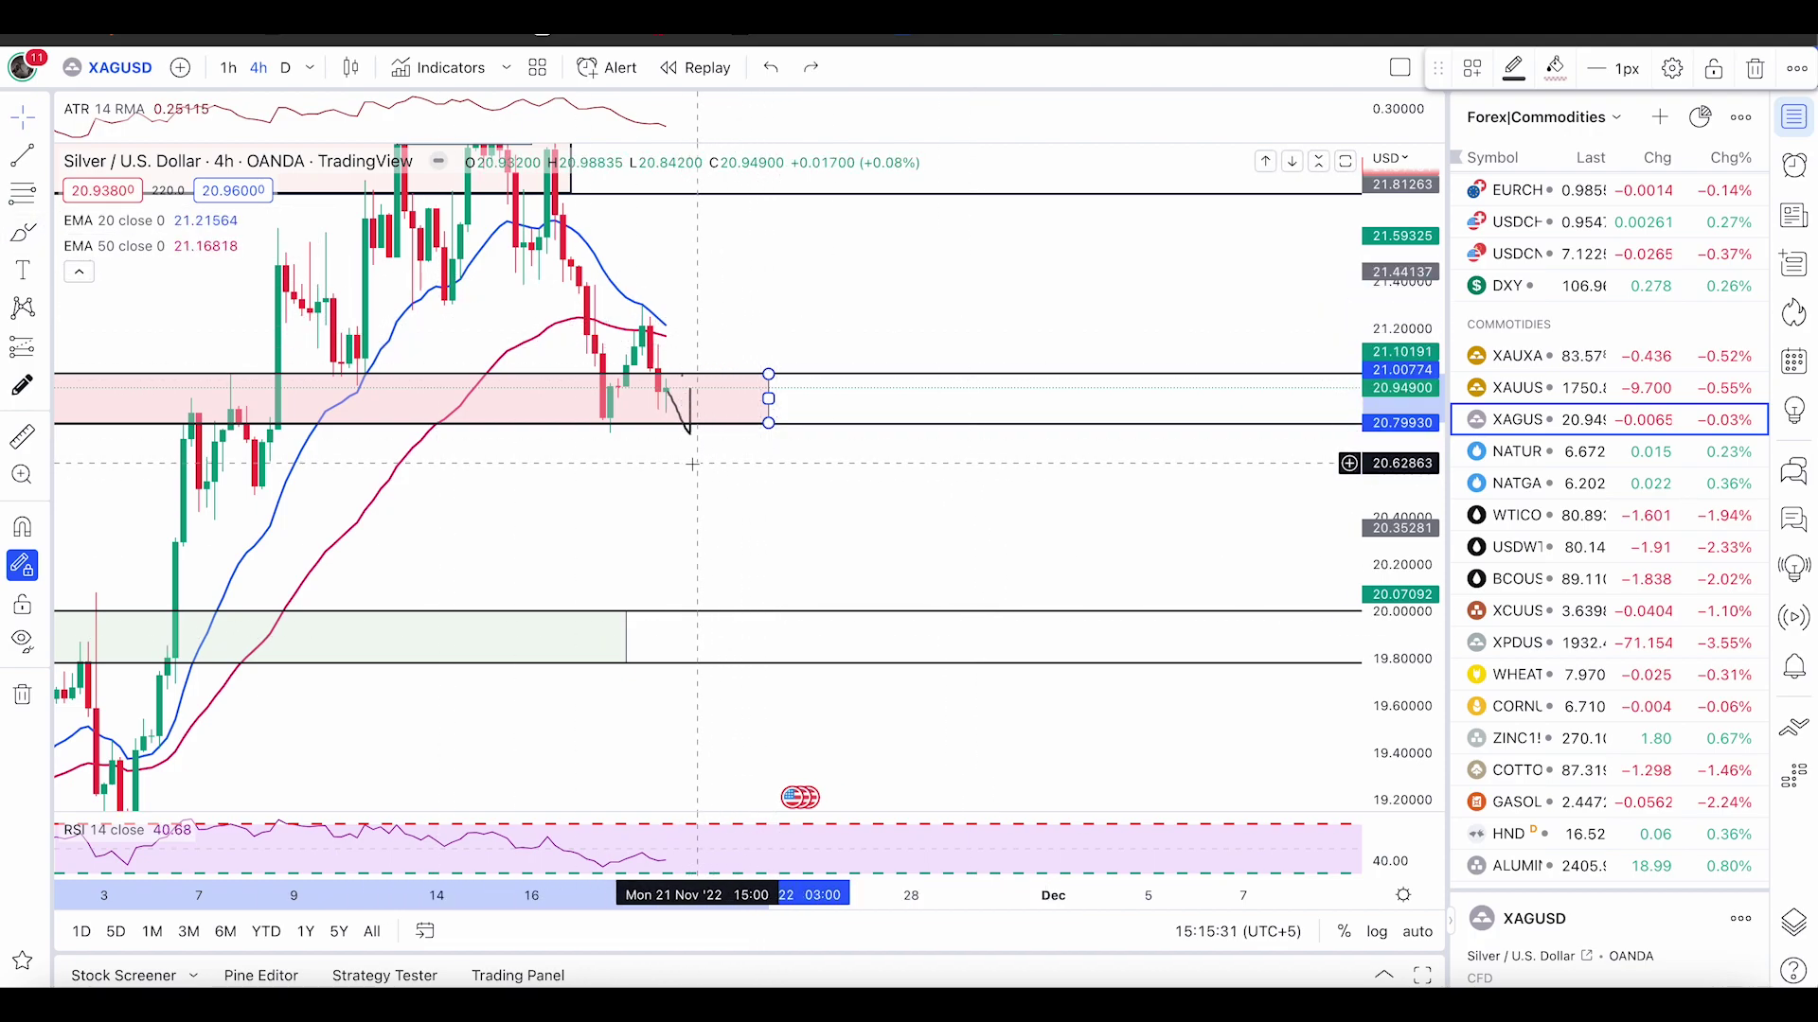
- Draw a Fibonacci retracement over the latest XAGUSD candle from its low to its high, check the 1.618 level, and remove it
left_click_drag(1401, 571, 1401, 279)
scroll(1268, 410, "up", 3)
right_click(1262, 410)
left_click_drag(759, 393, 1089, 459)
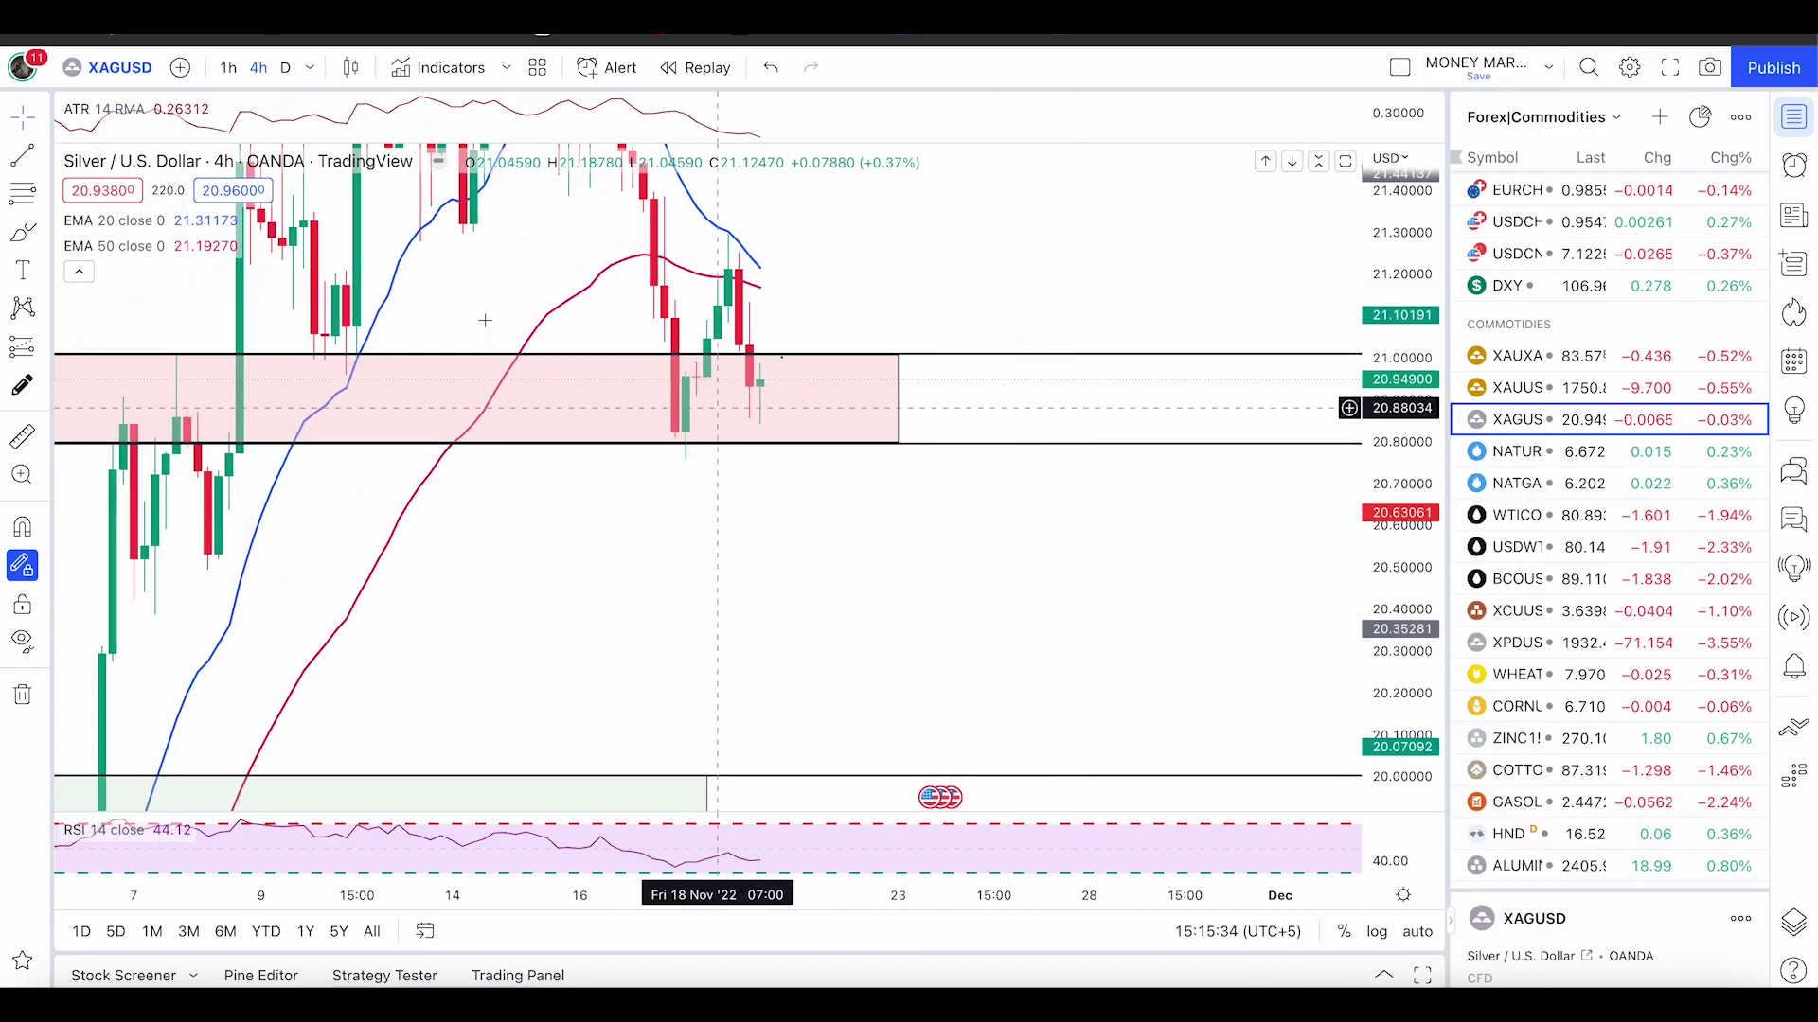
left_click(21, 197)
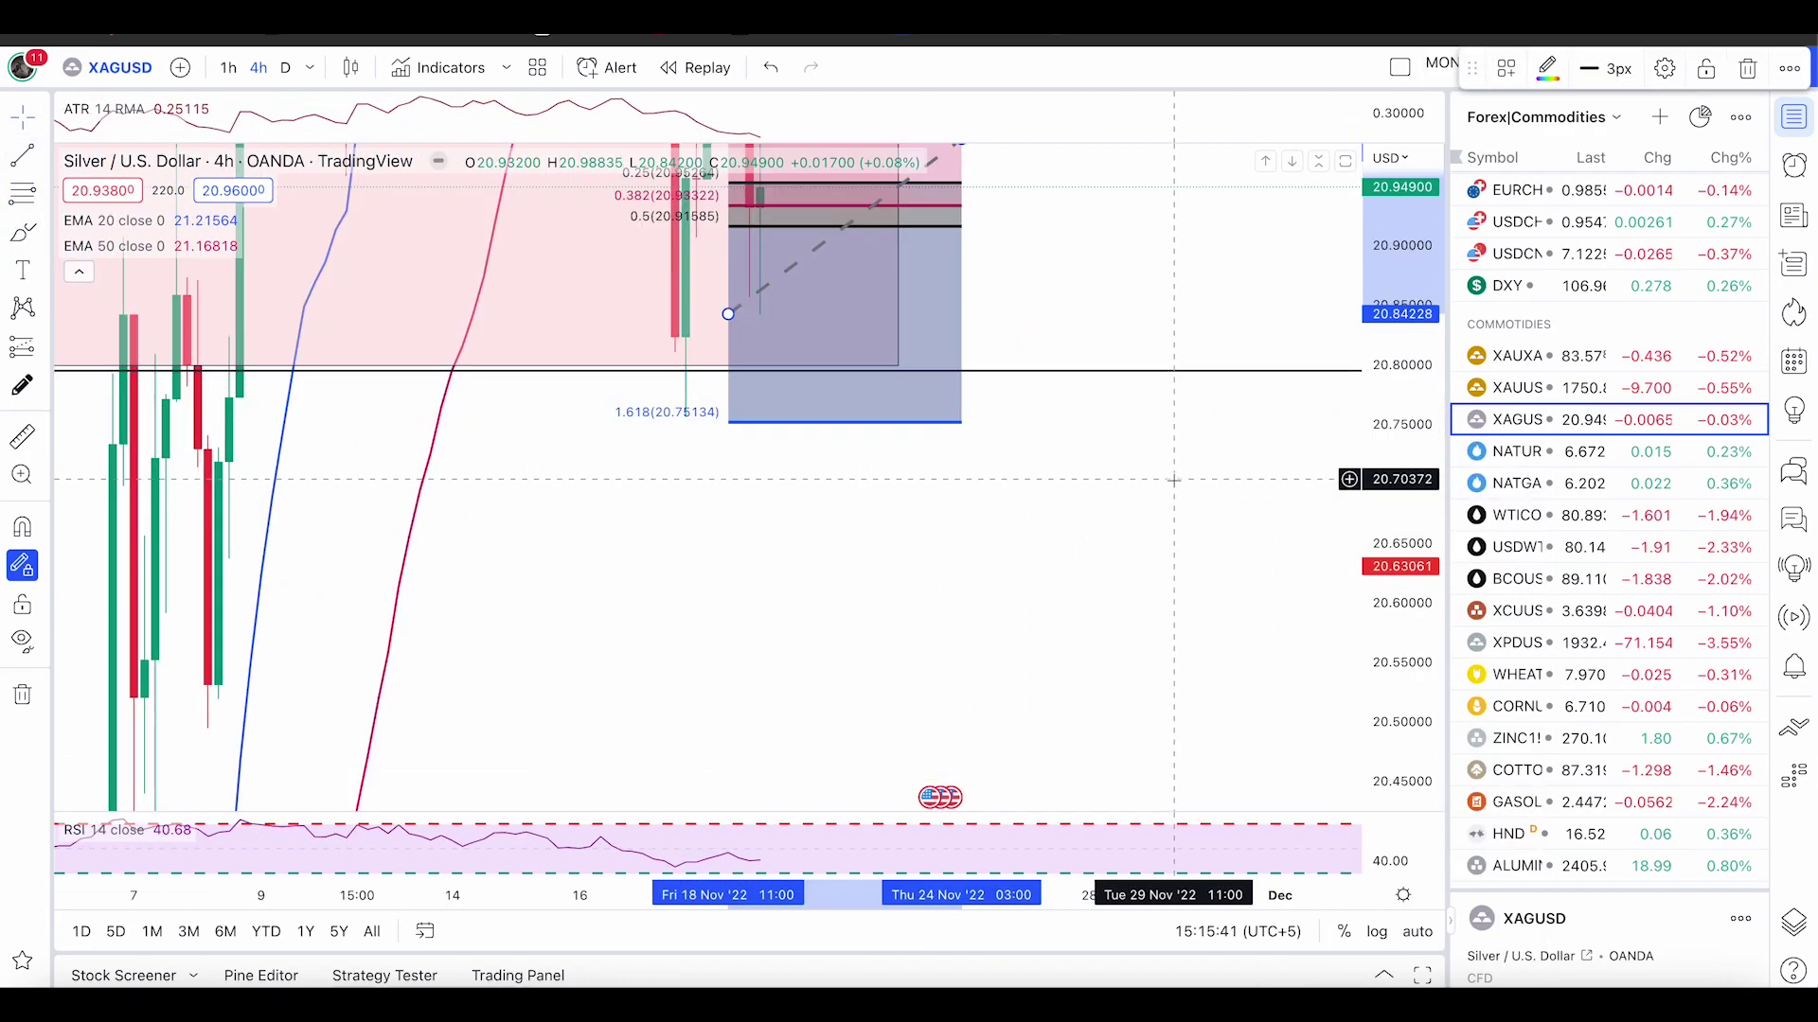
left_click_drag(1170, 492, 1163, 658)
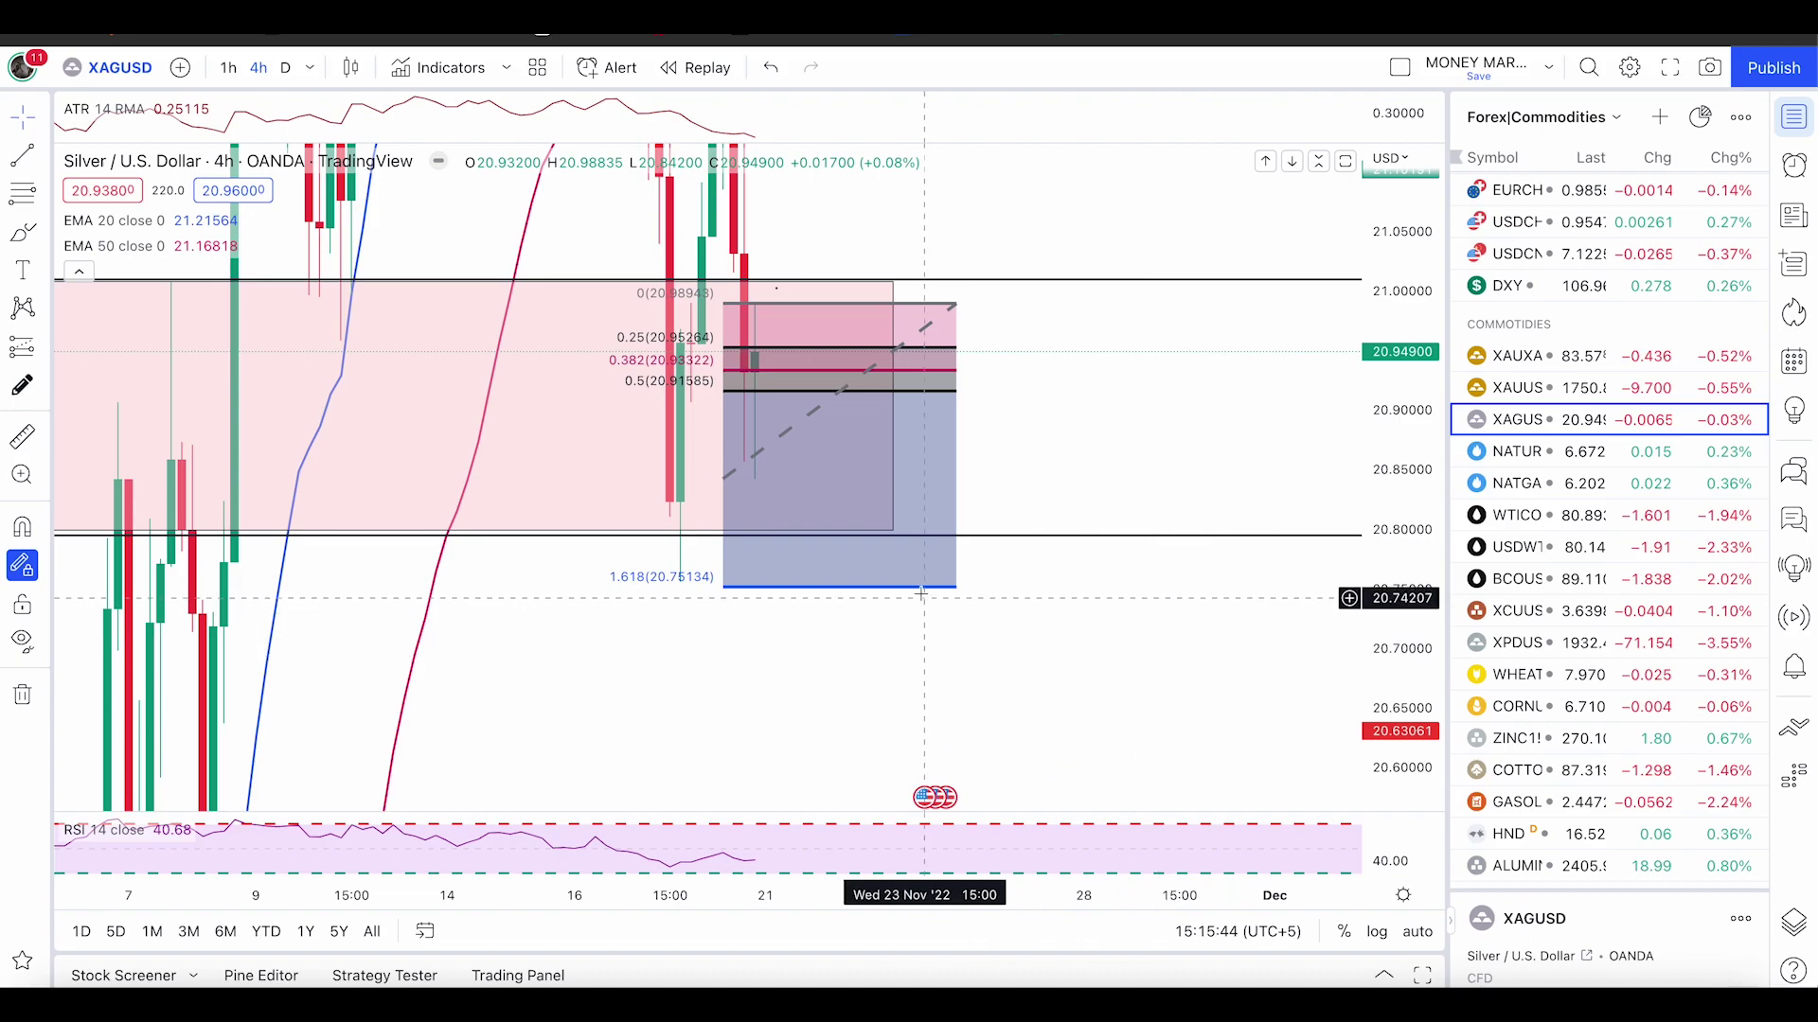
left_click(996, 911)
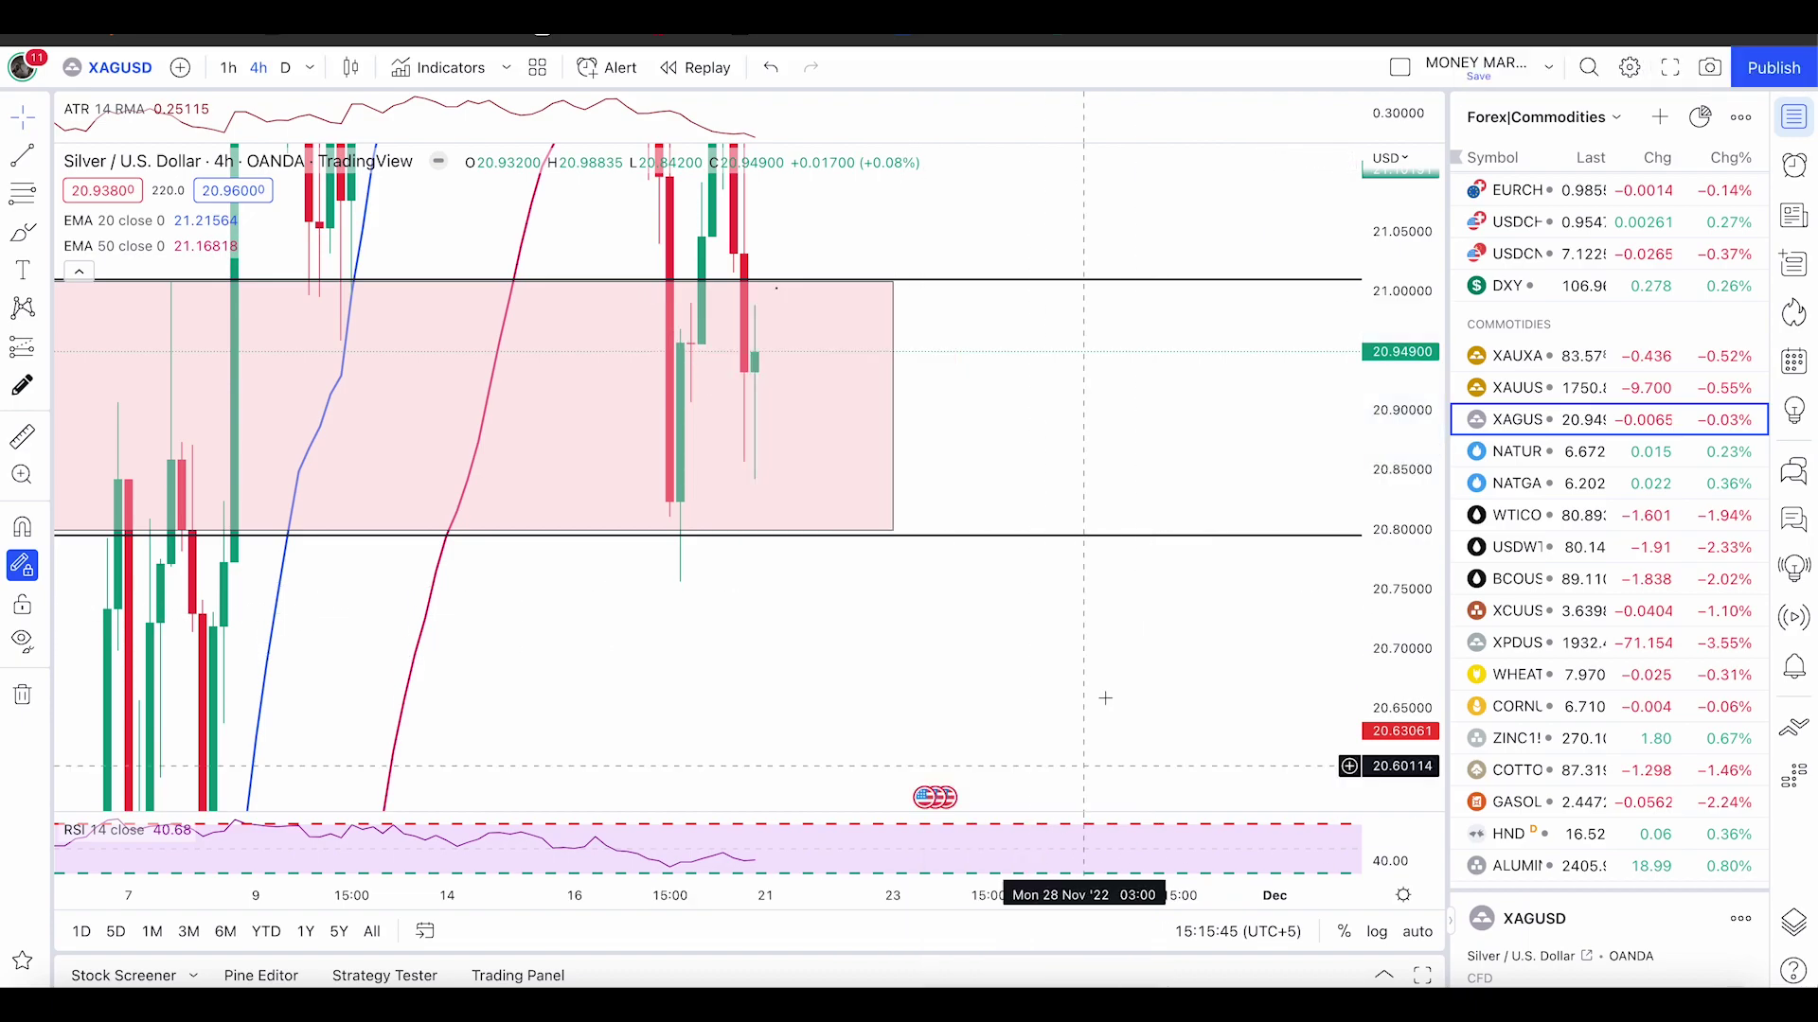
- Circle the latest XAGUSD candles in the red zone and brush projected rebounds above it, undoing all the strokes
left_click_drag(1427, 362, 1373, 787)
left_click_drag(898, 694, 727, 685)
scroll(727, 686, "down", 2)
left_click(23, 233)
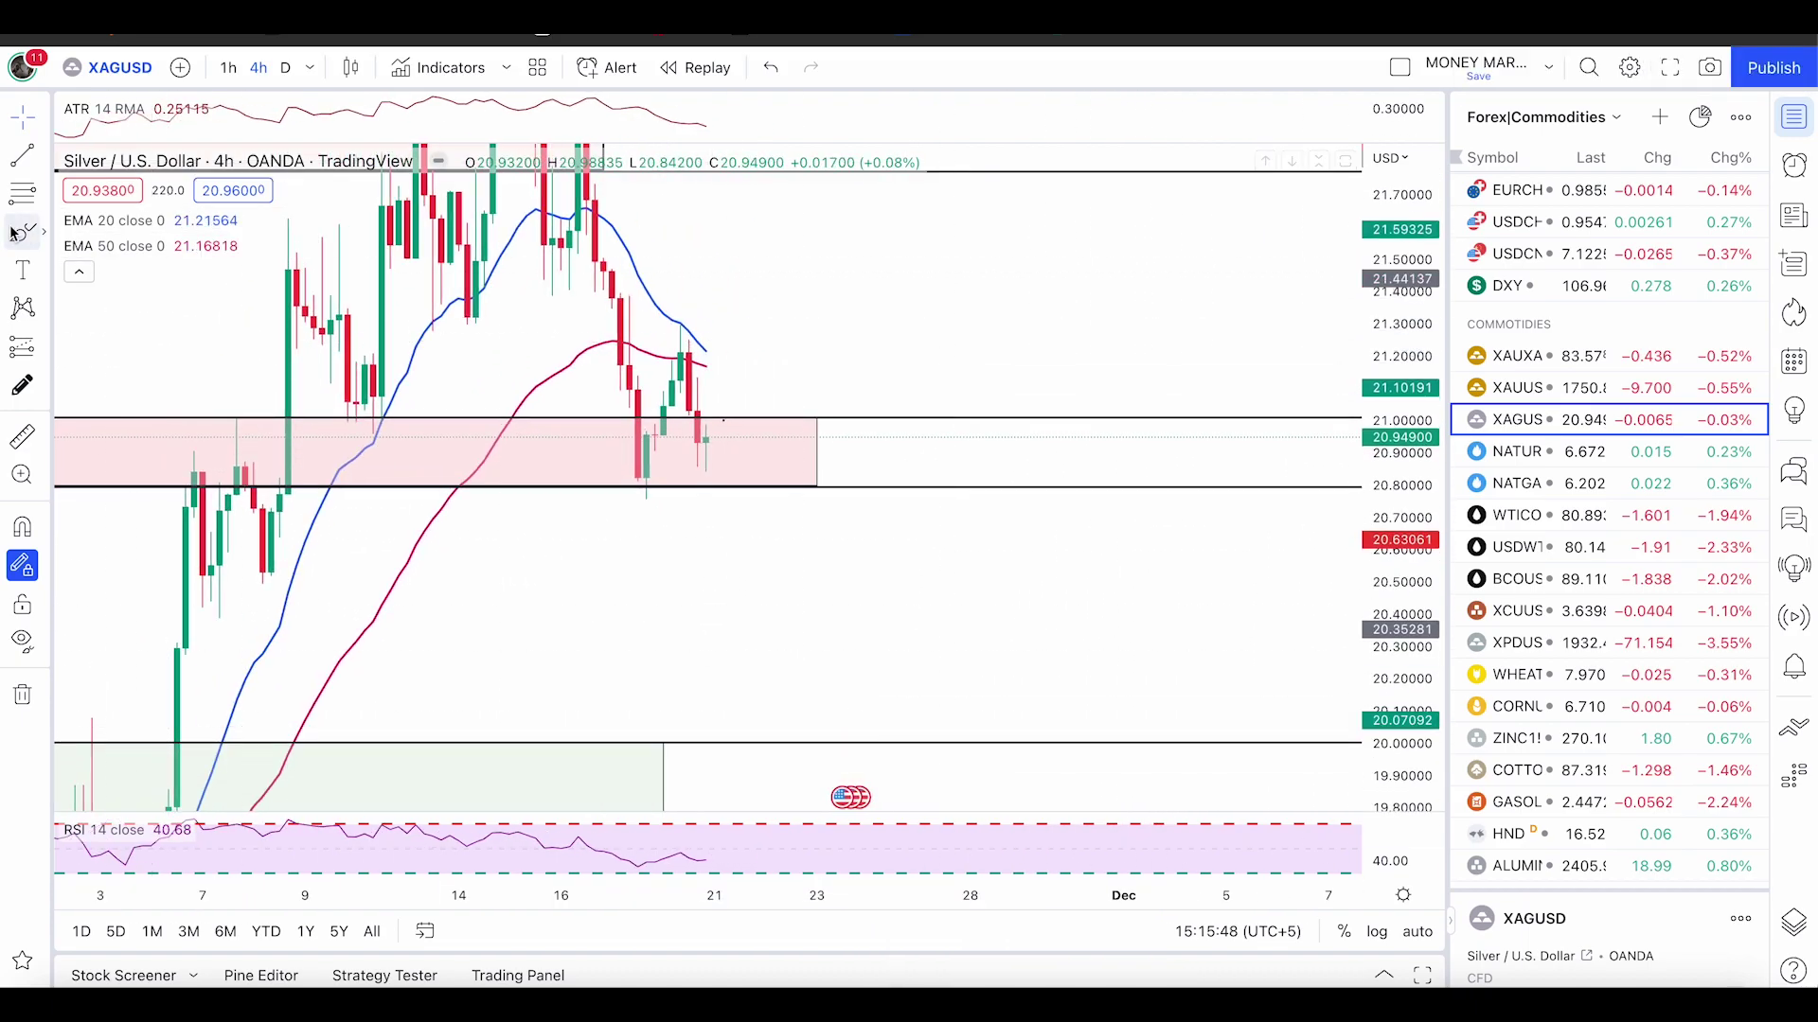
mouse_move(714, 449)
left_mouse_down()
mouse_move(730, 481)
mouse_move(706, 435)
mouse_move(758, 458)
mouse_move(800, 401)
left_mouse_up()
left_click_drag(736, 420, 816, 358)
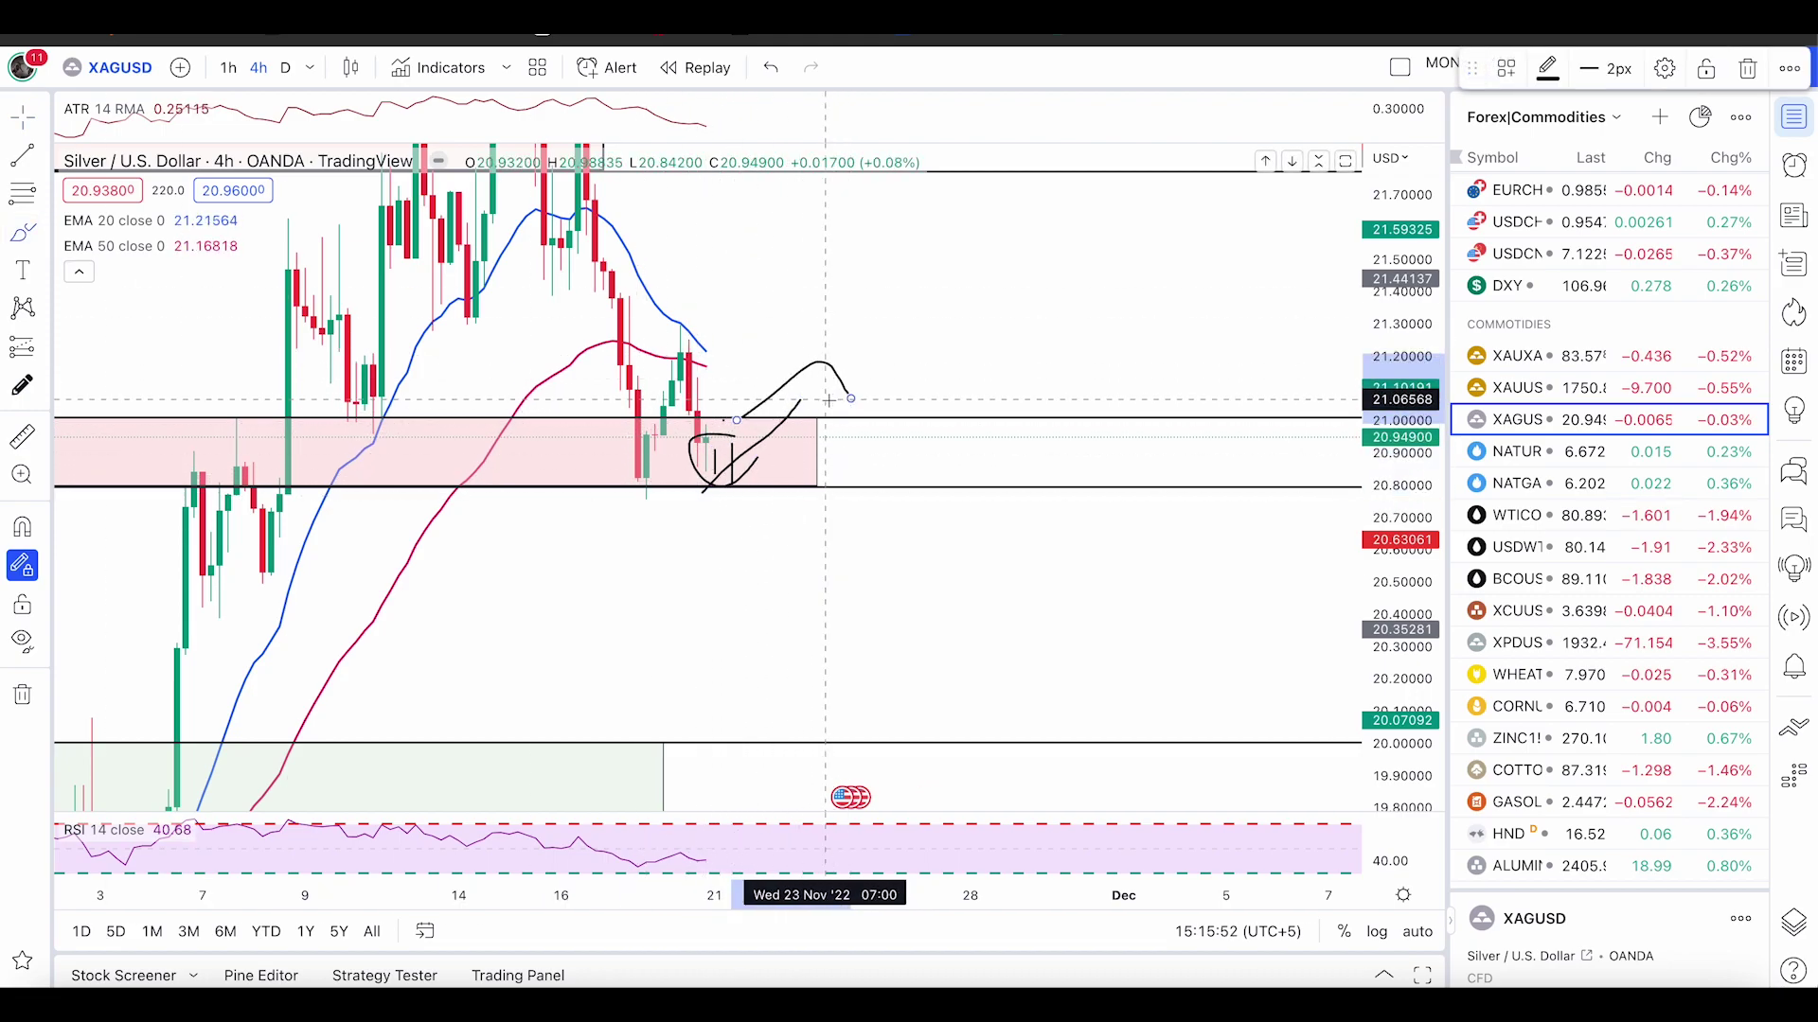
key("ctrl+z")
key("ctrl+z")
key("ctrl+z")
key("ctrl+z")
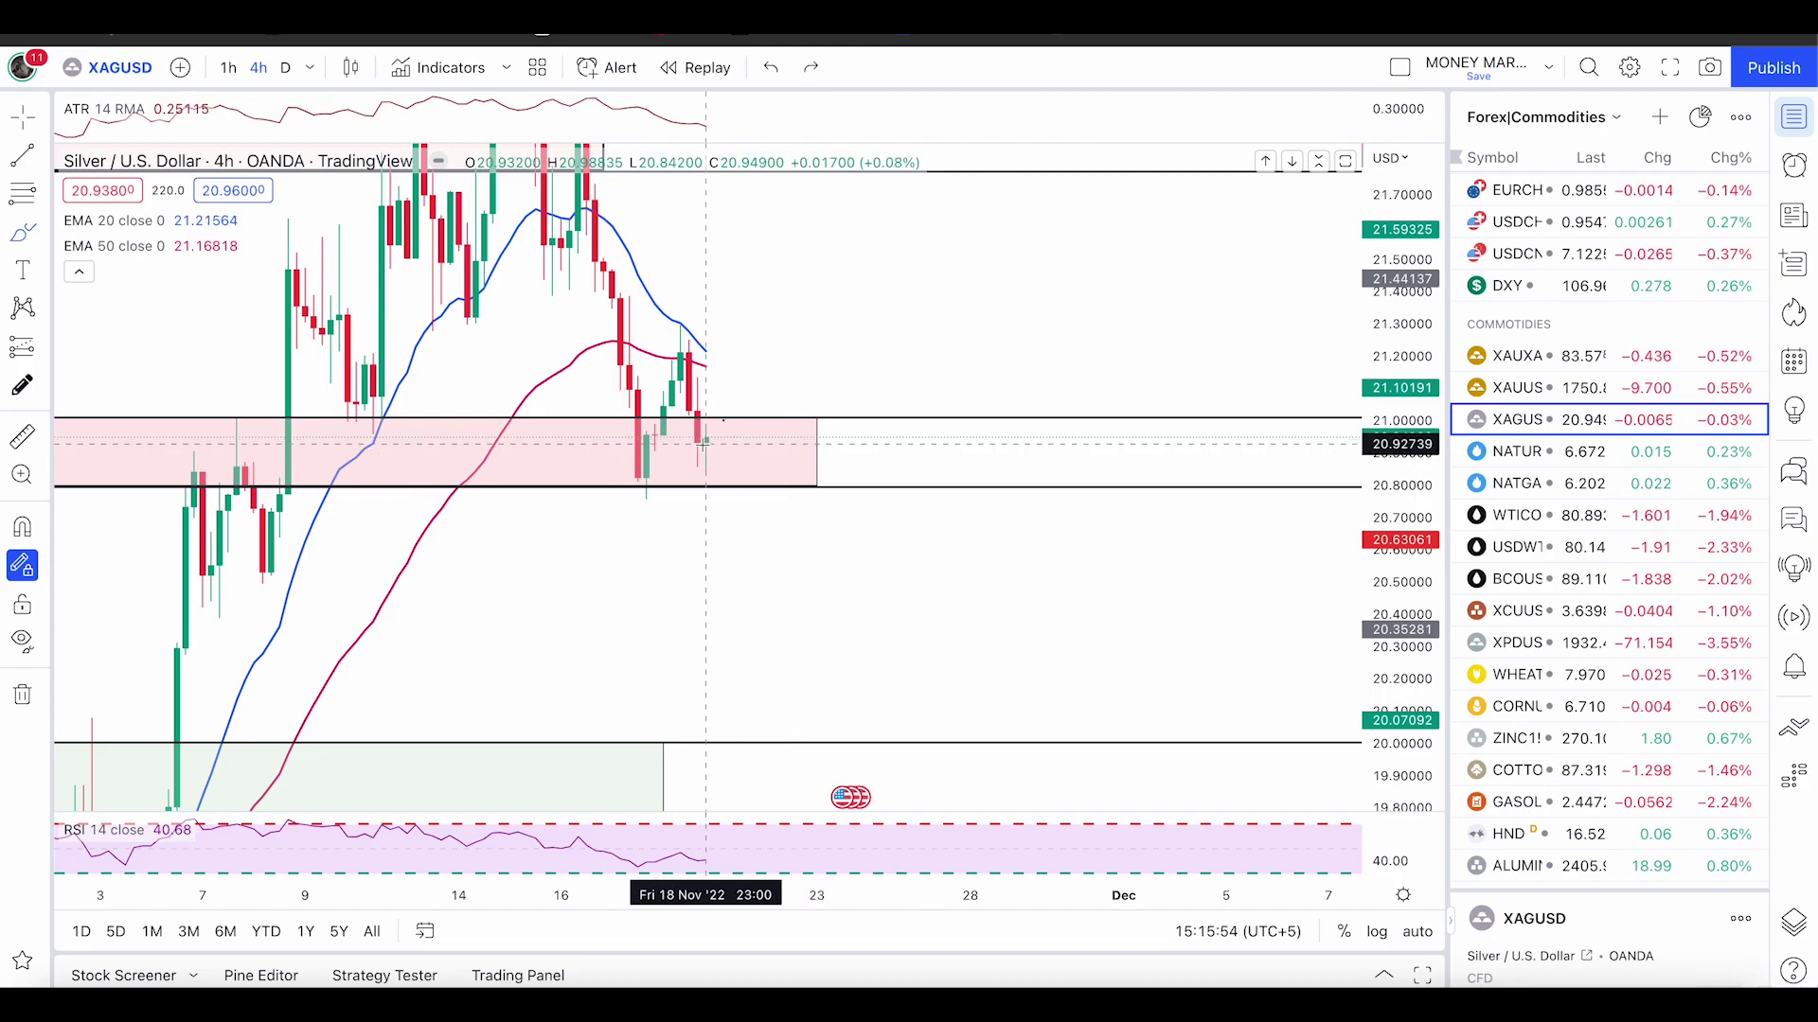
- Brush a projected stepped decline through the XAGUSD red zone toward the green zone, with a level line just beneath the red zone
left_click_drag(699, 436, 732, 551)
left_click_drag(670, 498, 817, 499)
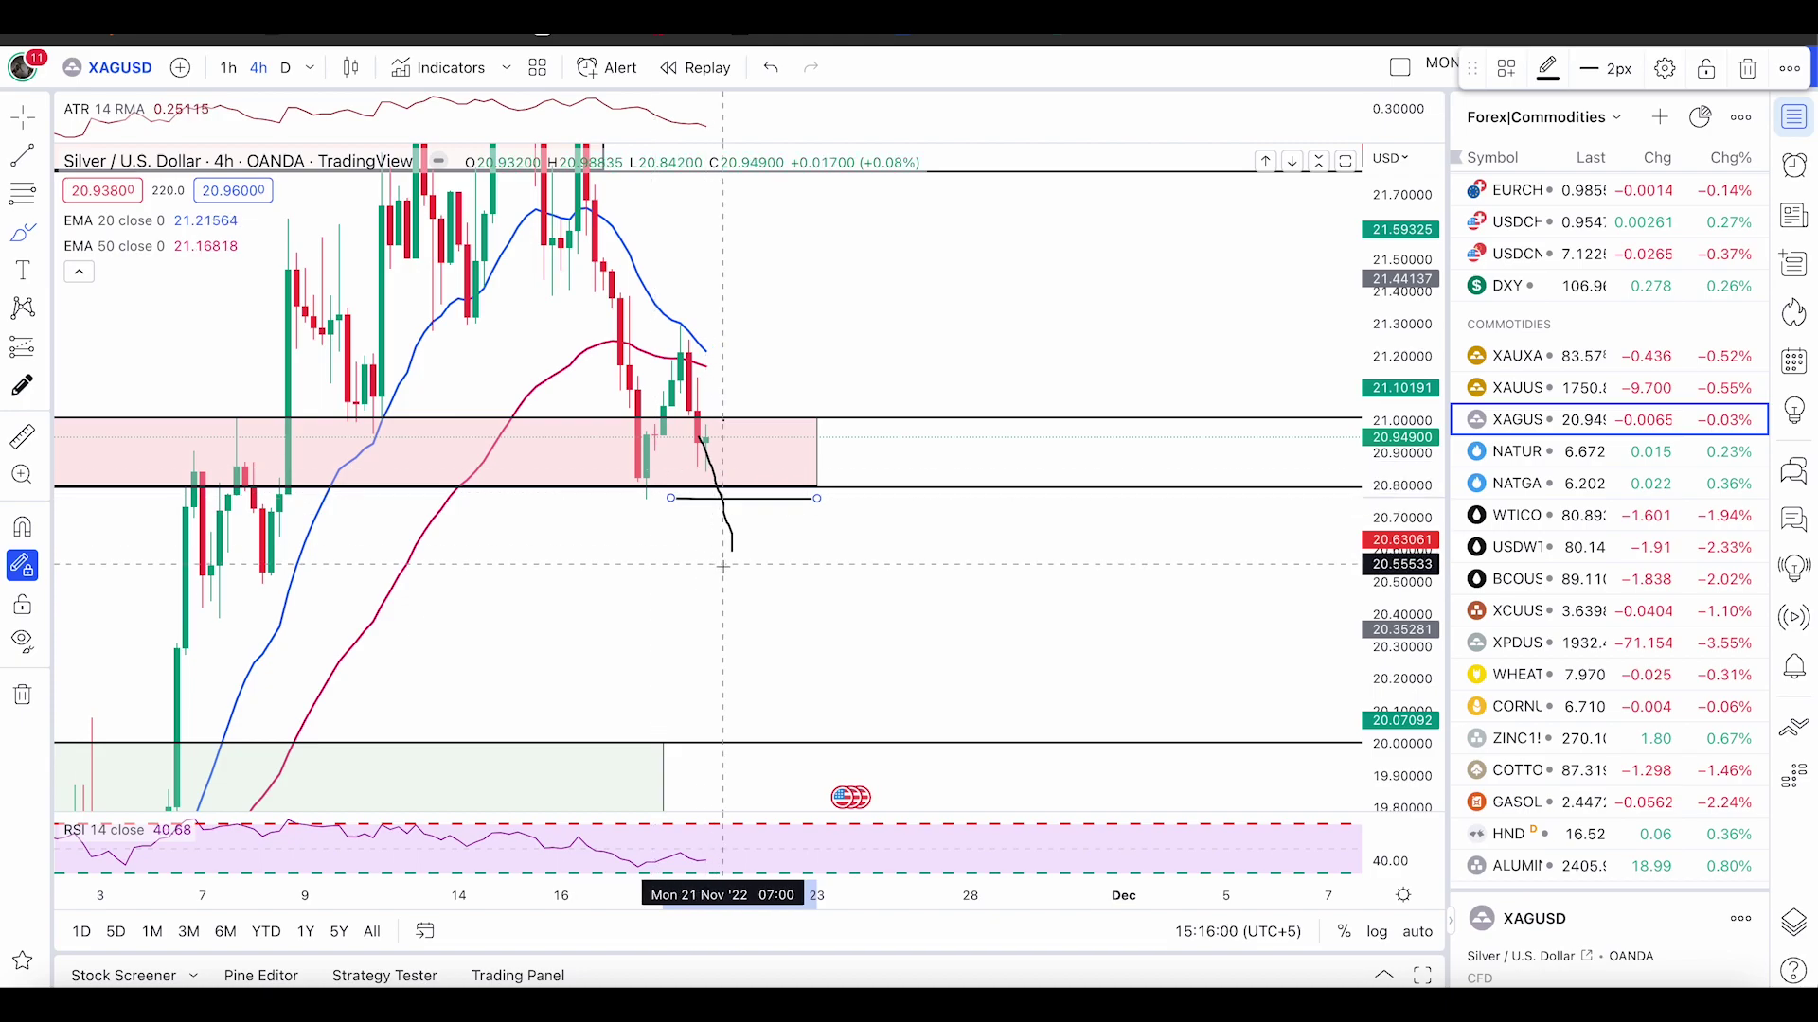
left_click_drag(732, 559, 799, 636)
mouse_move(810, 589)
left_mouse_down()
mouse_move(771, 626)
mouse_move(694, 448)
mouse_move(910, 480)
left_mouse_up()
key("Escape")
scroll(768, 480, "down", 1)
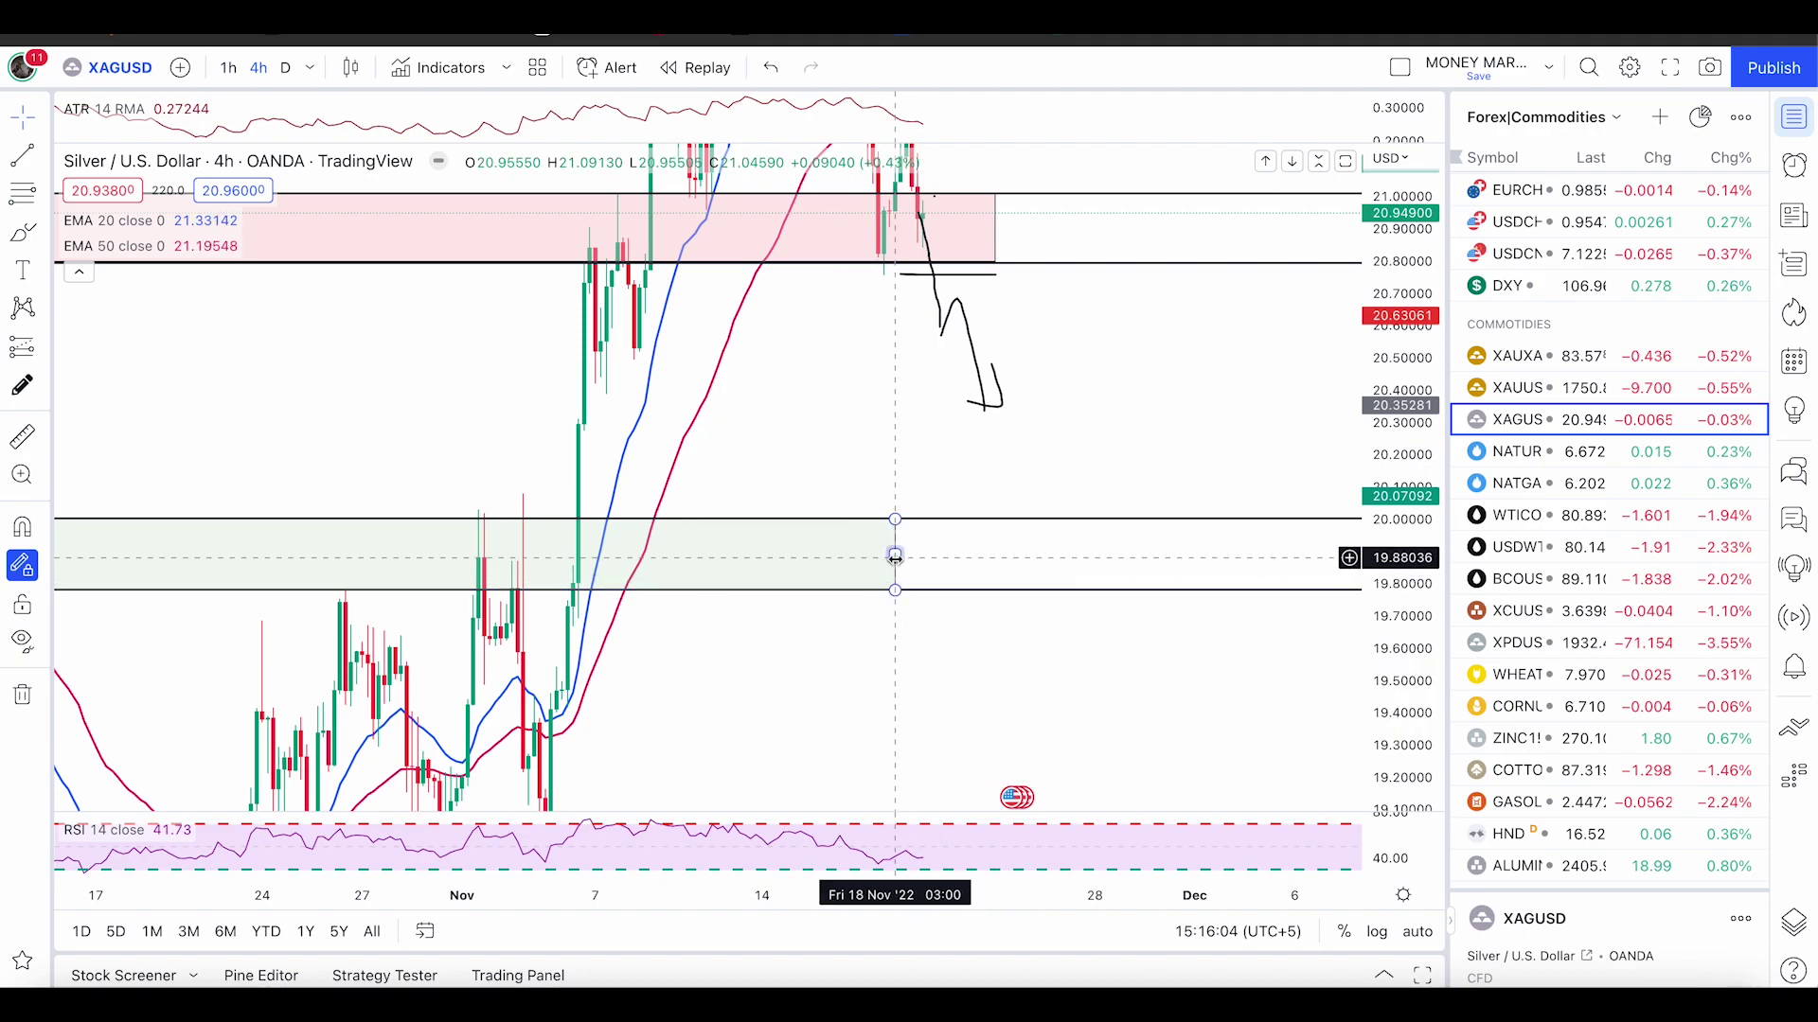
left_click(888, 558)
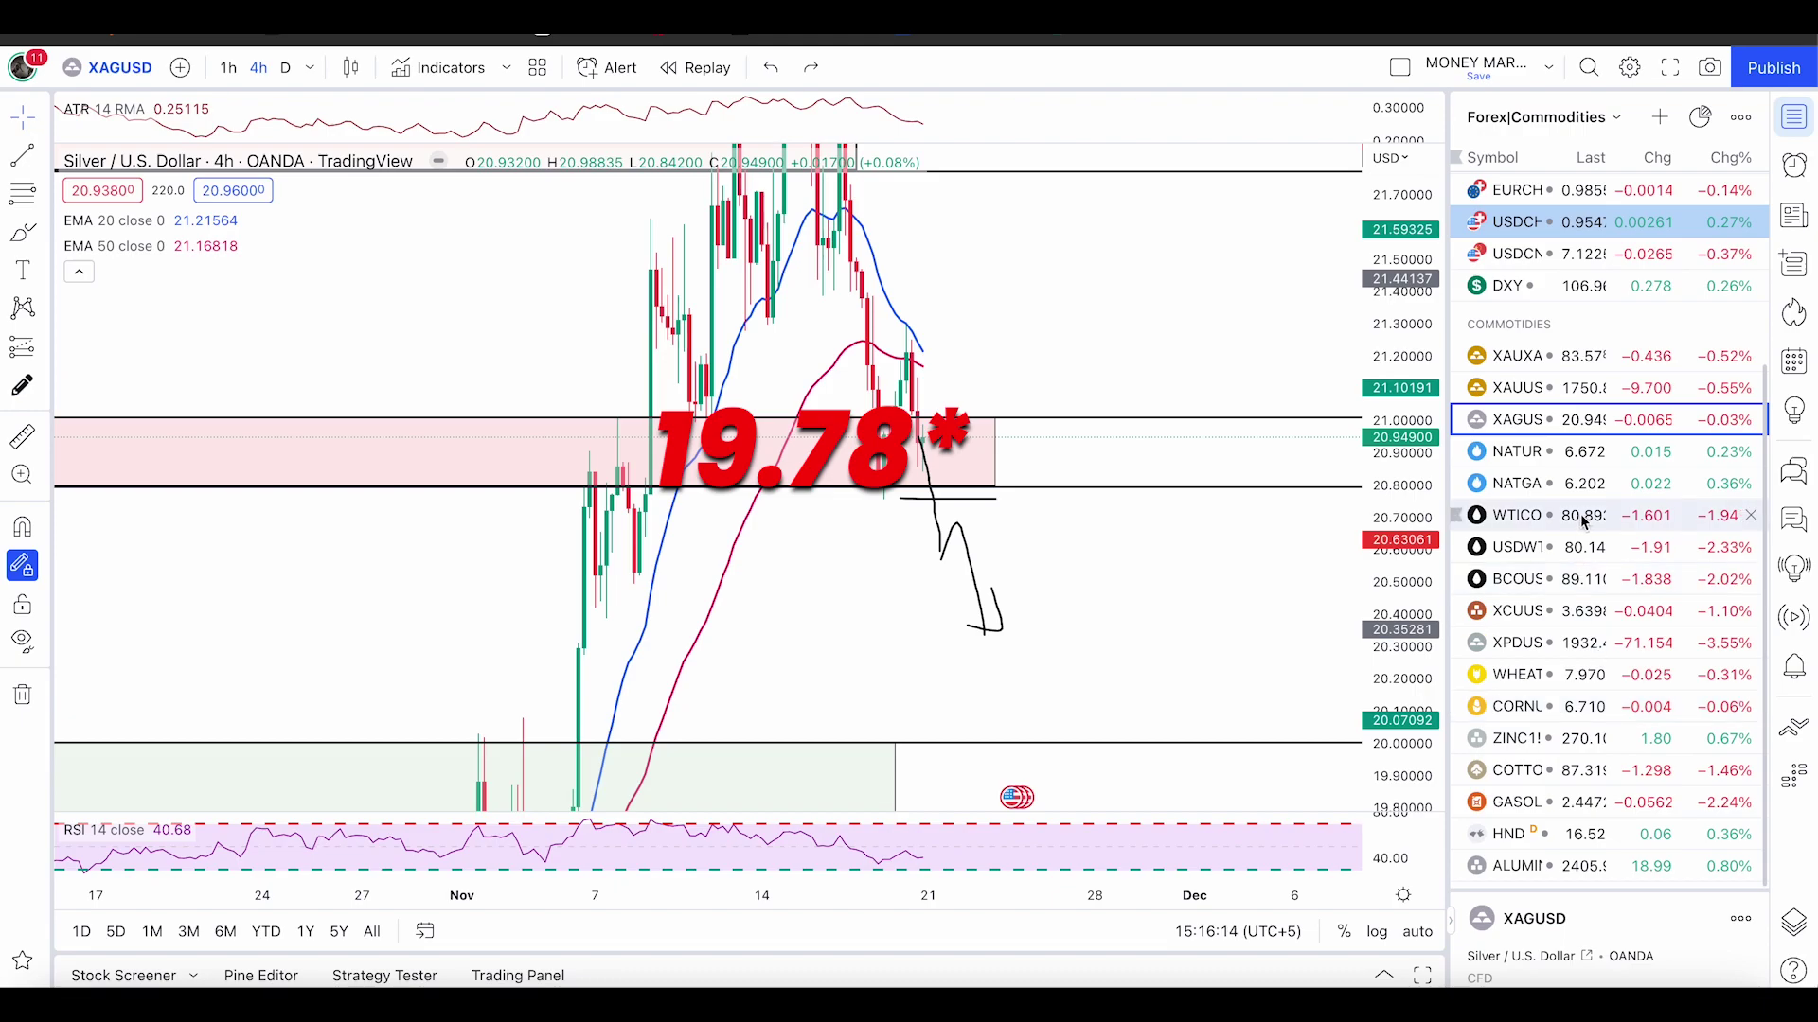
- Switch to the WTICOUSD 4-hour chart and brush a line along the two levels near the 1.618 extension, undoing it
left_click(1514, 515)
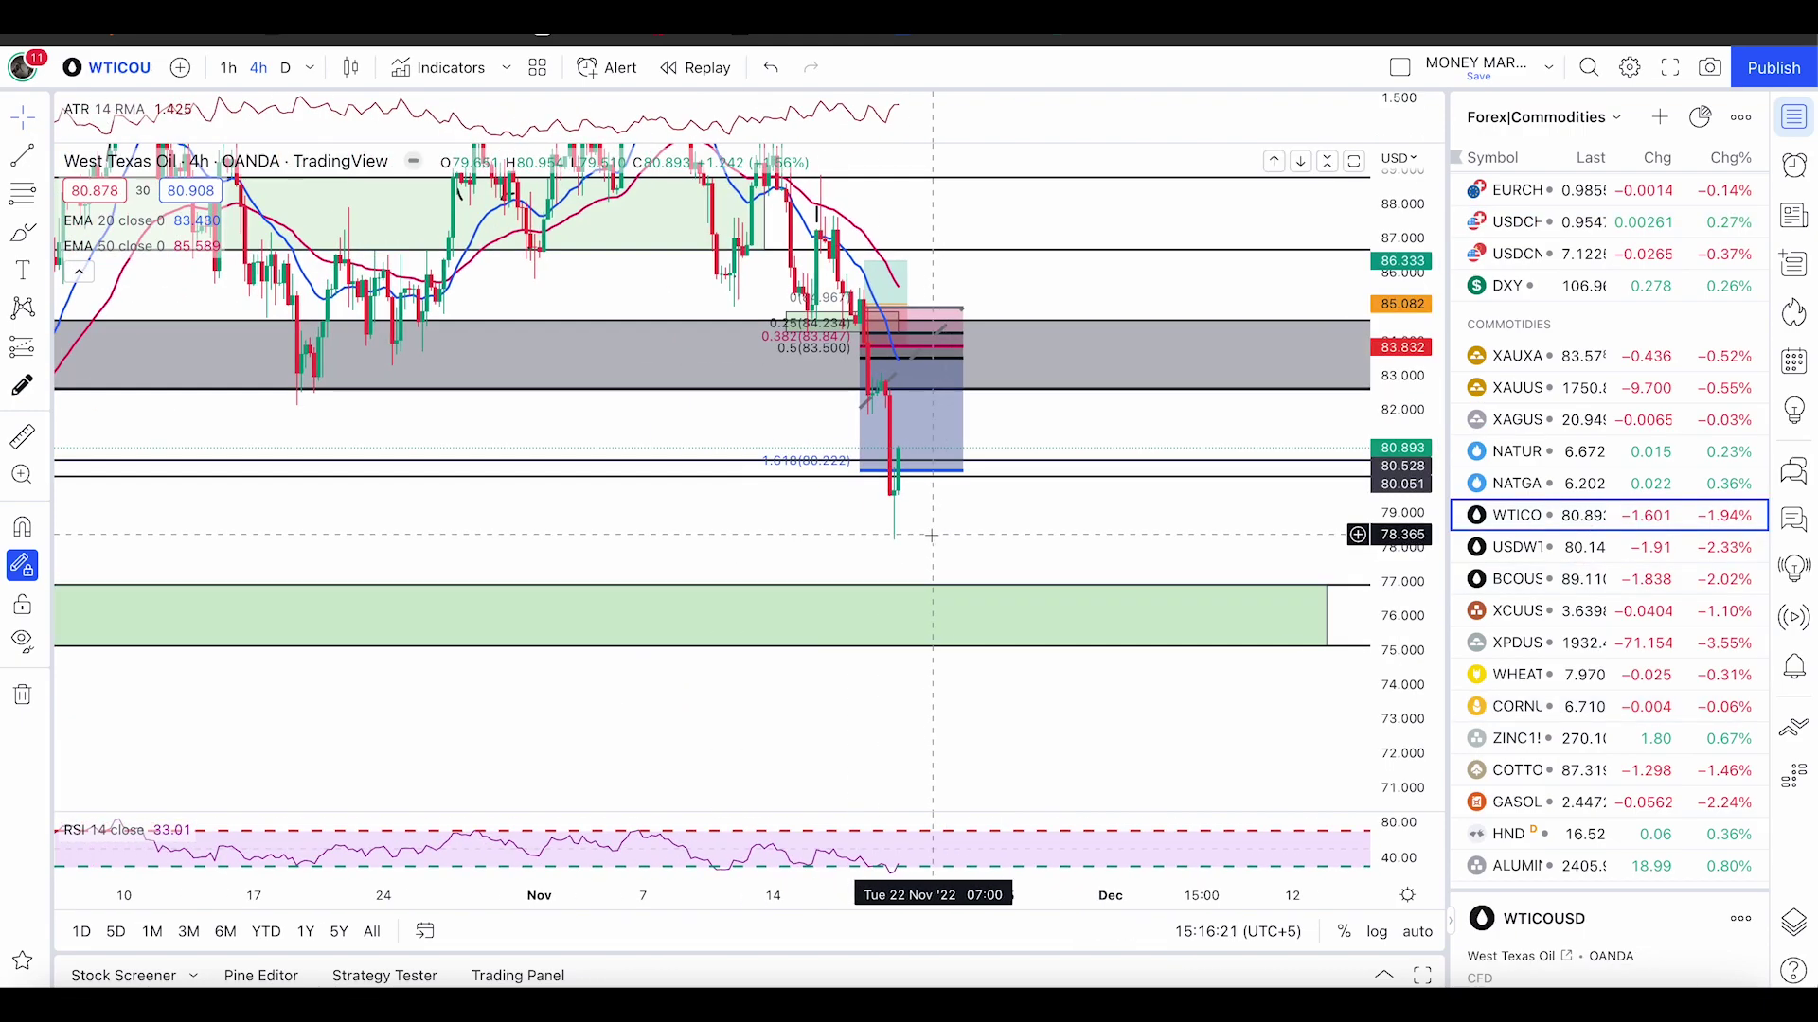
left_click(24, 233)
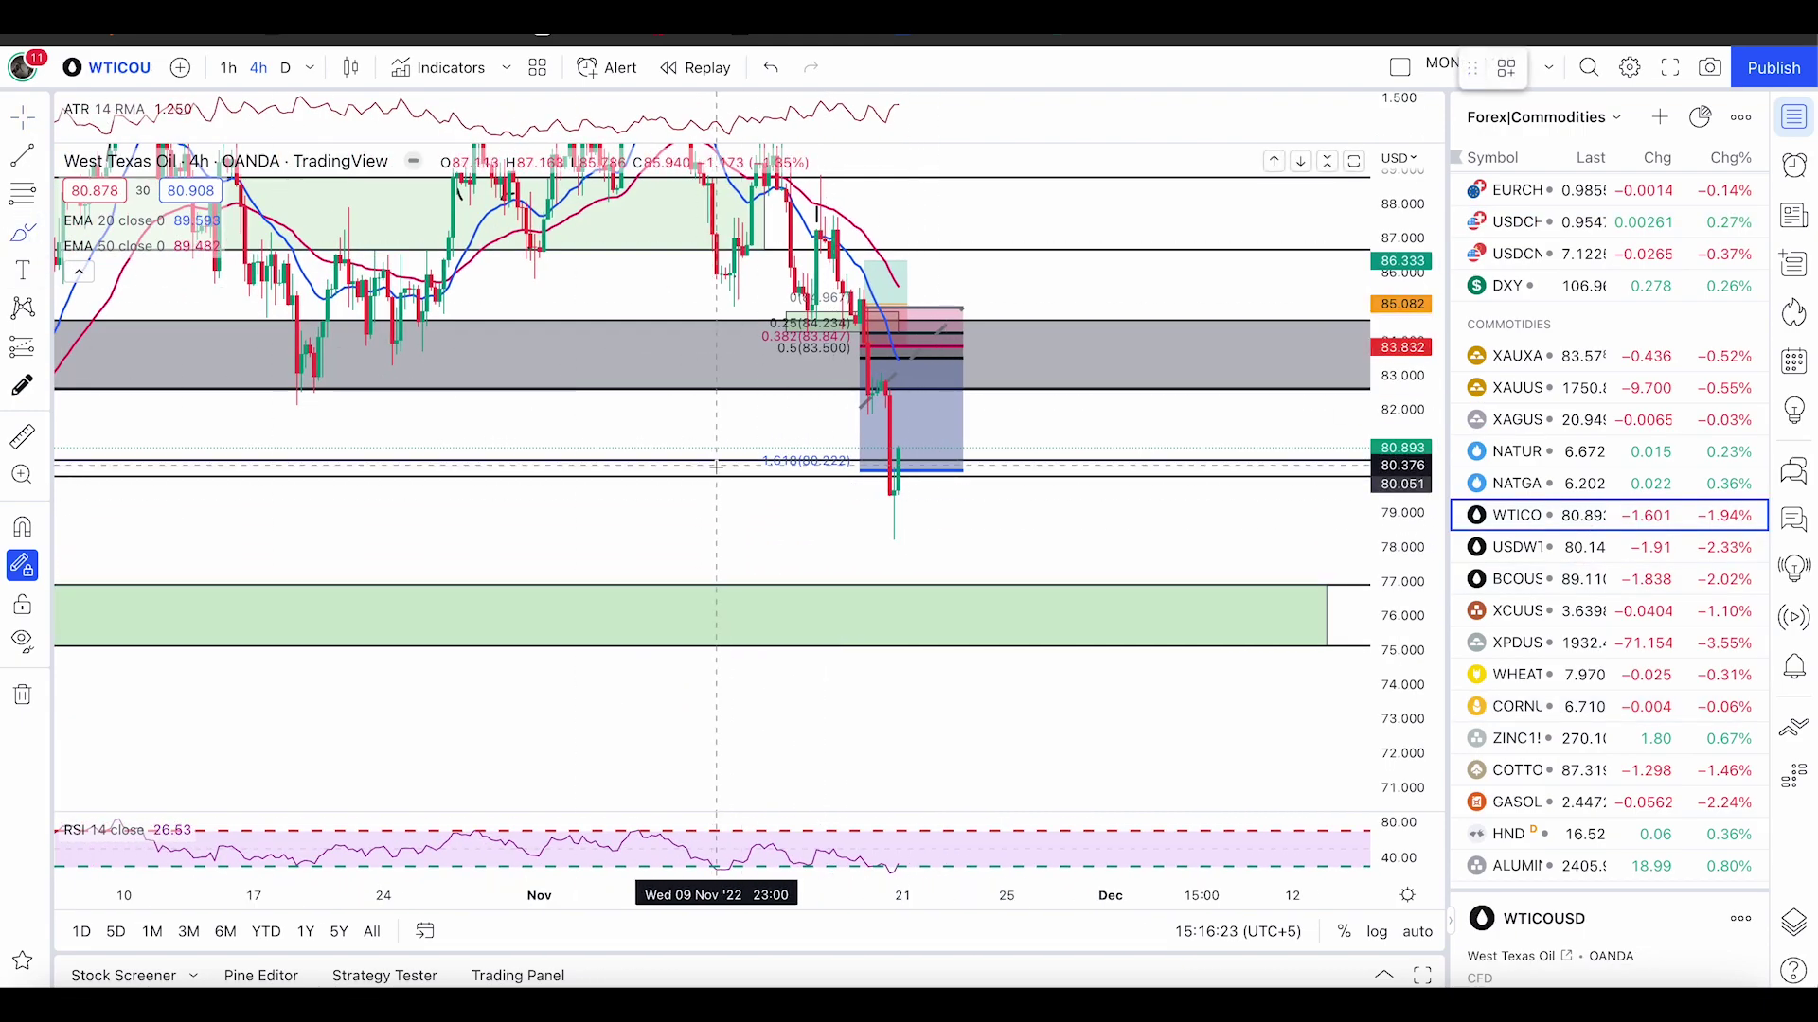
left_click_drag(717, 466, 951, 478)
key("ctrl+z")
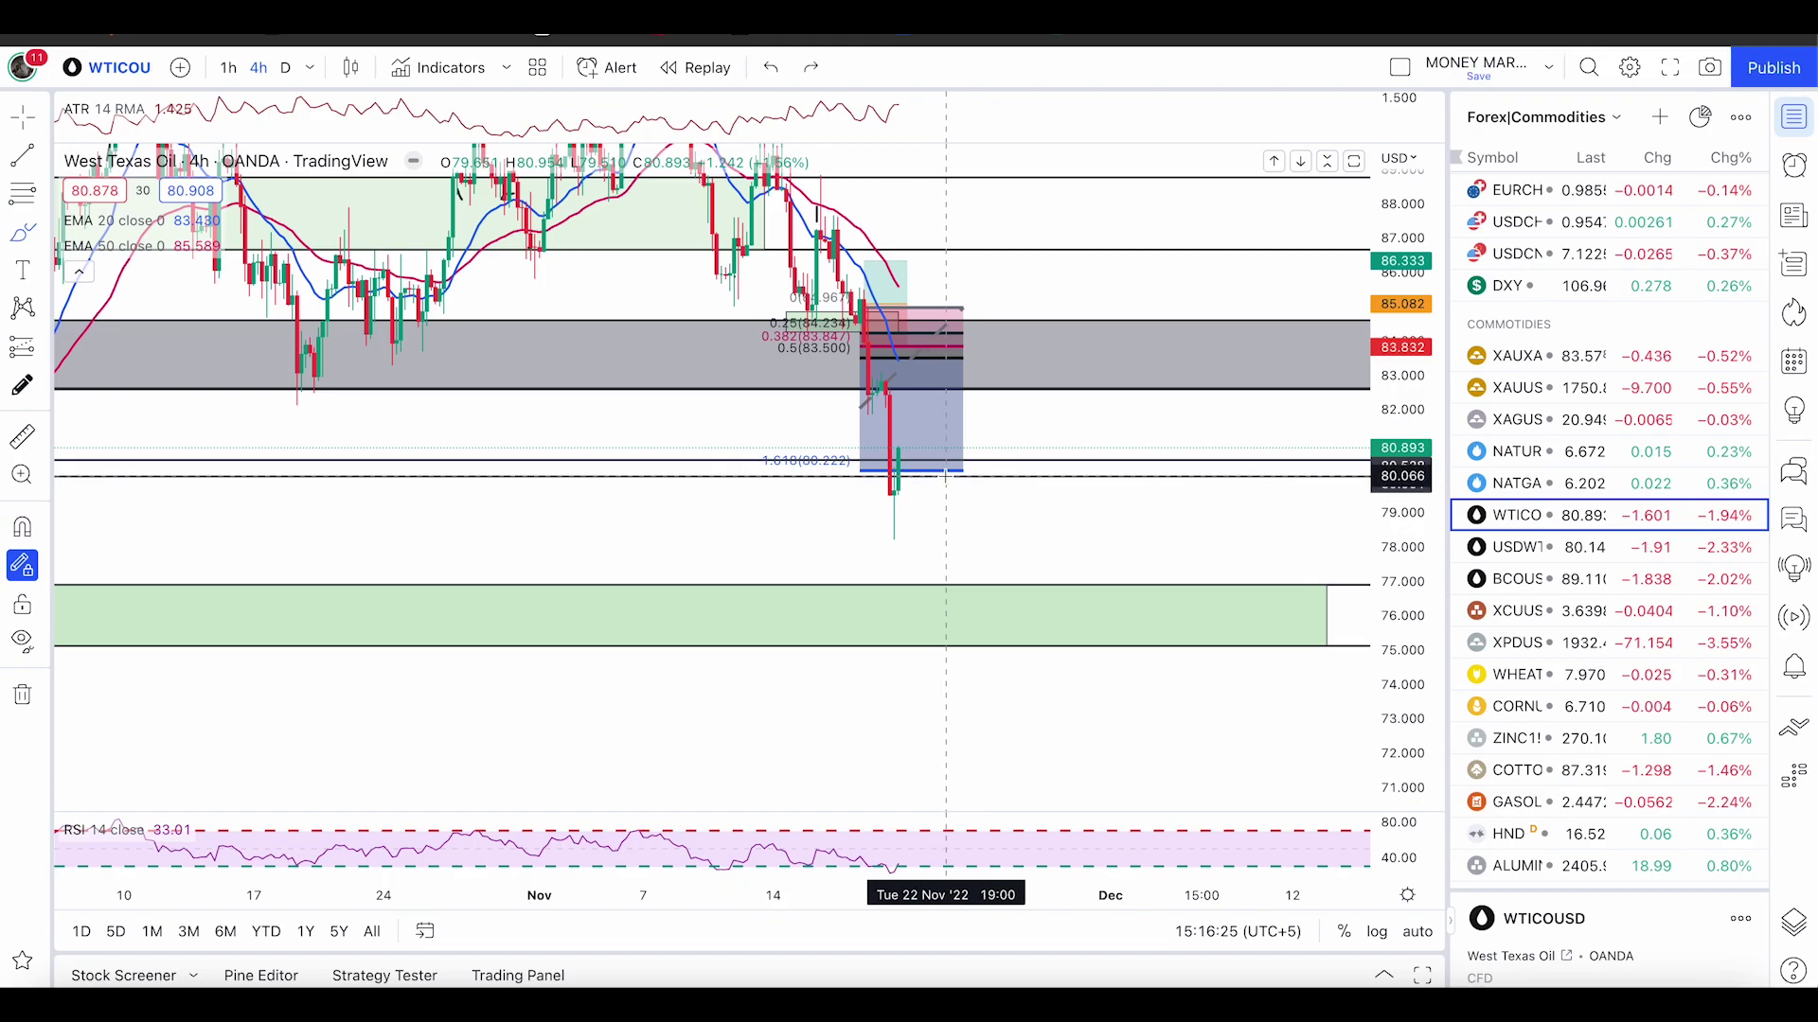
- Brush over the latest oil drop from the Fibonacci drawing's start toward the lowest wick, undoing the strokes
scroll(945, 511, "up", 2)
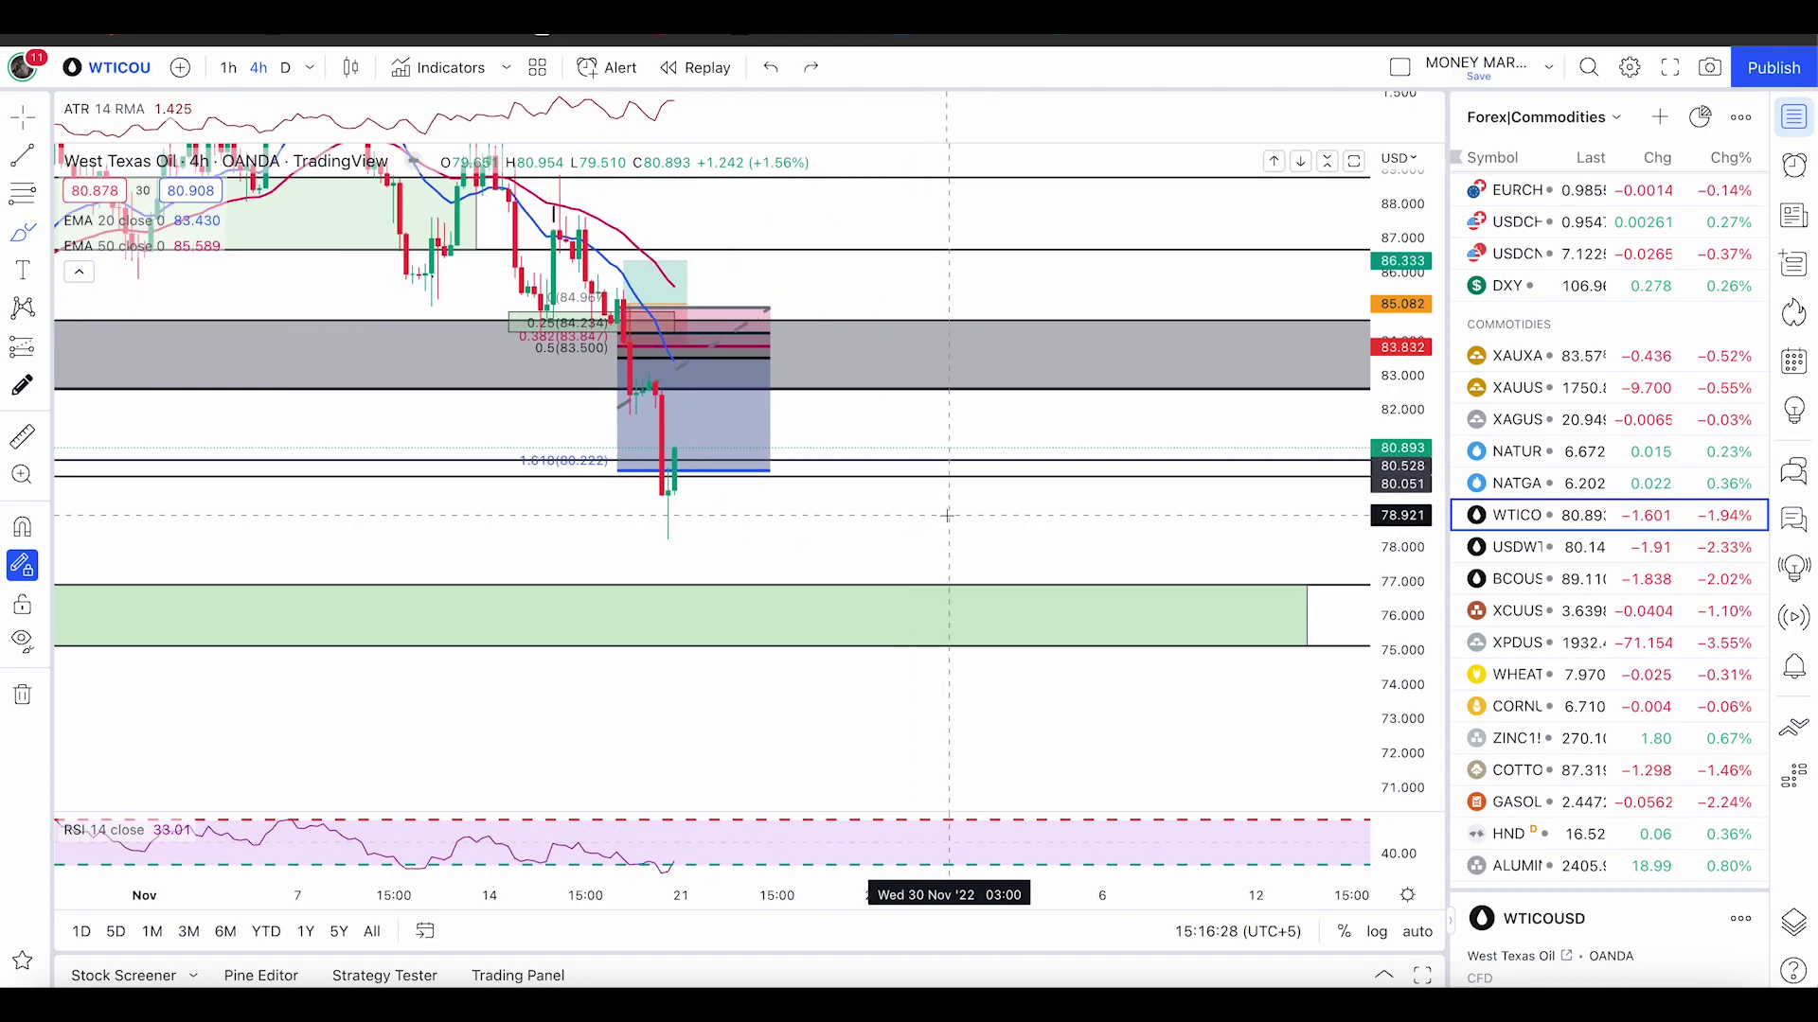
scroll(710, 473, "up", 2)
mouse_move(558, 446)
left_mouse_down()
mouse_move(610, 398)
mouse_move(622, 417)
mouse_move(598, 428)
mouse_move(632, 439)
mouse_move(651, 417)
mouse_move(616, 387)
mouse_move(593, 422)
mouse_move(641, 644)
left_mouse_up()
key("ctrl+z")
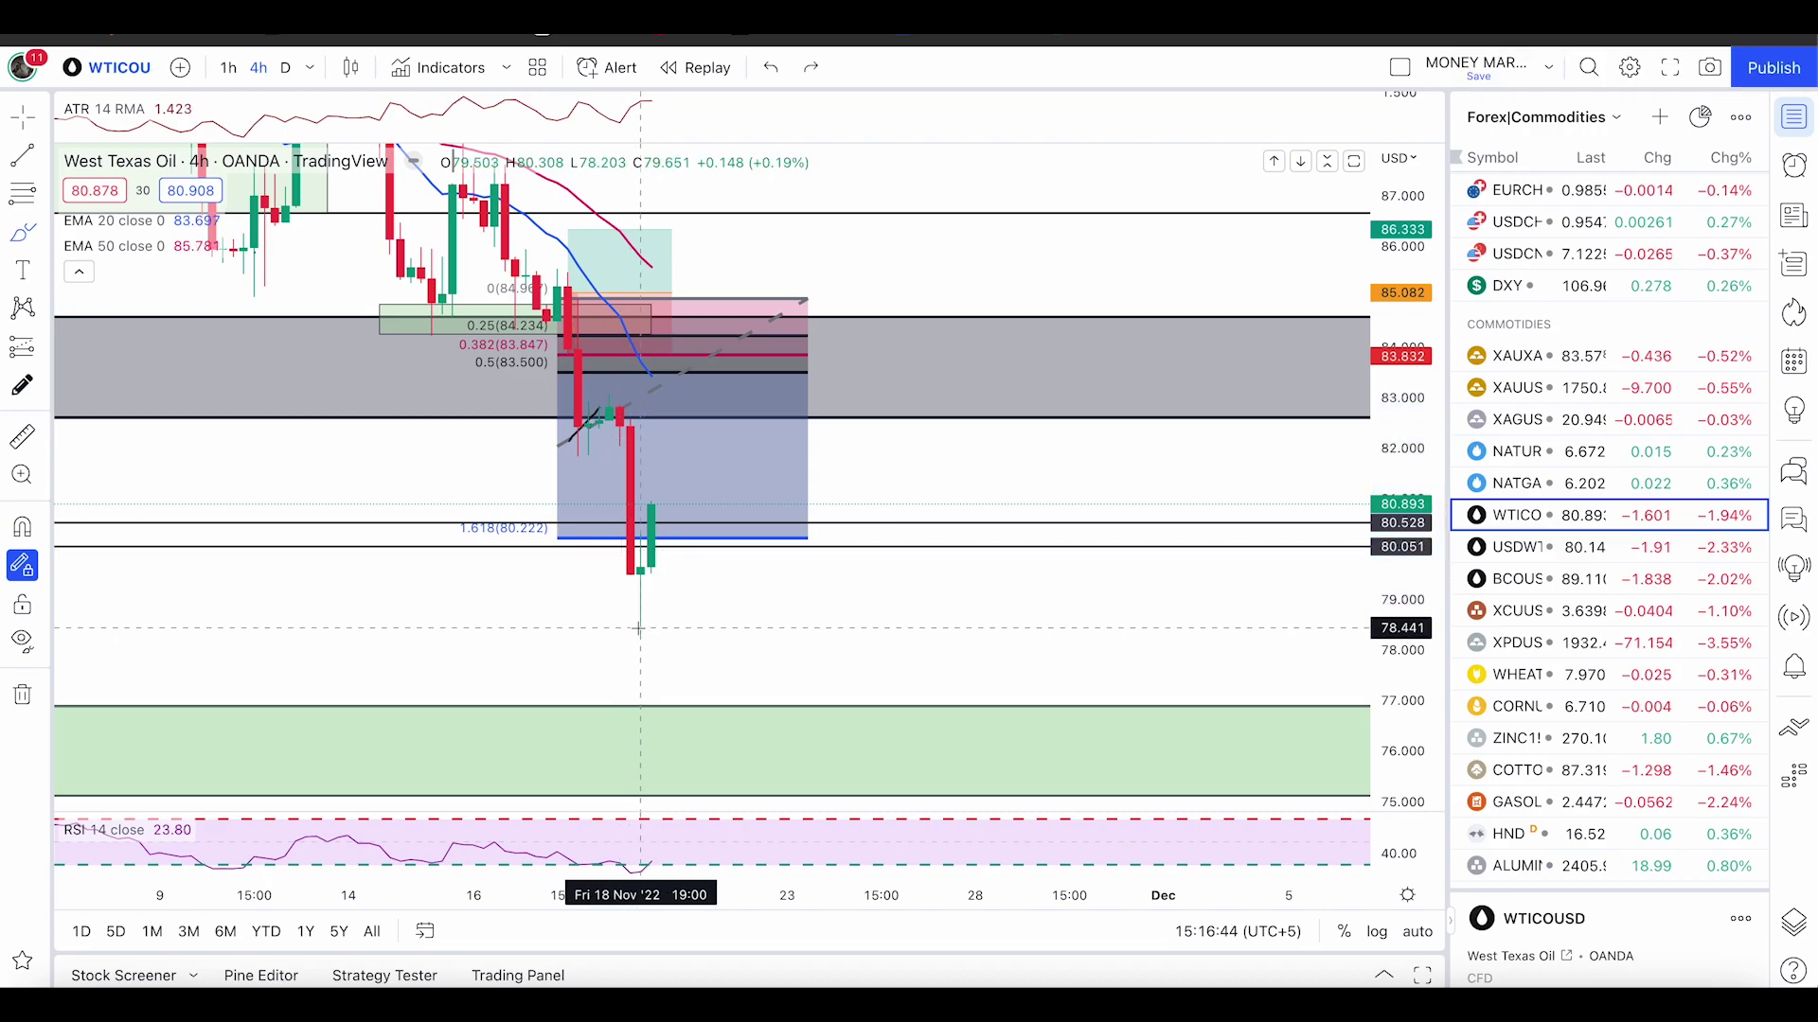
- Brush a projected oil rebound from the latest candle into the grey zone and a turn back down, undoing the last stroke
left_click(42, 232)
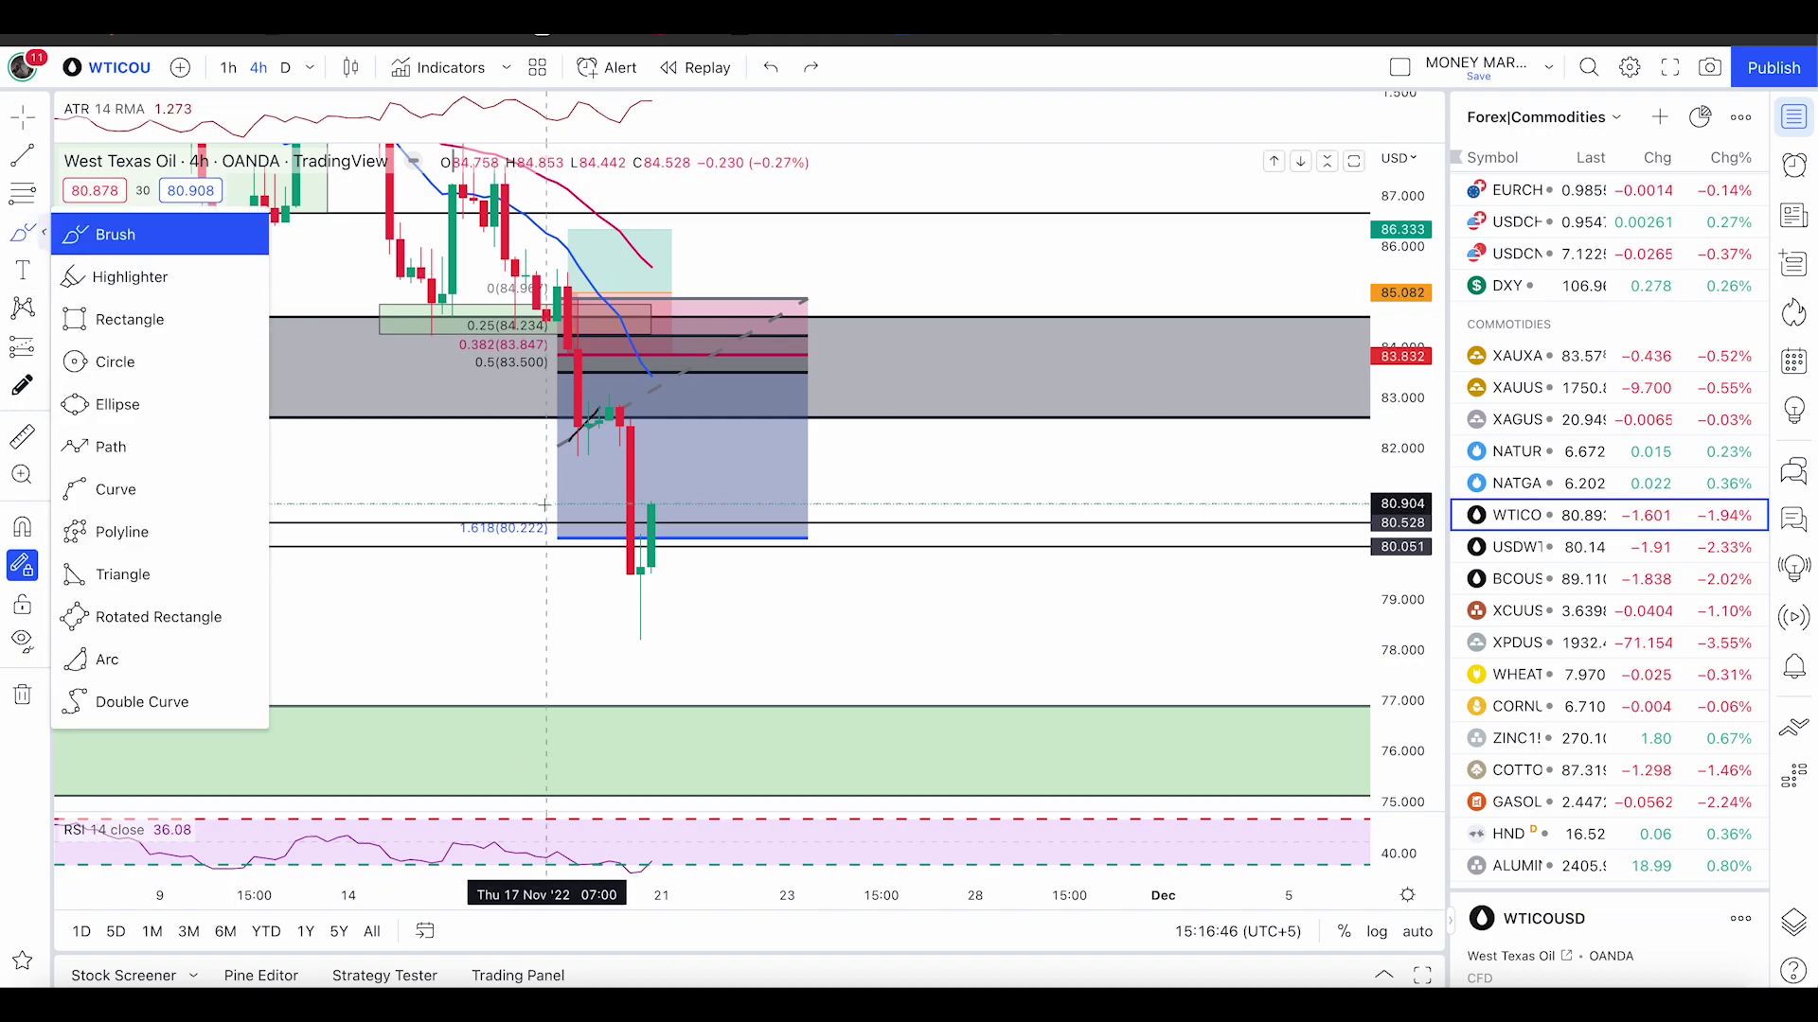
left_click_drag(662, 532, 712, 405)
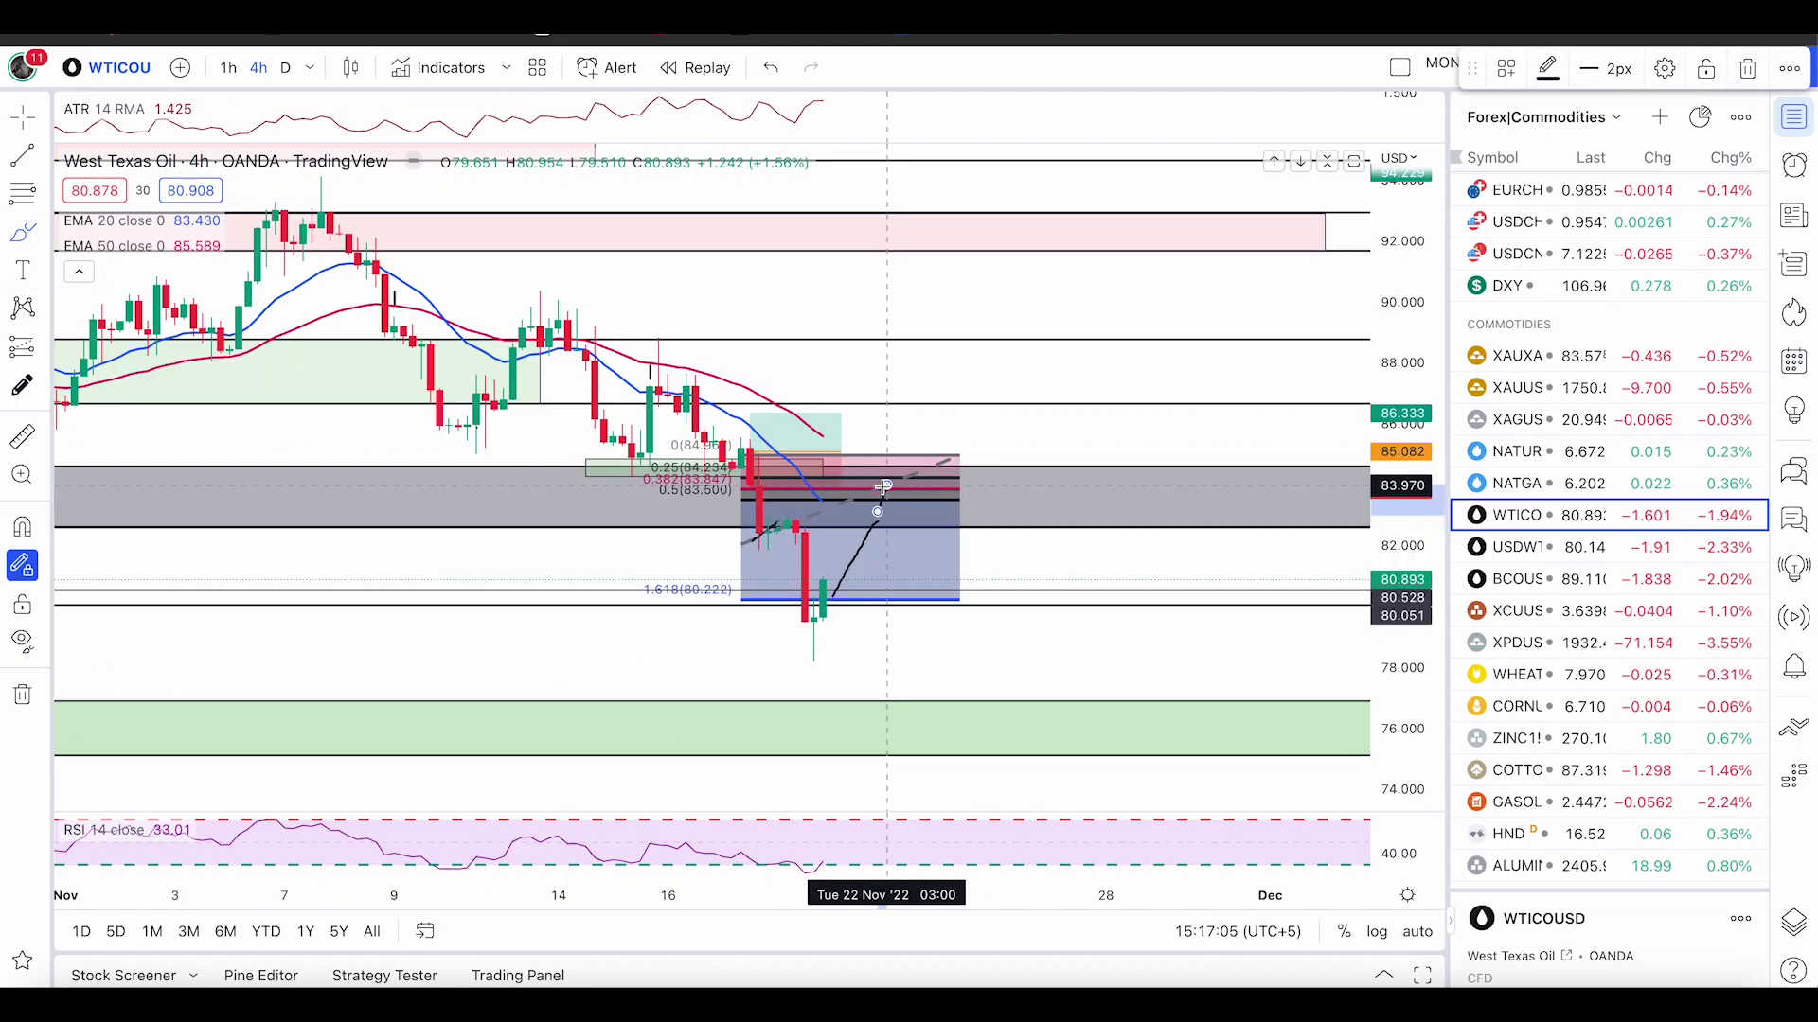
mouse_move(803, 498)
left_mouse_down()
mouse_move(941, 498)
mouse_move(943, 539)
mouse_move(956, 525)
mouse_move(932, 529)
mouse_move(984, 620)
left_mouse_up()
key("ctrl+z")
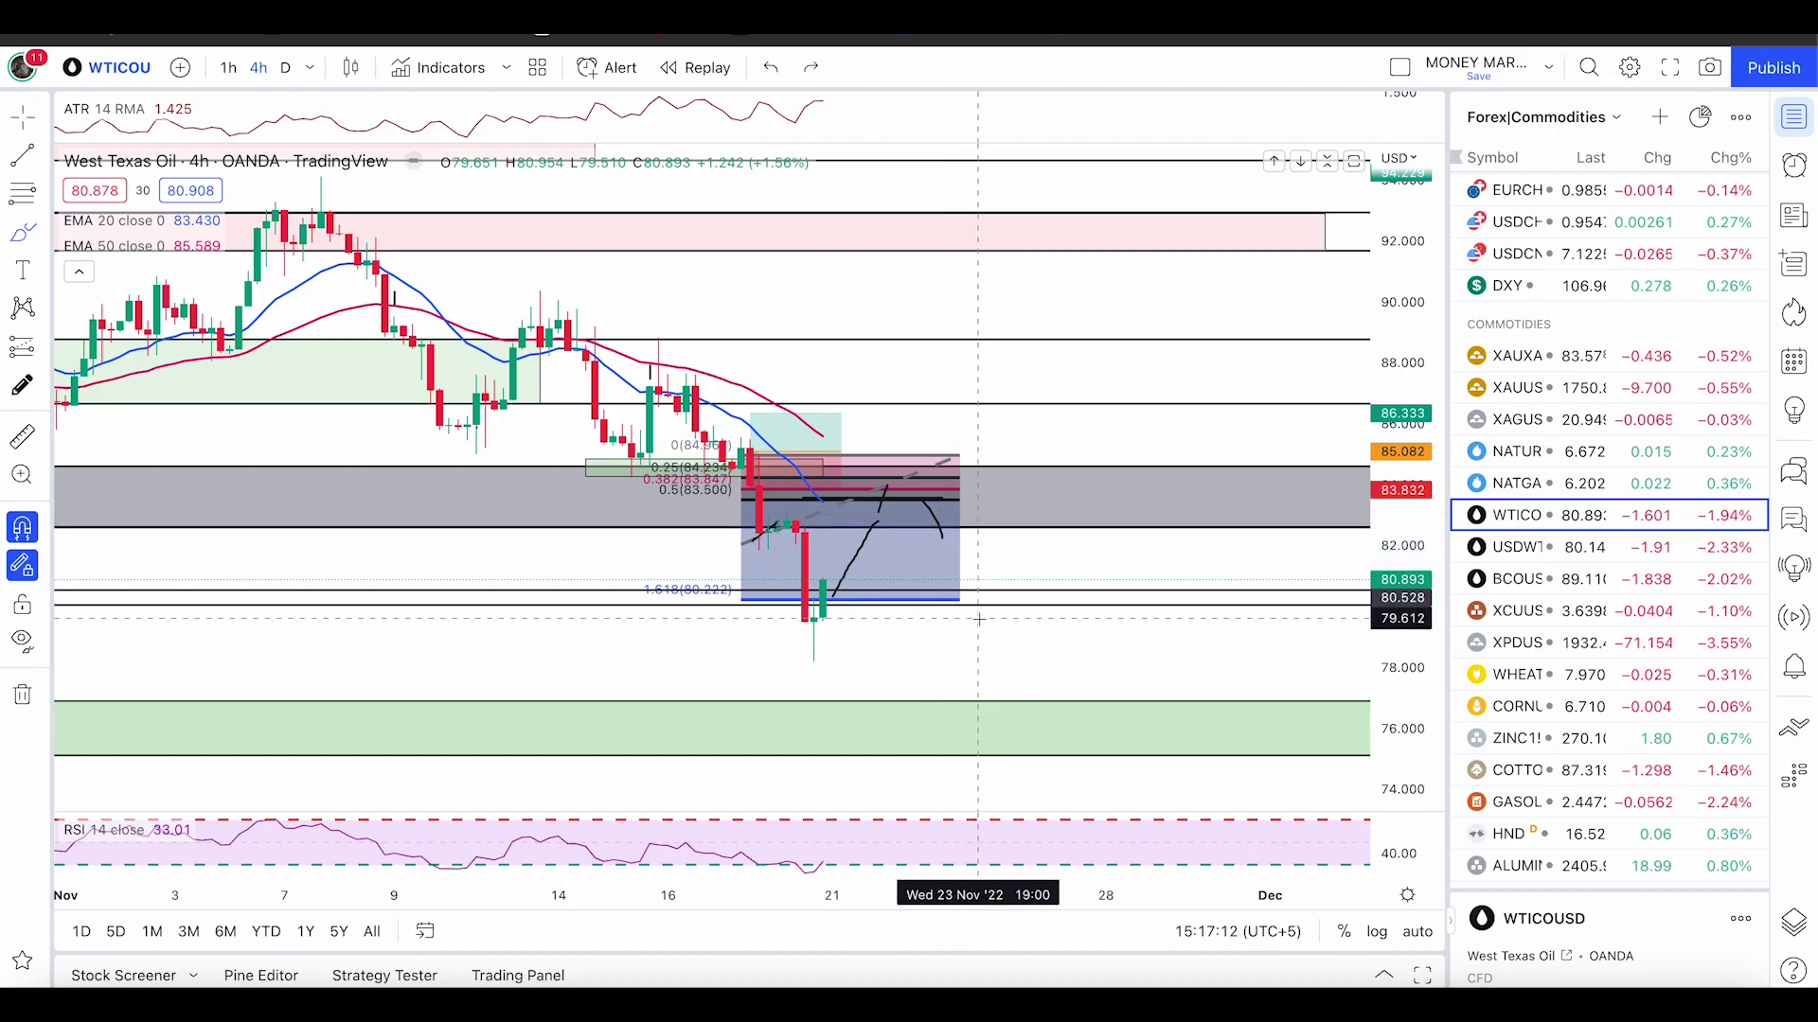
- Undo the last stroke of the projected oil rebound and select the green zone below the current price
key("ctrl+z")
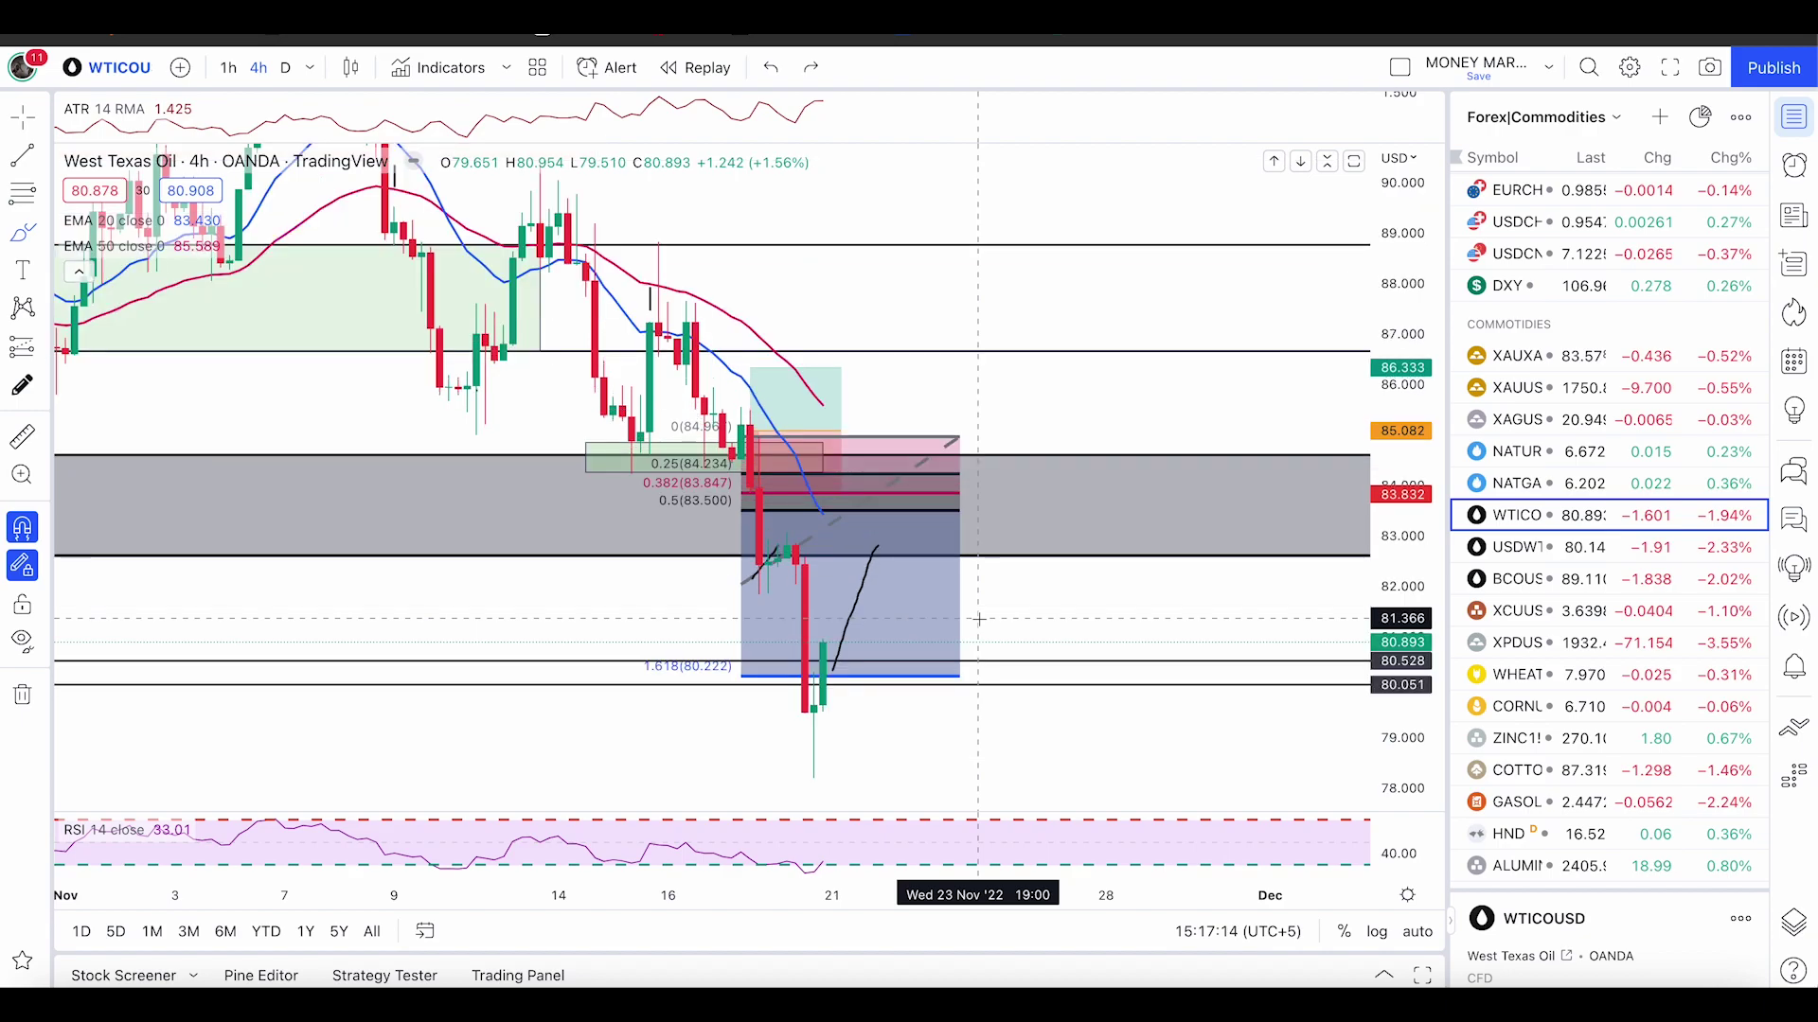
key("Escape")
left_click_drag(959, 614, 906, 423)
scroll(1282, 549, "down", 5)
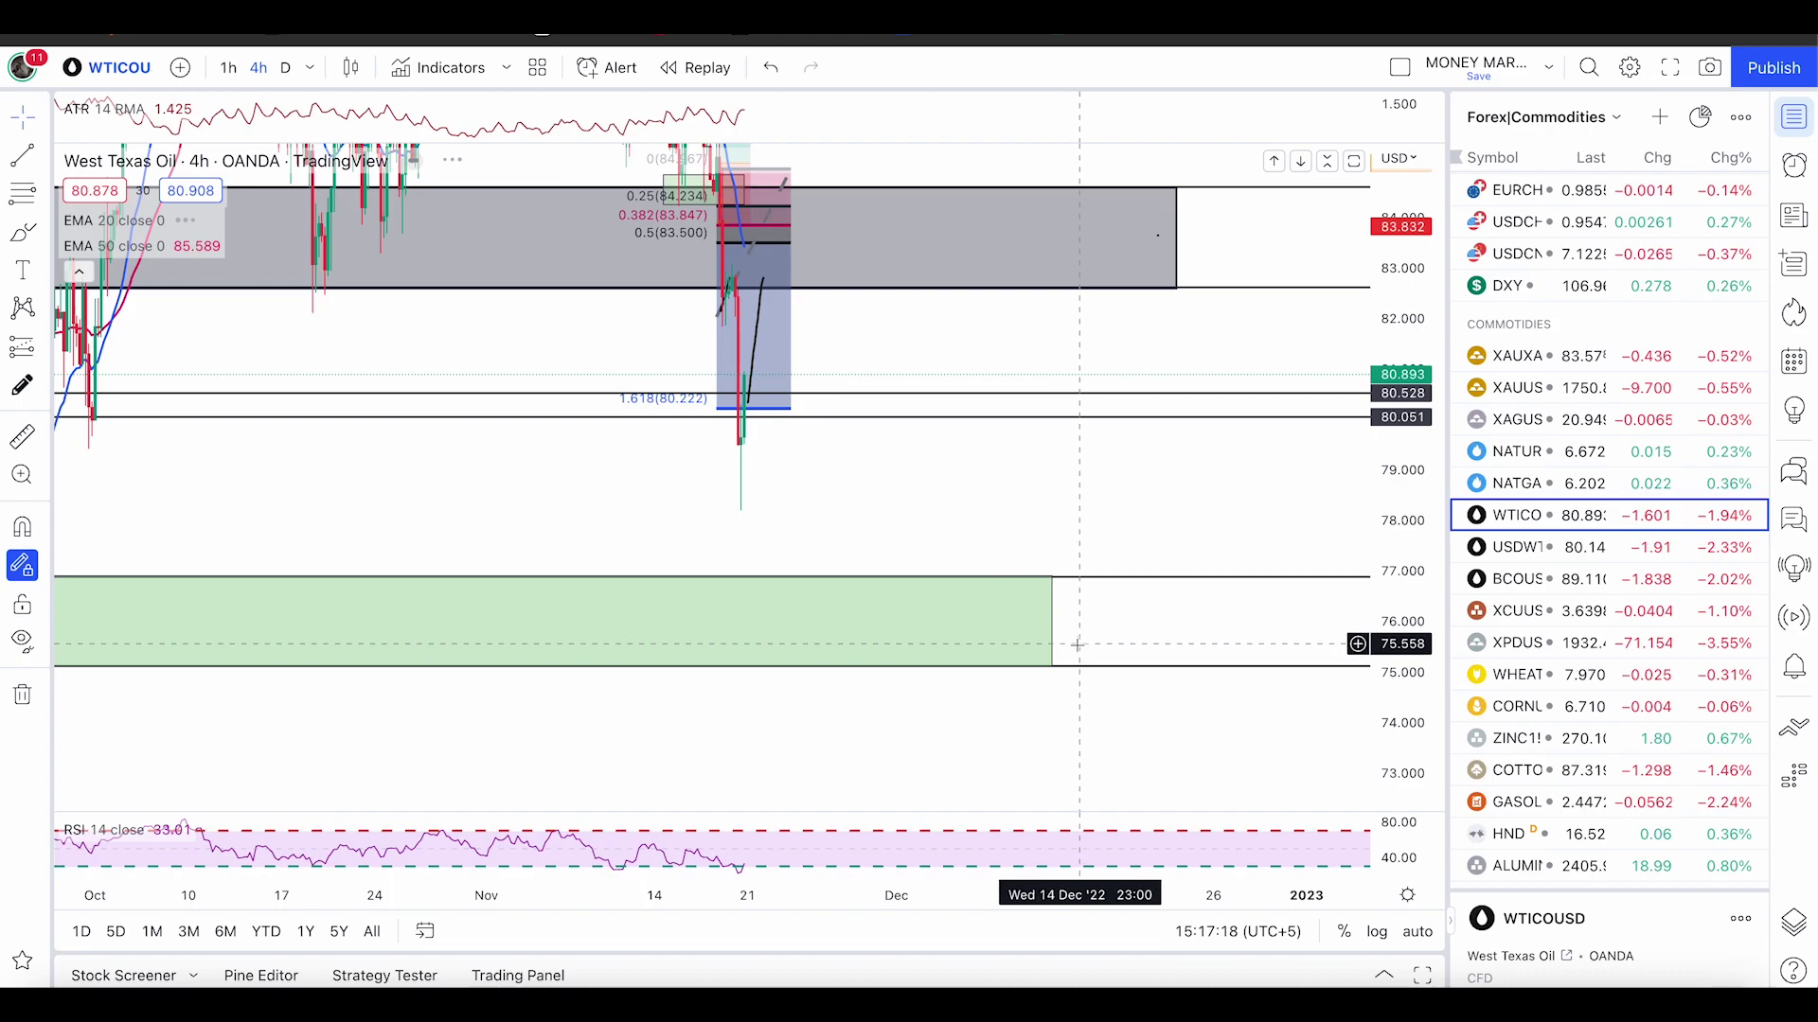
left_click(1049, 579)
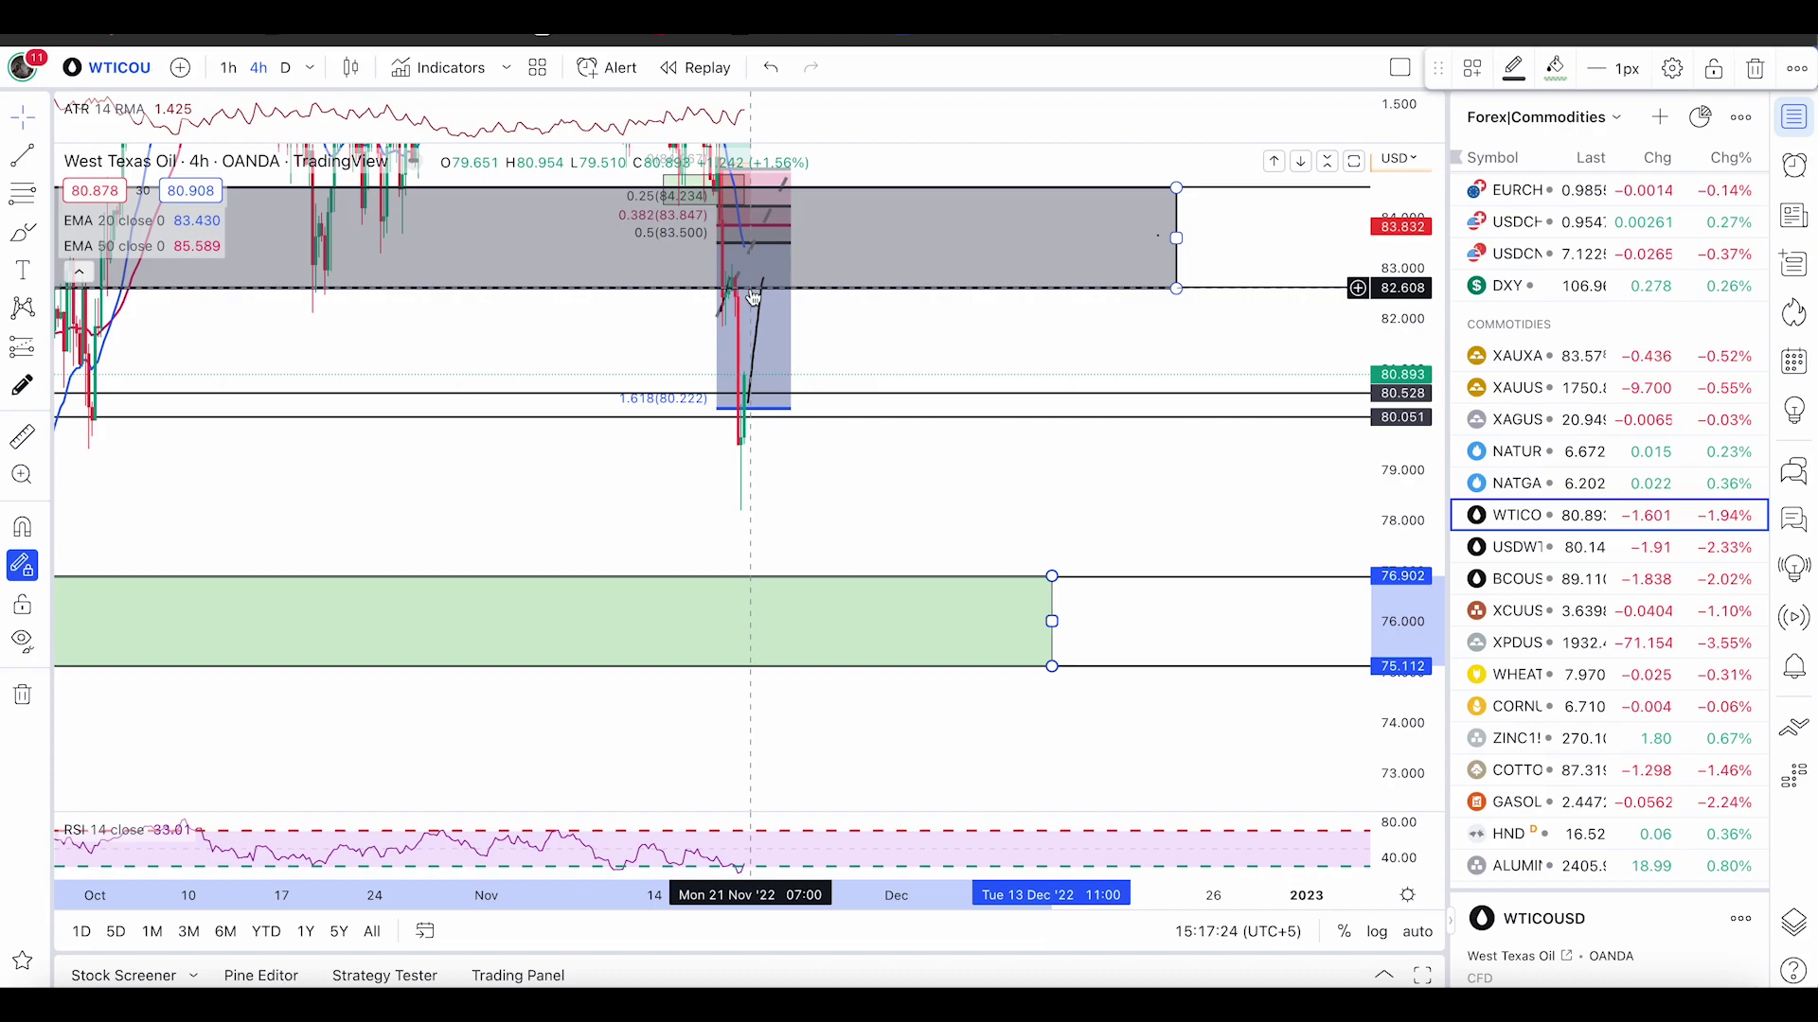
- Brush a projected oil drop from just below the 80.051 level into the green zone, with a bounce and a turn back down
left_click(23, 232)
mouse_move(724, 428)
left_mouse_down()
mouse_move(839, 580)
mouse_move(871, 519)
mouse_move(966, 547)
mouse_move(983, 574)
left_mouse_up()
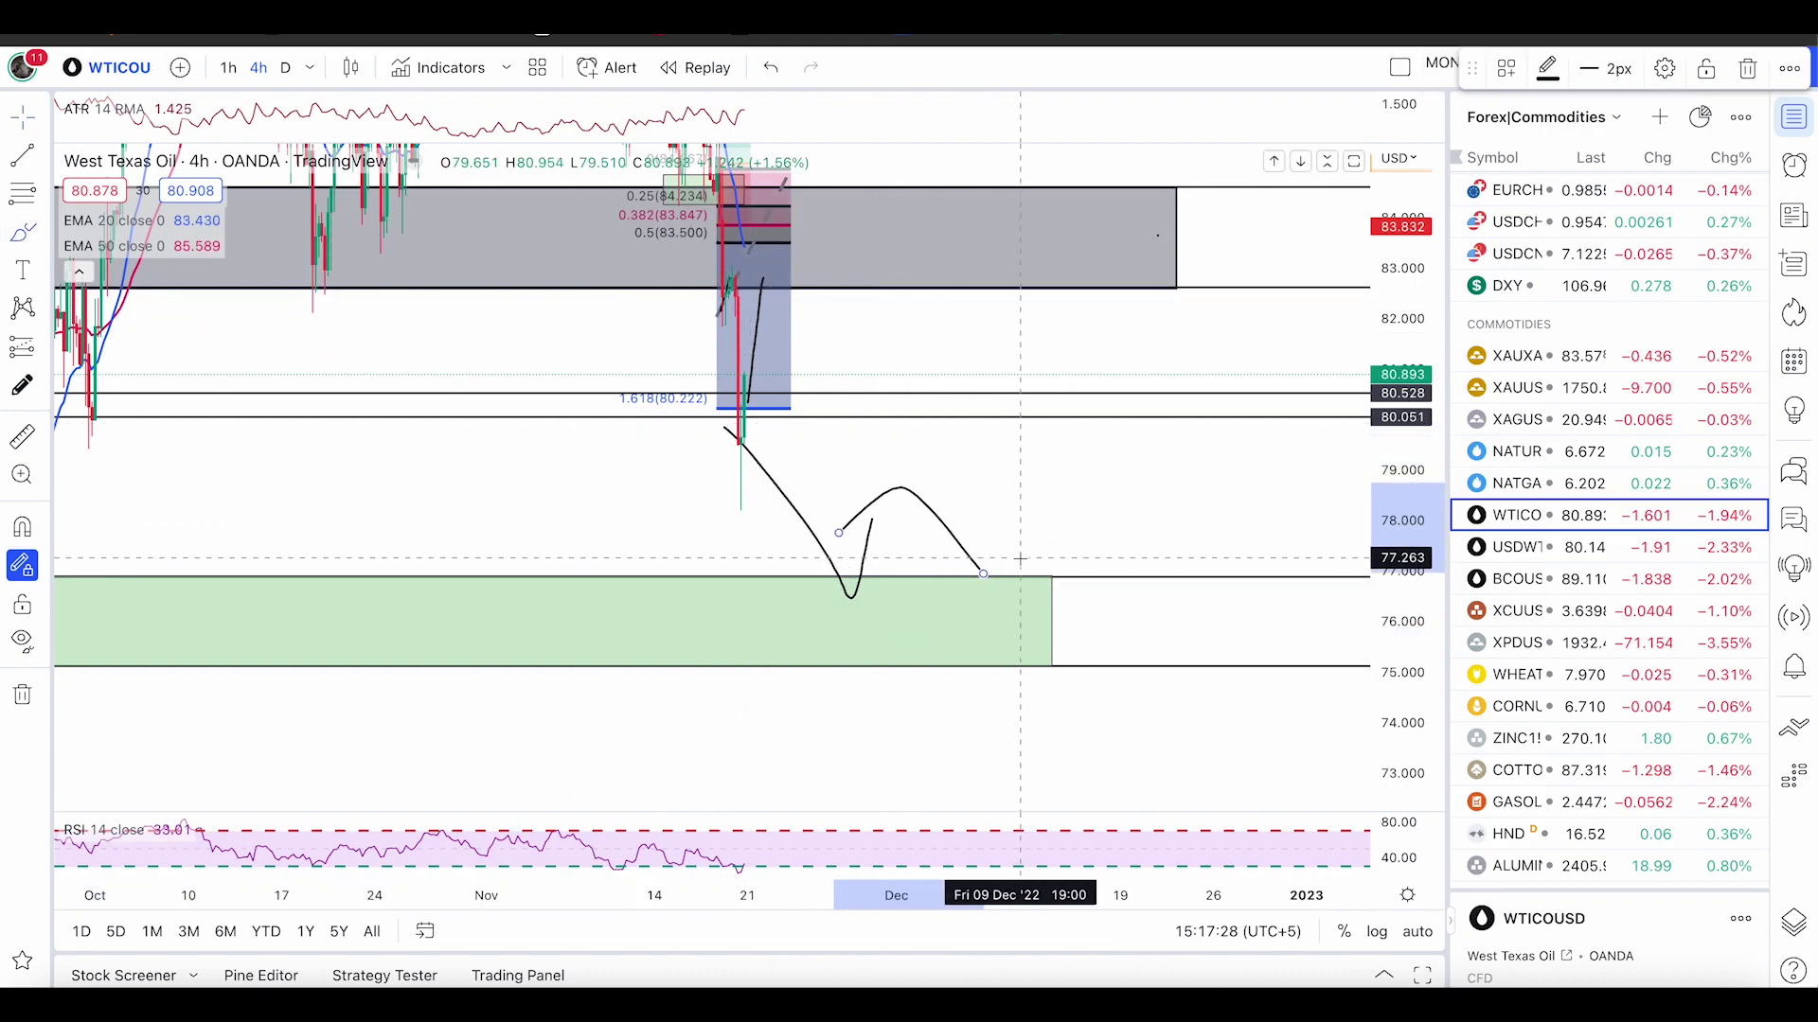
scroll(1136, 511, "down", 2)
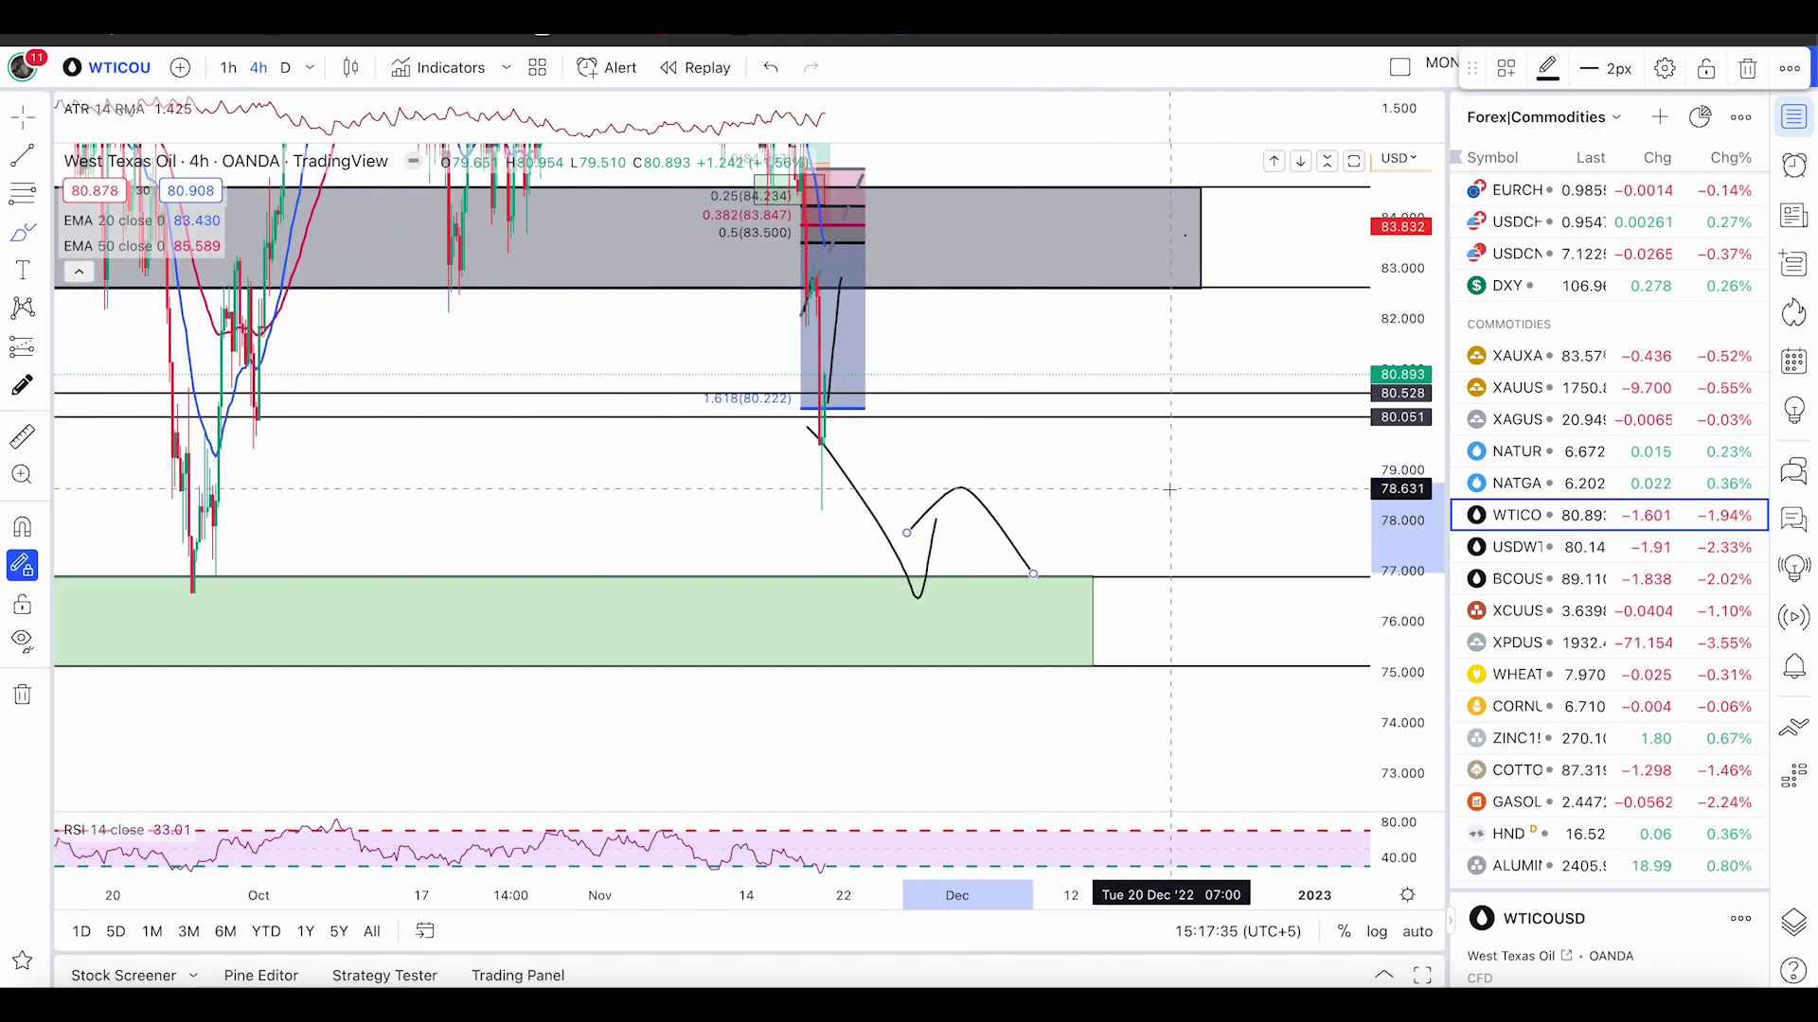
scroll(1170, 490, "up", 3)
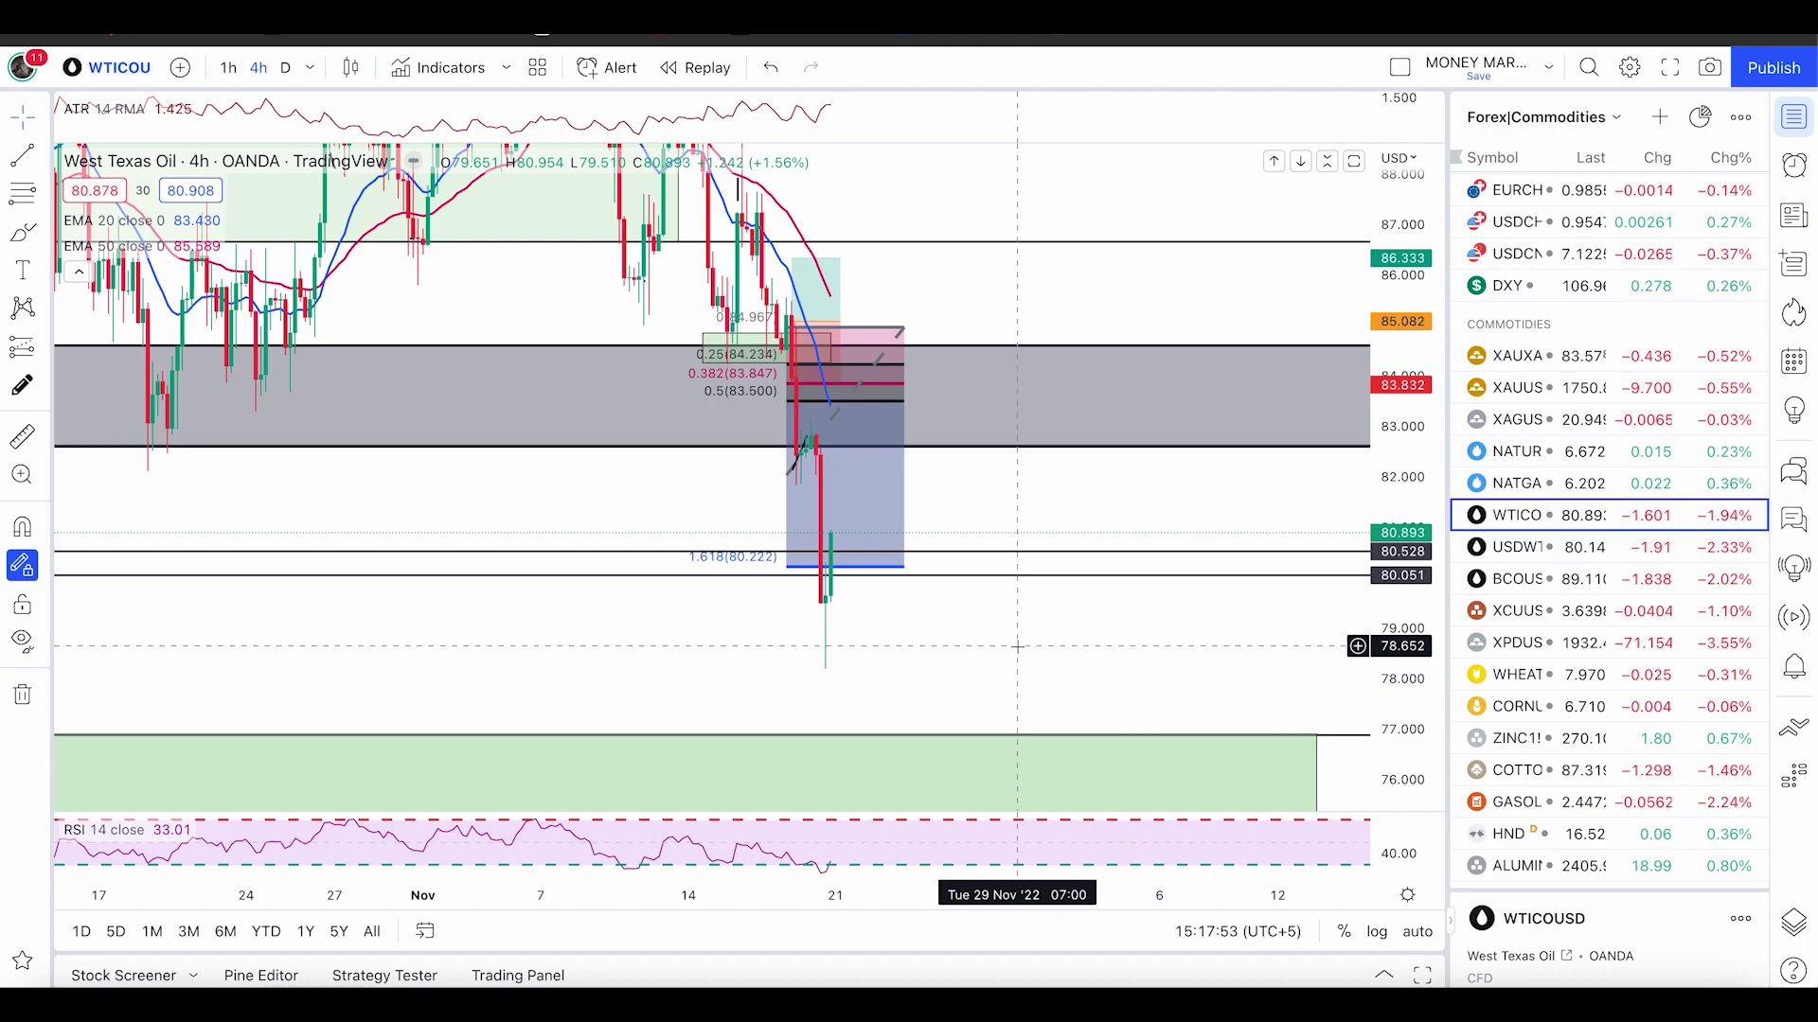